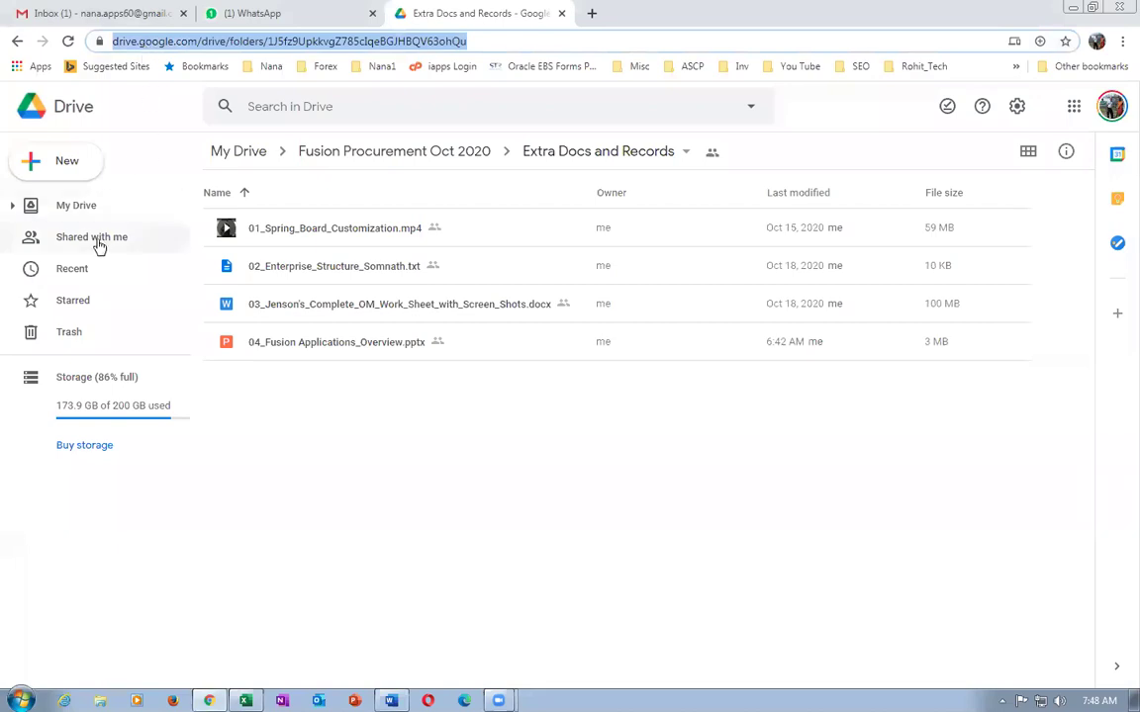
# Browse from My Drive into Fusion Procurement Oct 2020 and Extra Docs and Records, then go back up.
pyautogui.click(223, 151)
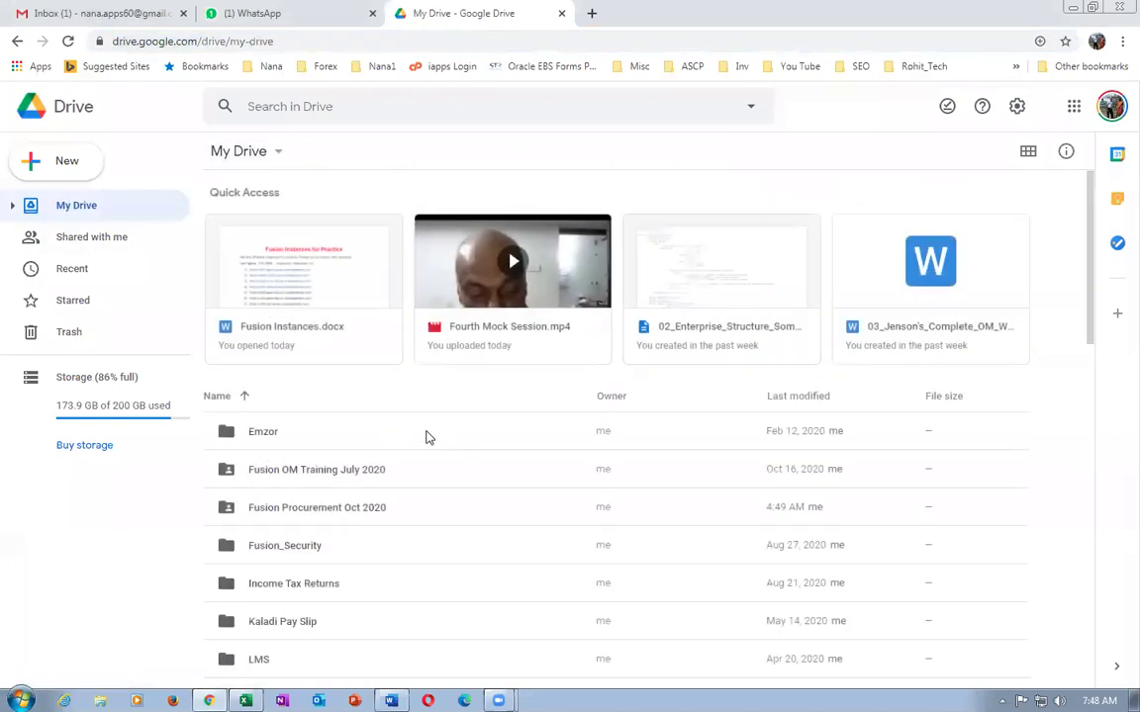
pyautogui.doubleClick(432, 516)
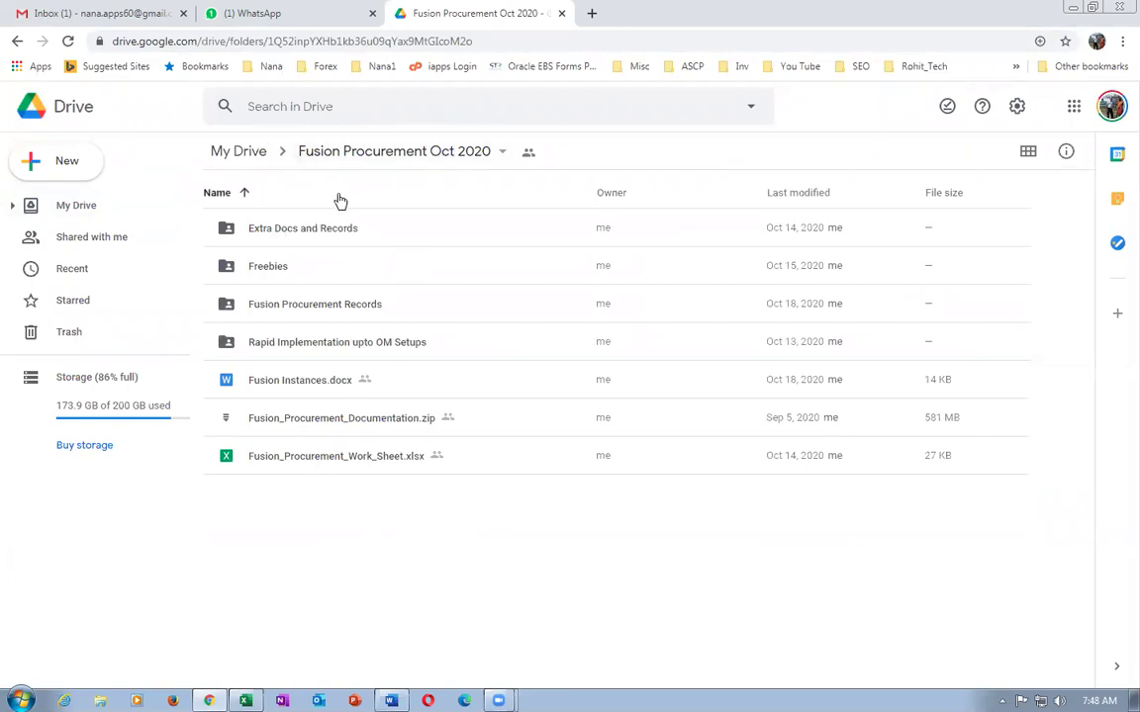
pyautogui.doubleClick(389, 230)
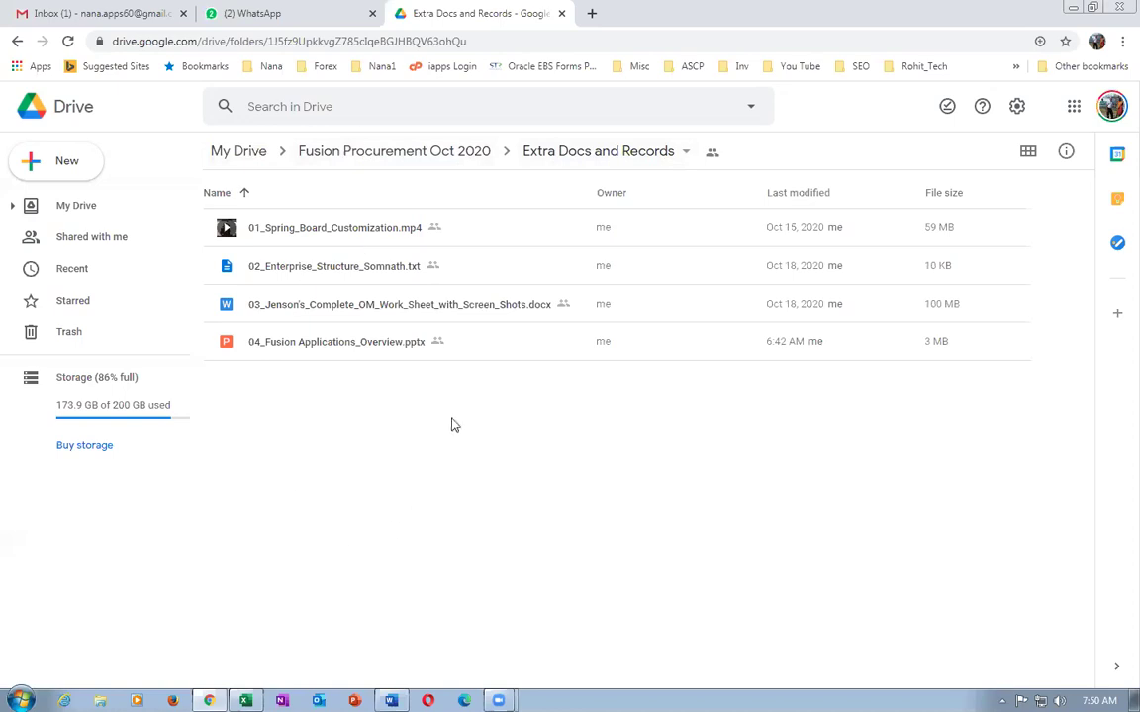
pyautogui.click(360, 161)
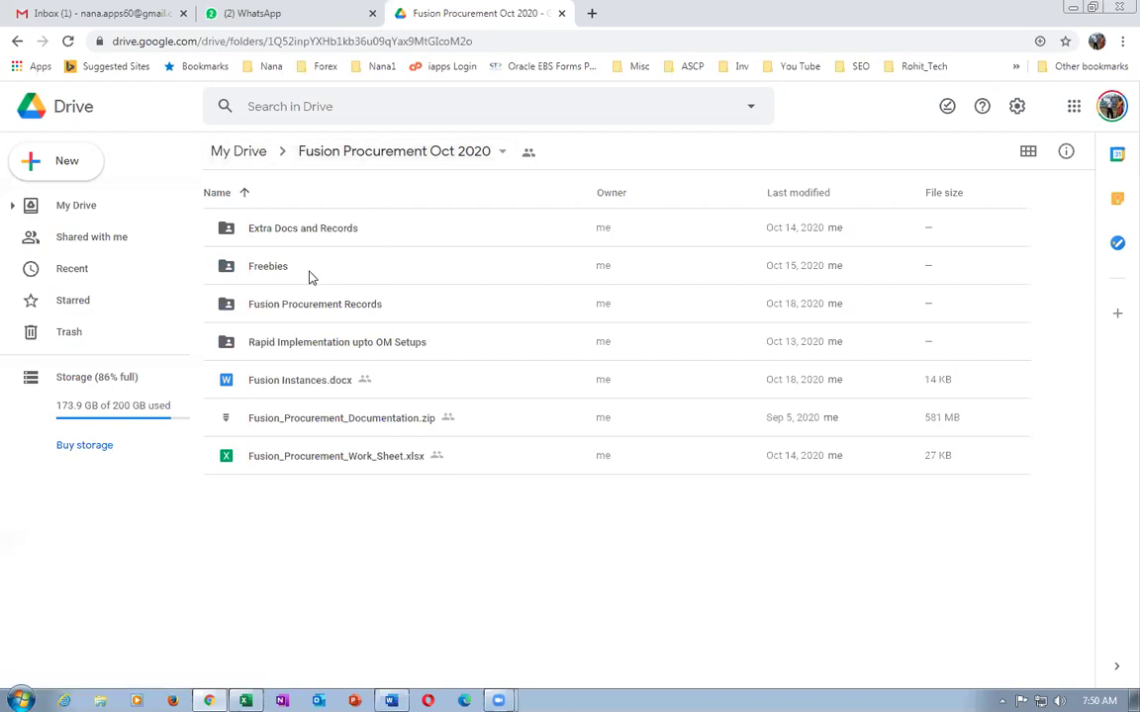
pyautogui.click(307, 278)
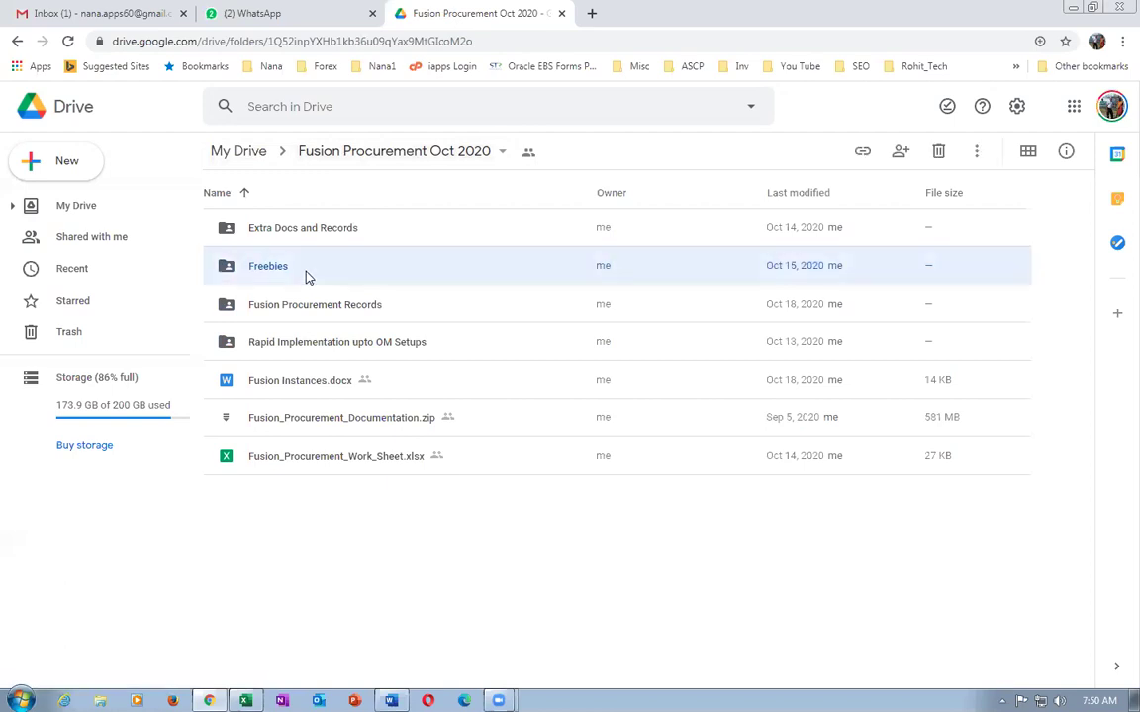
pyautogui.rightClick(307, 278)
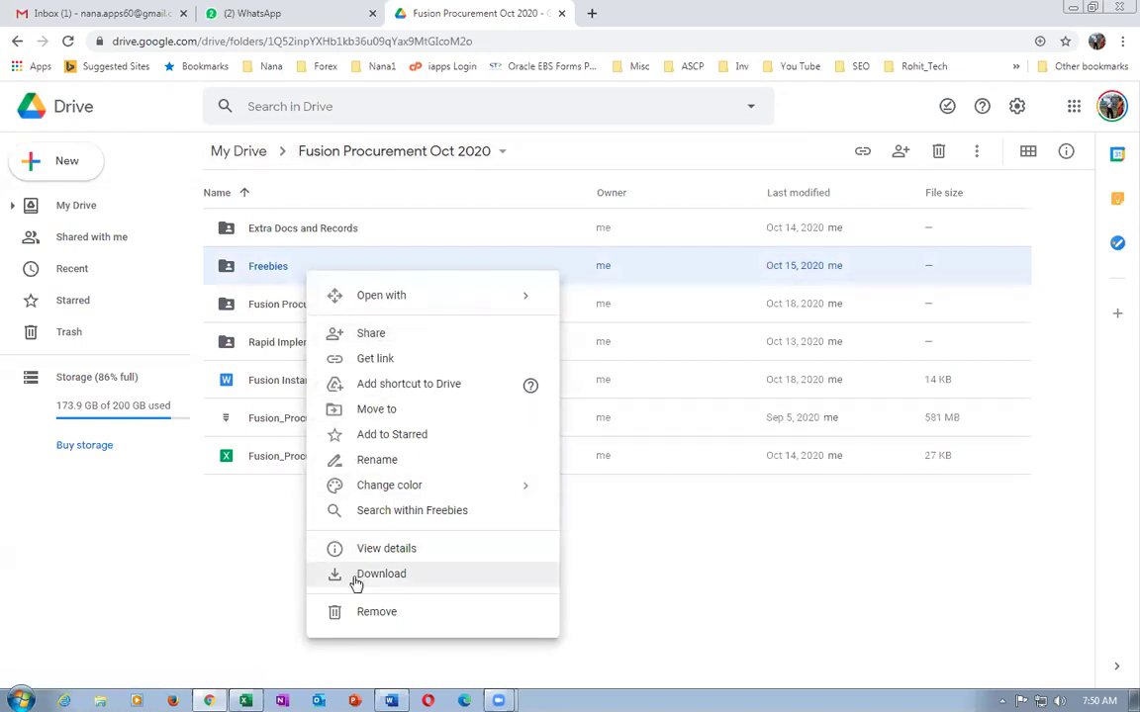
pyautogui.click(181, 581)
pyautogui.doubleClick(305, 264)
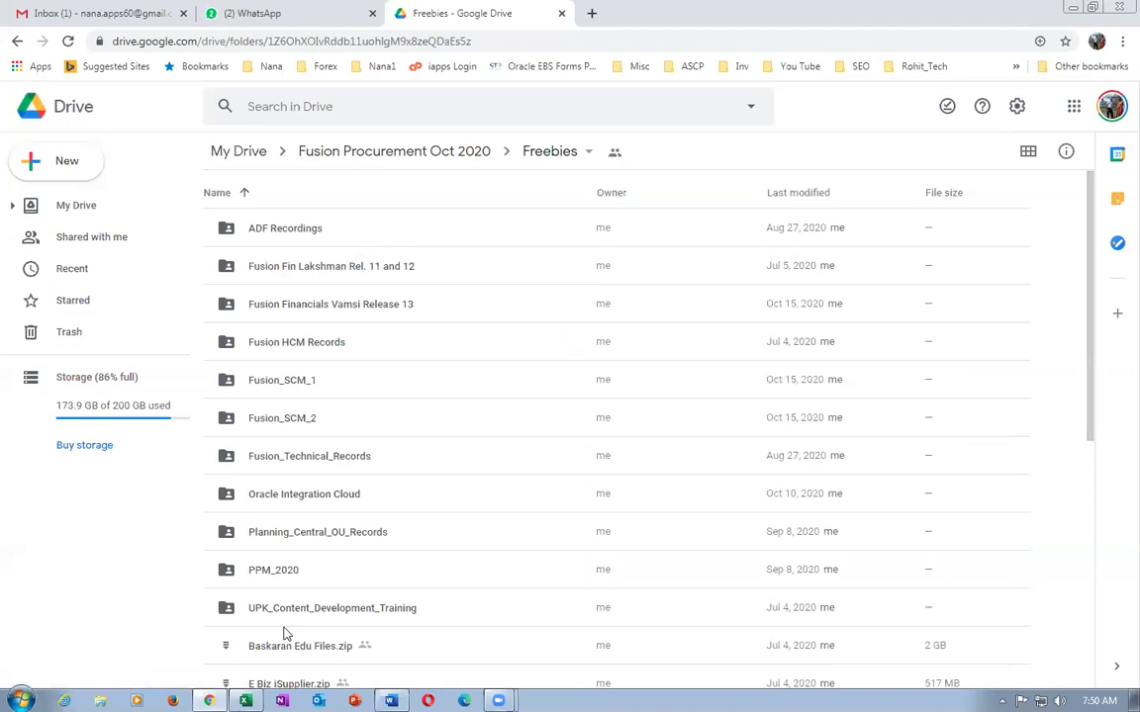
pyautogui.click(359, 235)
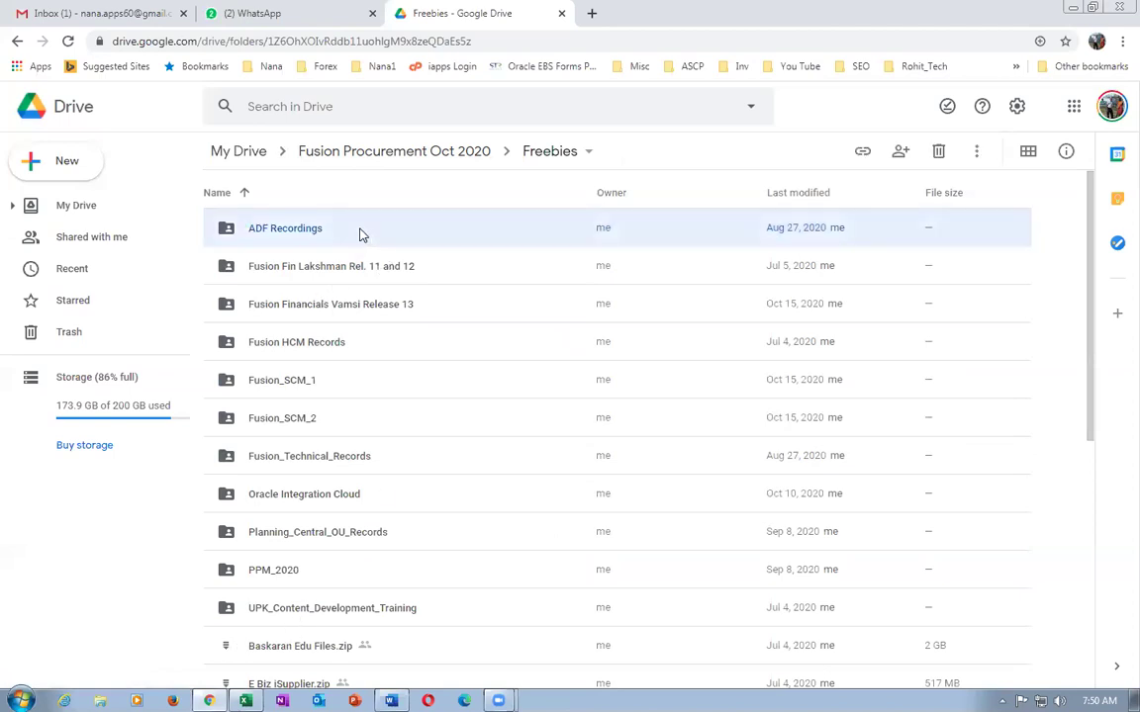
pyautogui.rightClick(360, 235)
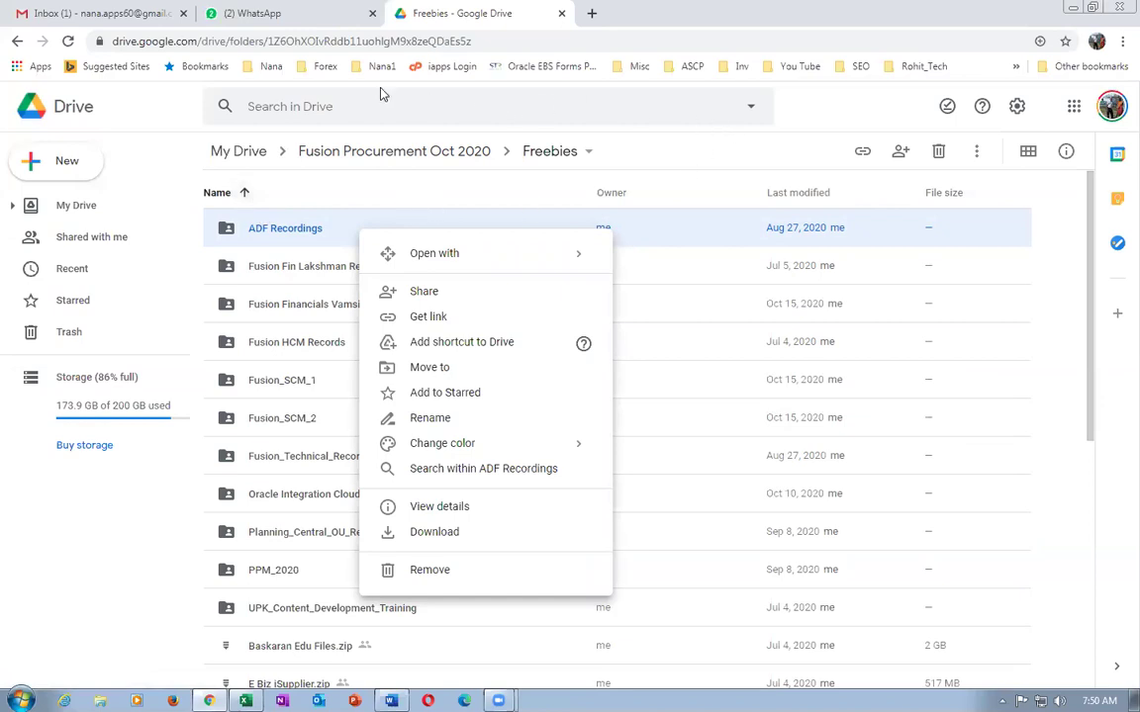
pyautogui.click(314, 44)
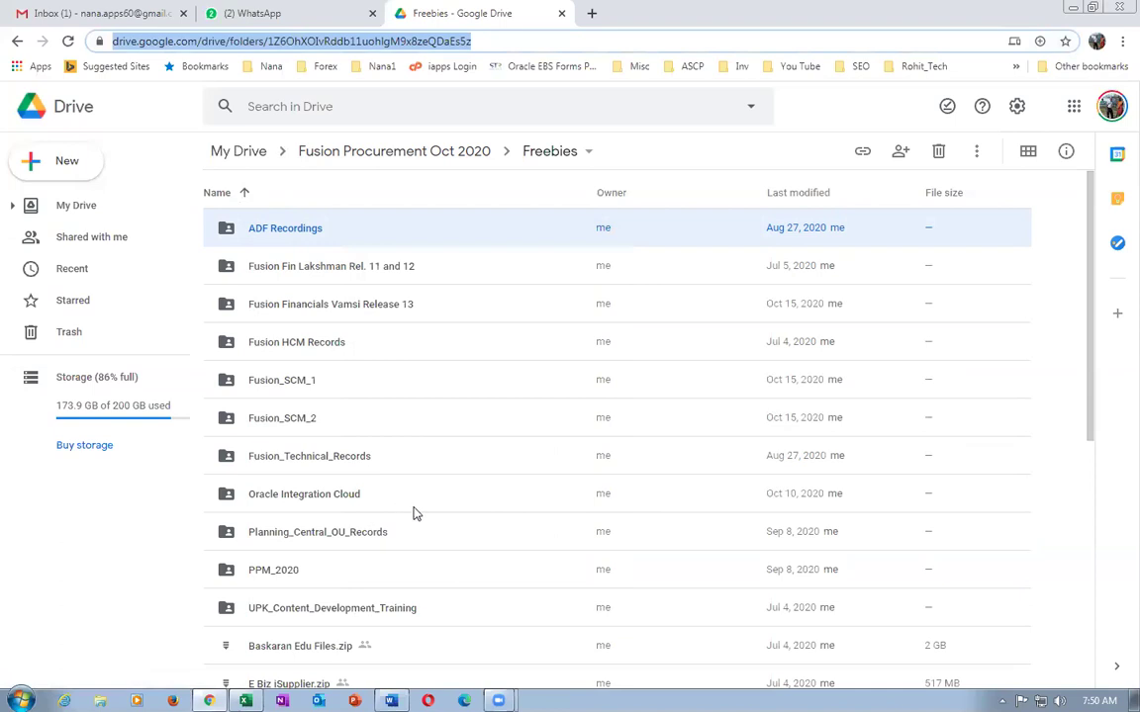
pyautogui.scroll(-3, 410, 517)
pyautogui.scroll(-3, 411, 517)
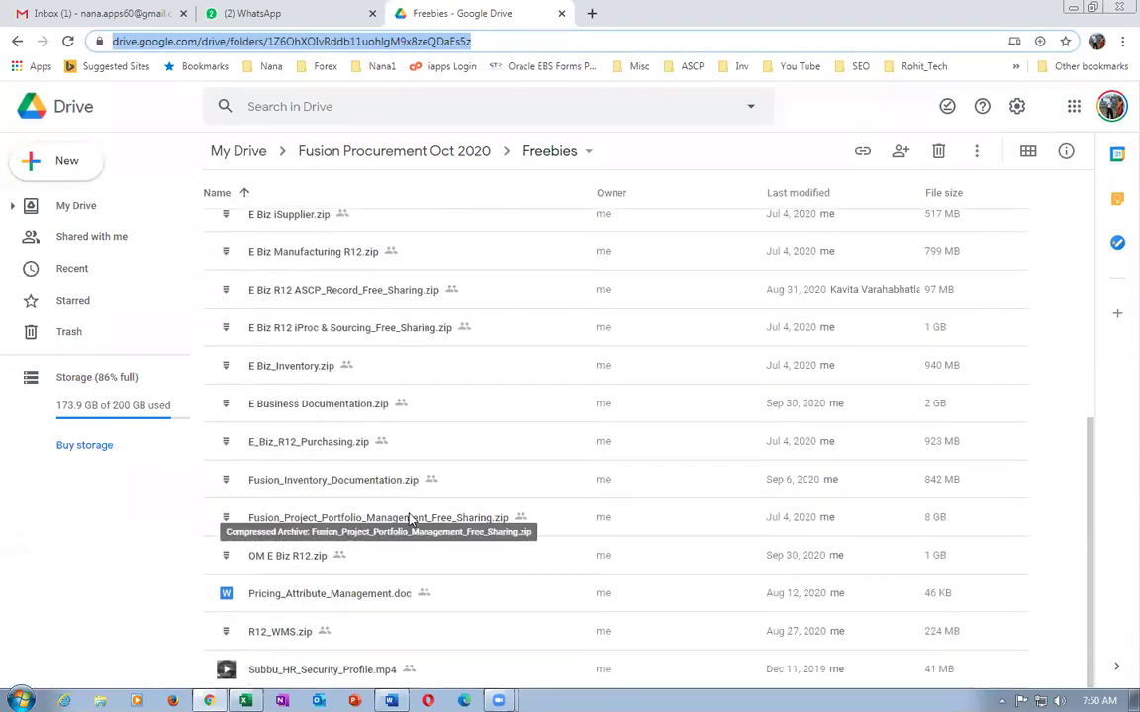
pyautogui.scroll(4, 407, 519)
pyautogui.press('Home')
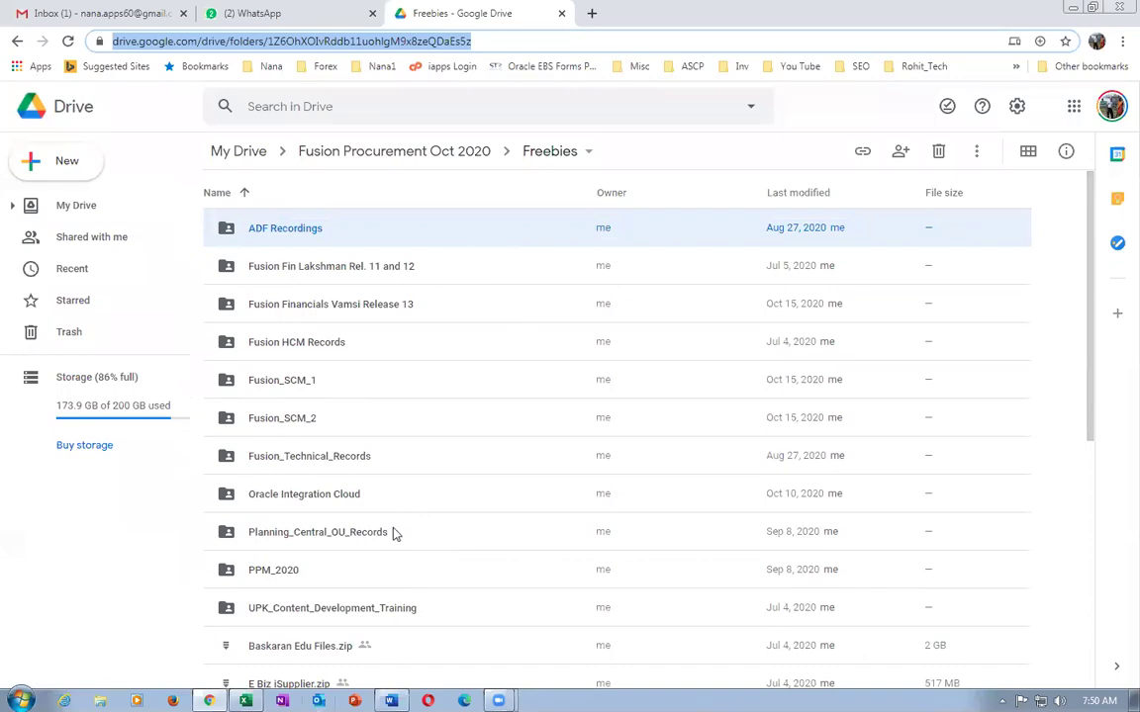
pyautogui.scroll(-3, 394, 535)
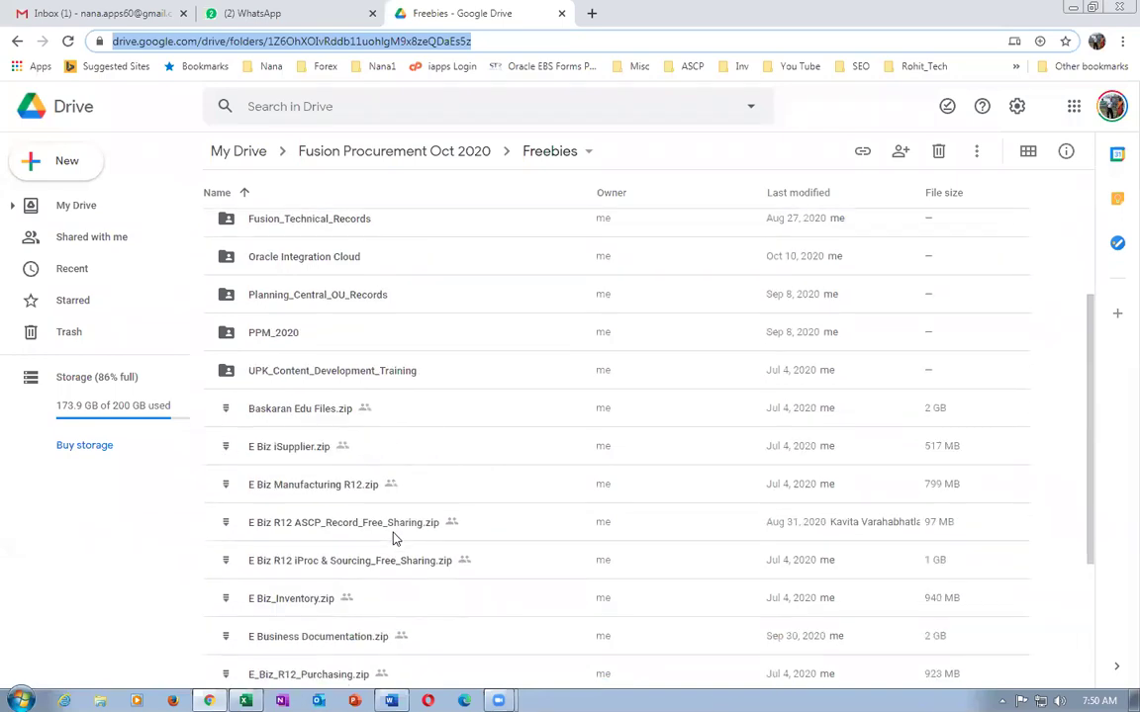
pyautogui.scroll(3, 394, 538)
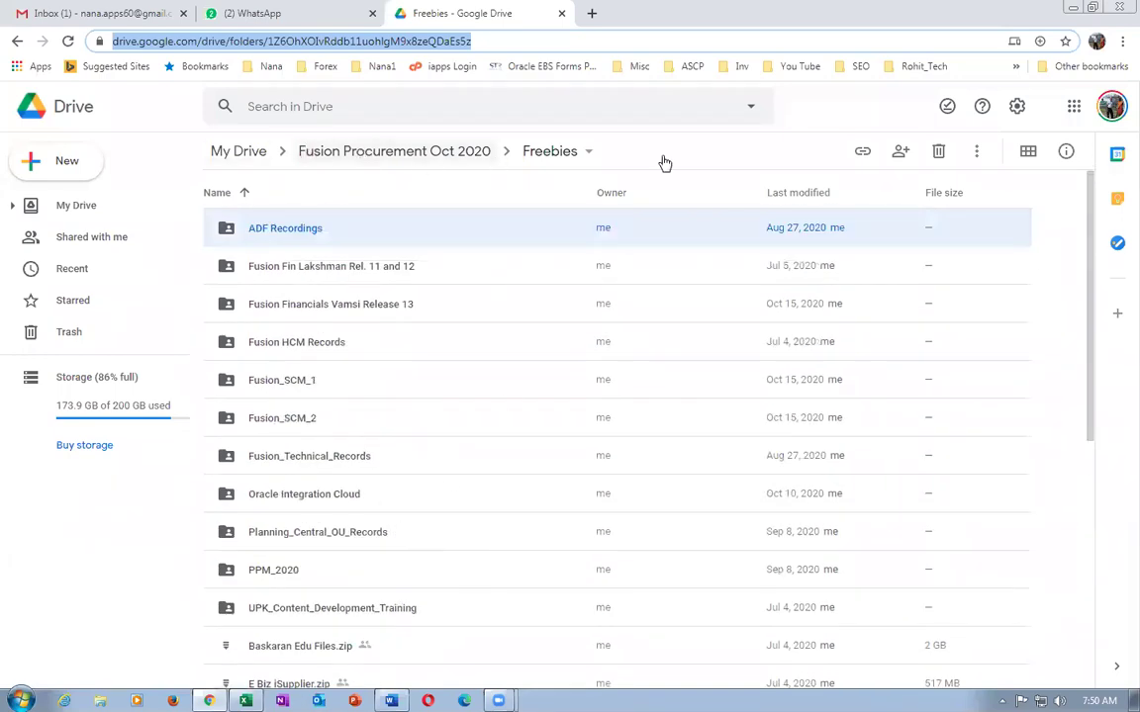
pyautogui.click(346, 153)
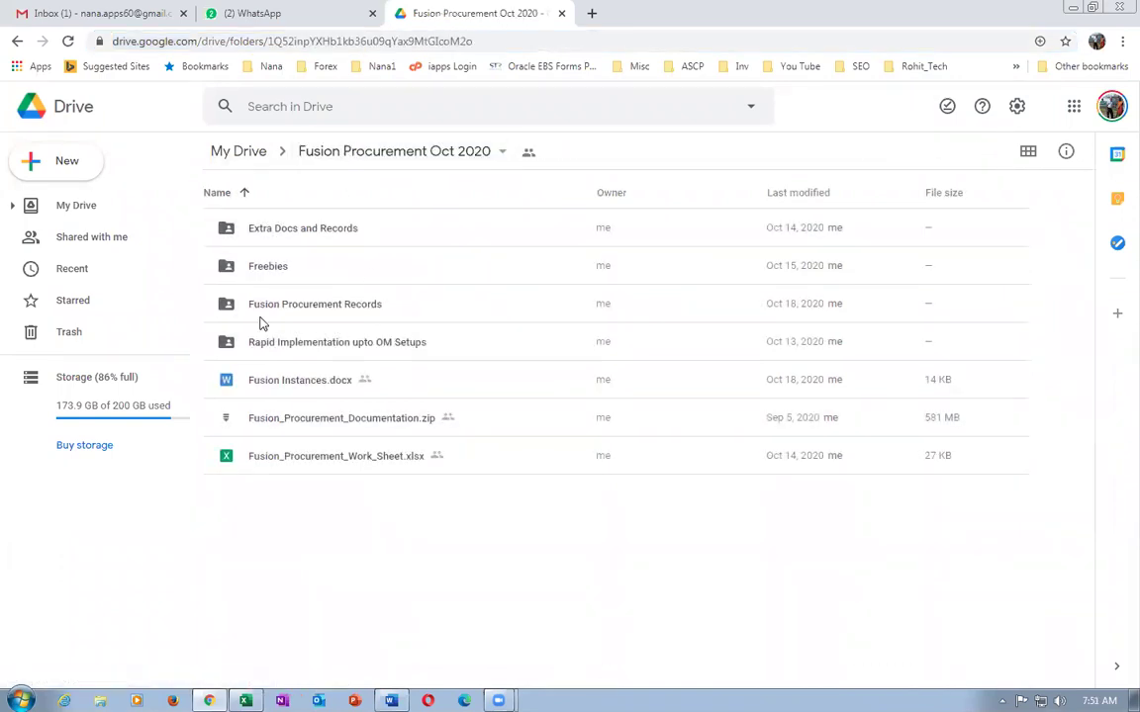
pyautogui.click(412, 312)
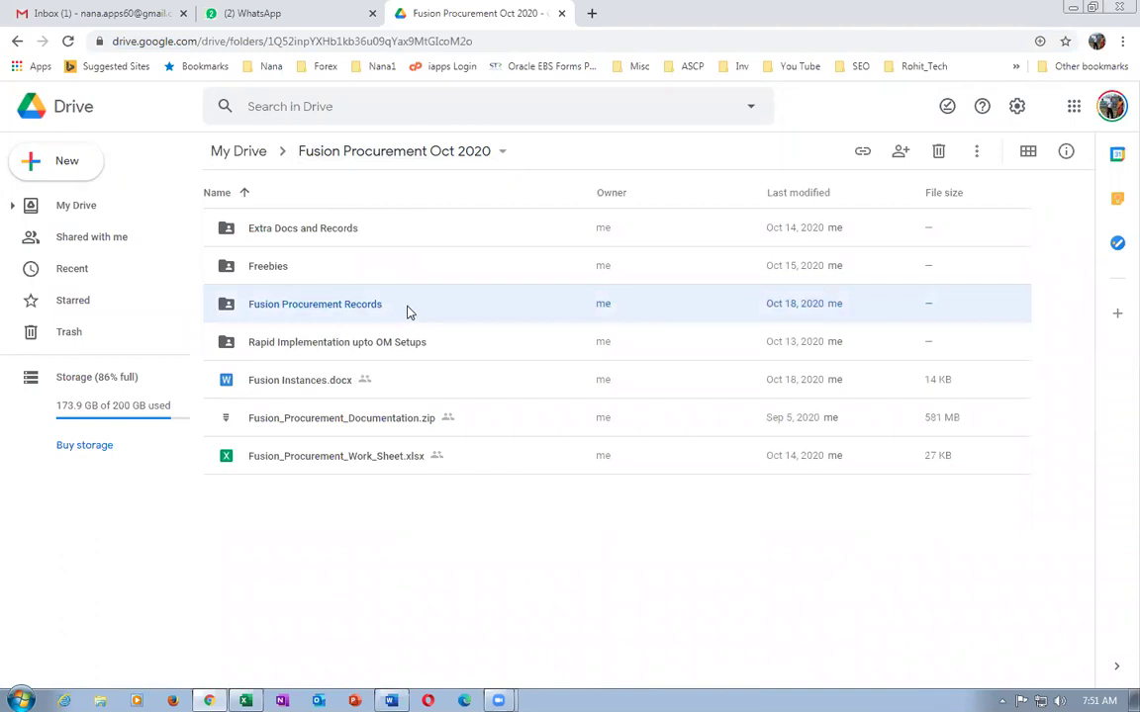
pyautogui.doubleClick(412, 312)
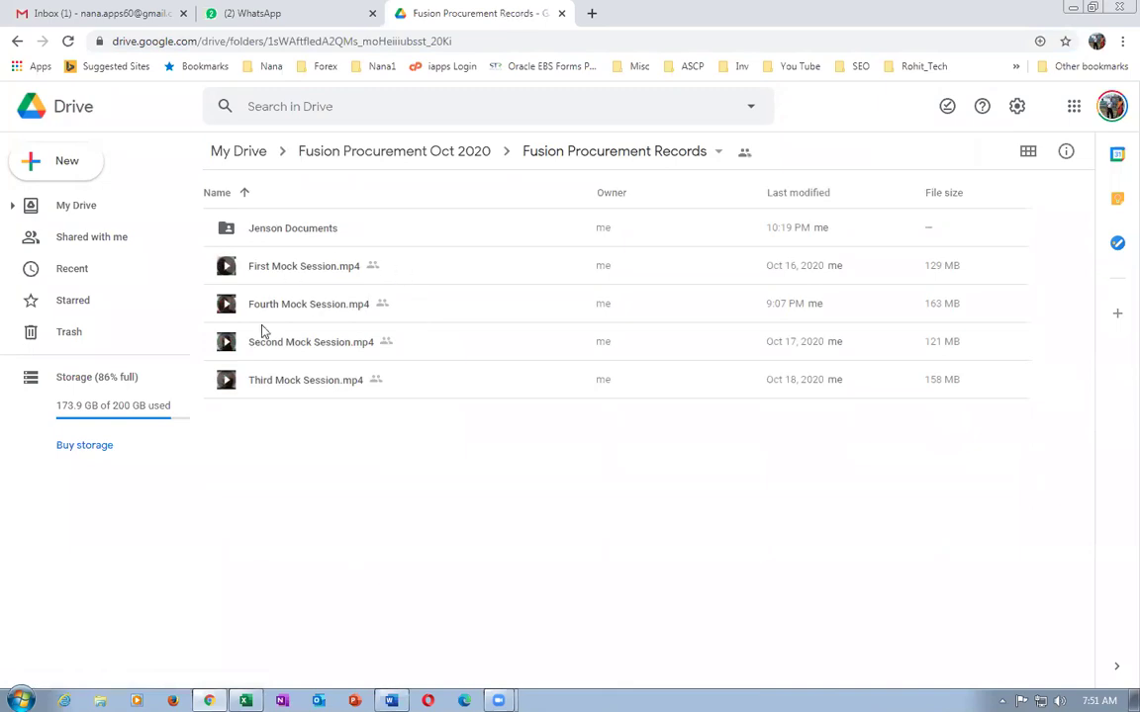
pyautogui.click(401, 235)
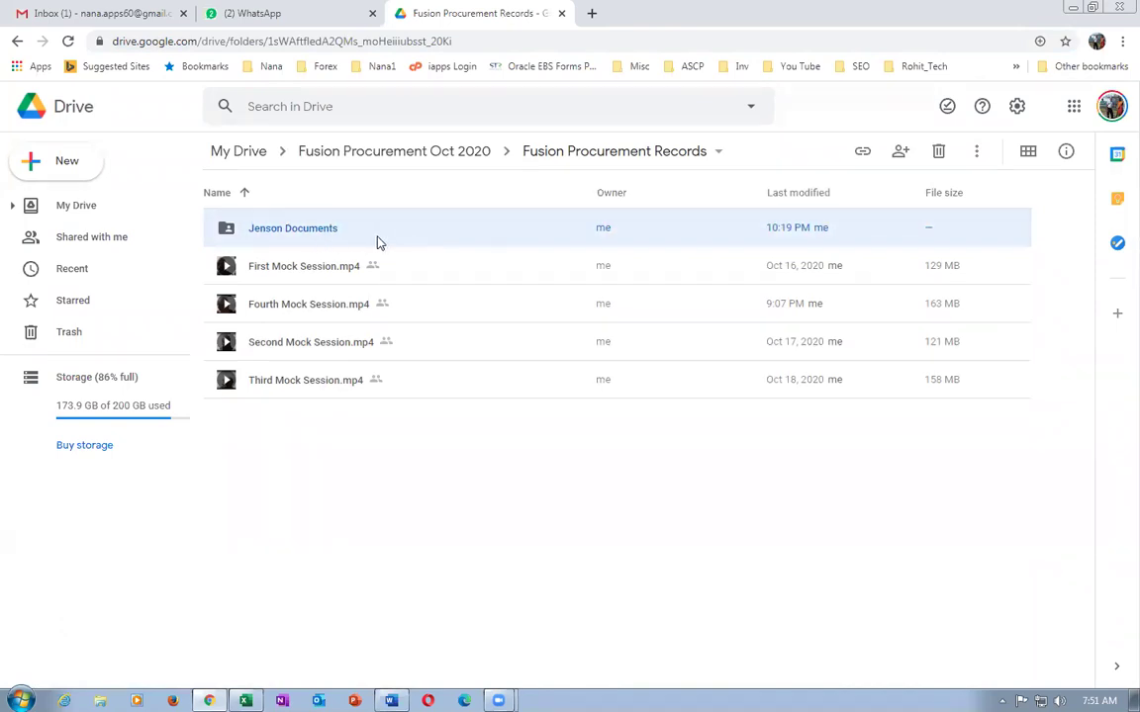
pyautogui.doubleClick(375, 243)
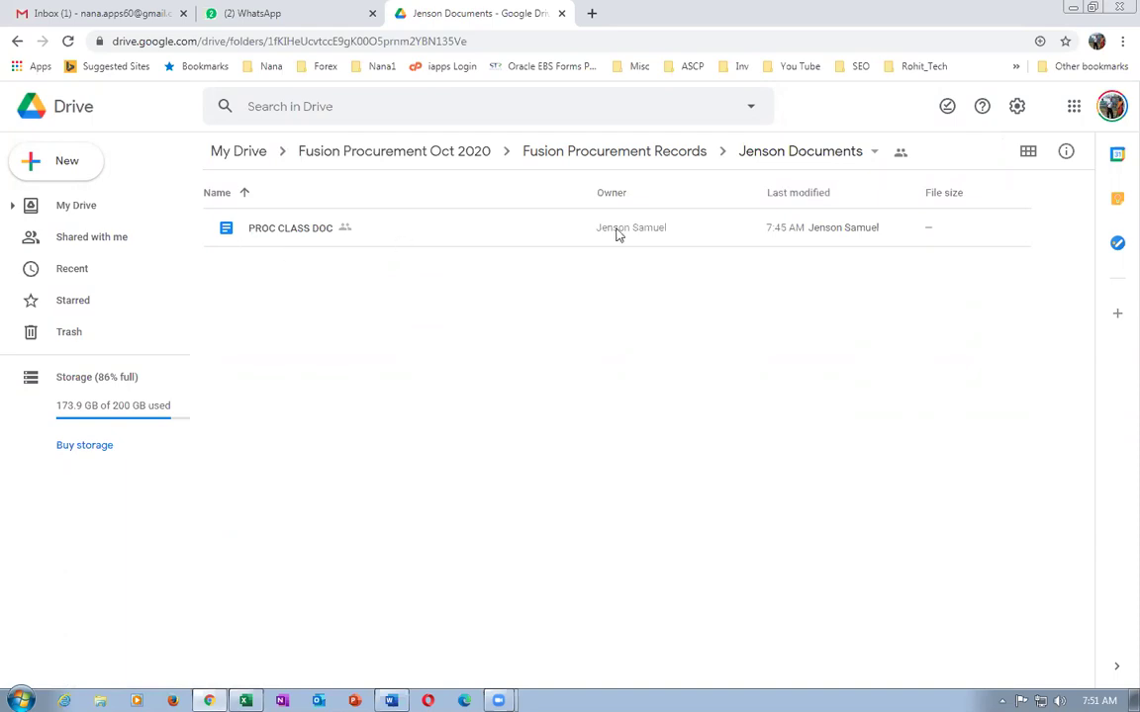
pyautogui.click(619, 166)
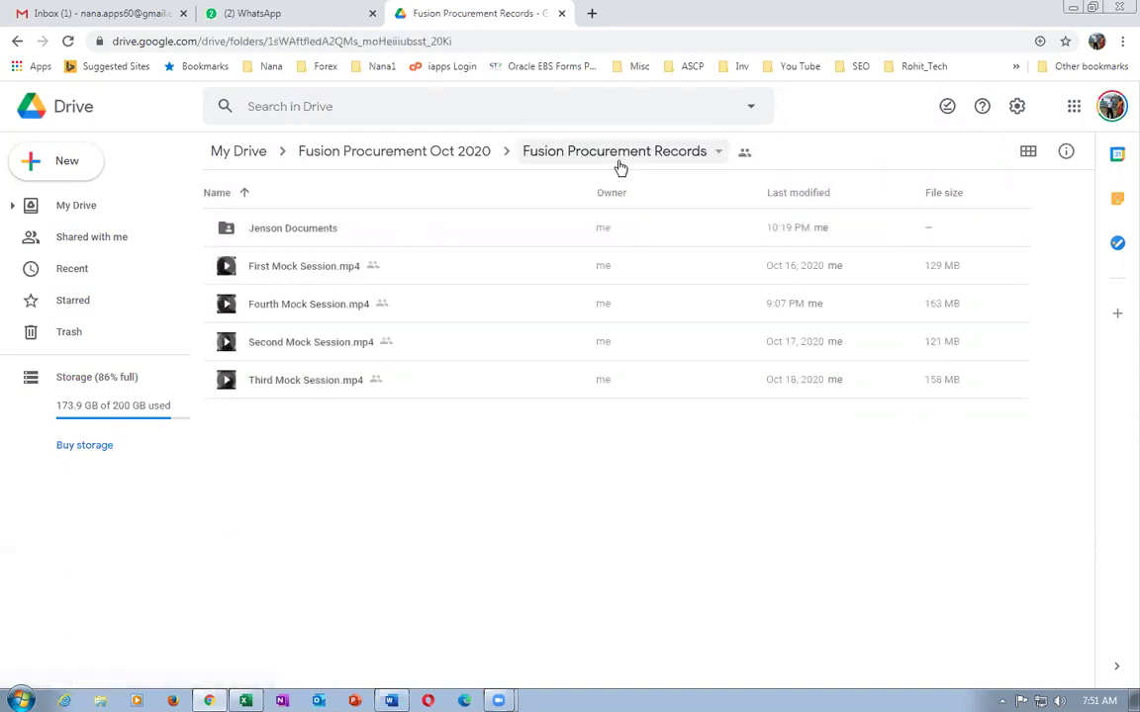
pyautogui.click(429, 233)
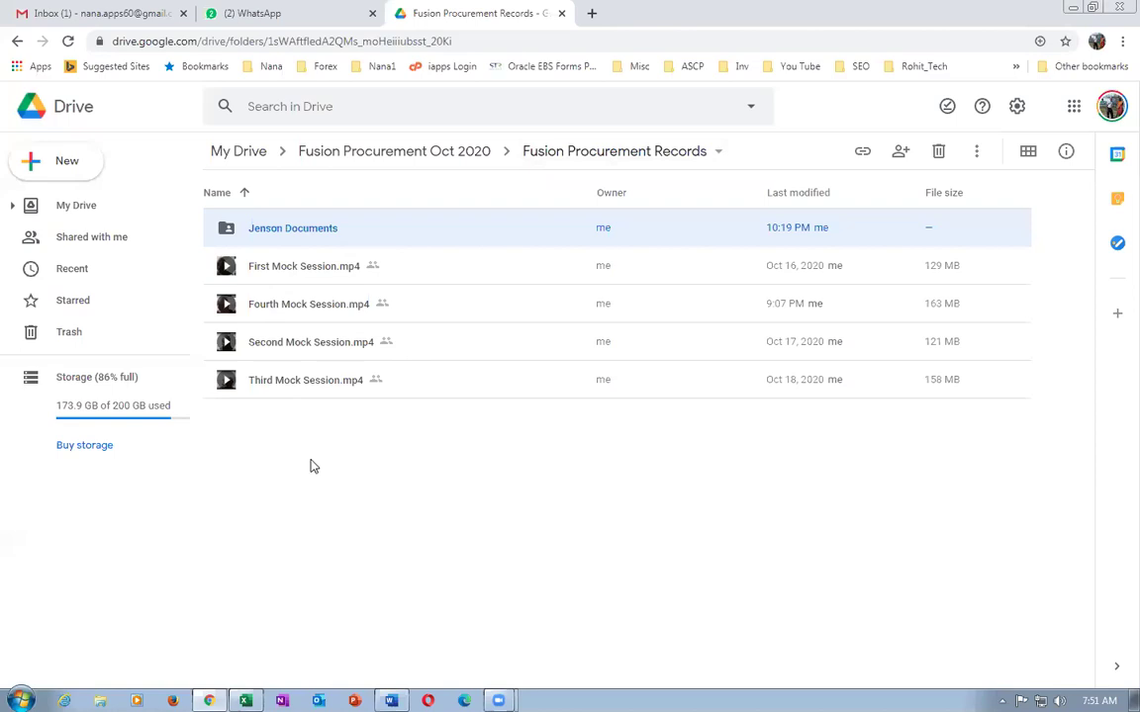
pyautogui.click(382, 153)
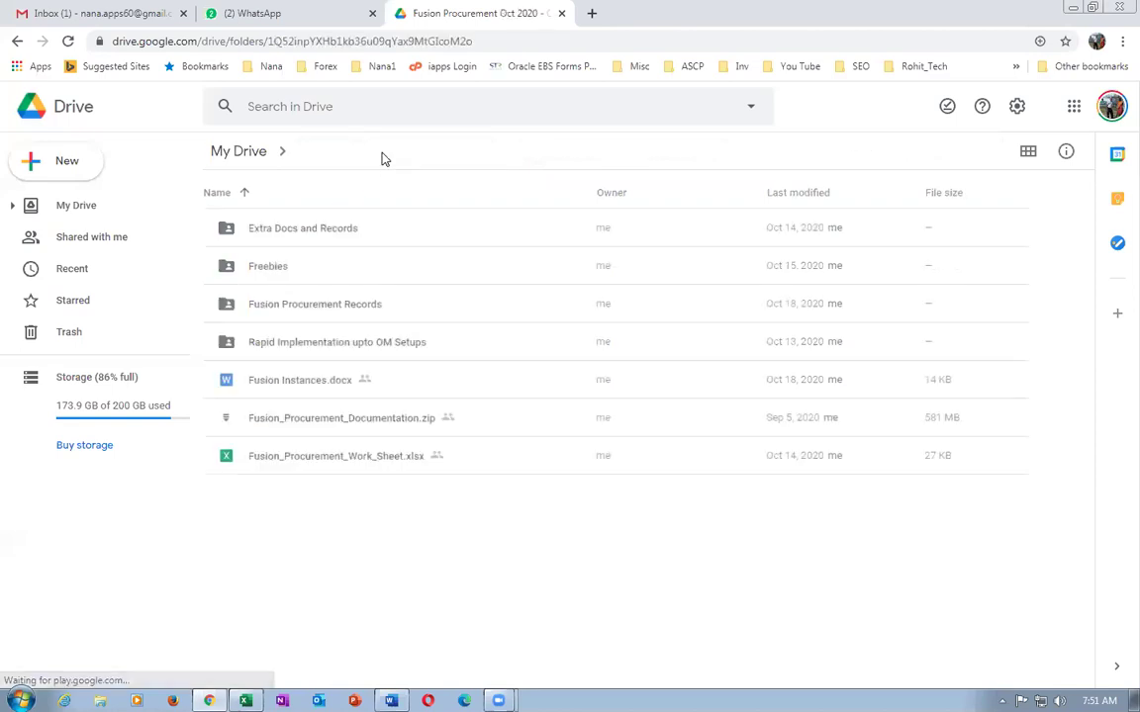
# Open Rapid Implementation upto OM Setups and scroll through its eleven setup videos and Fusion OM Worksheet.xlsx.
pyautogui.click(472, 352)
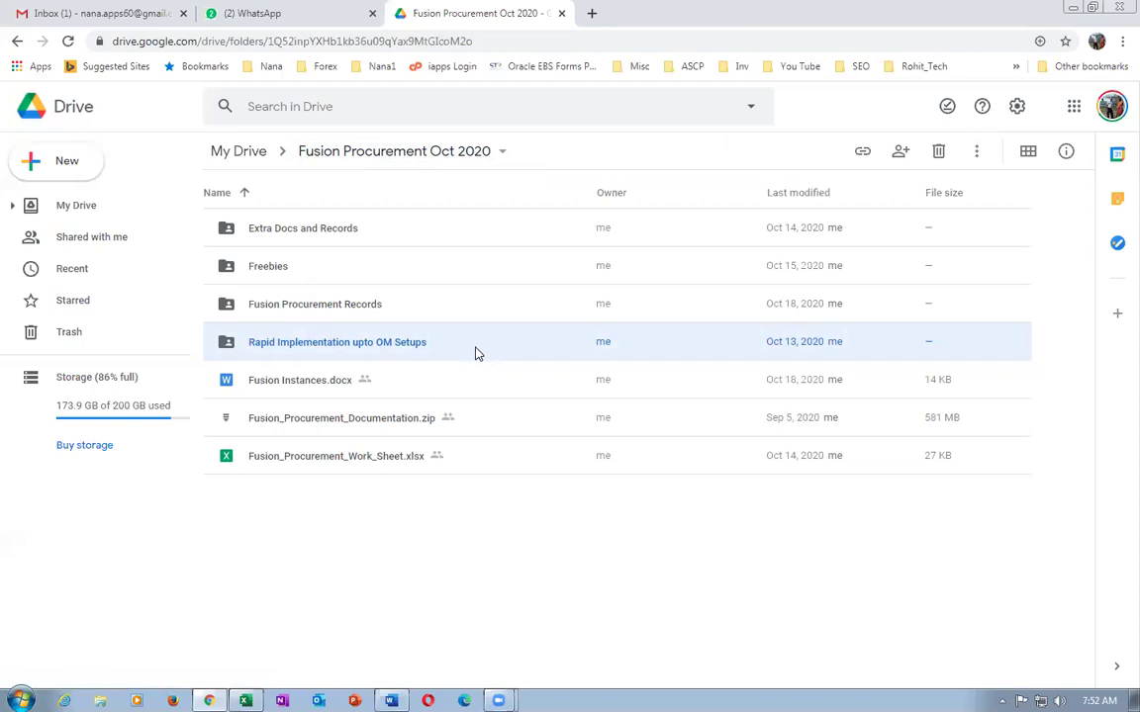
pyautogui.doubleClick(473, 351)
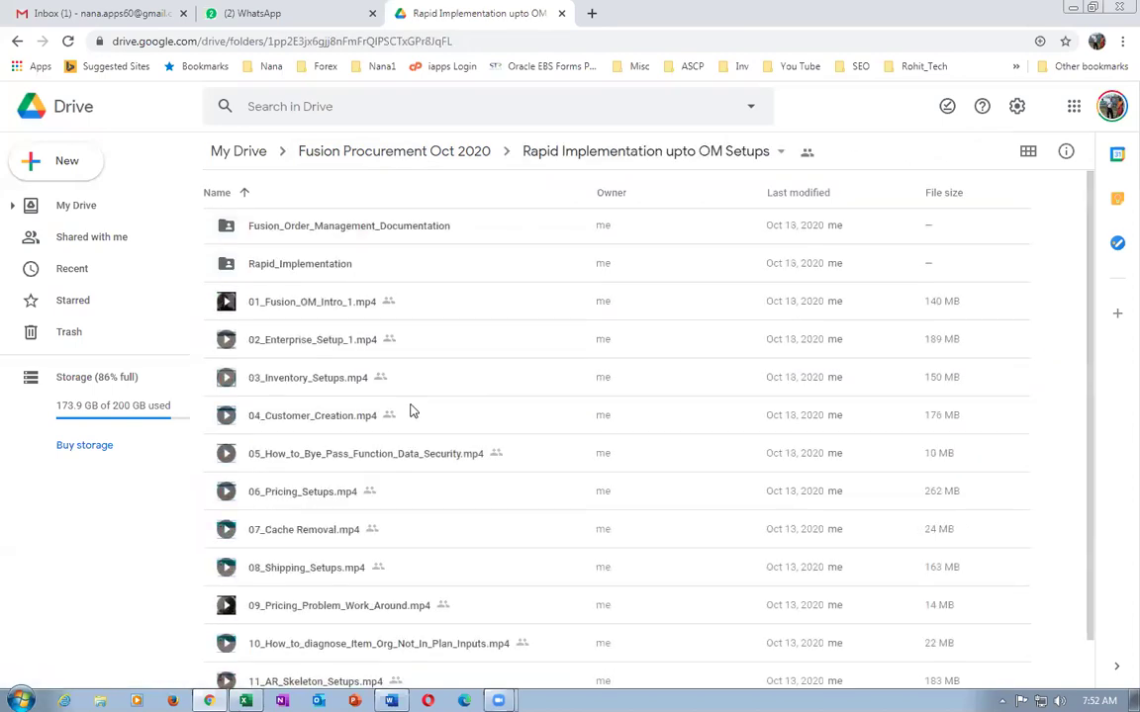
pyautogui.scroll(-1, 411, 408)
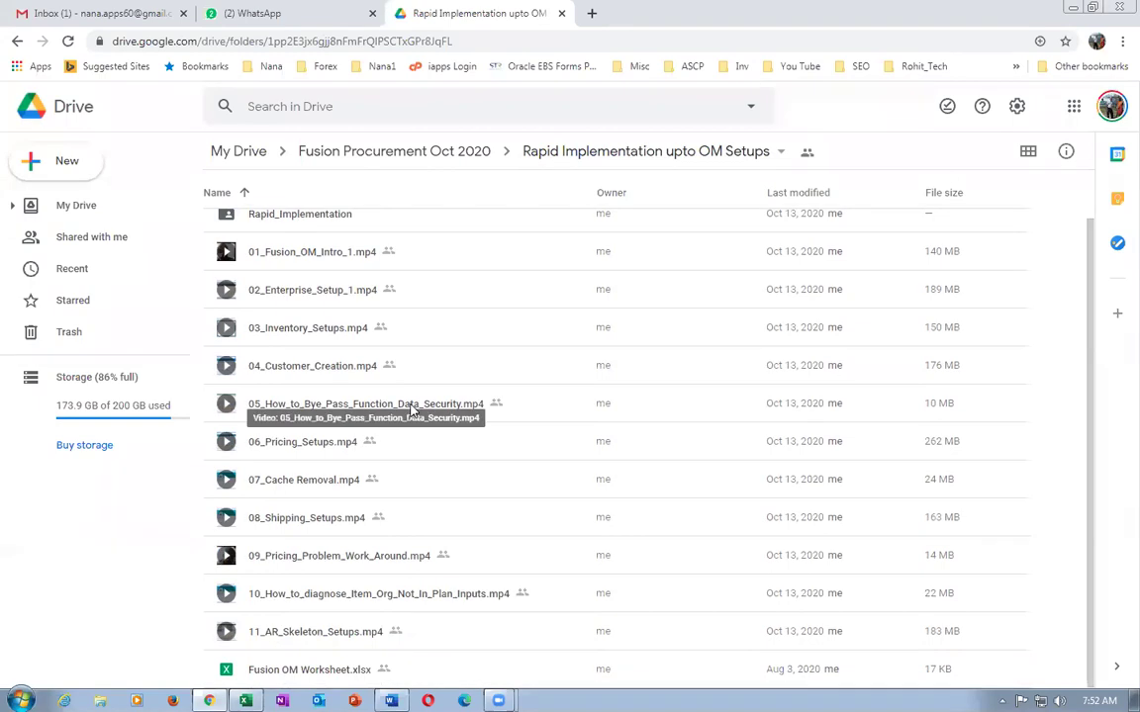
pyautogui.scroll(2, 396, 375)
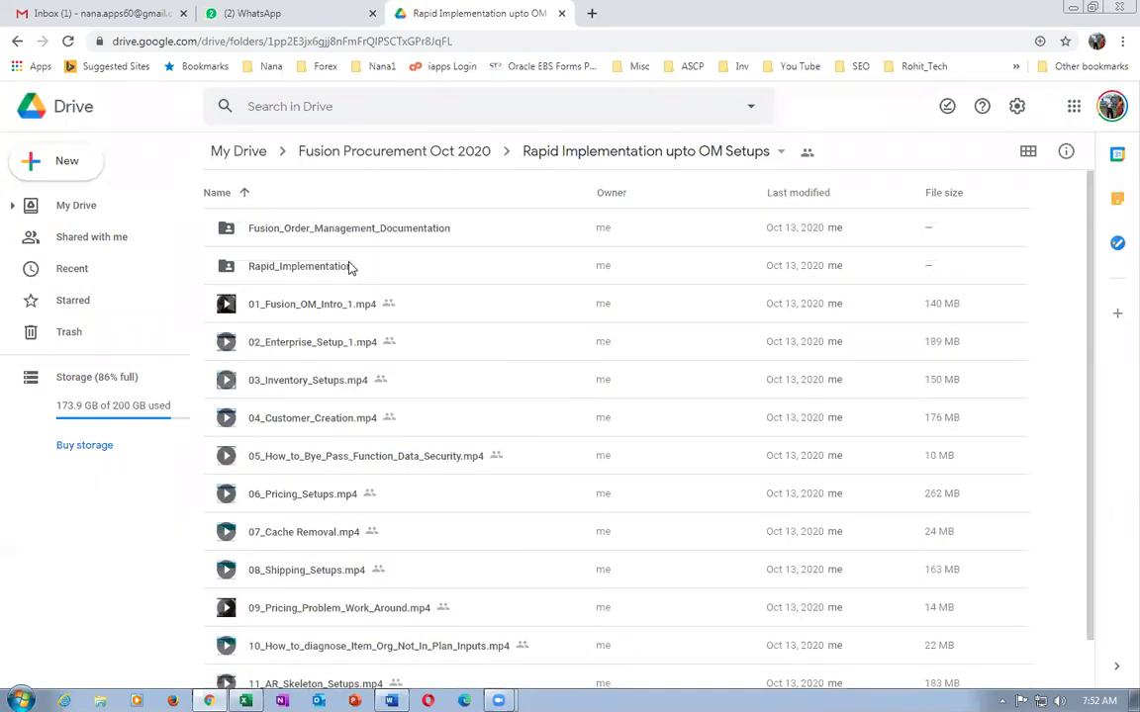
pyautogui.scroll(-1, 366, 339)
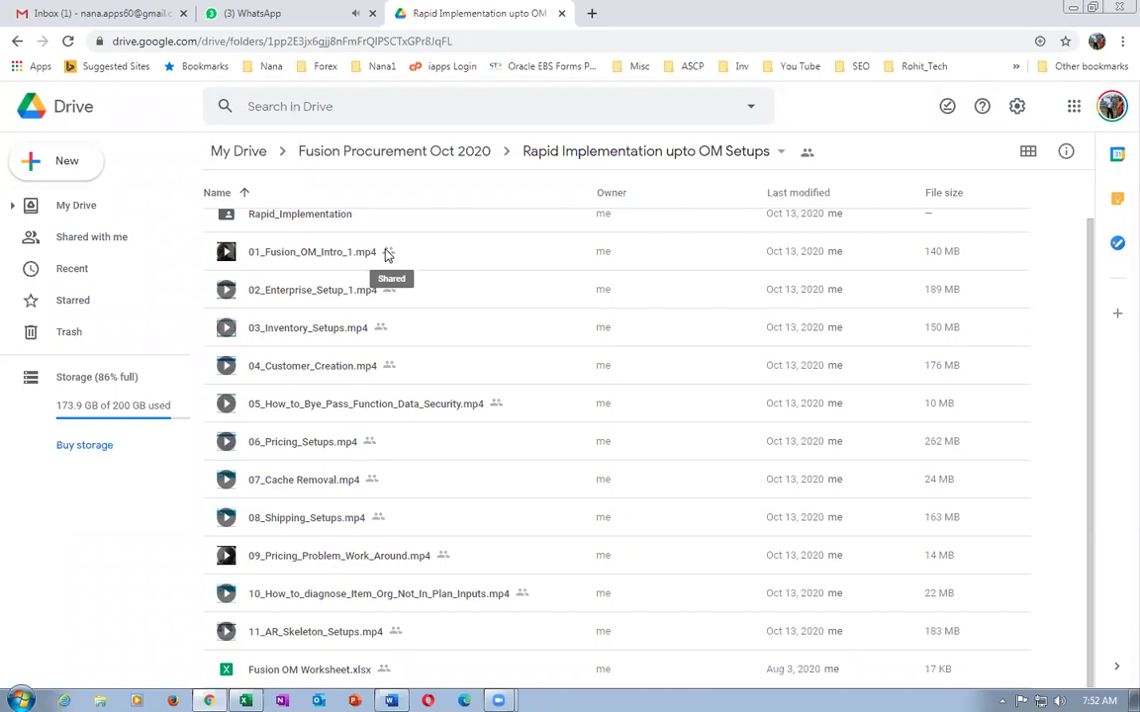
# Paste and send the Zoom meeting link in two WhatsApp chats.
pyautogui.click(255, 13)
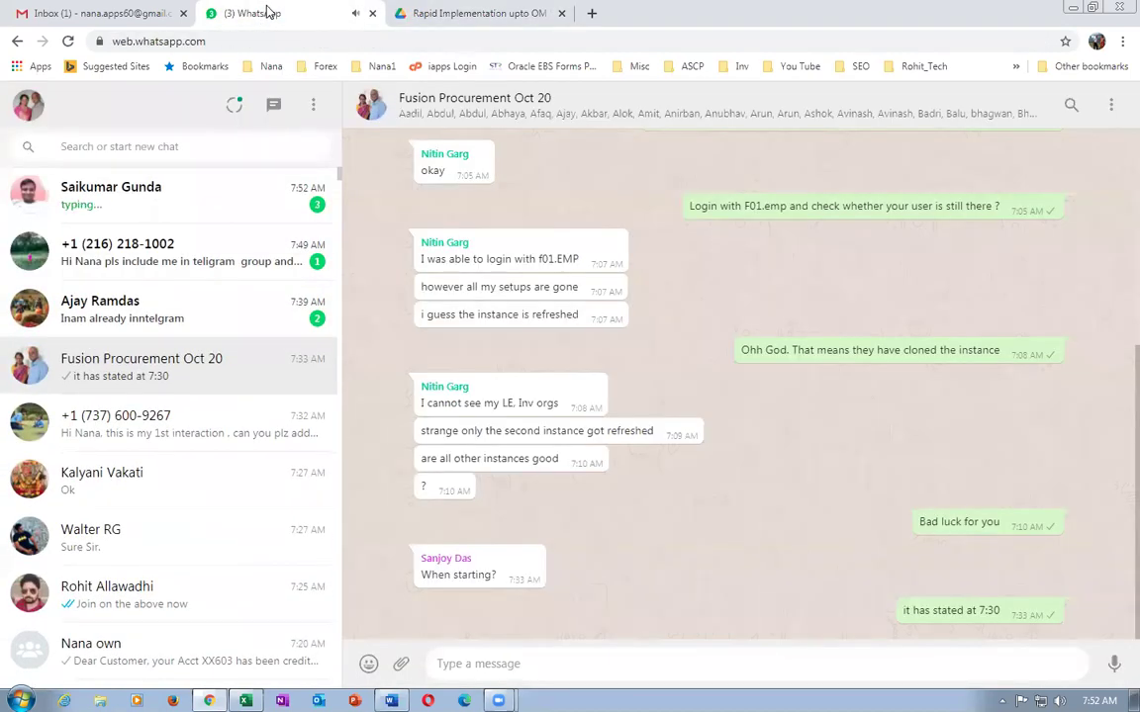
pyautogui.click(168, 196)
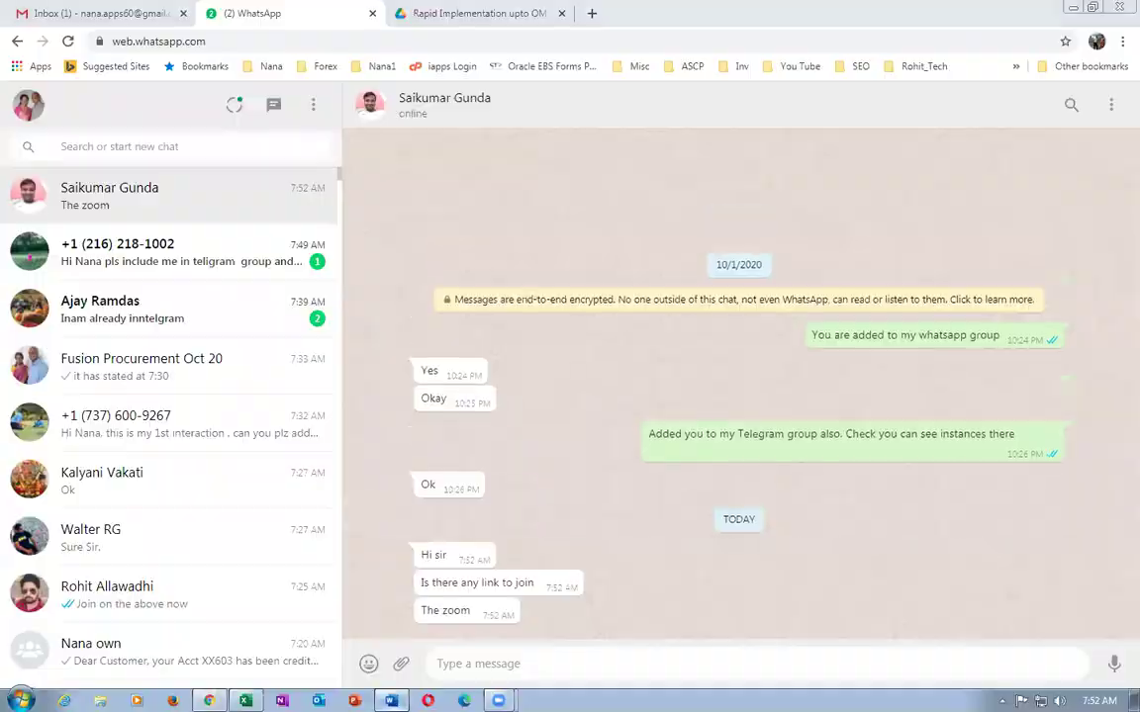
pyautogui.click(391, 700)
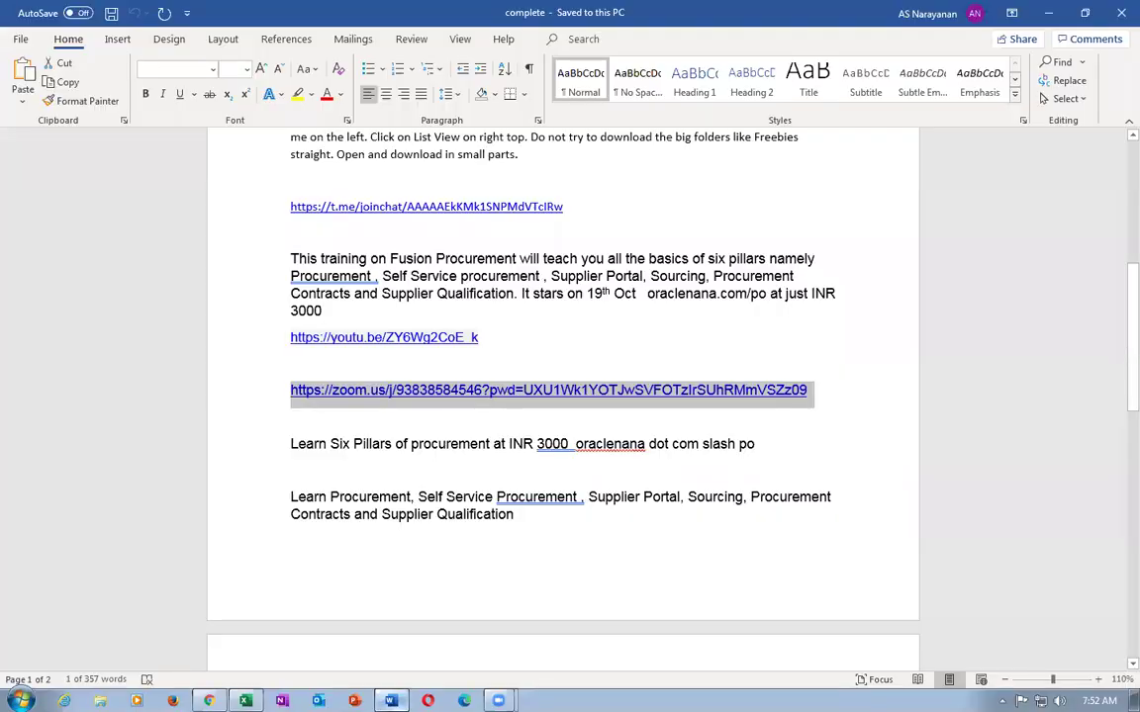
pyautogui.hotkey('alt', 'Tab')
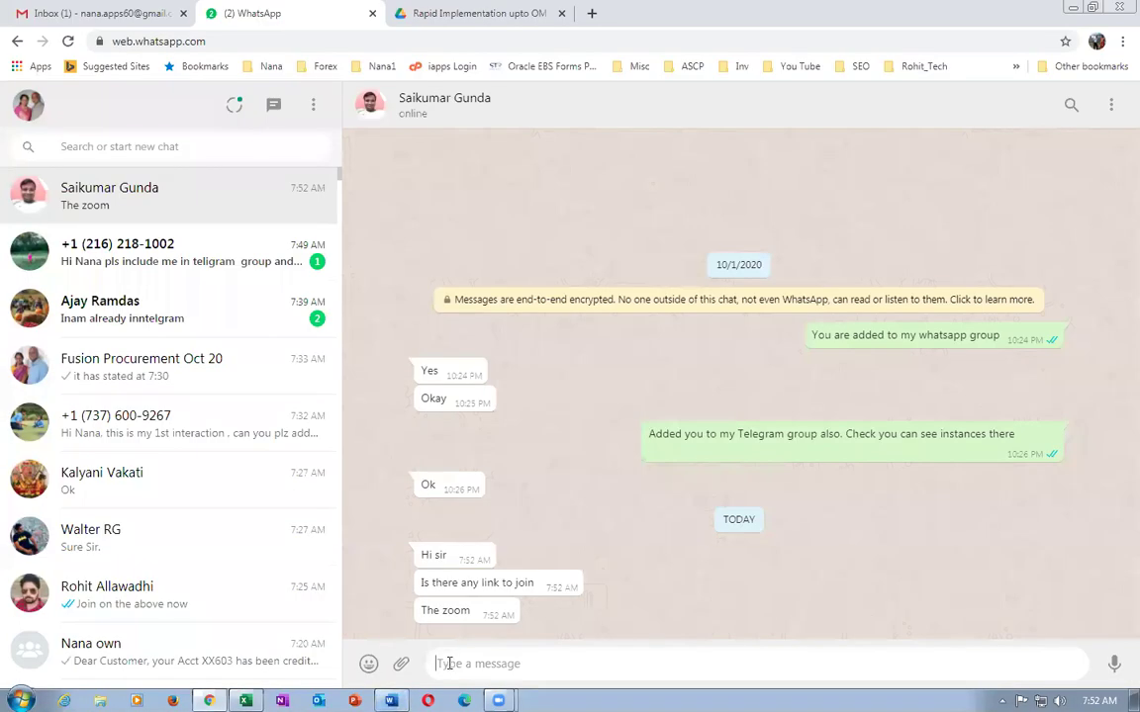
pyautogui.hotkey('ctrl', 'v')
pyautogui.press('Return')
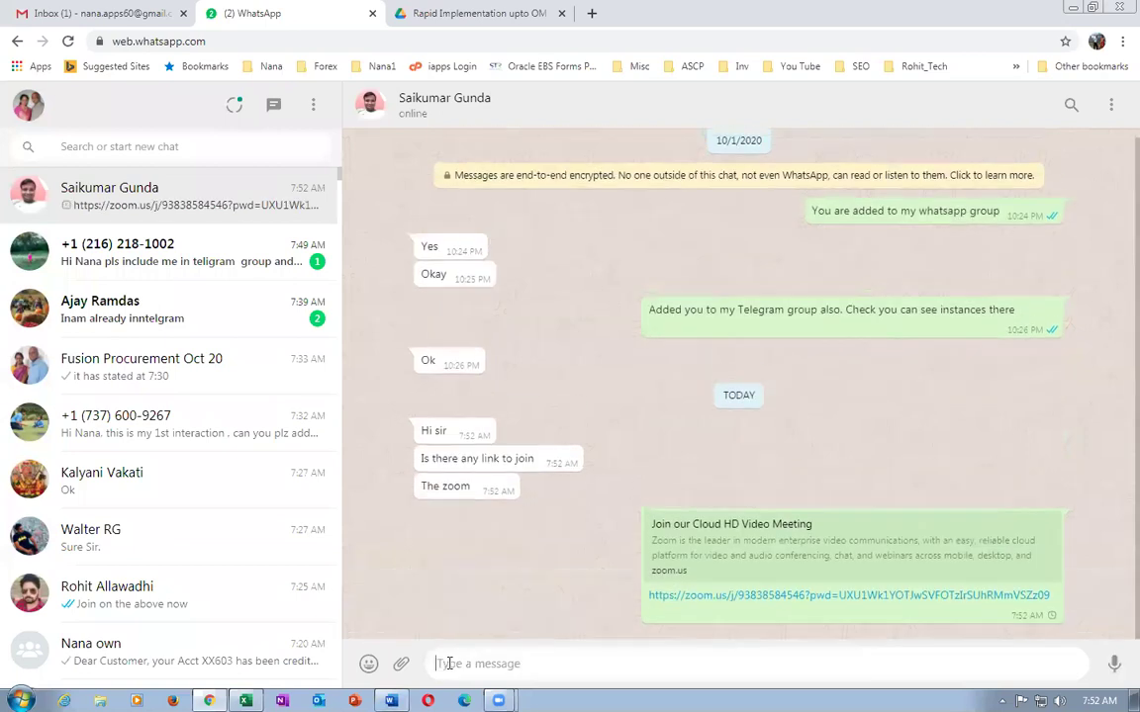
pyautogui.click(115, 326)
pyautogui.click(193, 264)
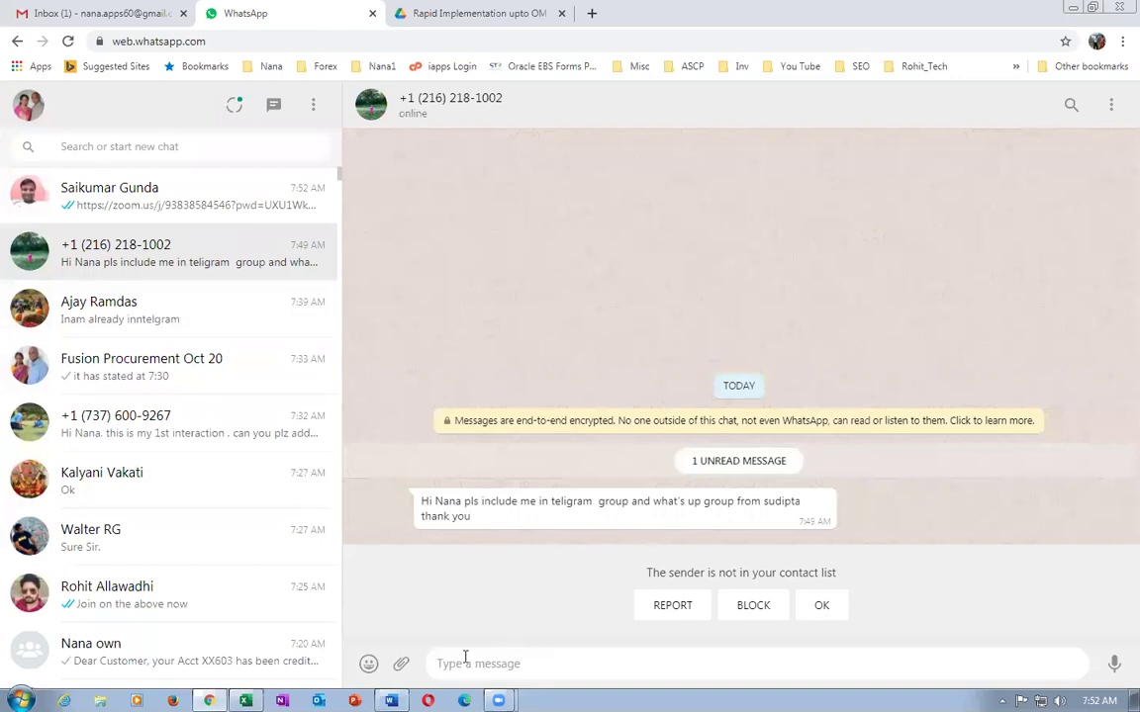
pyautogui.hotkey('ctrl', 'v')
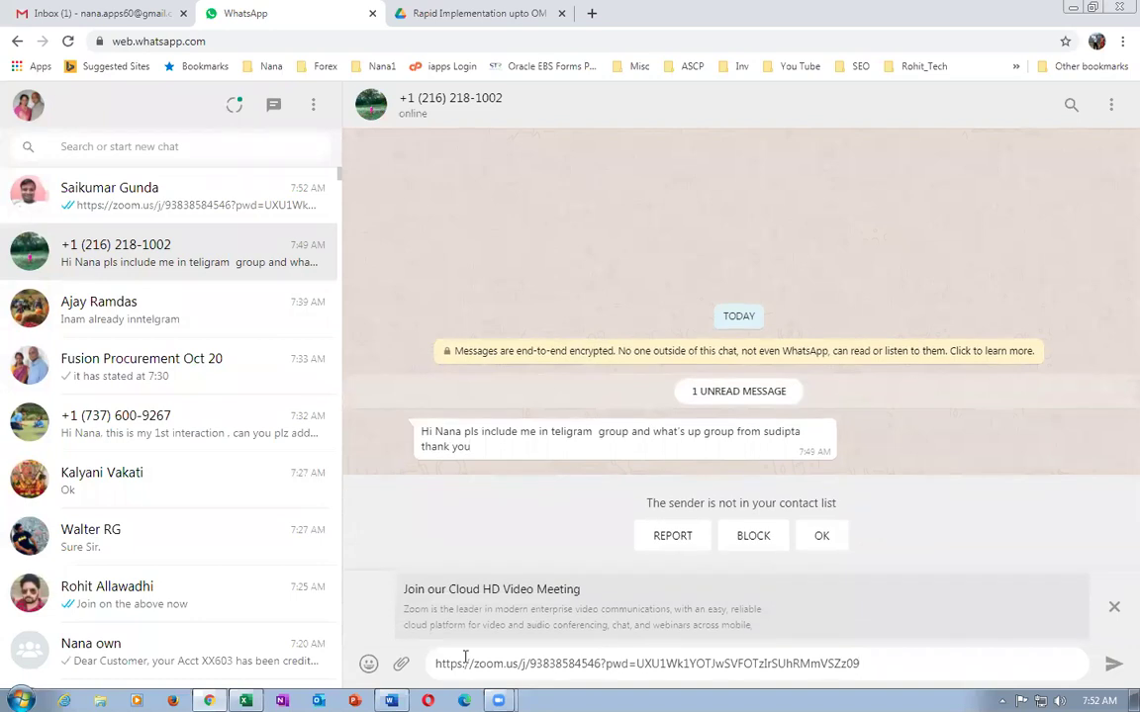
pyautogui.press('Return')
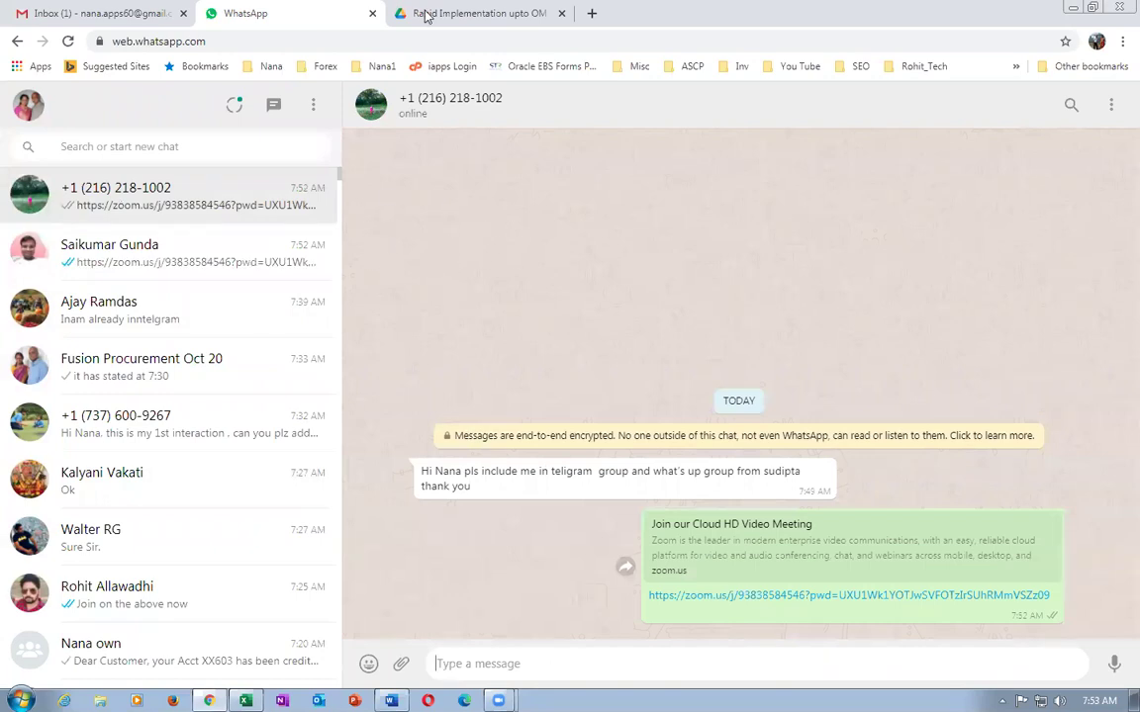
# Reply 'Click on the above link' in the chat asking for the meeting ID, then return to Drive.
pyautogui.click(470, 20)
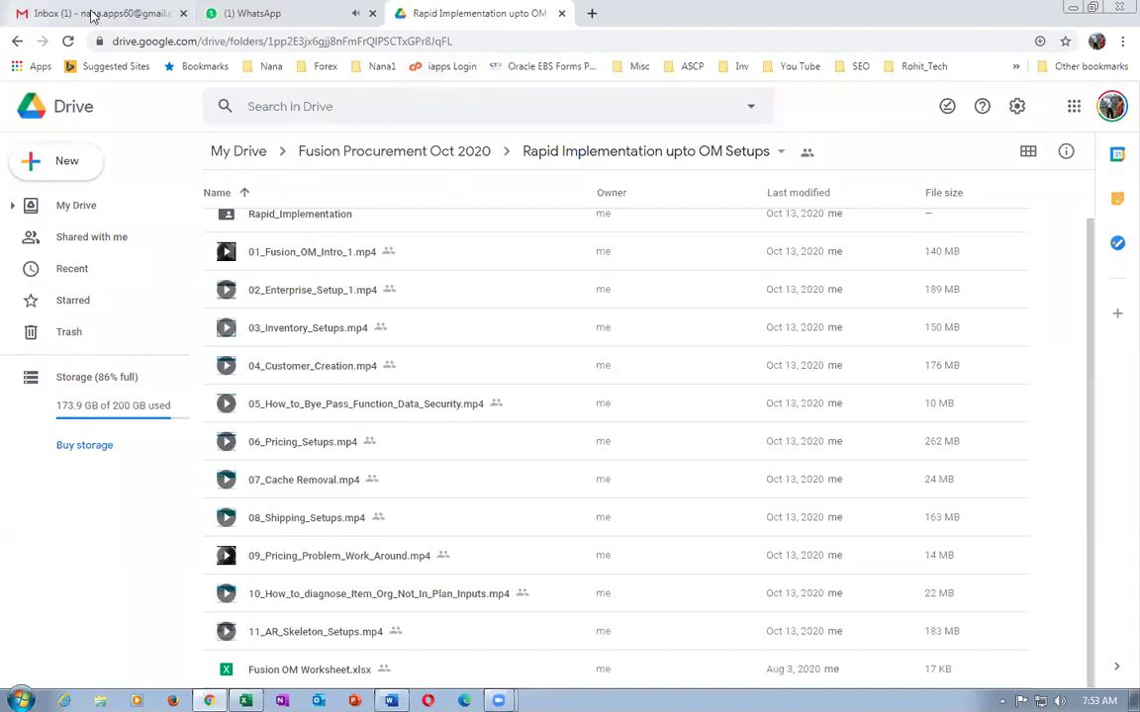
pyautogui.click(89, 11)
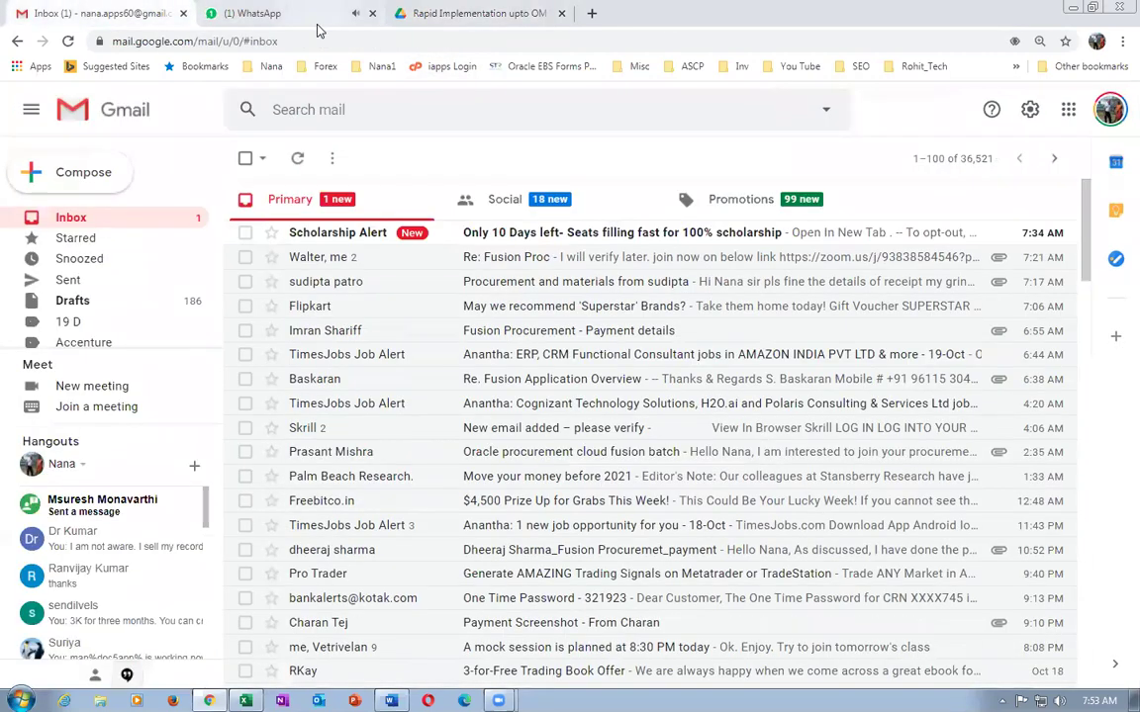
pyautogui.click(287, 20)
pyautogui.click(139, 188)
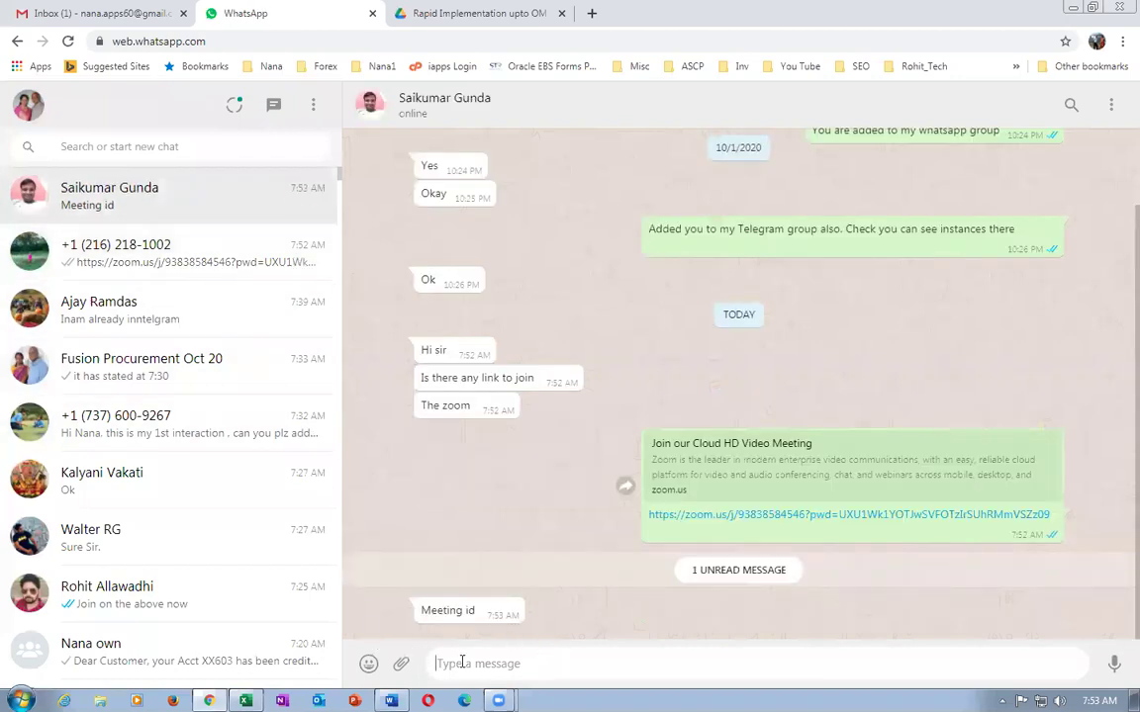
pyautogui.write('Cl')
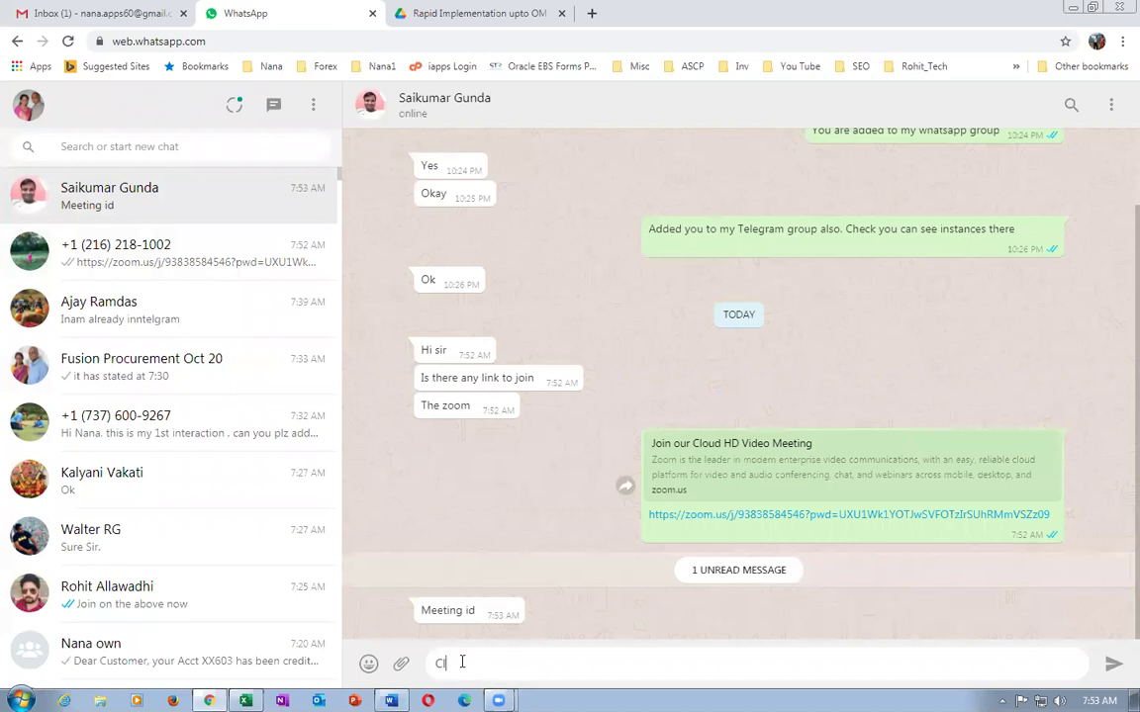
pyautogui.write('ick on the above link')
pyautogui.press('Return')
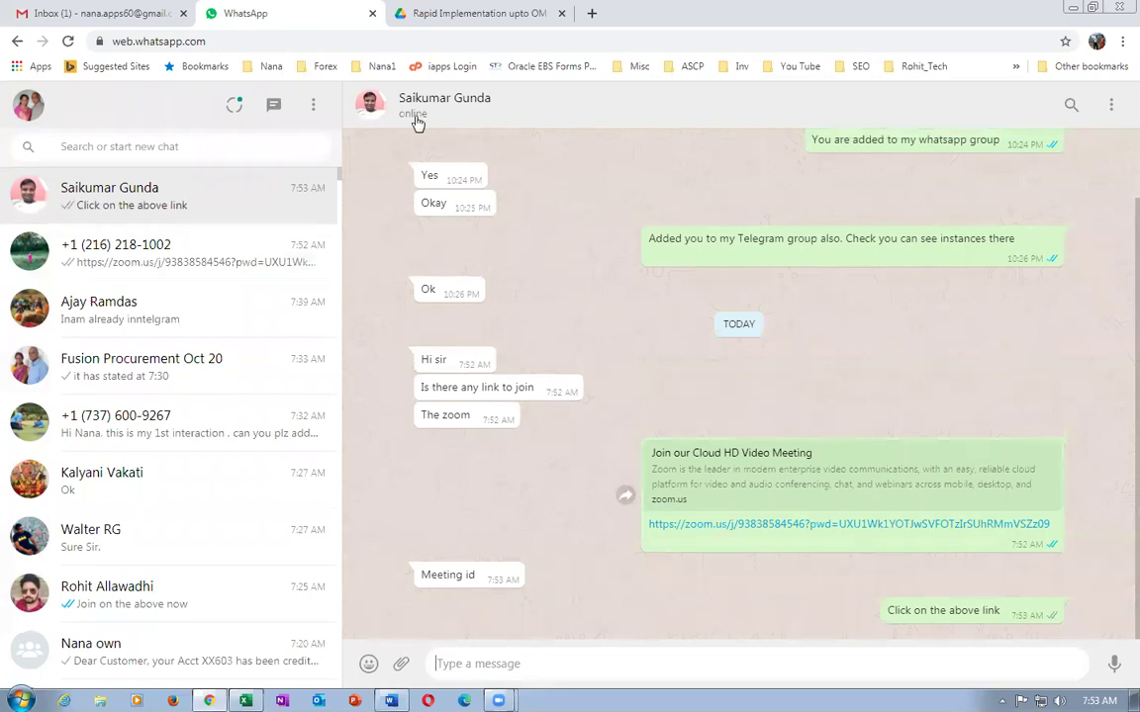
pyautogui.click(473, 20)
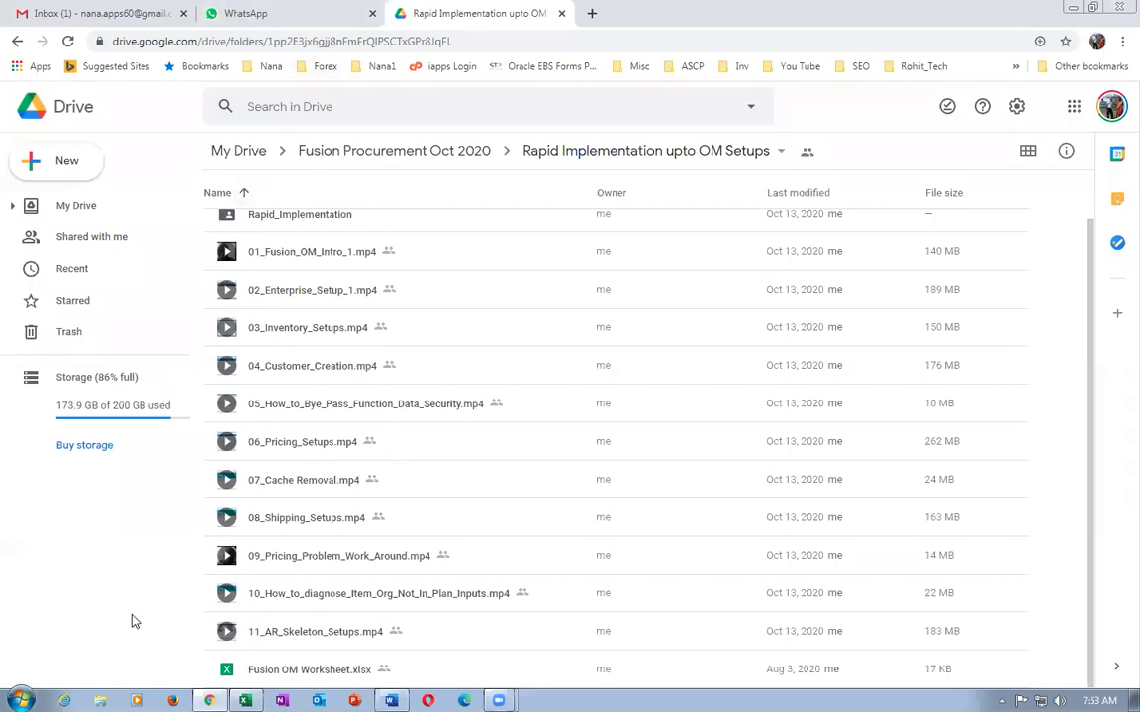
# Go up to Fusion Procurement Oct 2020 and select the OM Setups folder and Fusion Instances.docx.
pyautogui.click(388, 151)
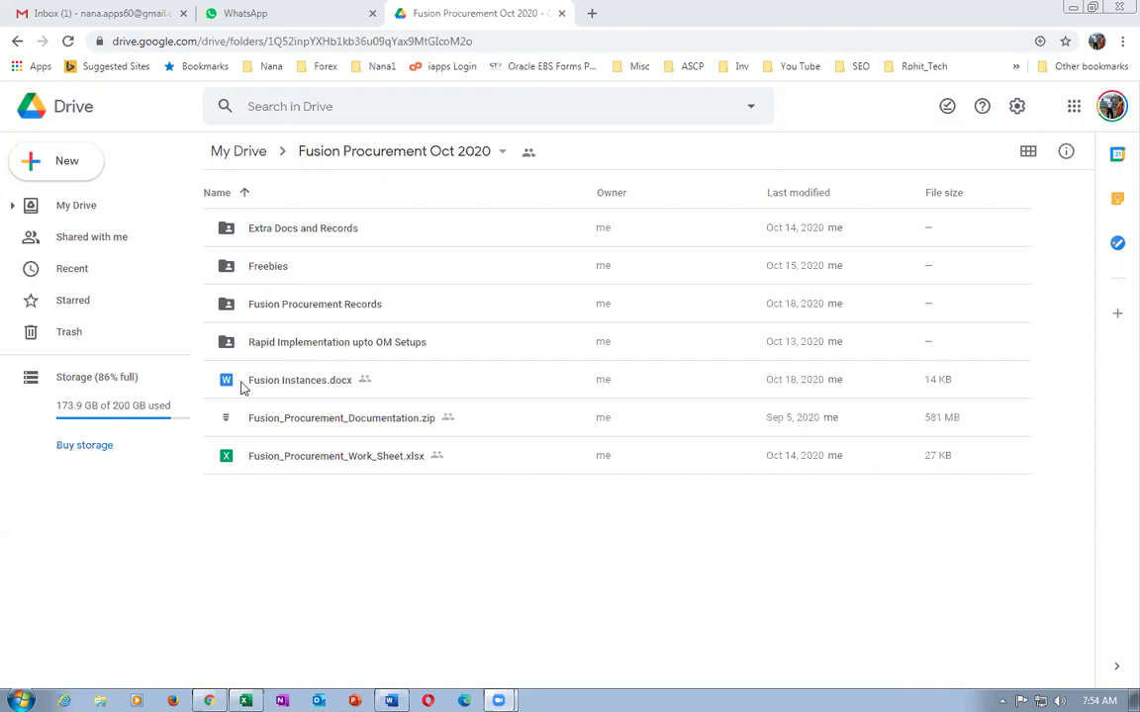
pyautogui.click(441, 348)
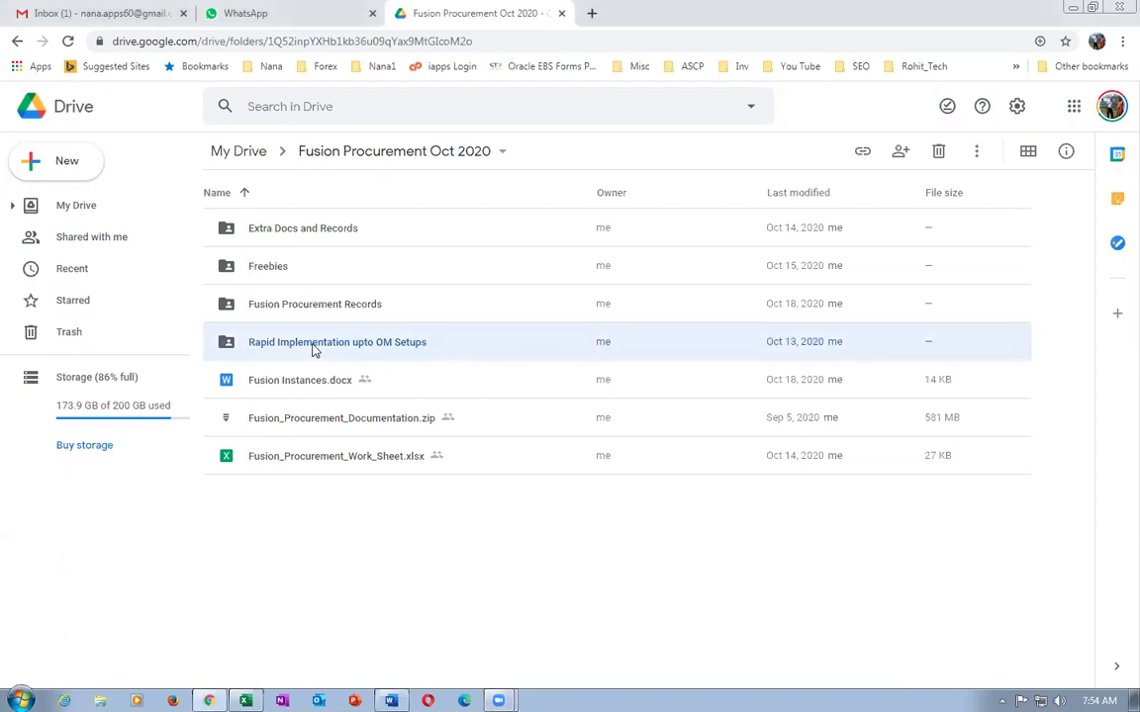
pyautogui.click(402, 385)
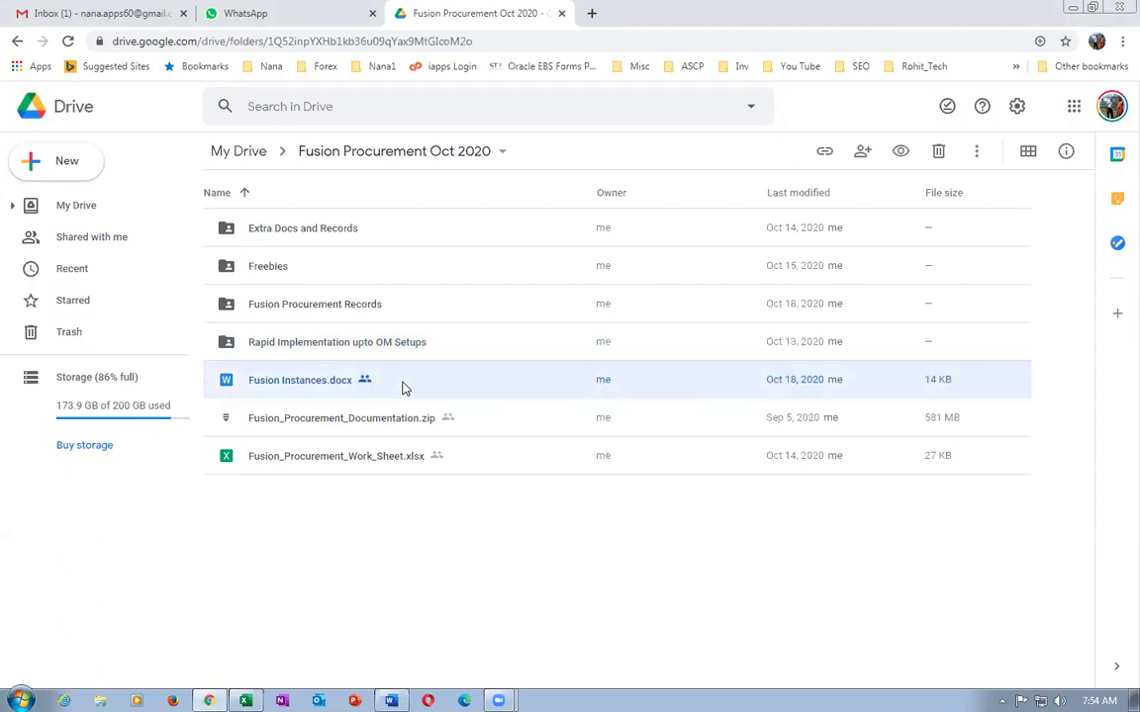
pyautogui.doubleClick(403, 386)
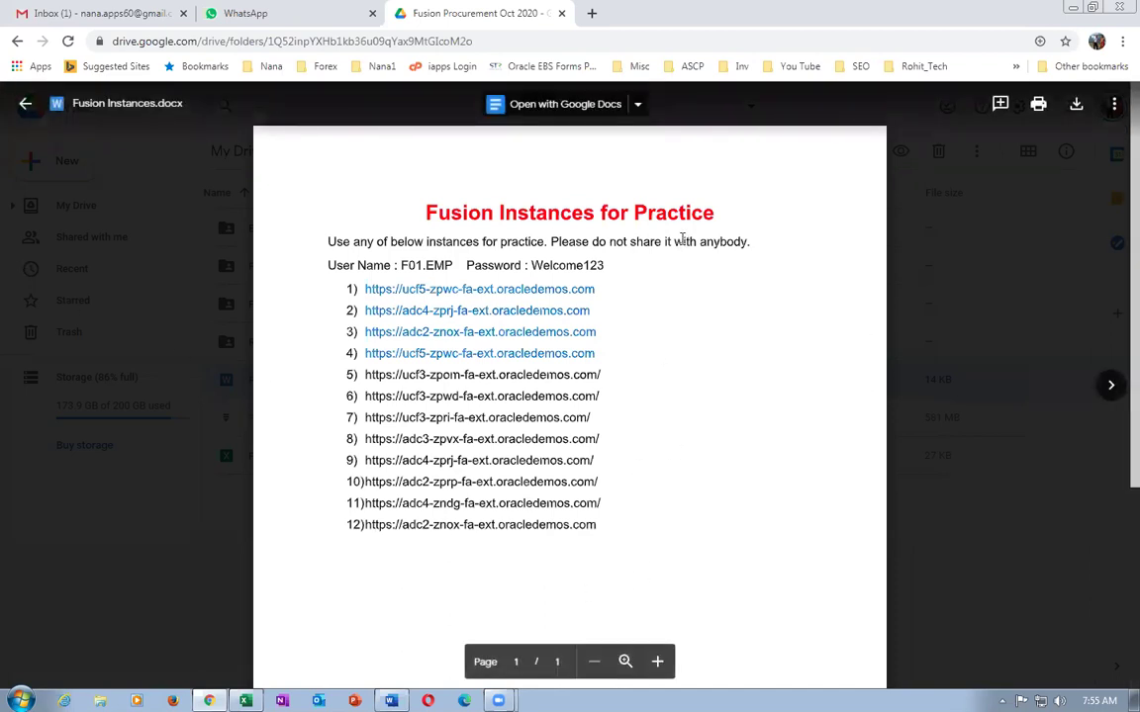
pyautogui.click(24, 104)
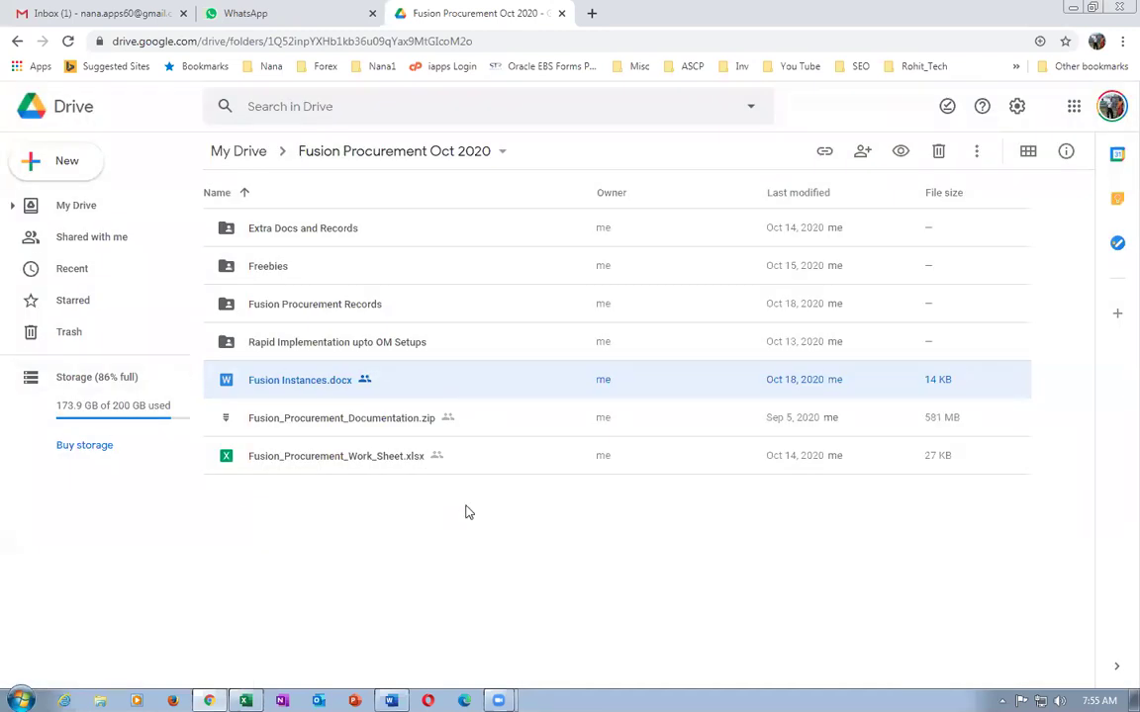
# Select Fusion_Procurement_Documentation.zip and Fusion_Procurement_Work_Sheet.xlsx, deselect them, and open the New menu.
pyautogui.click(483, 429)
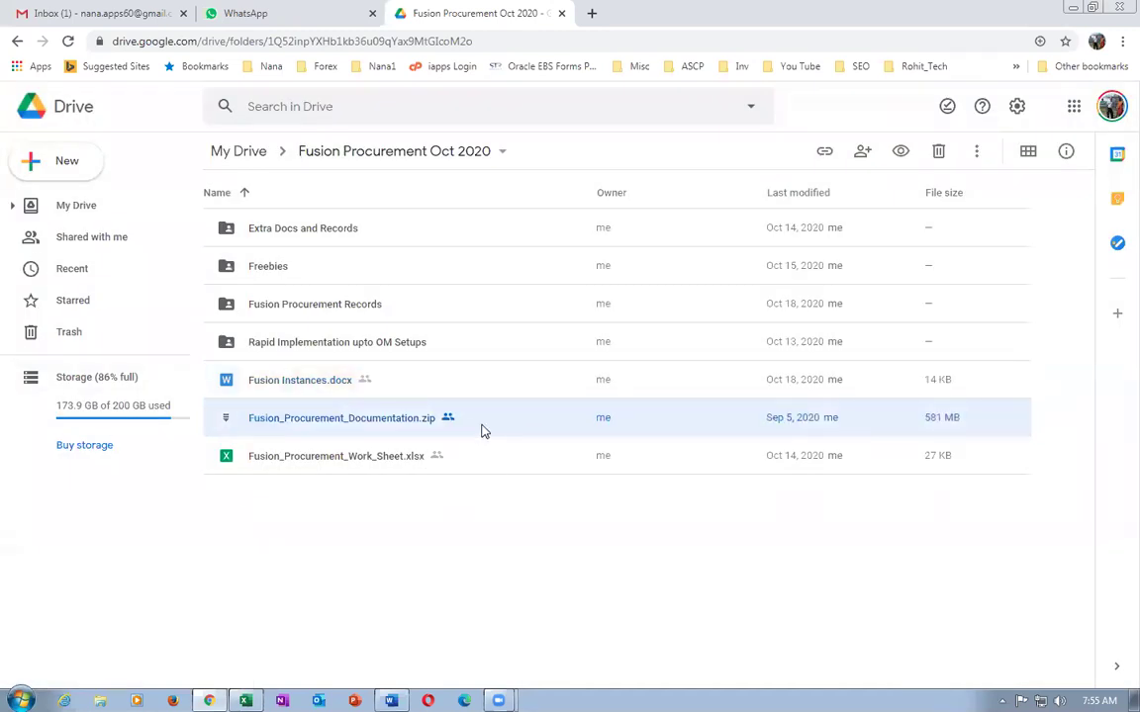
pyautogui.click(483, 472)
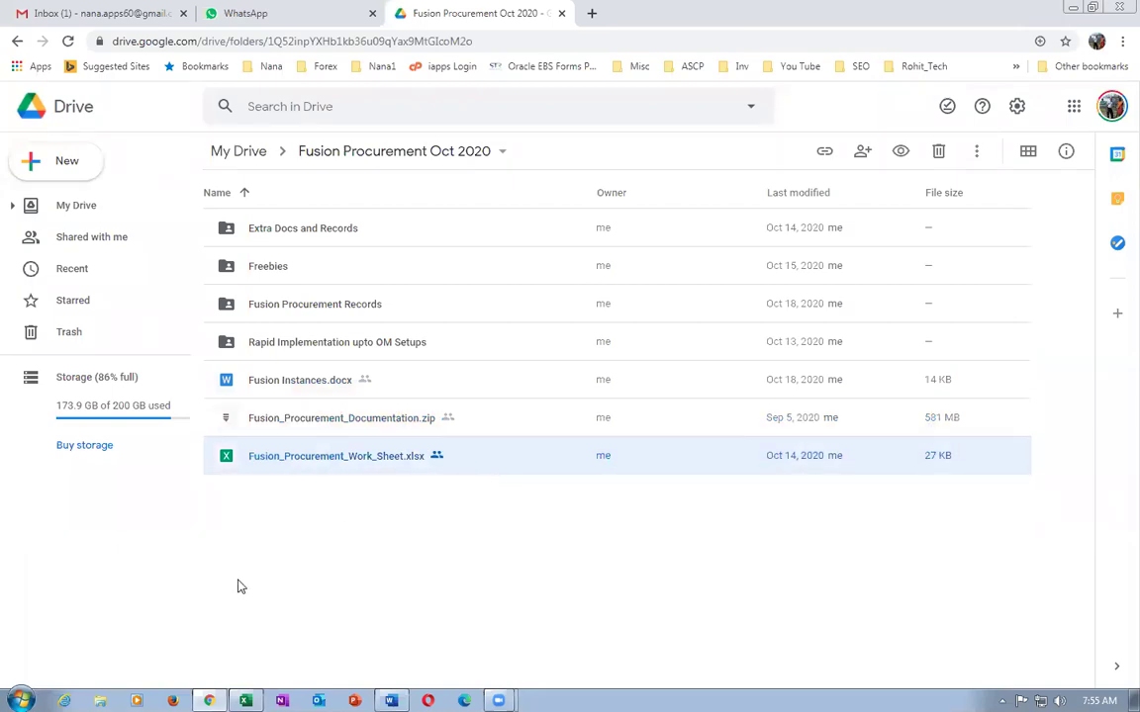
pyautogui.click(303, 540)
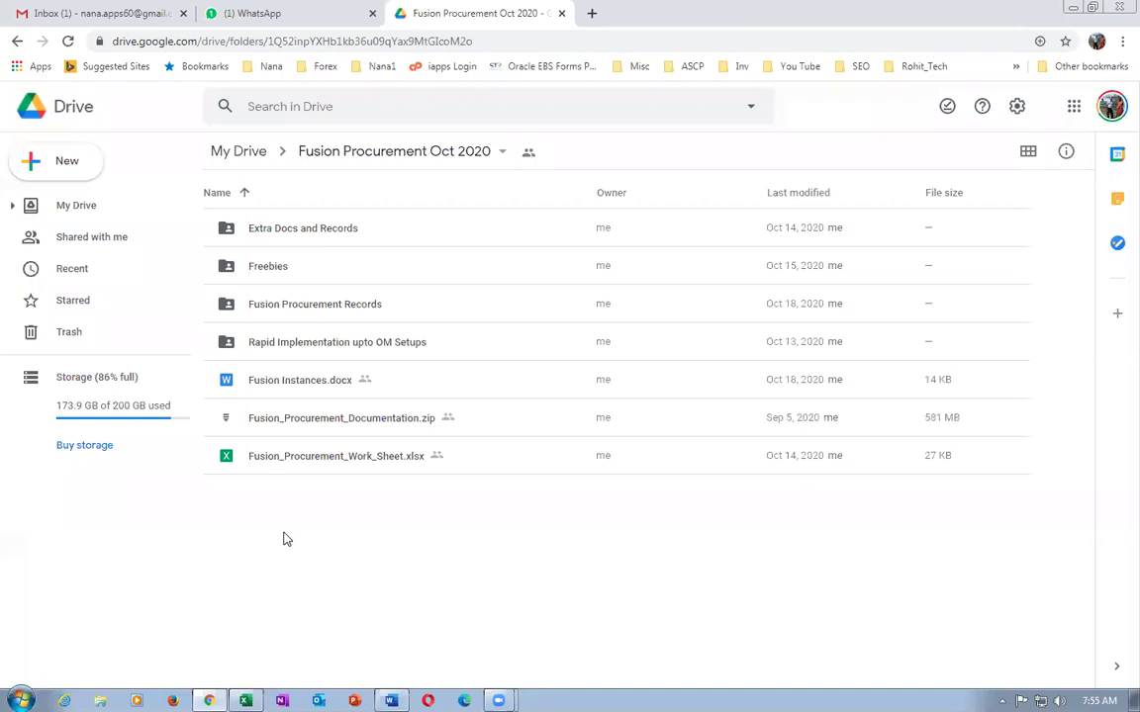
pyautogui.click(79, 166)
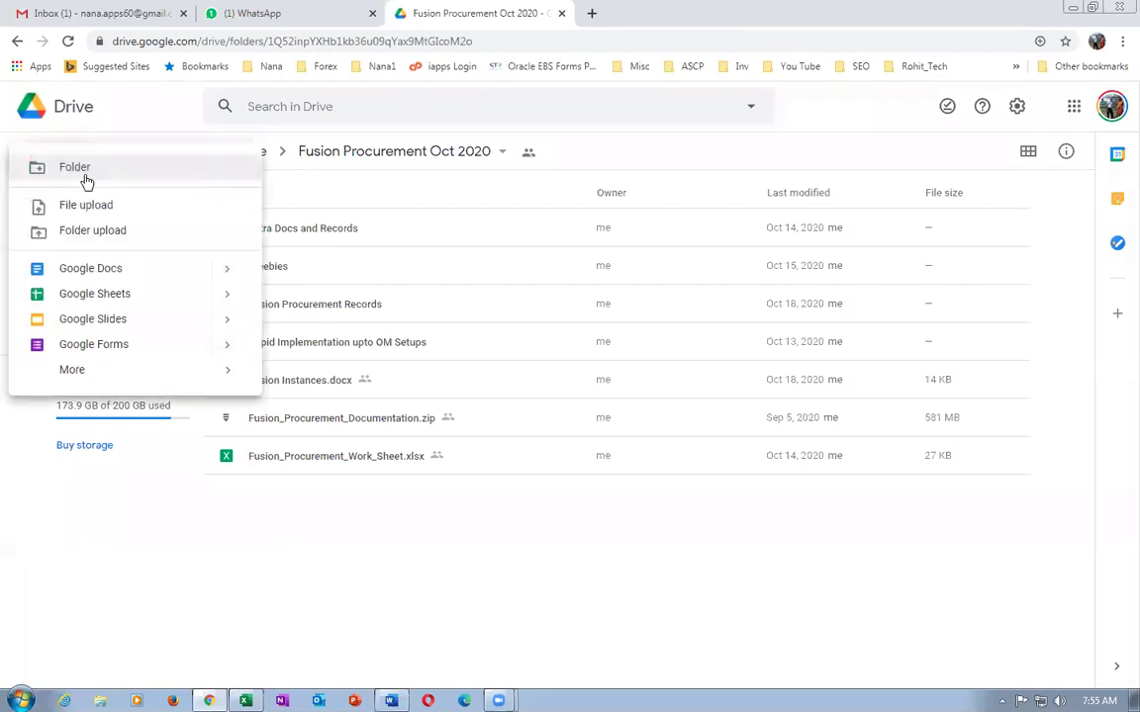
# Cancel an accidental folder upload and create a new folder named for the participant's documents.
pyautogui.click(92, 233)
pyautogui.click(514, 353)
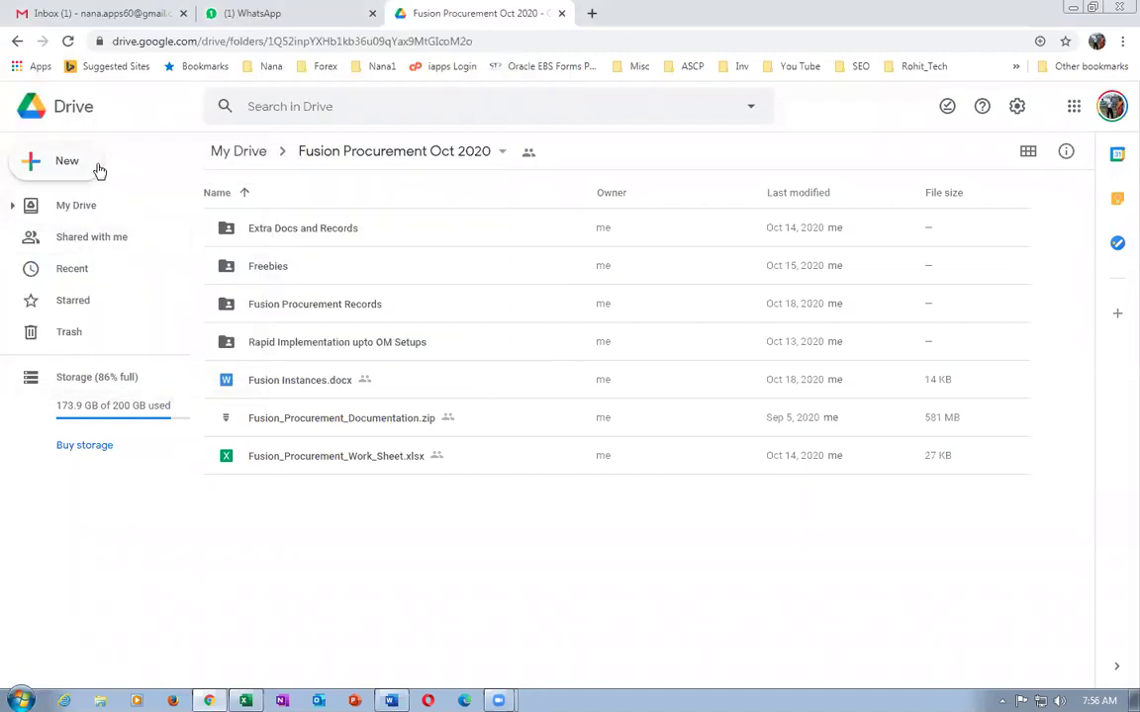
pyautogui.click(98, 168)
pyautogui.click(77, 168)
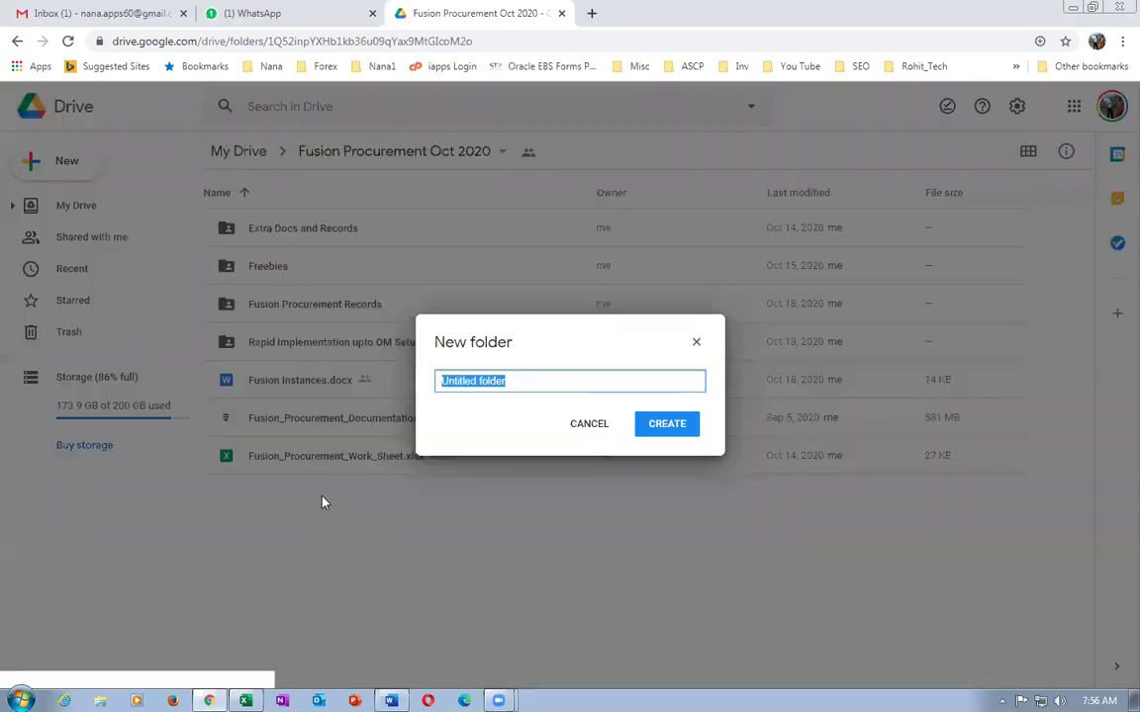
pyautogui.write('Kar')
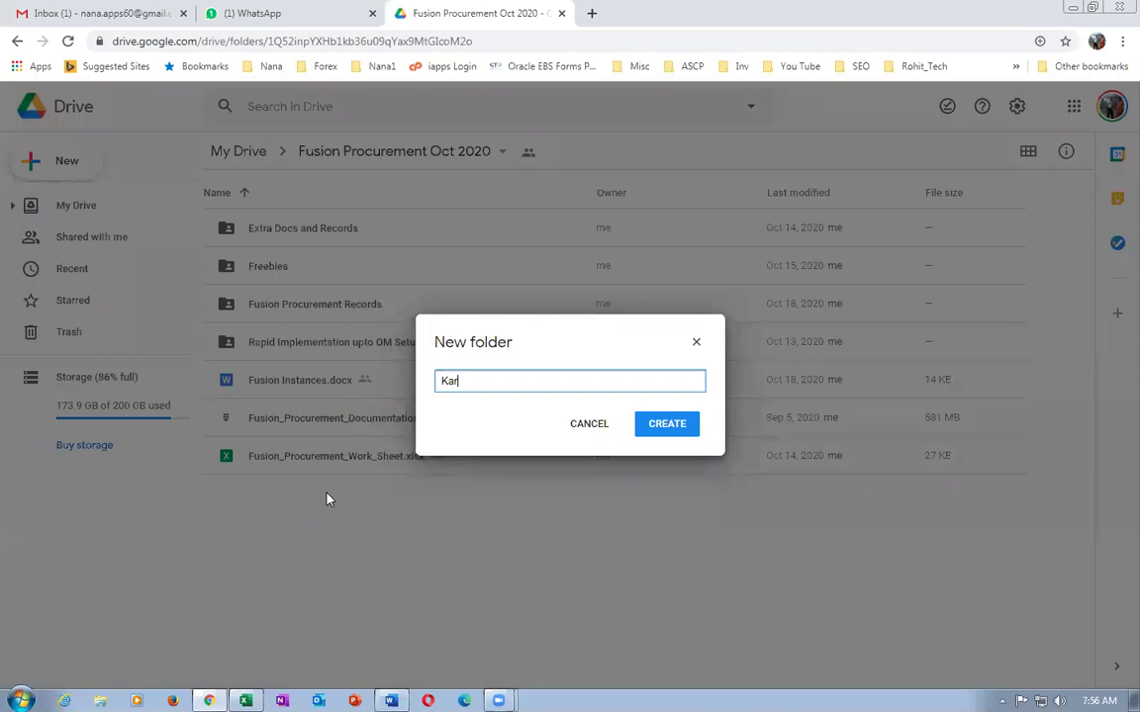
pyautogui.write('tik Documewnts')
pyautogui.click(679, 425)
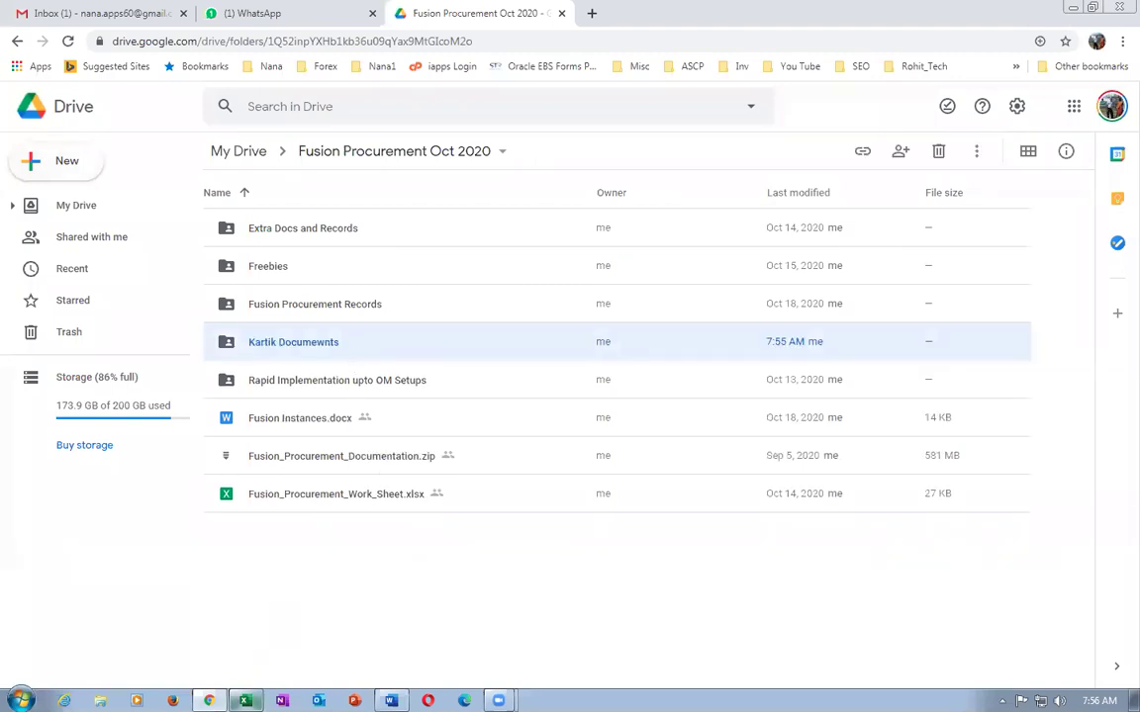
# Copy the participant's e-mail address from cell E44 of the participants workbook.
pyautogui.click(245, 701)
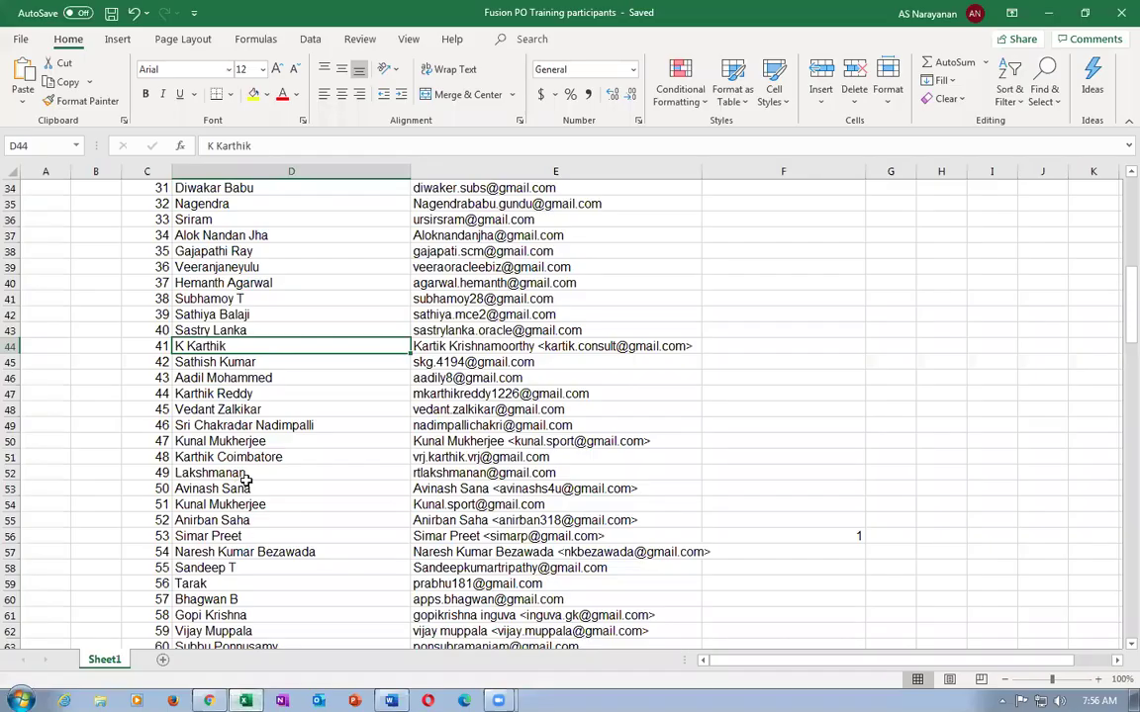
pyautogui.click(435, 346)
pyautogui.hotkey('ctrl', 'c')
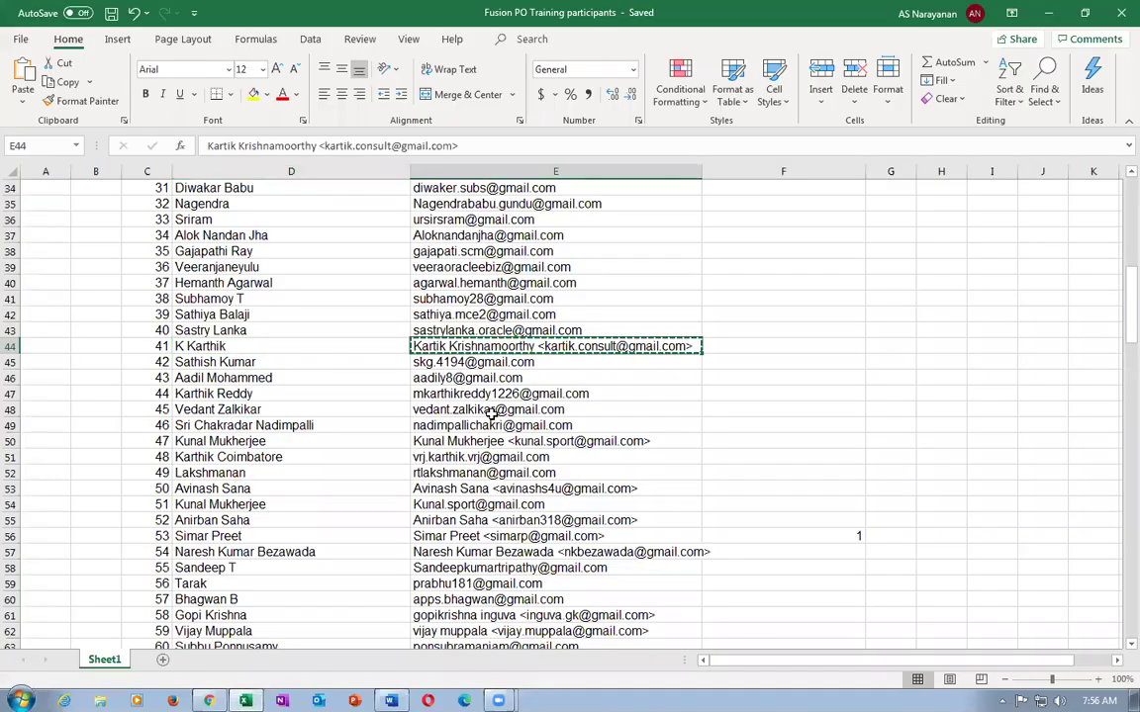
pyautogui.hotkey('alt', 'Tab')
# Share the new folder with that participant as Editor and send the invitation.
pyautogui.rightClick(379, 343)
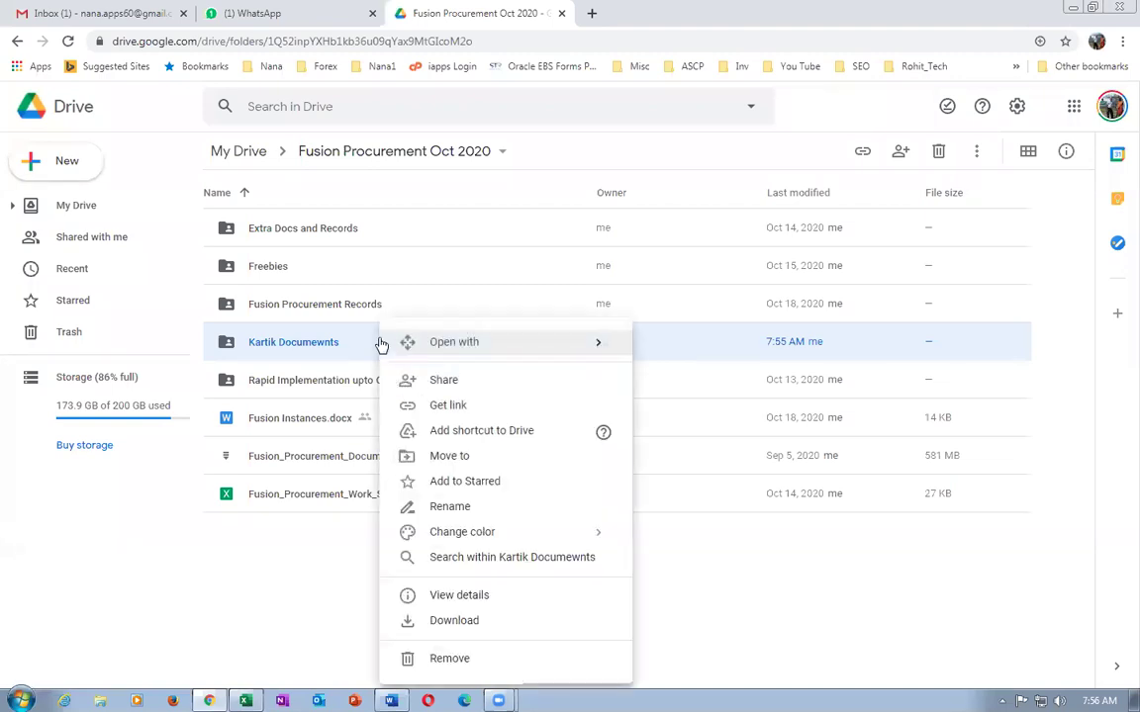
pyautogui.click(444, 382)
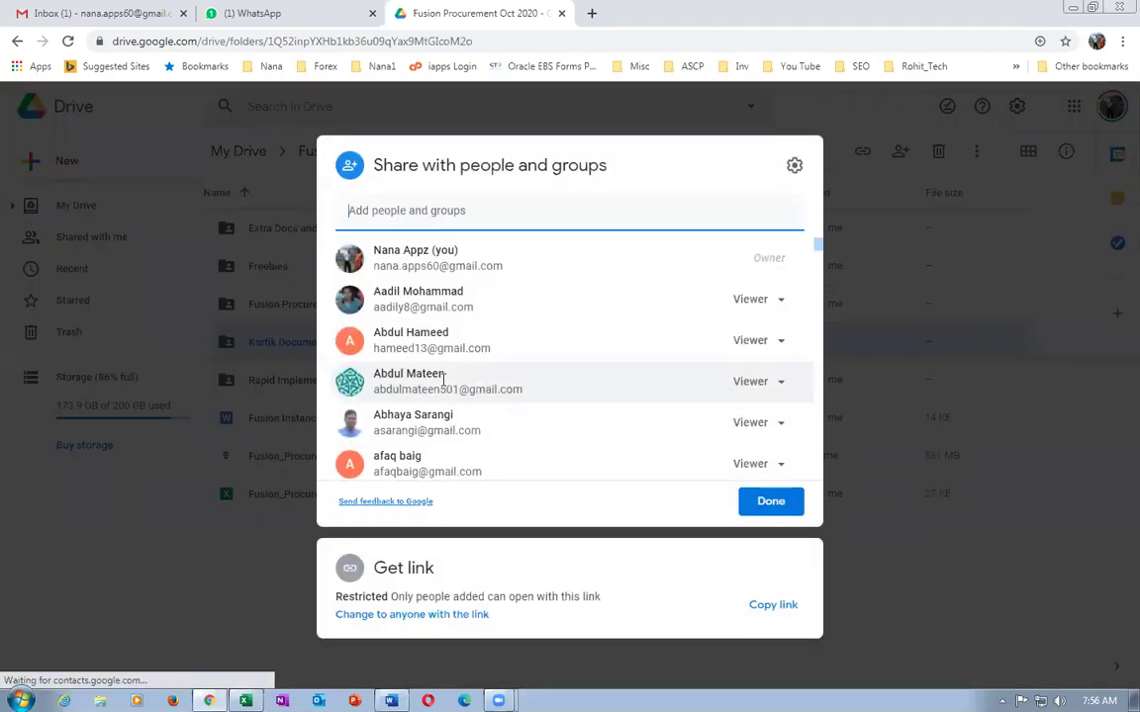
pyautogui.hotkey('ctrl', 'v')
pyautogui.click(540, 259)
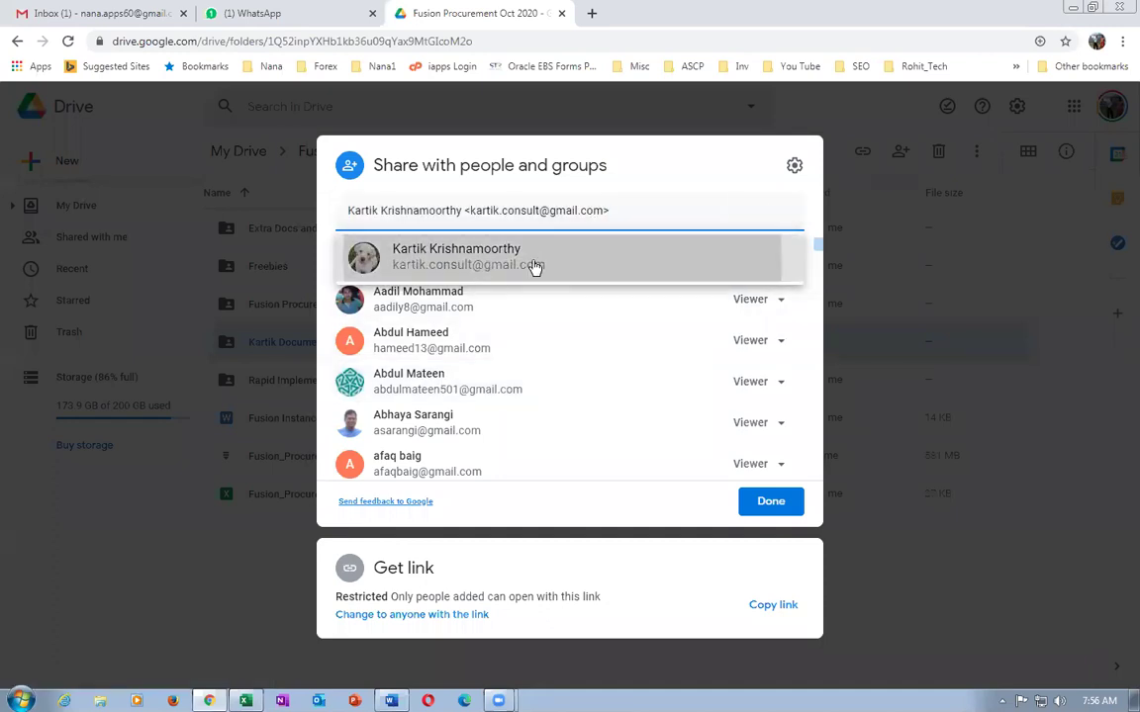
pyautogui.click(771, 303)
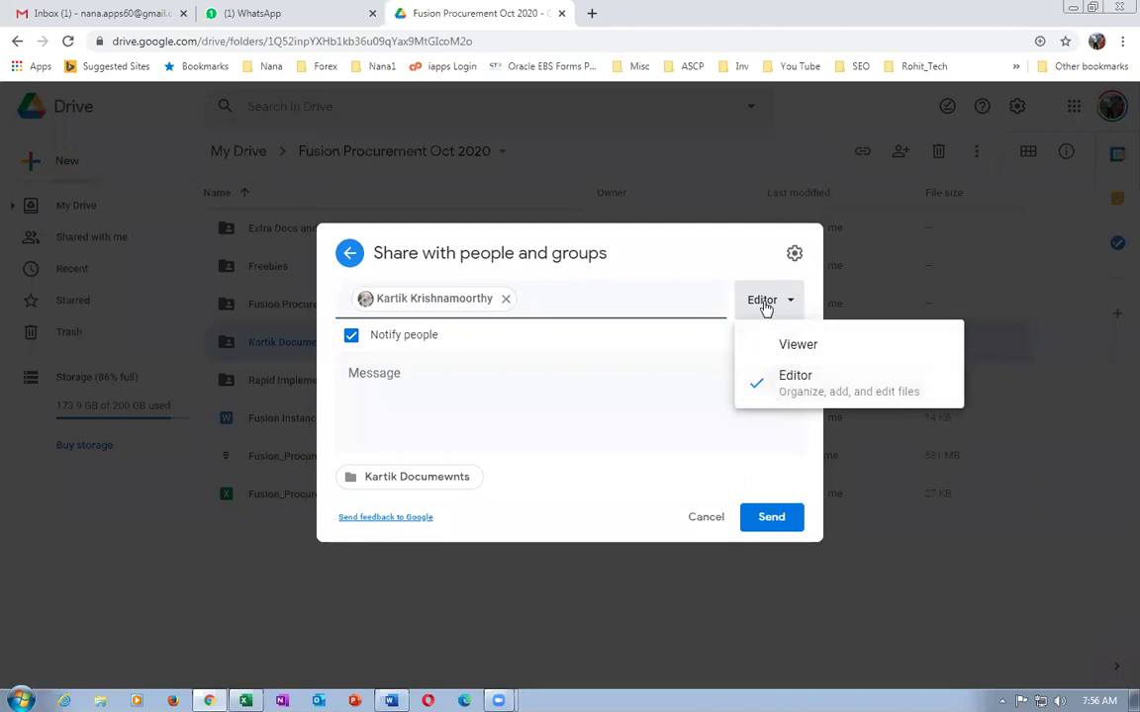
pyautogui.click(717, 254)
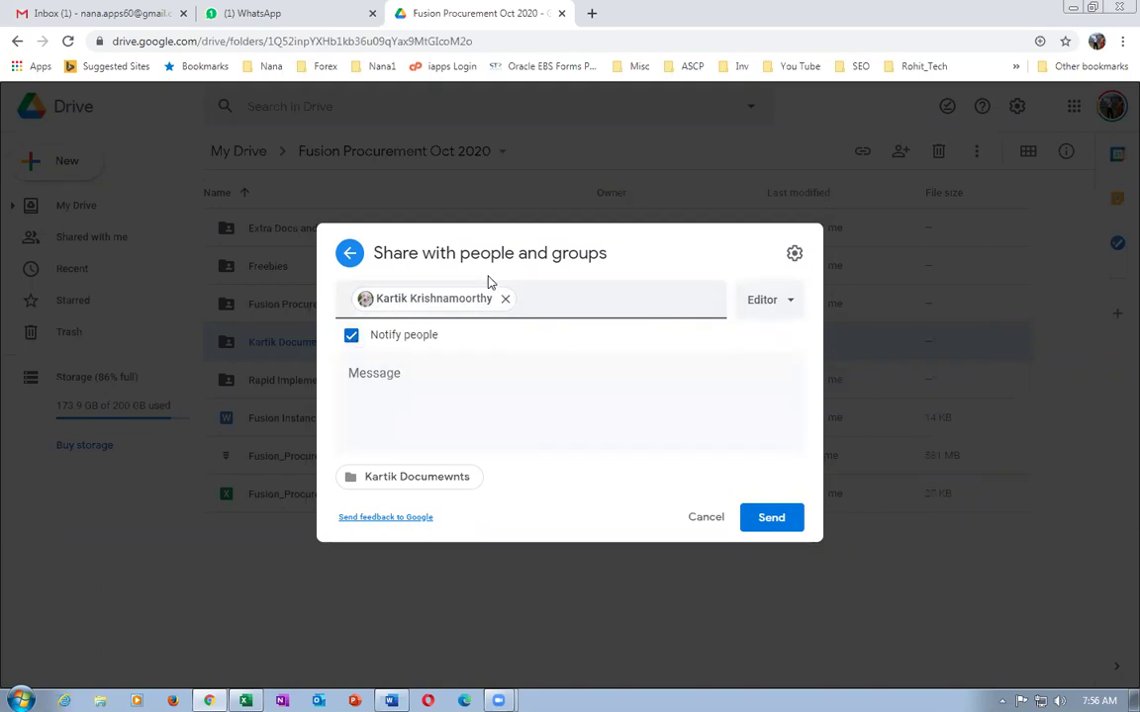
pyautogui.click(787, 530)
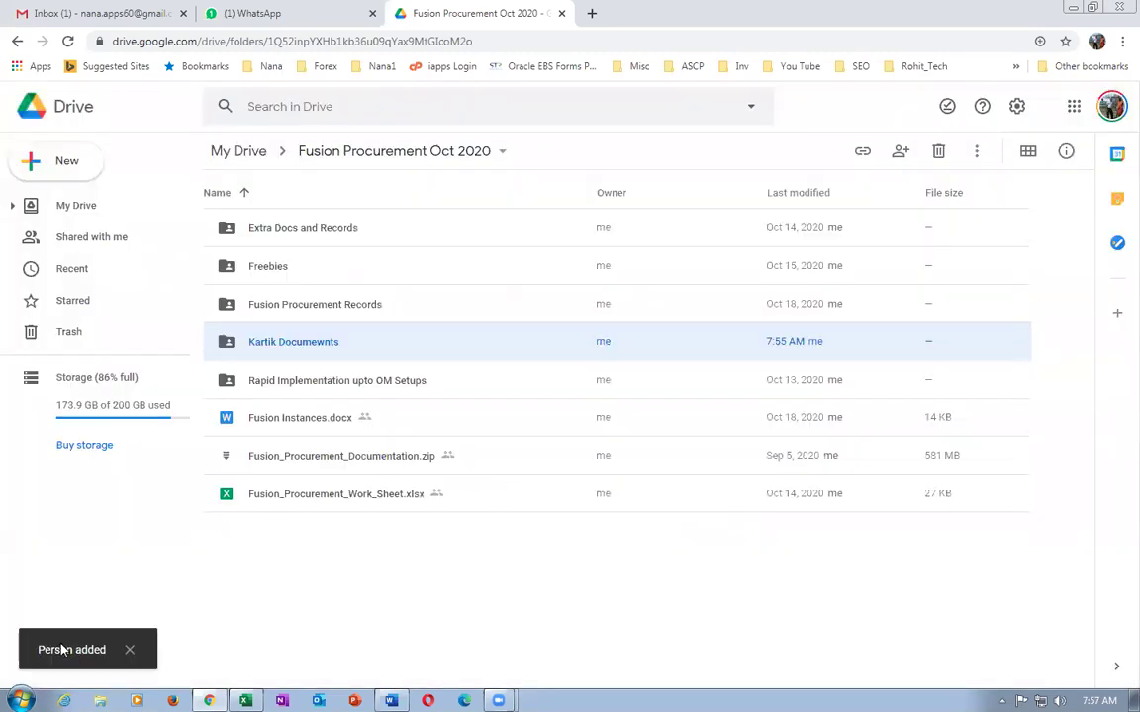
pyautogui.click(317, 567)
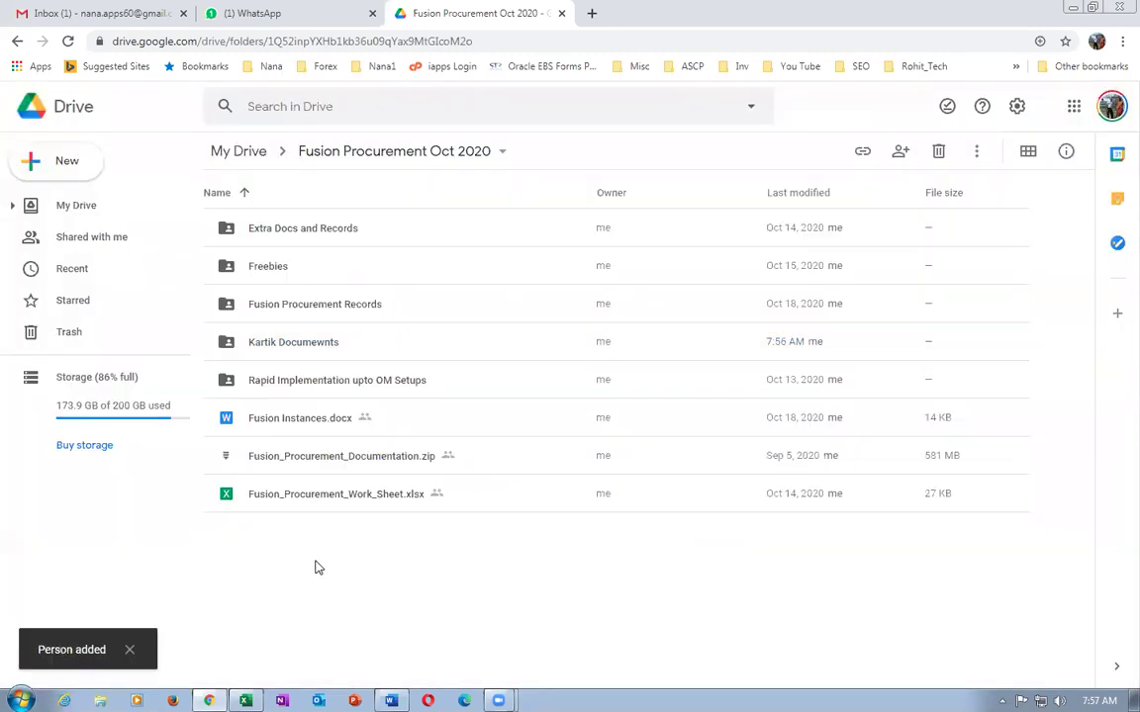
# Dismiss the access notice and create a new folder named 'Profiles'.
pyautogui.click(132, 651)
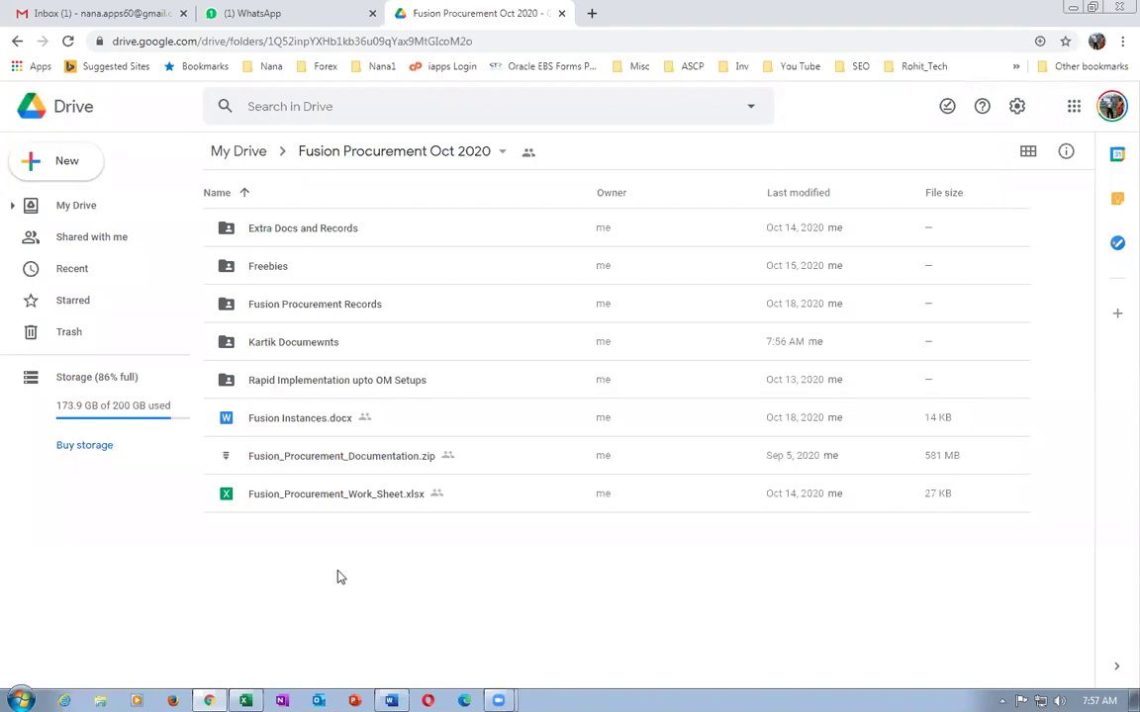
pyautogui.click(73, 177)
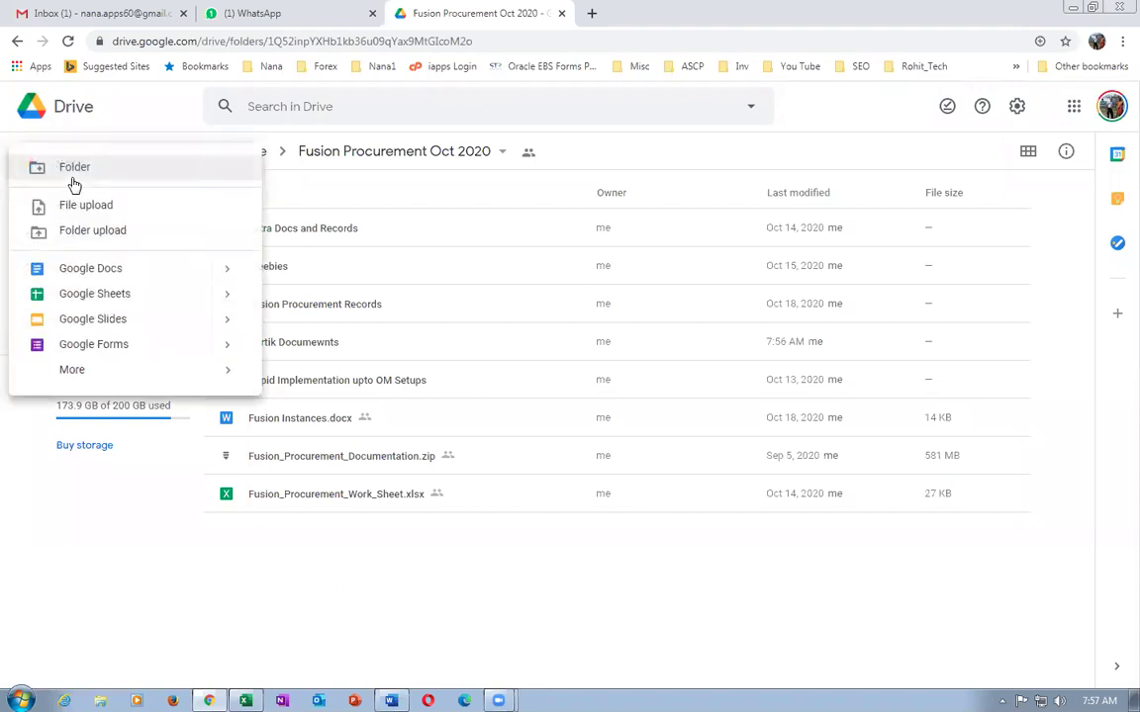
pyautogui.click(77, 184)
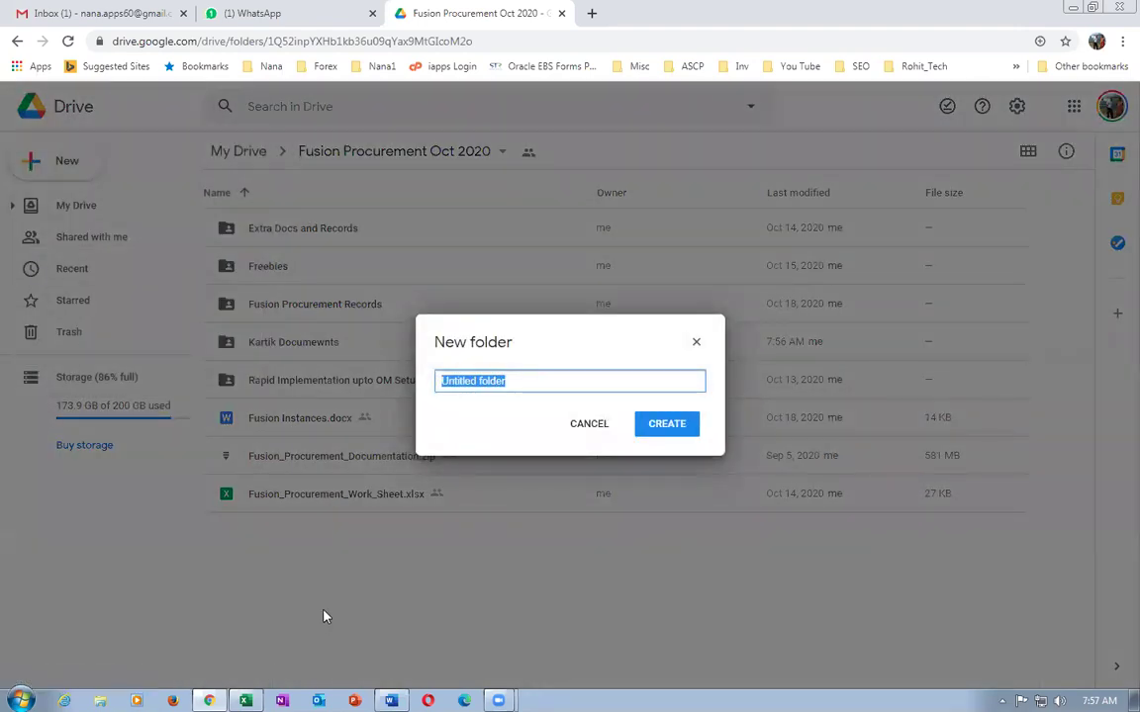
pyautogui.write('Profiles')
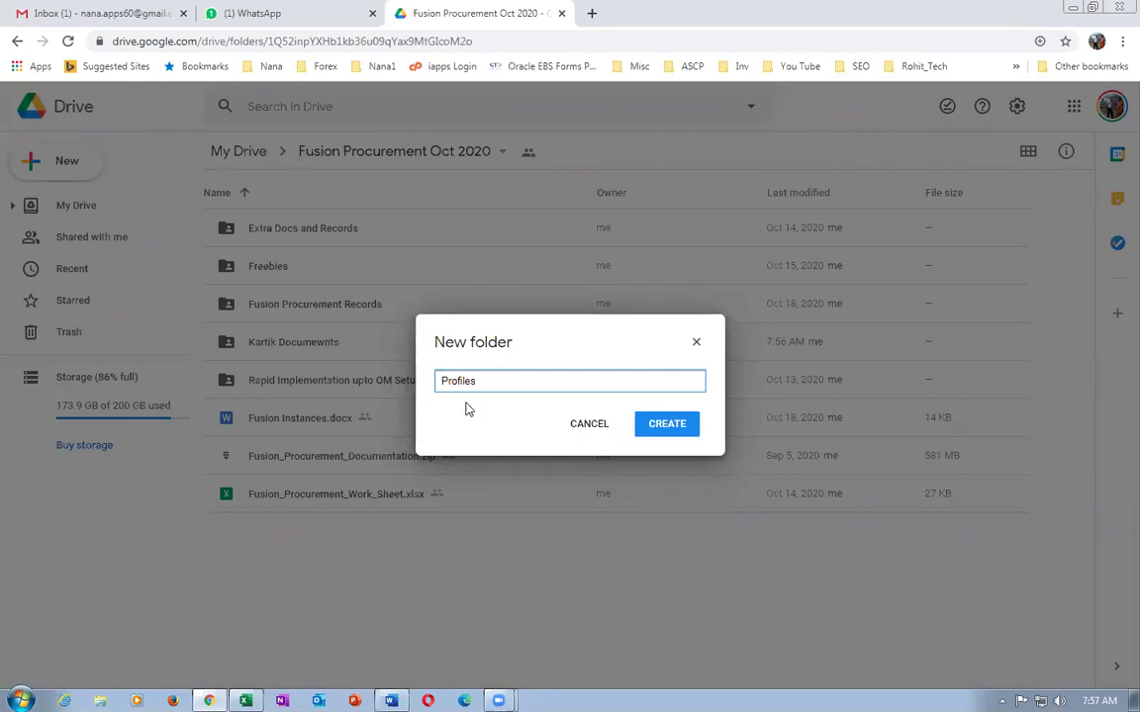
pyautogui.click(653, 436)
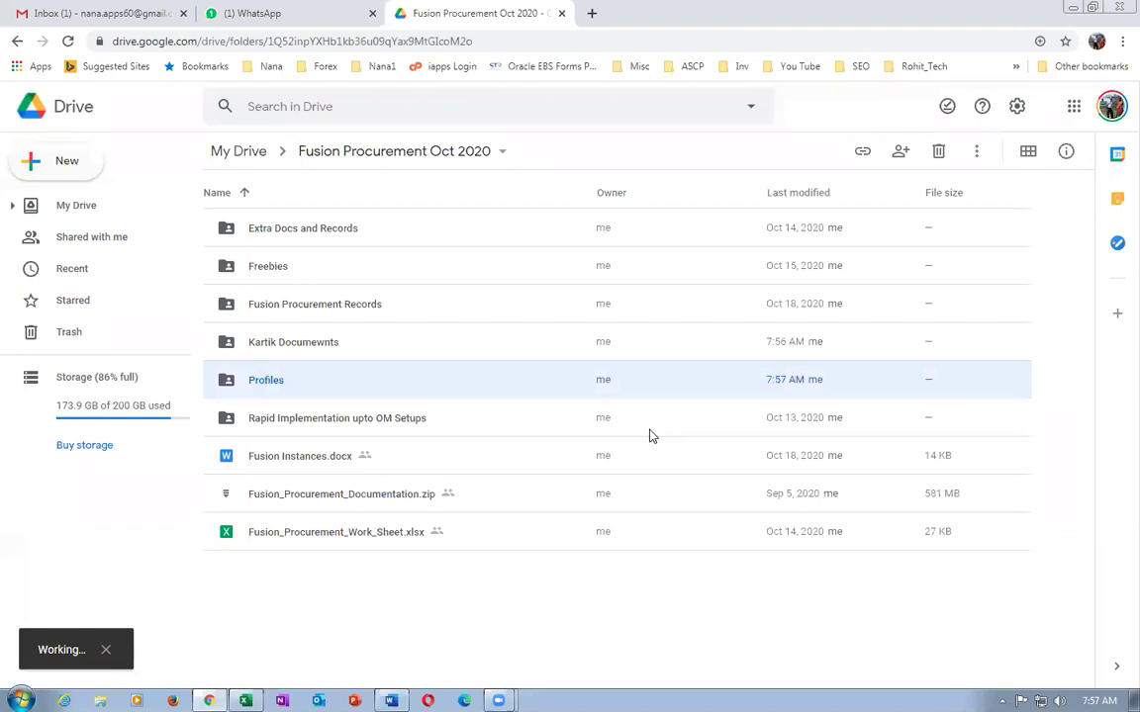
# Open the Share dialog for the Profiles folder.
pyautogui.rightClick(305, 388)
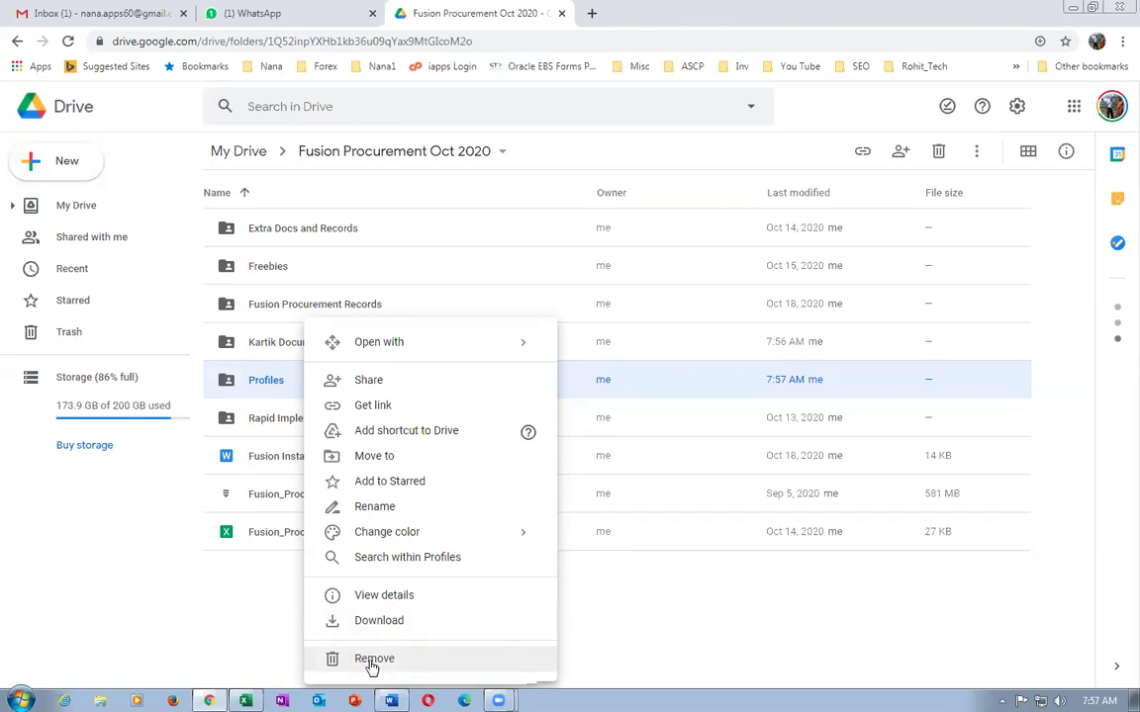
pyautogui.click(140, 628)
pyautogui.click(302, 390)
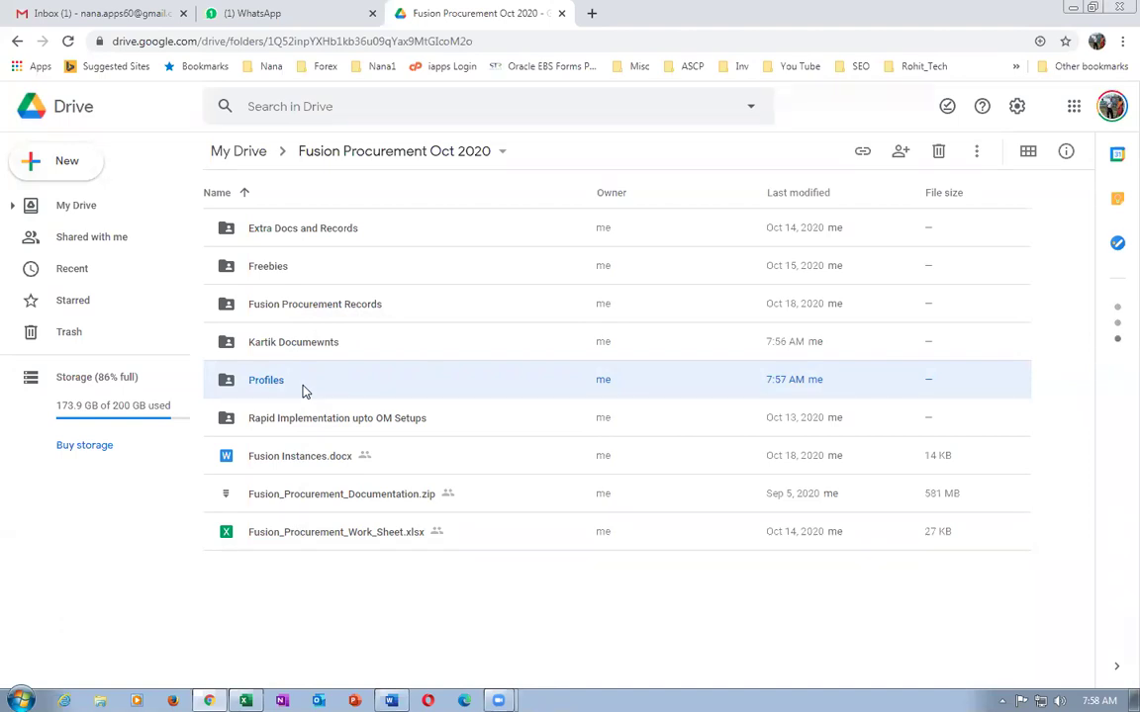
pyautogui.rightClick(304, 391)
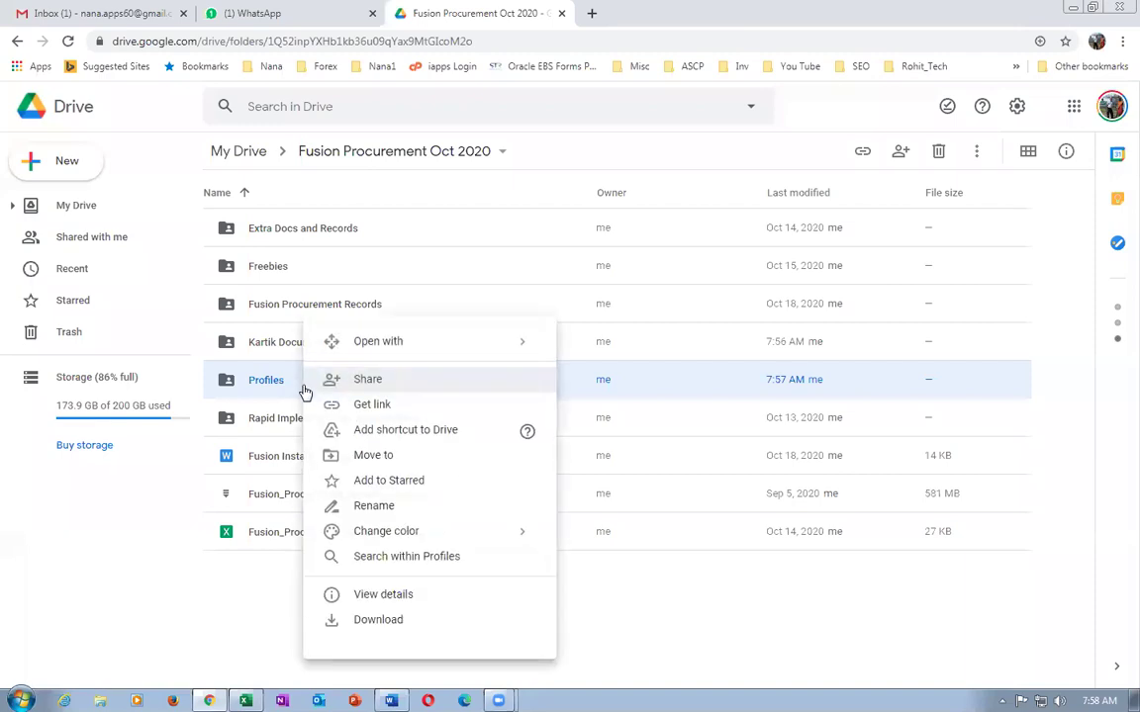
pyautogui.click(370, 385)
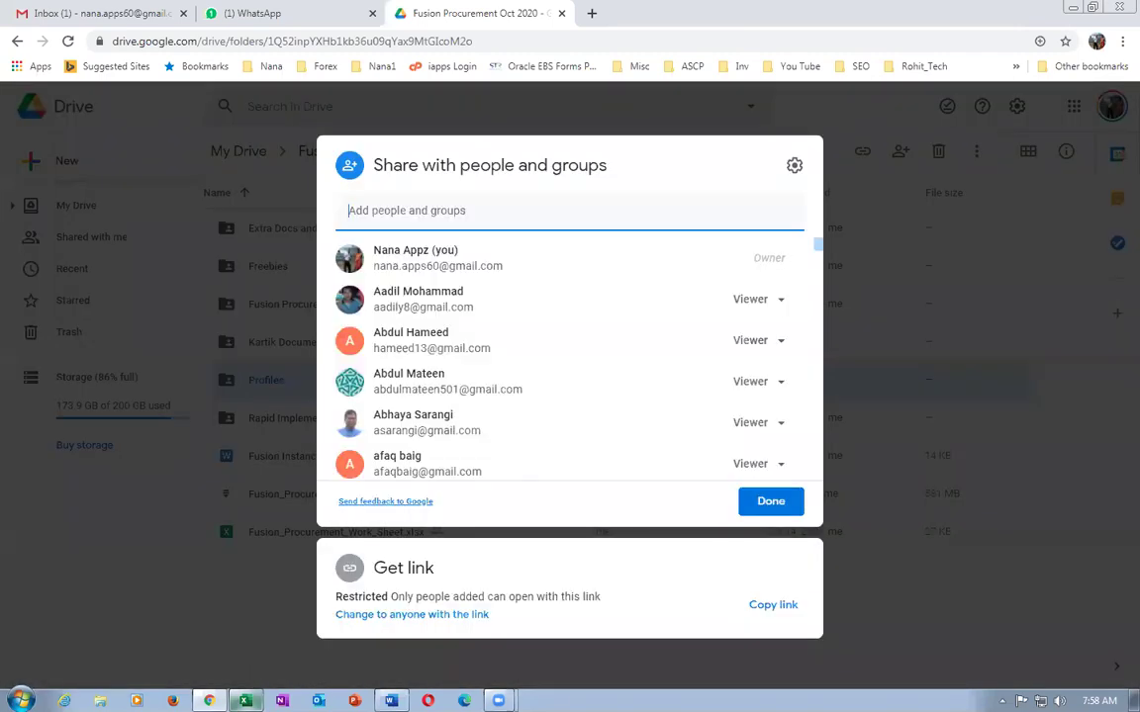
# In the Excel participants workbook, scroll to the top and select the first e-mail cell E4.
pyautogui.hotkey('alt', 'Tab')
pyautogui.scroll(9, 436, 489)
pyautogui.scroll(2, 435, 488)
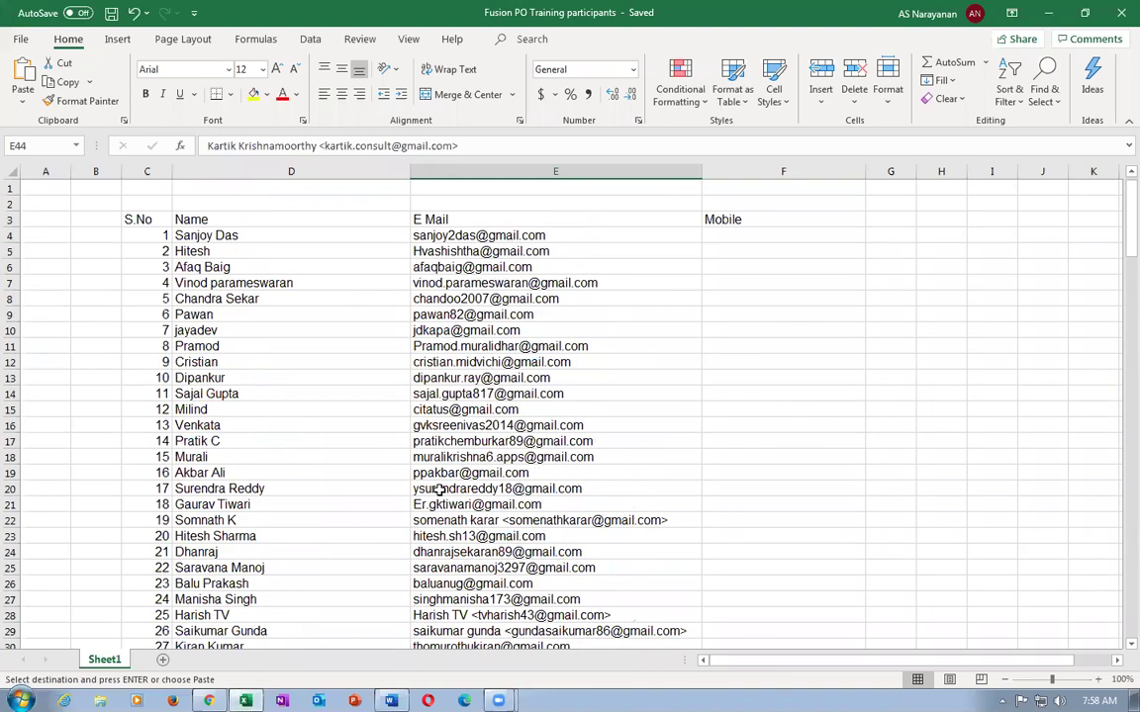
pyautogui.click(484, 235)
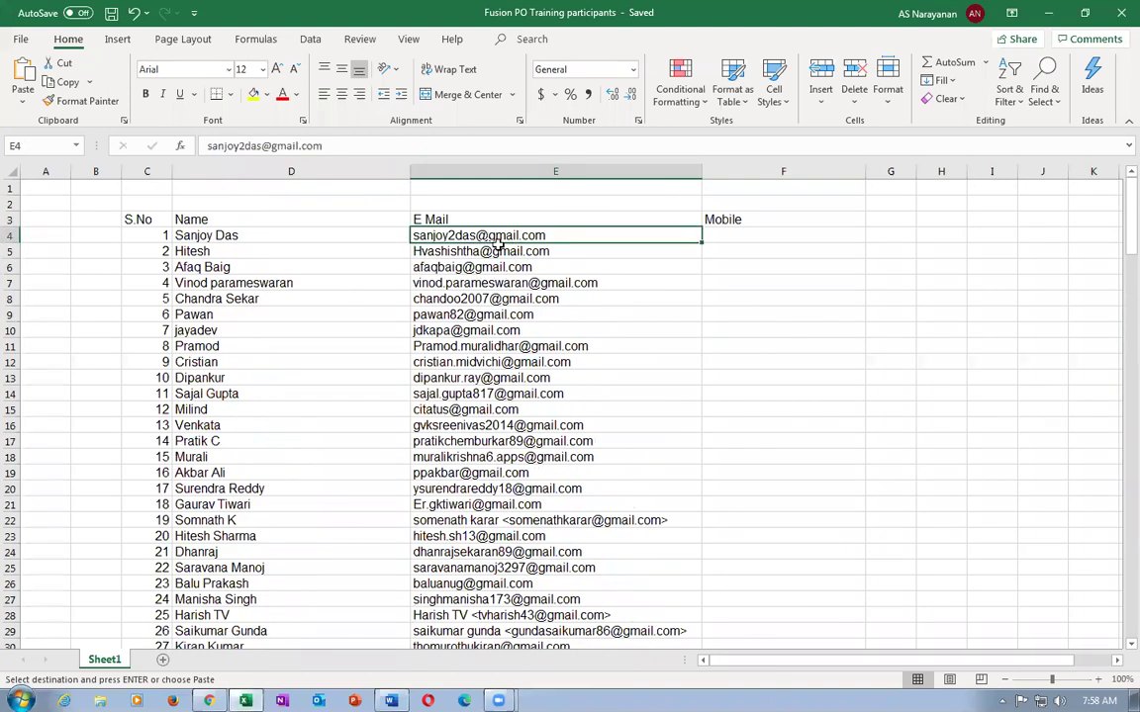
# Copy the participant e-mails from E4 down to row 159, then move to blank cell E160.
pyautogui.hotkey('shift', 'Down')
pyautogui.hotkey('shift', 'Down')
pyautogui.hotkey('shift', 'Down')
pyautogui.hotkey('shift', 'Down')
pyautogui.hotkey('shift', 'Down')
pyautogui.hotkey('shift', 'Down')
pyautogui.hotkey('shift', 'Down')
pyautogui.hotkey('shift', 'Down')
pyautogui.hotkey('shift', 'Down')
pyautogui.hotkey('shift', 'Down')
pyautogui.hotkey('shift', 'Down')
pyautogui.hotkey('shift', 'Down')
pyautogui.hotkey('shift', 'Down')
pyautogui.hotkey('shift', 'Down')
pyautogui.hotkey('shift', 'Down')
pyautogui.hotkey('shift', 'Down')
pyautogui.hotkey('shift', 'Down')
pyautogui.hotkey('shift', 'Down')
pyautogui.hotkey('shift', 'Down')
pyautogui.hotkey('shift', 'Down')
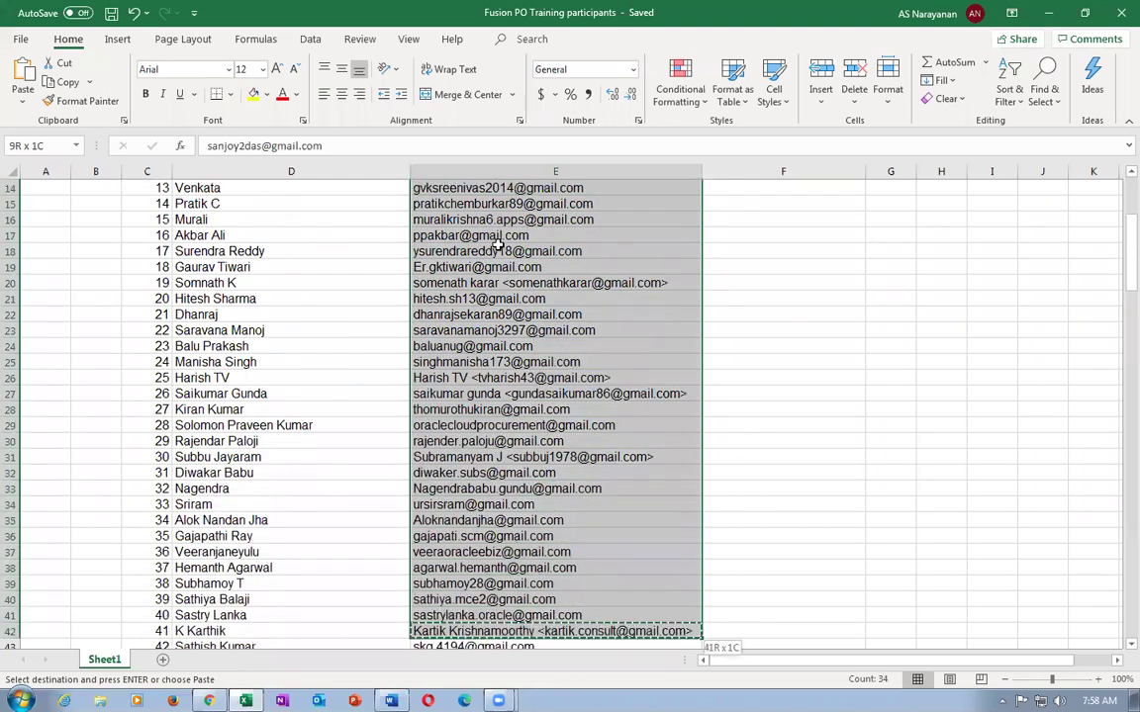
pyautogui.hotkey('shift', 'Down')
pyautogui.hotkey('shift', 'Down')
pyautogui.hotkey('shift', 'Down')
pyautogui.hotkey('shift', 'Down')
pyautogui.hotkey('shift', 'Down')
pyautogui.hotkey('shift', 'Down')
pyautogui.hotkey('shift', 'Down')
pyautogui.hotkey('shift', 'Down')
pyautogui.hotkey('shift', 'Down')
pyautogui.hotkey('shift', 'Down')
pyautogui.hotkey('shift', 'Down')
pyautogui.hotkey('shift', 'Down')
pyautogui.hotkey('shift', 'Down')
pyautogui.hotkey('shift', 'Down')
pyautogui.hotkey('shift', 'Down')
pyautogui.hotkey('shift', 'Down')
pyautogui.hotkey('shift', 'Down')
pyautogui.hotkey('shift', 'Down')
pyautogui.hotkey('shift', 'Down')
pyautogui.hotkey('shift', 'Down')
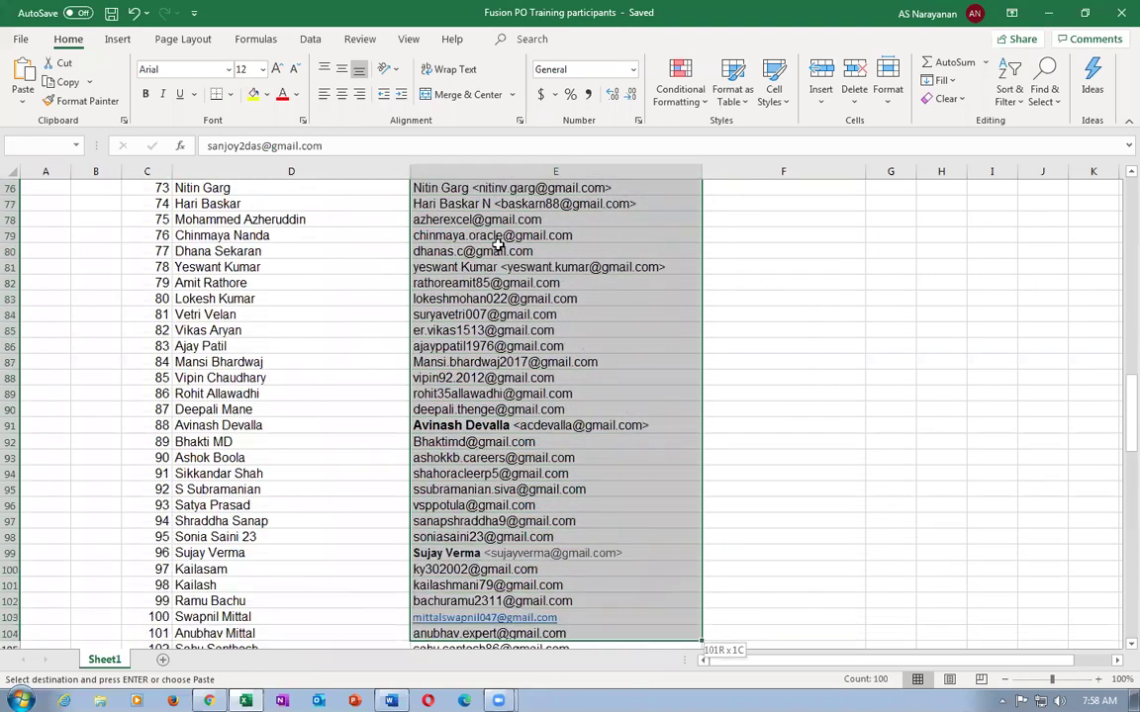
pyautogui.hotkey('shift', 'Down')
pyautogui.hotkey('shift', 'Down')
pyautogui.hotkey('shift', 'Down')
pyautogui.hotkey('shift', 'Down')
pyautogui.hotkey('shift', 'Down')
pyautogui.hotkey('shift', 'Down')
pyautogui.hotkey('shift', 'Down')
pyautogui.hotkey('shift', 'Down')
pyautogui.hotkey('shift', 'Down')
pyautogui.hotkey('shift', 'Down')
pyautogui.hotkey('shift', 'Down')
pyautogui.hotkey('shift', 'Down')
pyautogui.hotkey('shift', 'Down')
pyautogui.hotkey('shift', 'Down')
pyautogui.hotkey('shift', 'Down')
pyautogui.hotkey('shift', 'Down')
pyautogui.hotkey('shift', 'Down')
pyautogui.hotkey('shift', 'Down')
pyautogui.hotkey('shift', 'Down')
pyautogui.hotkey('shift', 'Down')
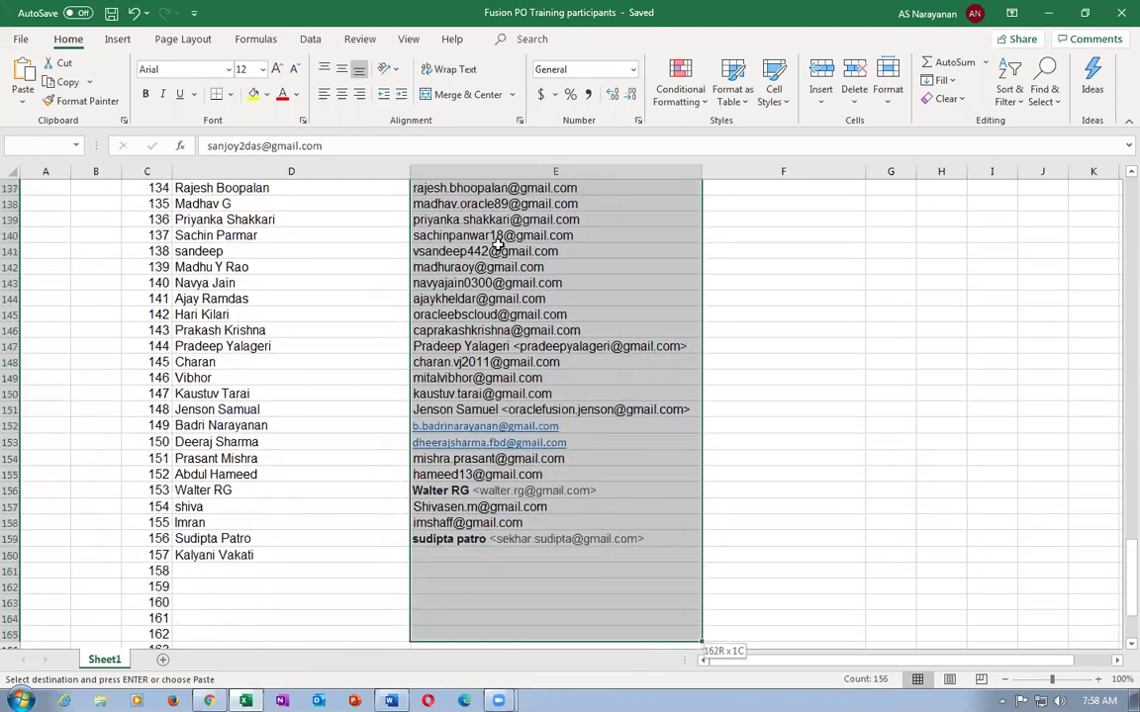
pyautogui.hotkey('shift', 'Down')
pyautogui.hotkey('shift', 'Down')
pyautogui.hotkey('shift', 'Down')
pyautogui.hotkey('shift', 'Down')
pyautogui.hotkey('shift', 'Down')
pyautogui.hotkey('shift', 'Down')
pyautogui.hotkey('shift', 'Down')
pyautogui.hotkey('shift', 'Down')
pyautogui.hotkey('shift', 'Down')
pyautogui.hotkey('shift', 'Up')
pyautogui.hotkey('shift', 'Up')
pyautogui.hotkey('shift', 'Up')
pyautogui.hotkey('shift', 'Up')
pyautogui.hotkey('shift', 'Up')
pyautogui.hotkey('shift', 'Up')
pyautogui.hotkey('shift', 'Up')
pyautogui.hotkey('shift', 'Up')
pyautogui.hotkey('shift', 'Up')
pyautogui.hotkey('shift', 'Up')
pyautogui.hotkey('shift', 'Up')
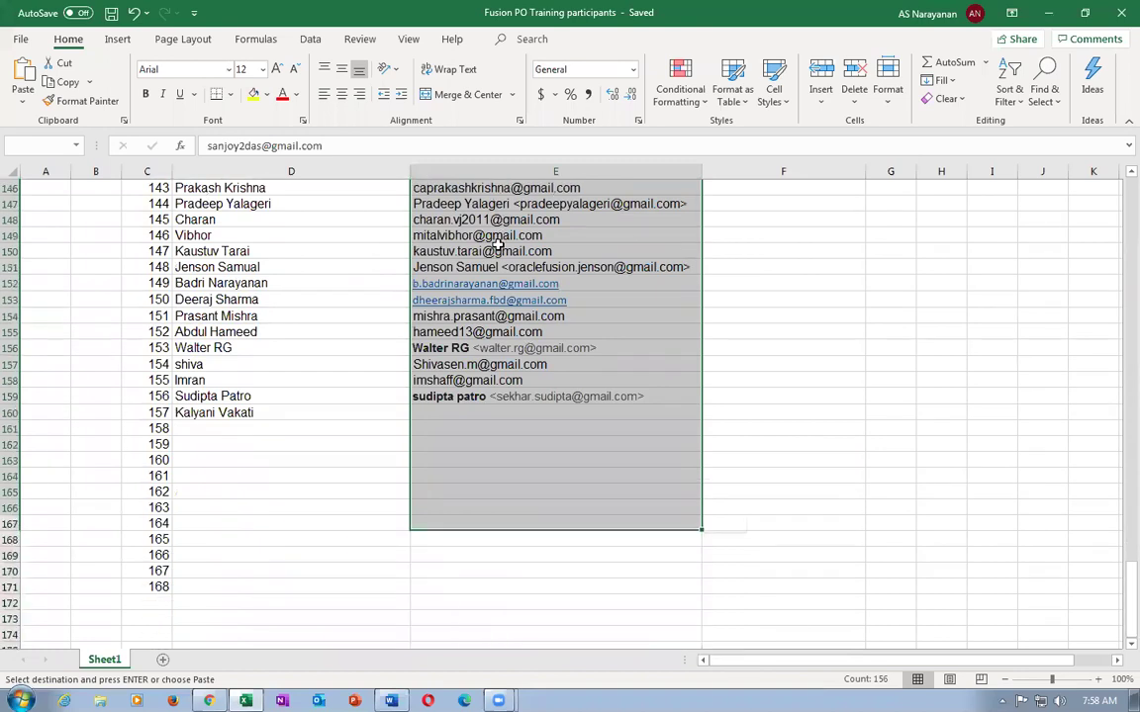
pyautogui.hotkey('ctrl', 'v')
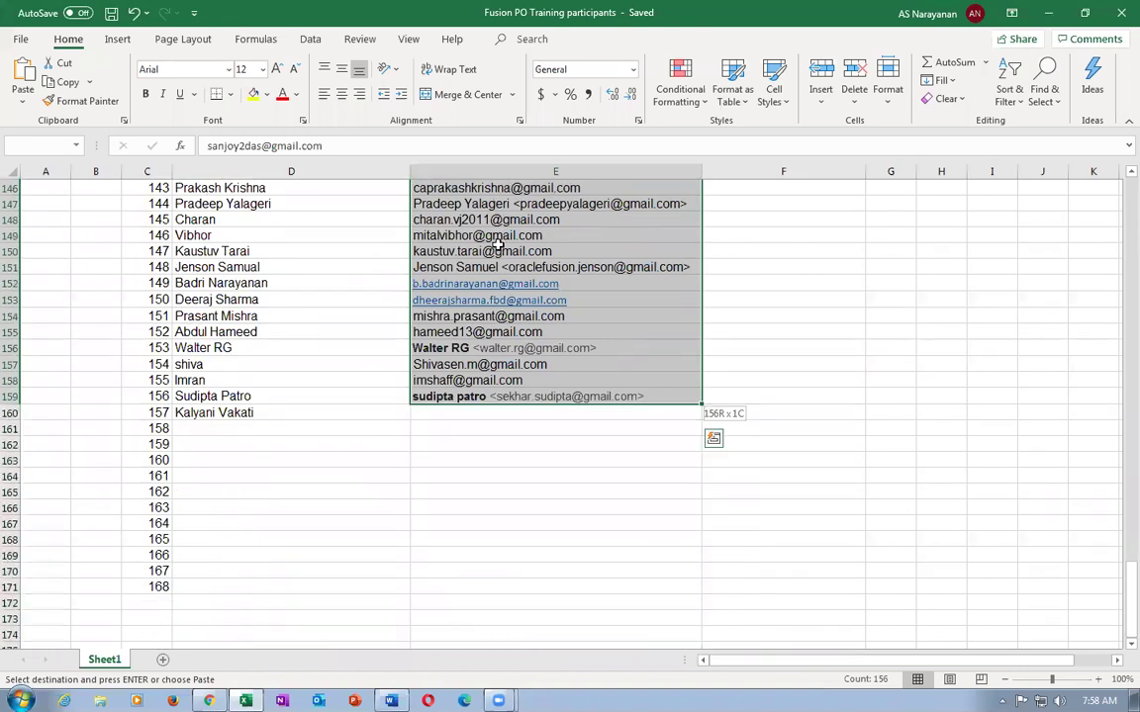
pyautogui.hotkey('ctrl', 'c')
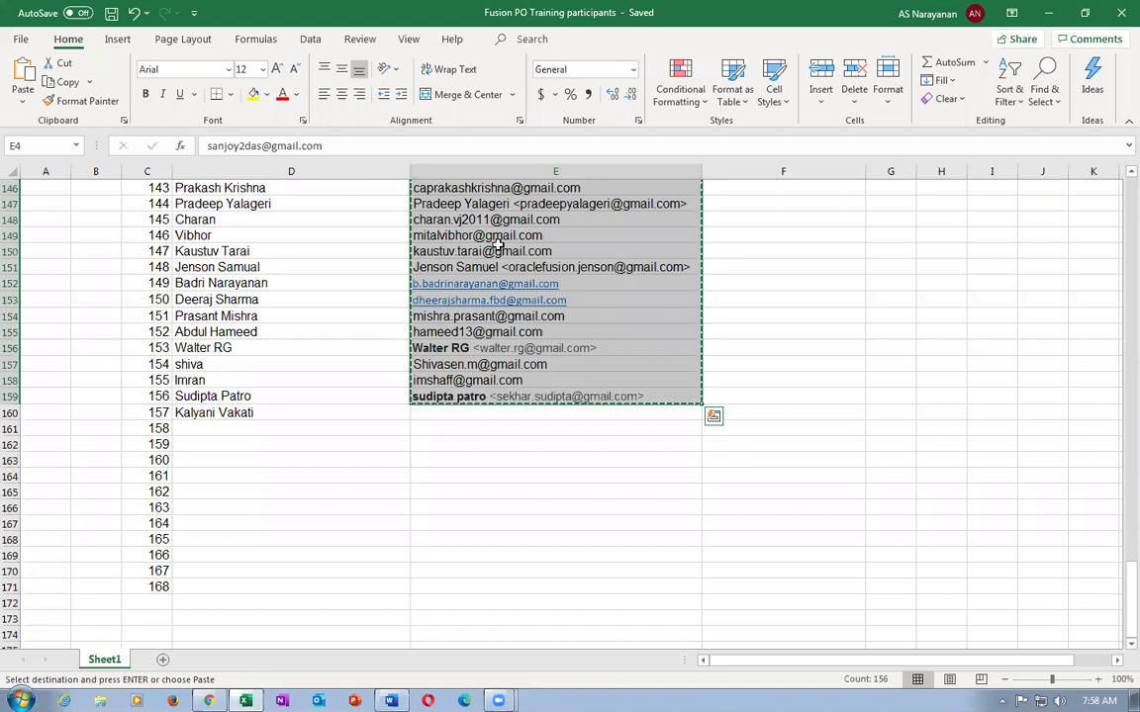
pyautogui.click(527, 415)
pyautogui.press('Escape')
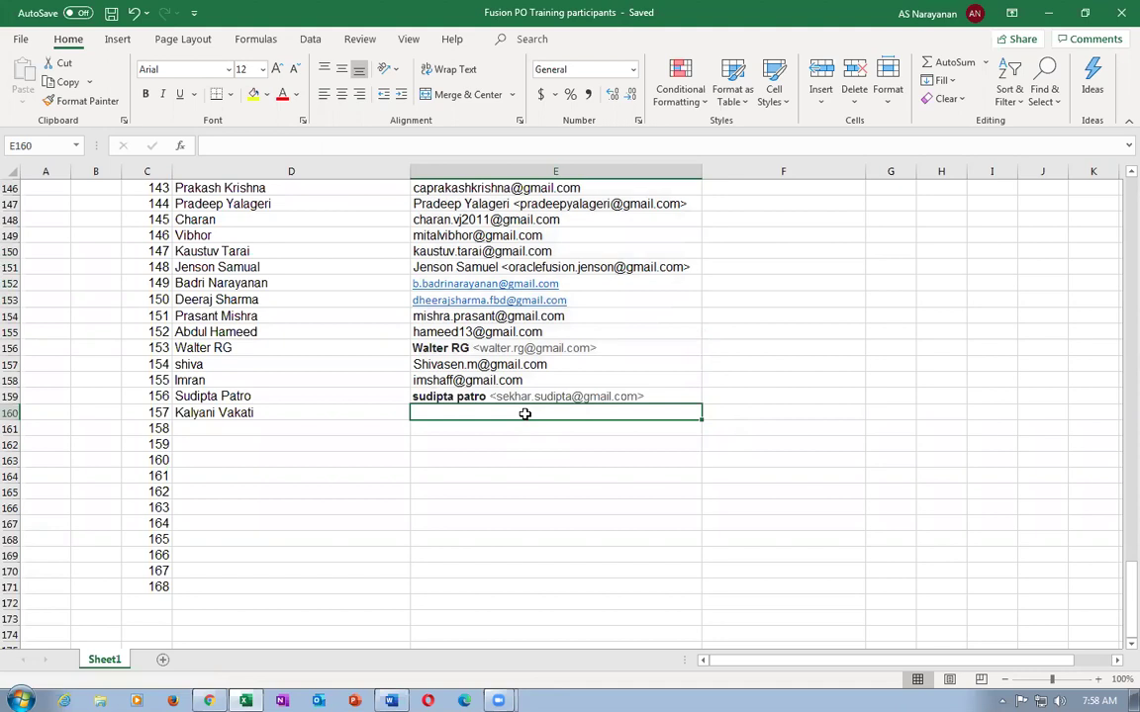
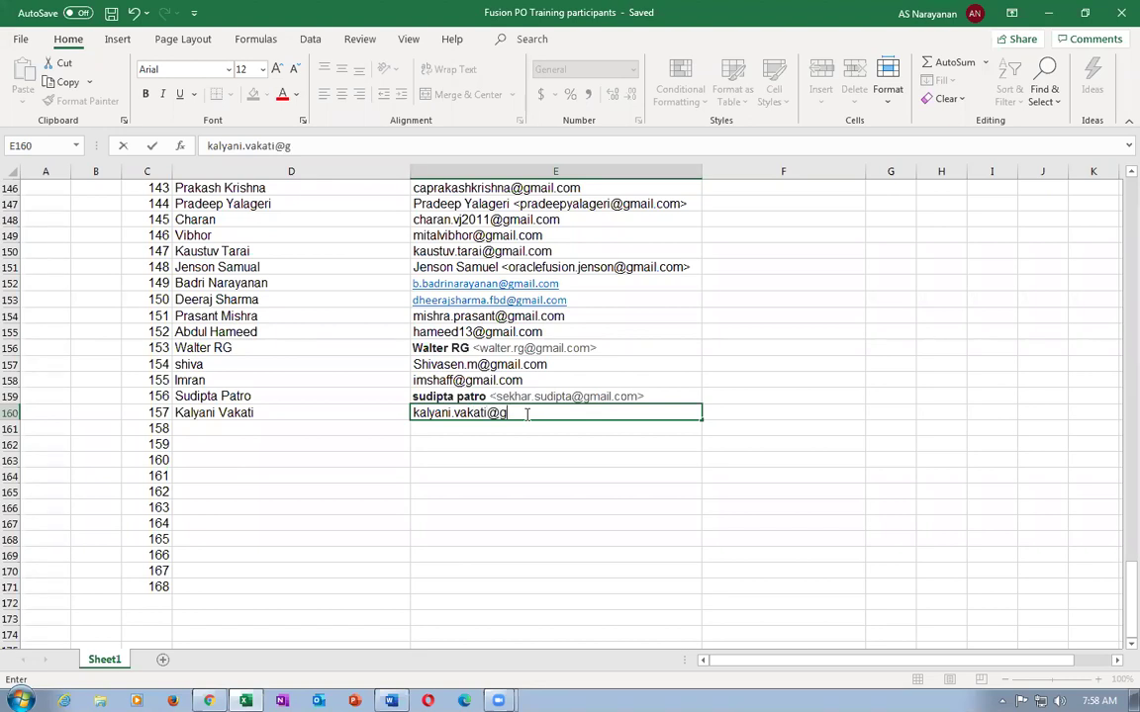
# Enter participant 157's Gmail address in cell E160, correcting a typo along the way.
pyautogui.press('Tab')
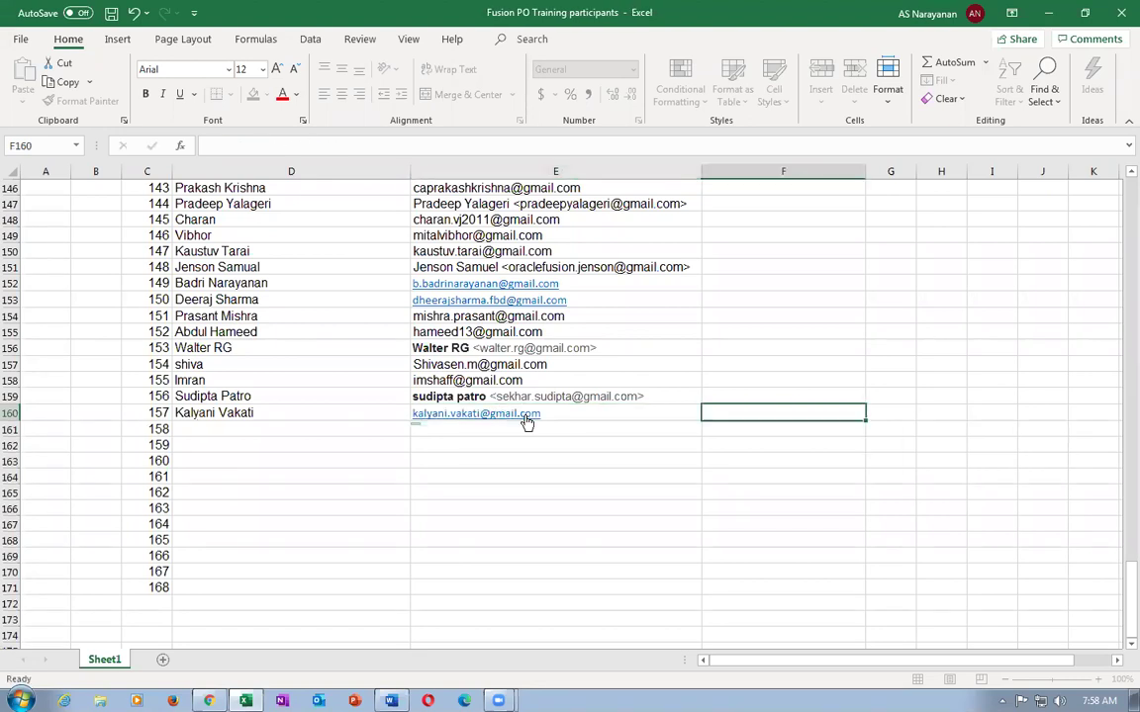
pyautogui.click(319, 413)
# Copy column E's e-mail addresses from the E Mail heading down to E160.
pyautogui.click(634, 413)
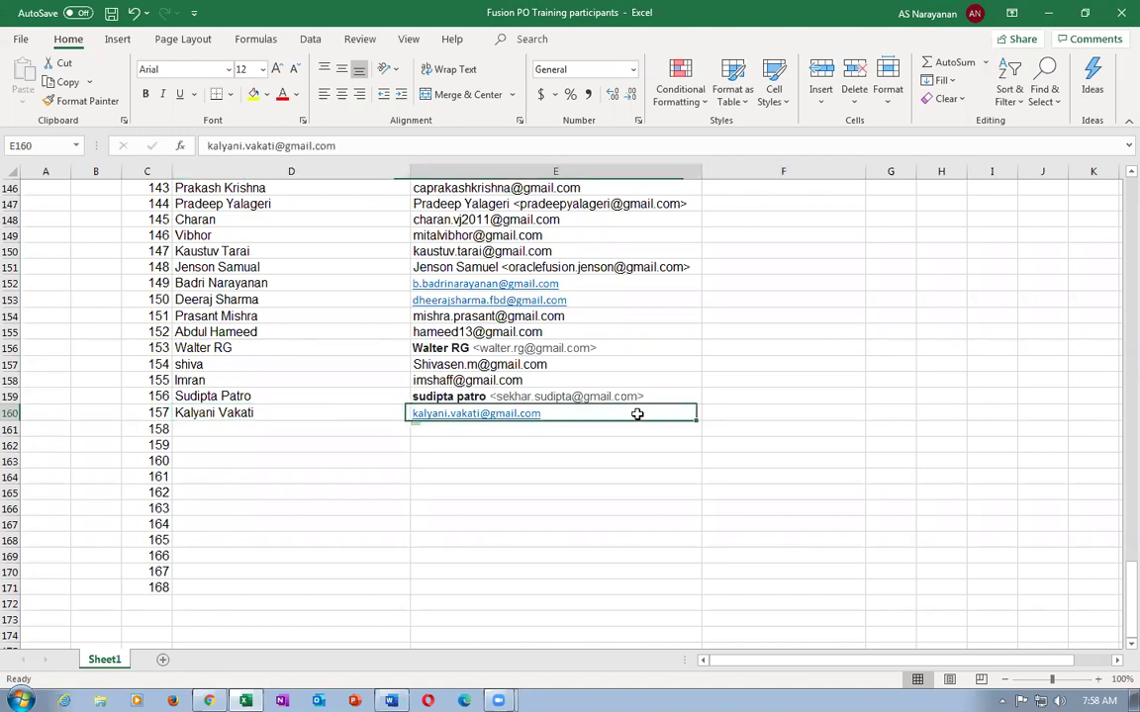
pyautogui.hotkey('shift', 'Up')
pyautogui.hotkey('shift', 'Up')
pyautogui.hotkey('shift', 'Up')
pyautogui.hotkey('shift', 'Up')
pyautogui.hotkey('shift', 'Up')
pyautogui.hotkey('shift', 'Up')
pyautogui.hotkey('shift', 'Up')
pyautogui.hotkey('shift', 'Up')
pyautogui.hotkey('shift', 'Up')
pyautogui.hotkey('shift', 'Up')
pyautogui.hotkey('shift', 'Up')
pyautogui.hotkey('shift', 'Up')
pyautogui.hotkey('shift', 'Up')
pyautogui.hotkey('shift', 'Up')
pyautogui.hotkey('shift', 'Up')
pyautogui.hotkey('shift', 'Up')
pyautogui.hotkey('shift', 'Up')
pyautogui.hotkey('shift', 'Up')
pyautogui.hotkey('shift', 'Up')
pyautogui.hotkey('shift', 'Up')
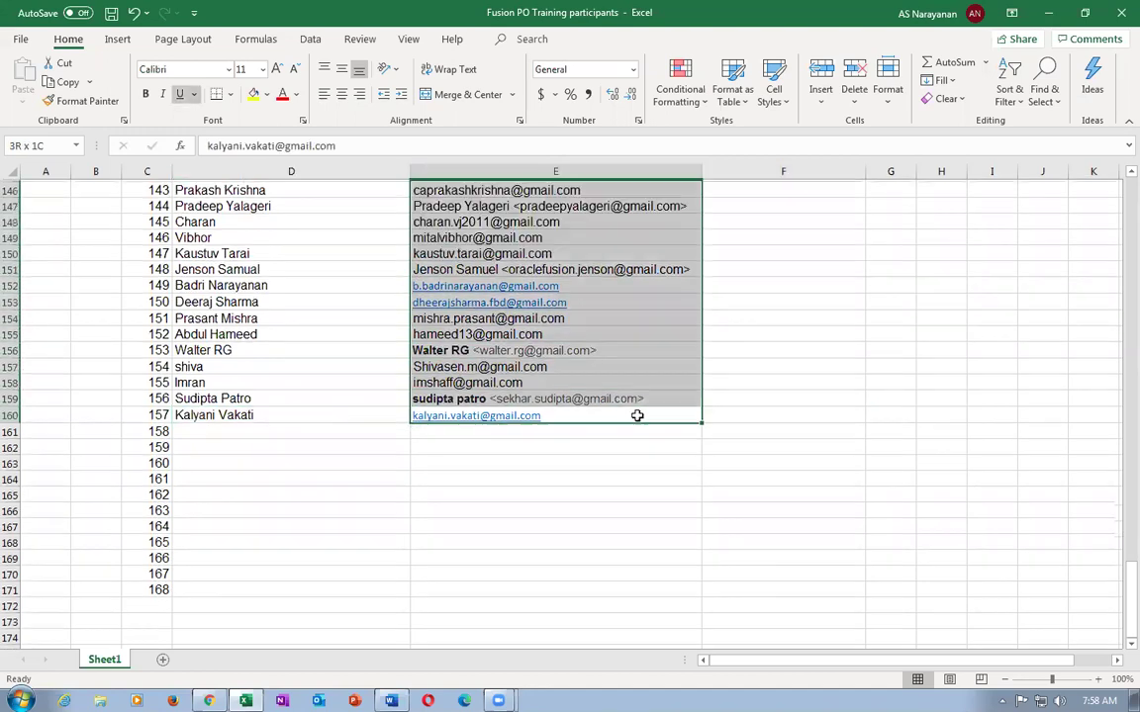
pyautogui.hotkey('shift', 'Up')
pyautogui.hotkey('shift', 'Up')
pyautogui.hotkey('shift', 'Up')
pyautogui.hotkey('shift', 'Up')
pyautogui.hotkey('shift', 'Up')
pyautogui.hotkey('shift', 'Up')
pyautogui.hotkey('shift', 'Up')
pyautogui.hotkey('shift', 'Up')
pyautogui.hotkey('shift', 'Up')
pyautogui.hotkey('shift', 'Up')
pyautogui.hotkey('shift', 'Up')
pyautogui.hotkey('shift', 'Up')
pyautogui.hotkey('shift', 'Up')
pyautogui.hotkey('shift', 'Up')
pyautogui.hotkey('shift', 'Up')
pyautogui.hotkey('shift', 'Up')
pyautogui.hotkey('shift', 'Up')
pyautogui.hotkey('shift', 'Up')
pyautogui.hotkey('shift', 'Up')
pyautogui.hotkey('shift', 'Up')
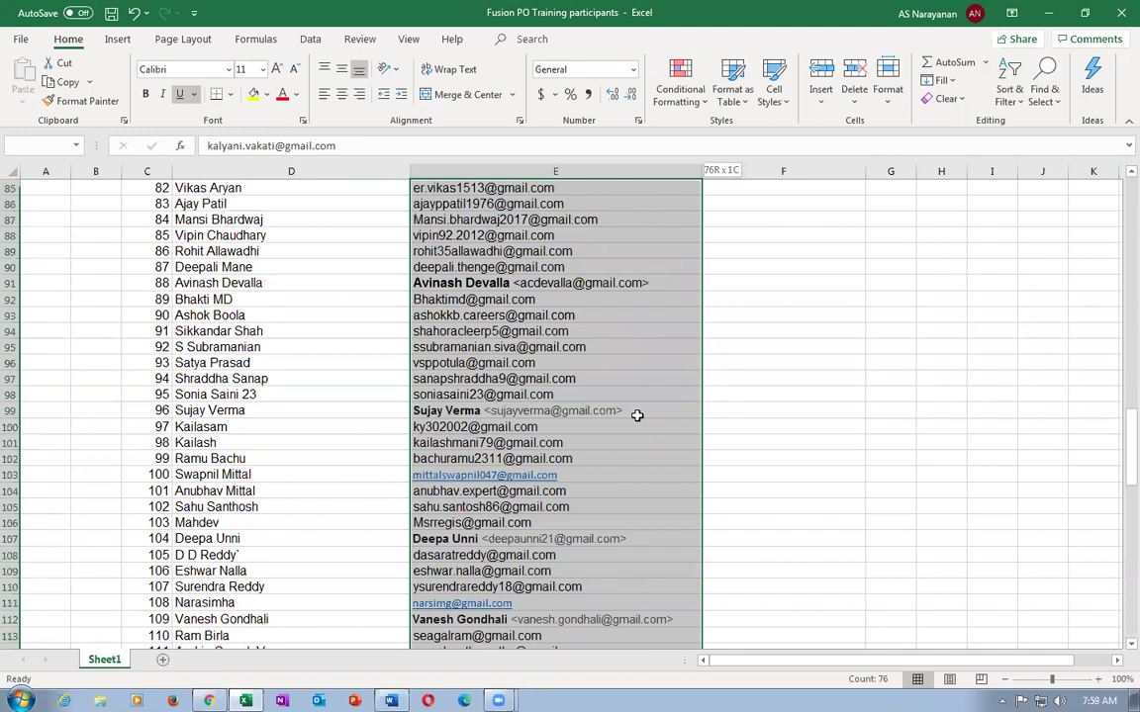
pyautogui.hotkey('shift', 'Up')
pyautogui.hotkey('shift', 'Up')
pyautogui.hotkey('shift', 'Up')
pyautogui.hotkey('shift', 'Up')
pyautogui.hotkey('shift', 'Up')
pyautogui.hotkey('shift', 'Up')
pyautogui.hotkey('shift', 'Up')
pyautogui.hotkey('shift', 'Up')
pyautogui.hotkey('shift', 'Up')
pyautogui.hotkey('shift', 'Up')
pyautogui.hotkey('shift', 'Up')
pyautogui.hotkey('shift', 'Up')
pyautogui.hotkey('shift', 'Up')
pyautogui.hotkey('shift', 'Up')
pyautogui.hotkey('shift', 'Up')
pyautogui.hotkey('shift', 'Up')
pyautogui.hotkey('shift', 'Up')
pyautogui.hotkey('shift', 'Up')
pyautogui.hotkey('shift', 'Up')
pyautogui.hotkey('shift', 'Up')
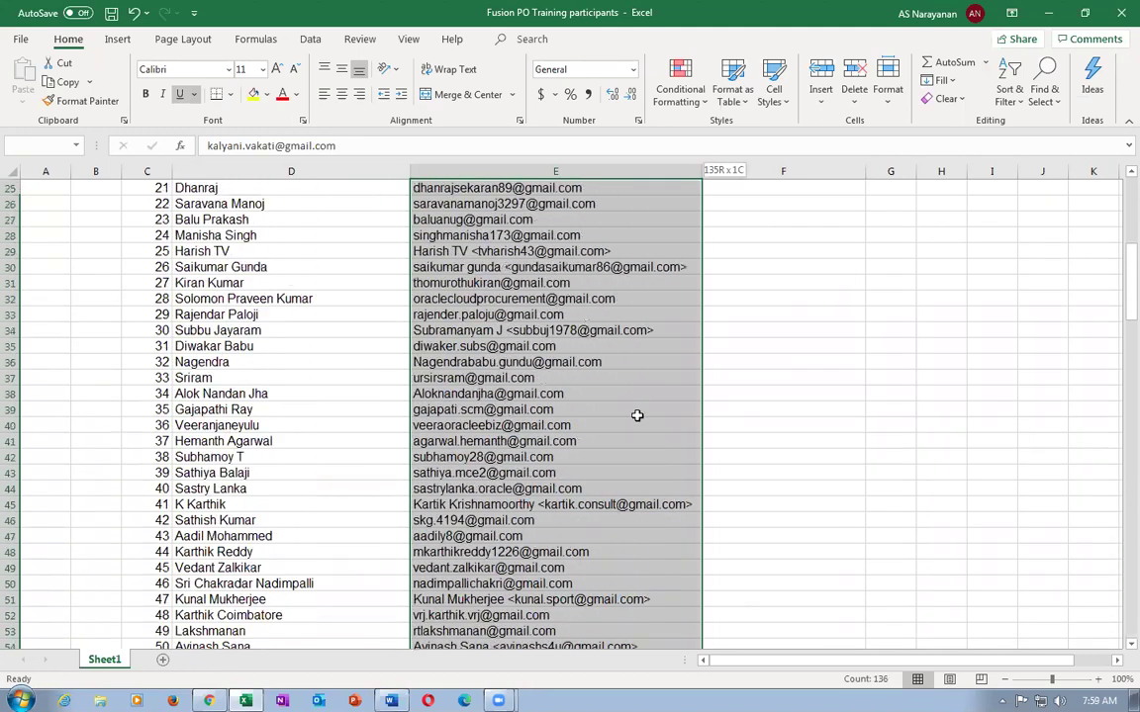
pyautogui.hotkey('shift', 'Down')
pyautogui.hotkey('shift', 'Down')
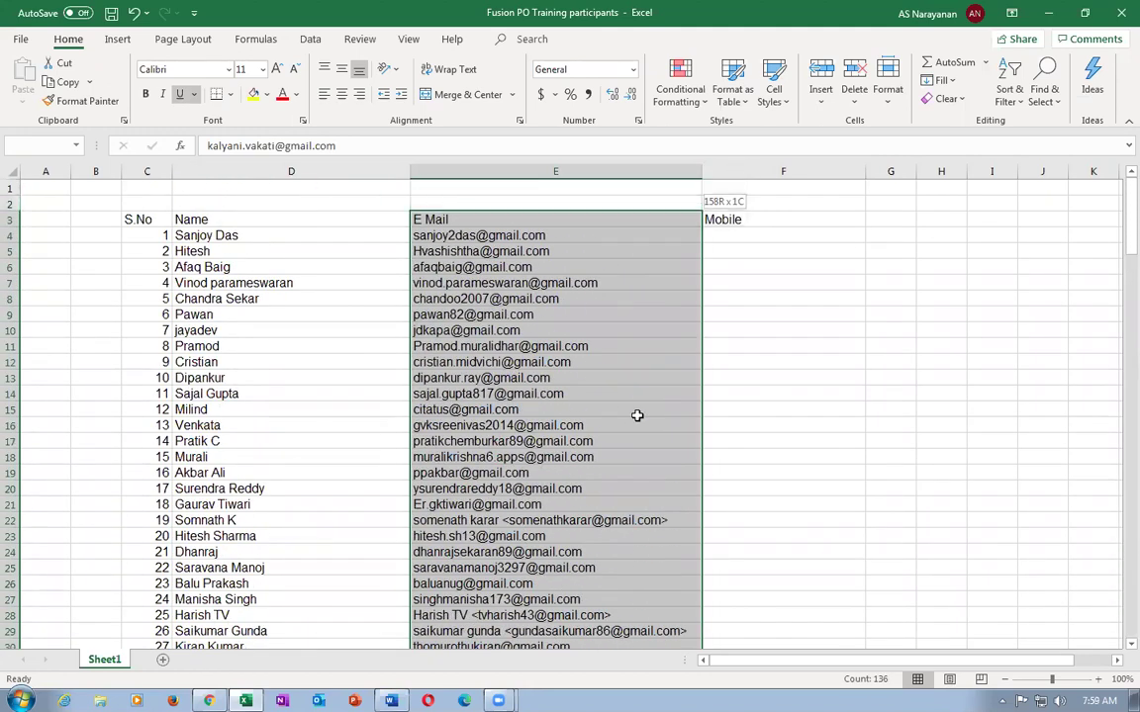
pyautogui.hotkey('ctrl', 'c')
pyautogui.hotkey('alt', 'Tab')
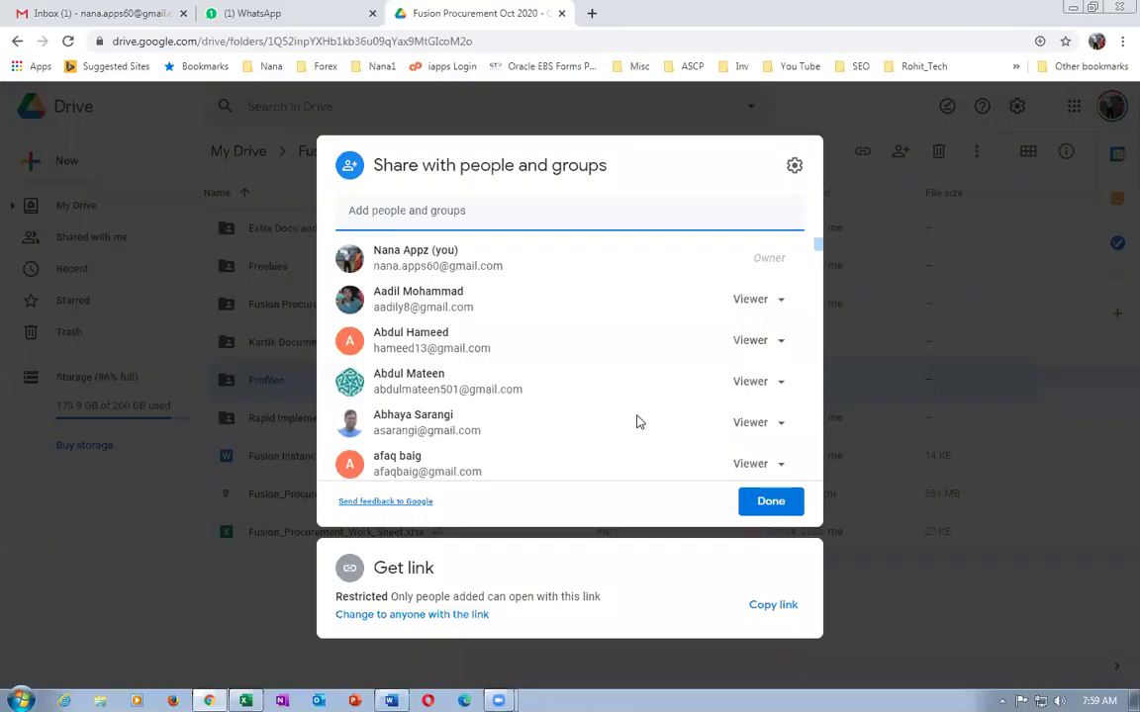
# Paste all participant e-mails into the Profiles sharing dialog and send invitations as Editor.
pyautogui.click(460, 218)
pyautogui.hotkey('ctrl', 'v')
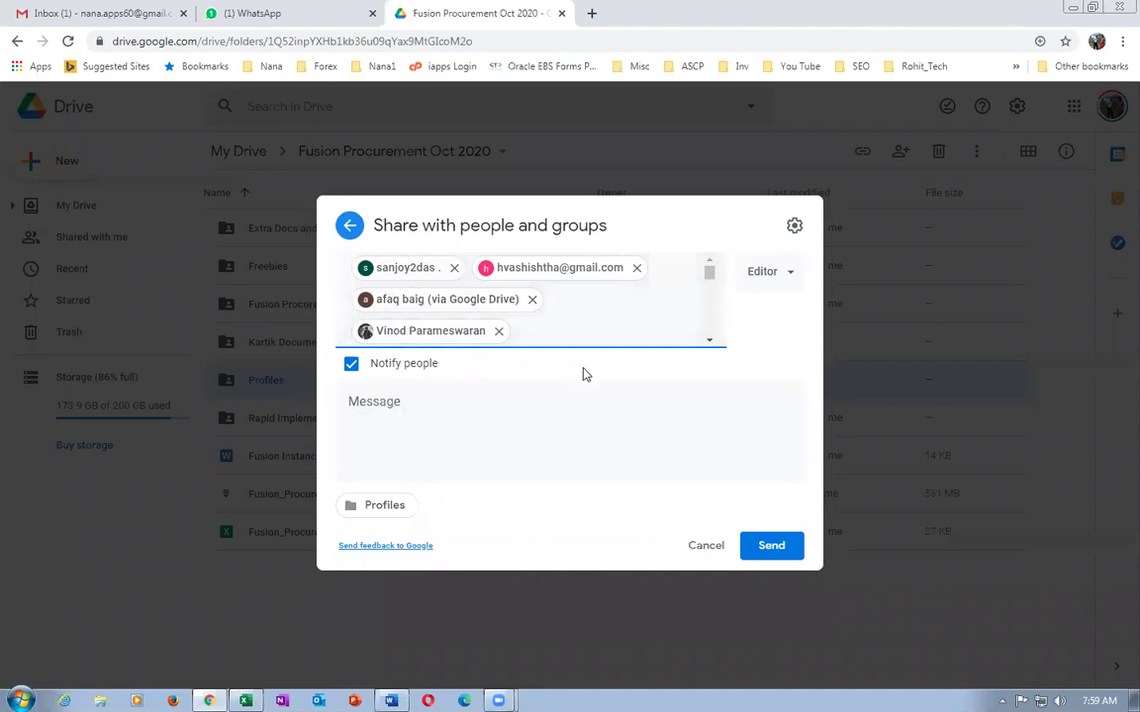
pyautogui.click(768, 280)
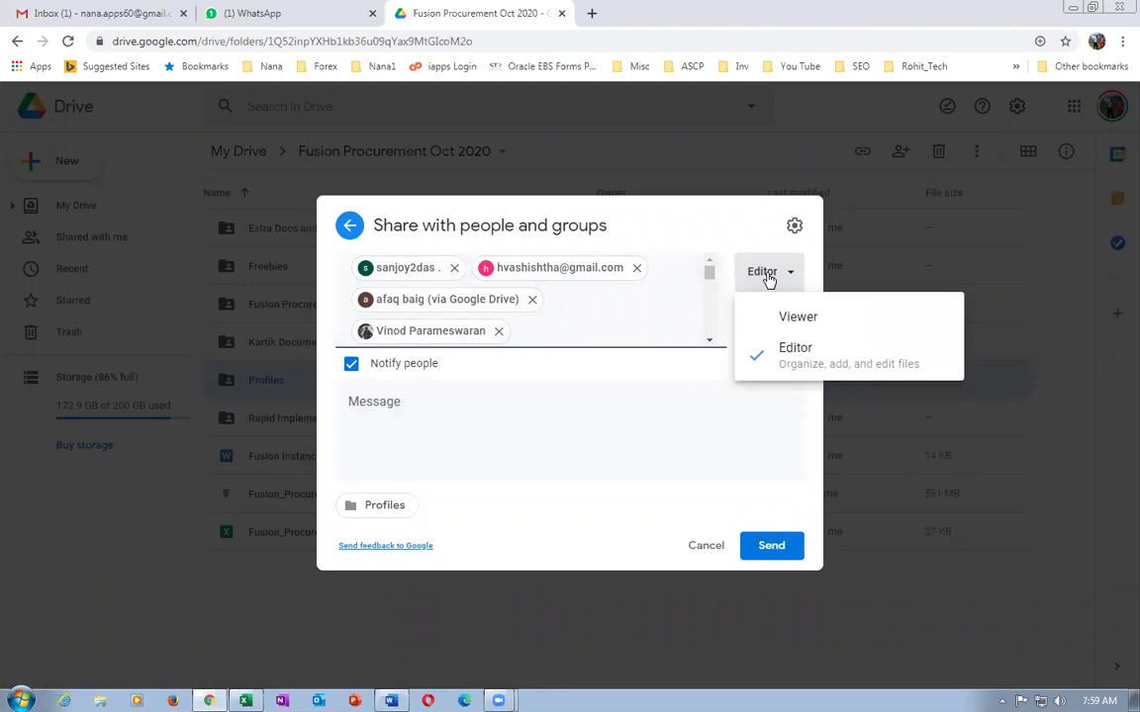
pyautogui.click(768, 280)
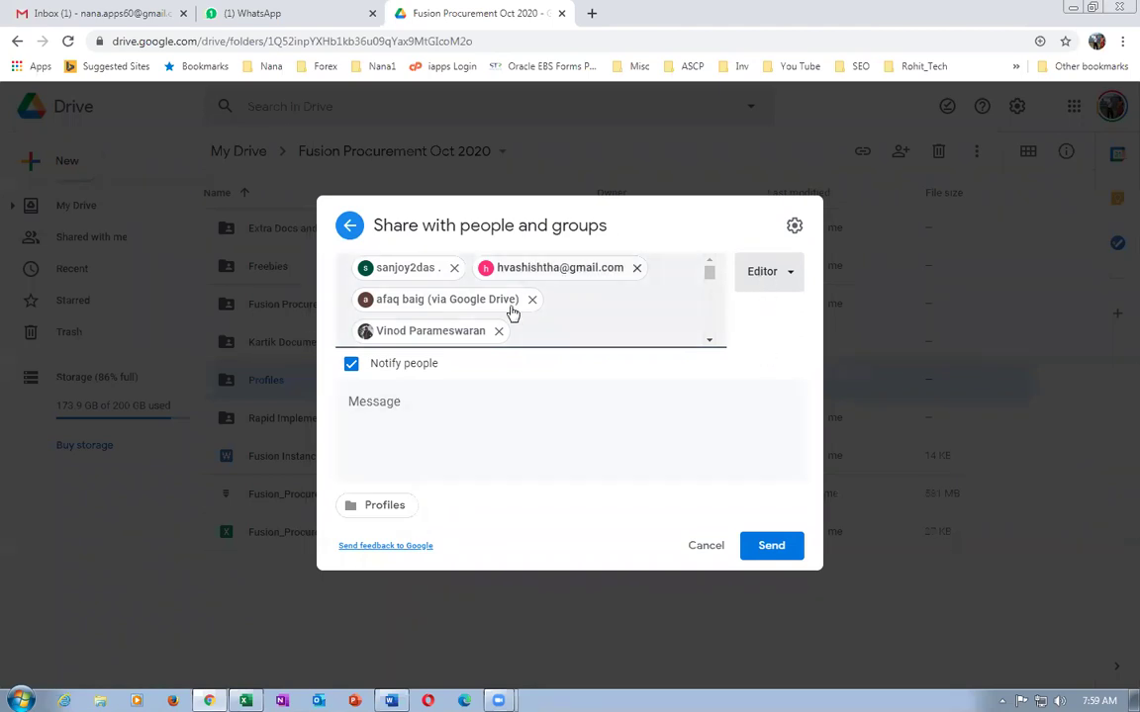
pyautogui.scroll(-3, 707, 280)
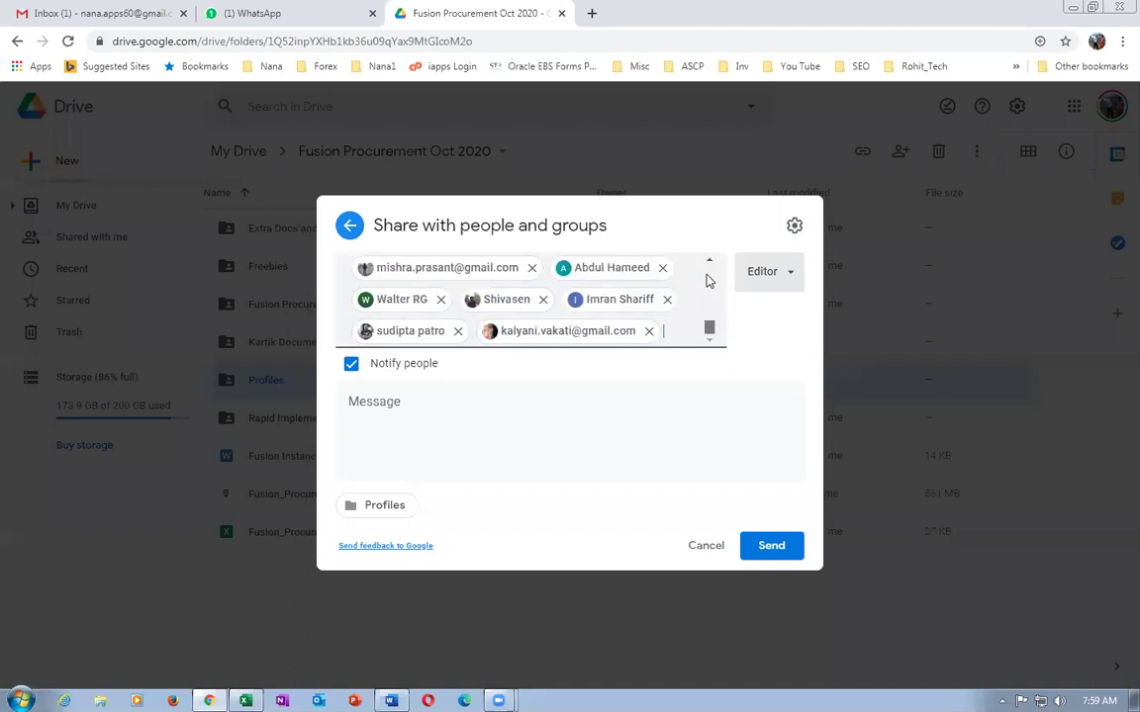
pyautogui.click(710, 336)
pyautogui.moveTo(711, 342); pyautogui.dragTo(711, 275)
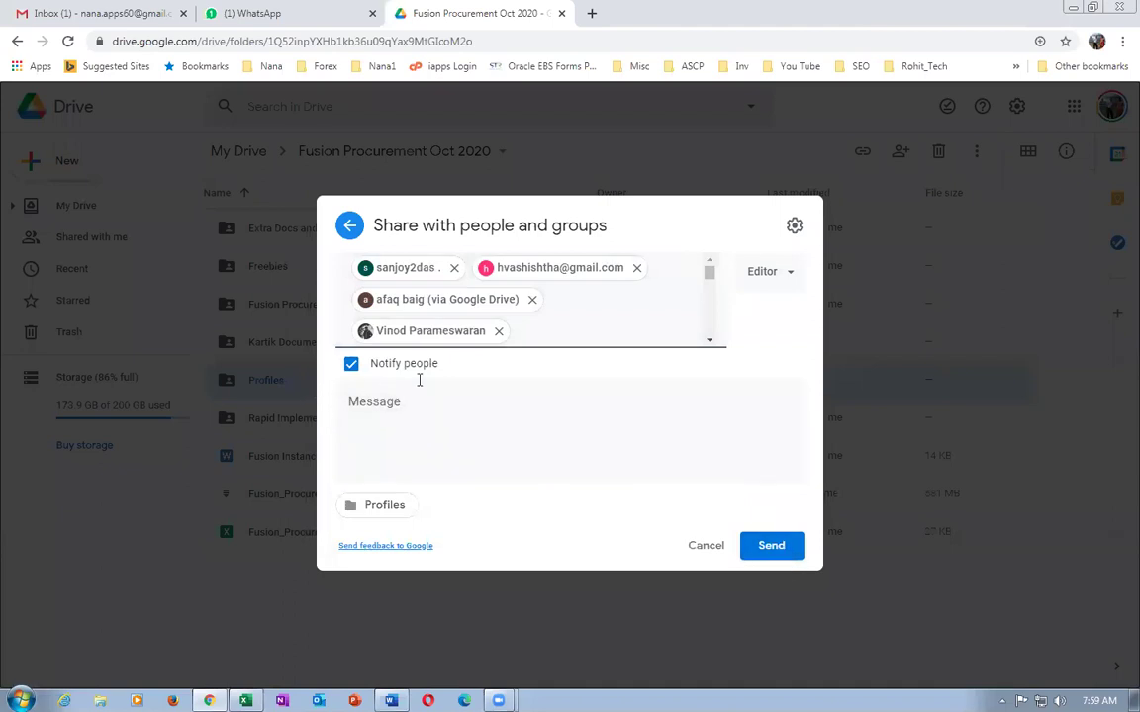
pyautogui.click(772, 547)
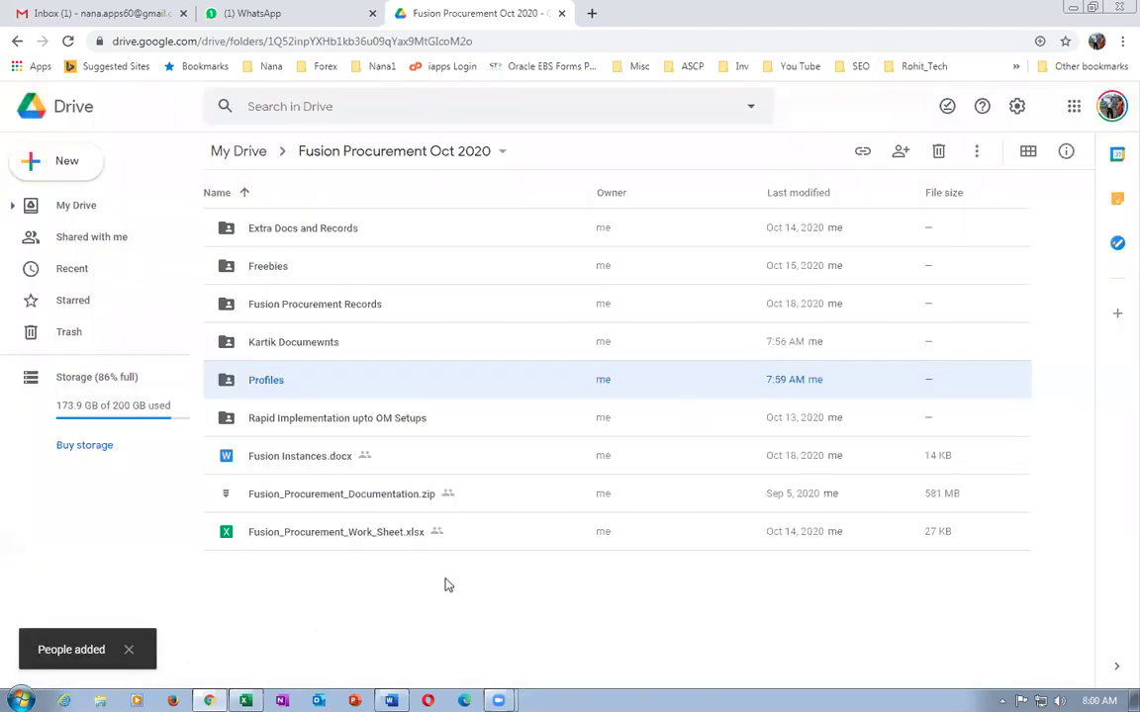
# Create a new folder named 'Proficiency' inside Fusion Procurement Oct 2020.
pyautogui.click(358, 595)
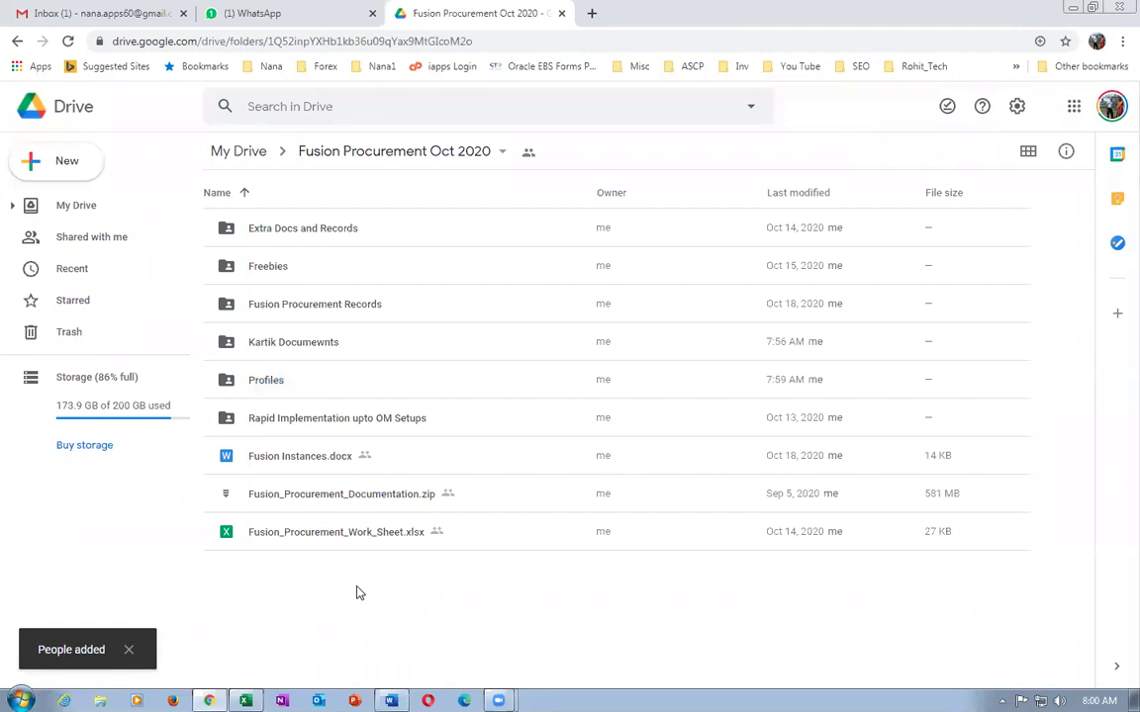
pyautogui.click(68, 168)
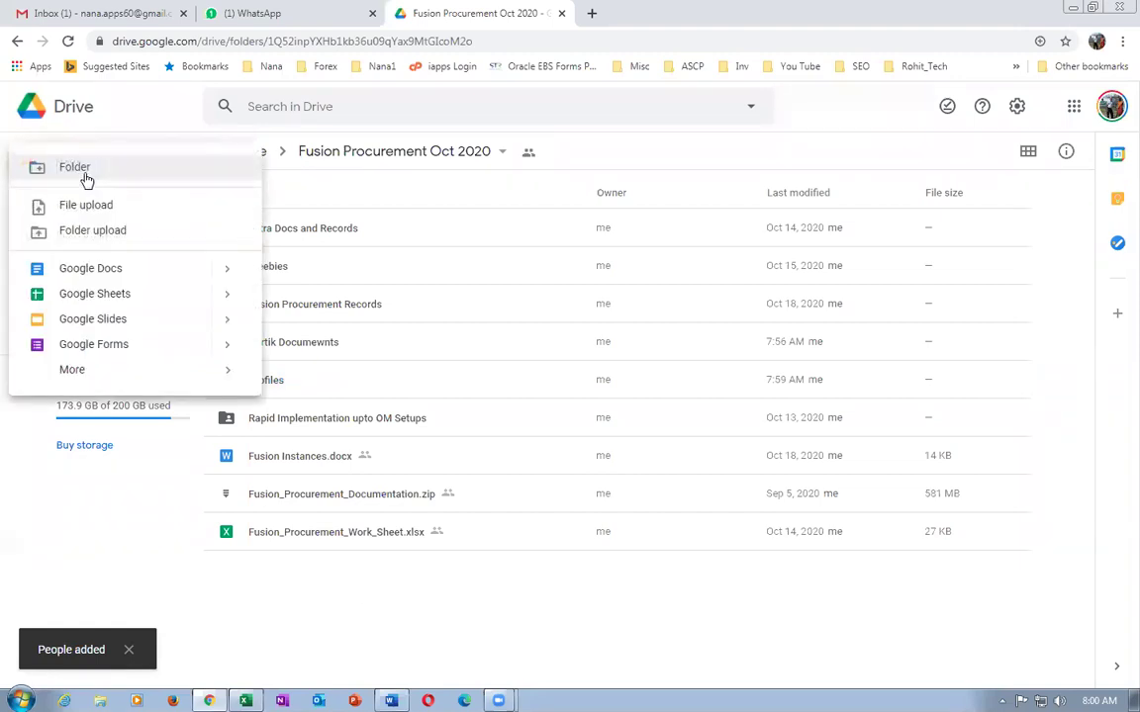
pyautogui.click(79, 168)
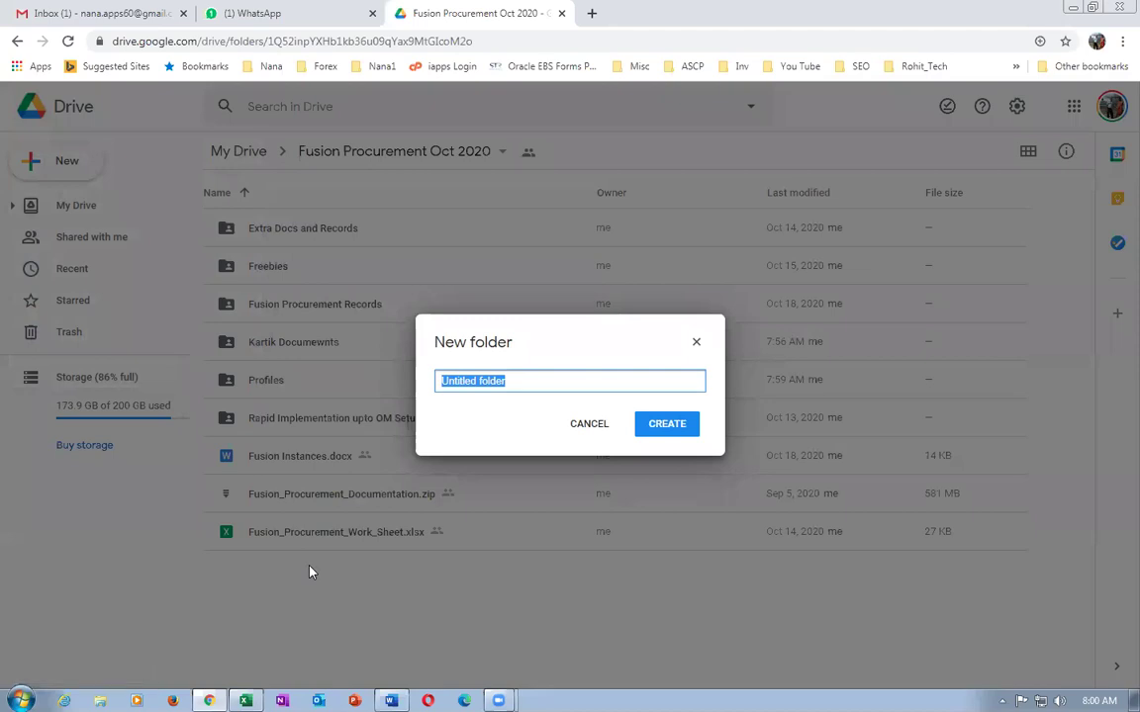
pyautogui.write('Proficiency')
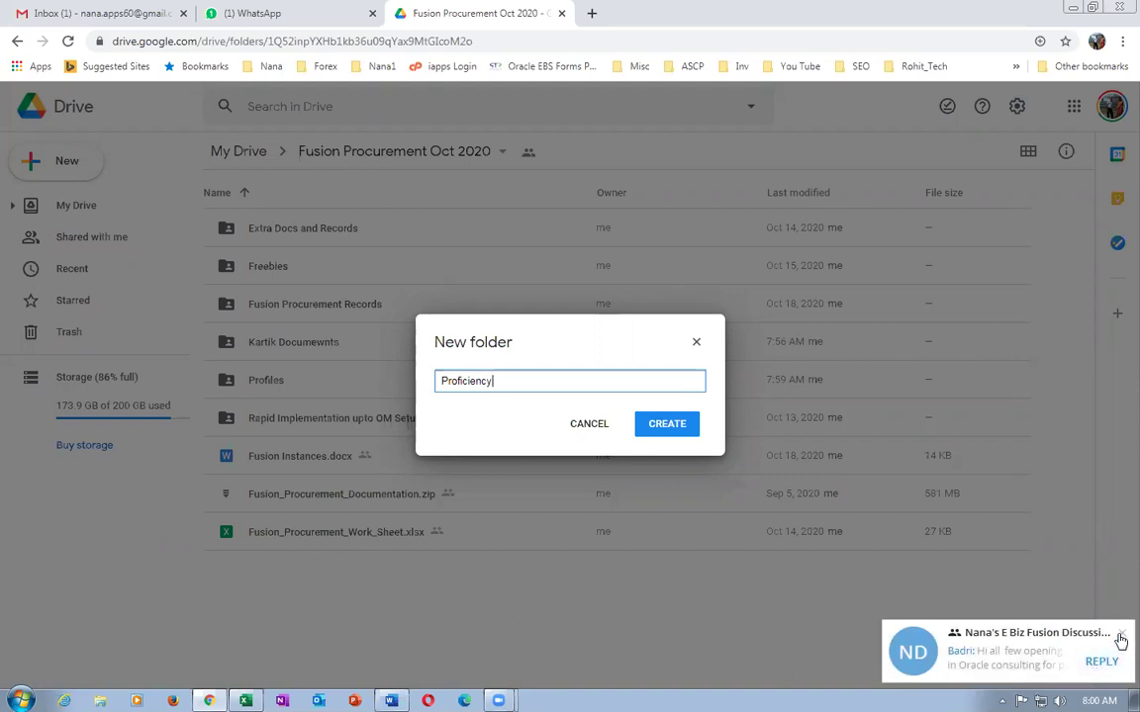
pyautogui.click(1122, 633)
pyautogui.click(675, 425)
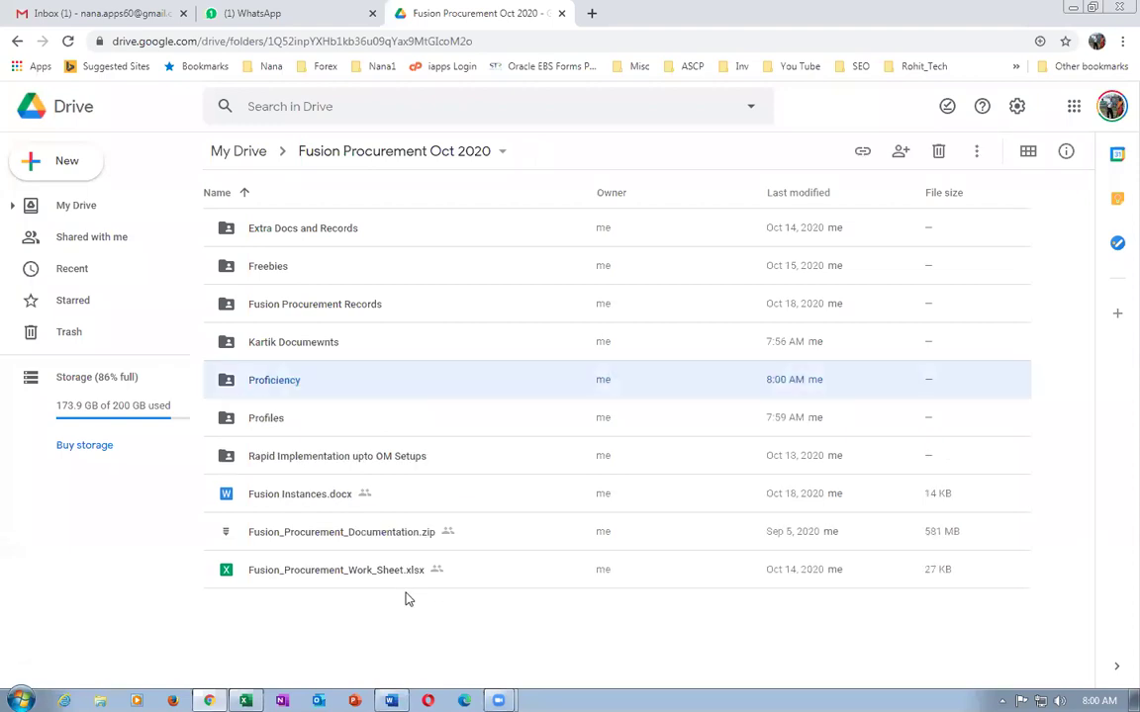
pyautogui.rightClick(324, 392)
# Share Proficiency as Editor with the pasted participant e-mails and close the sharing dialog.
pyautogui.click(380, 384)
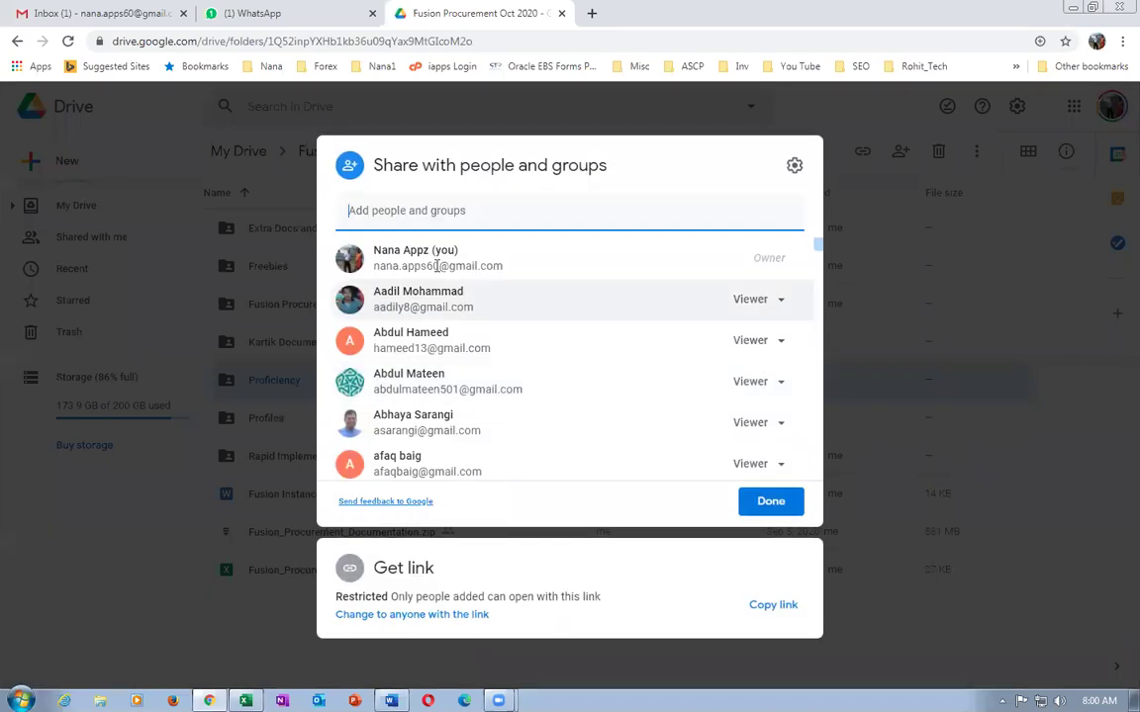
pyautogui.click(422, 218)
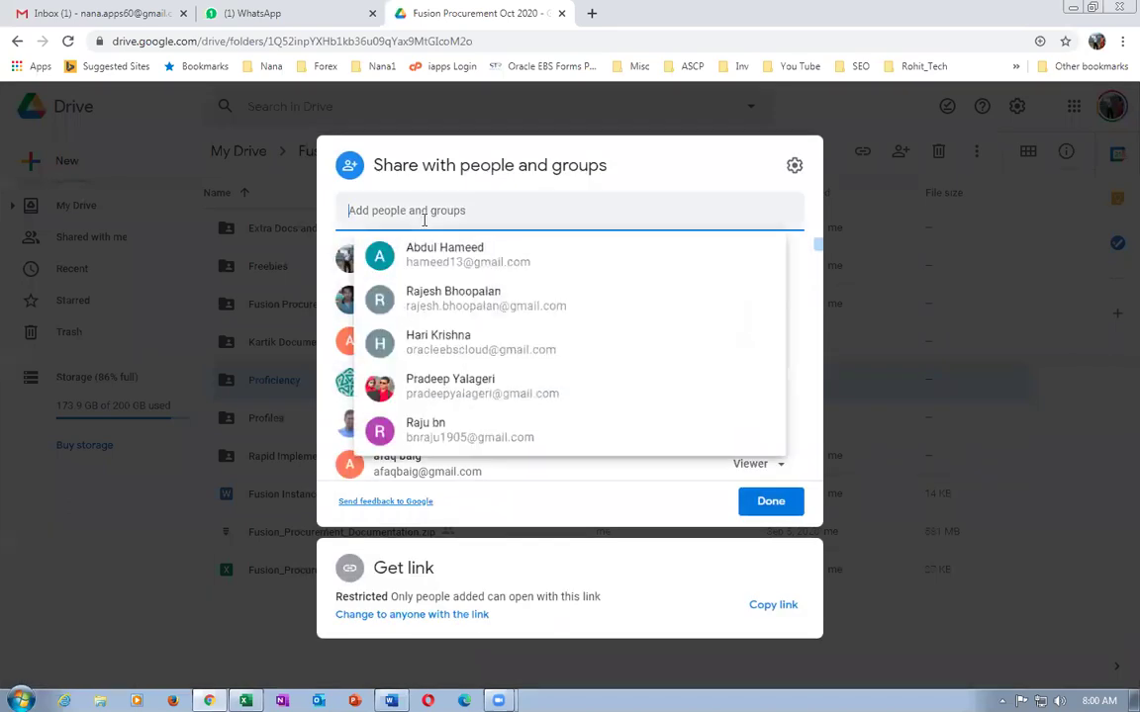
pyautogui.hotkey('ctrl', 'v')
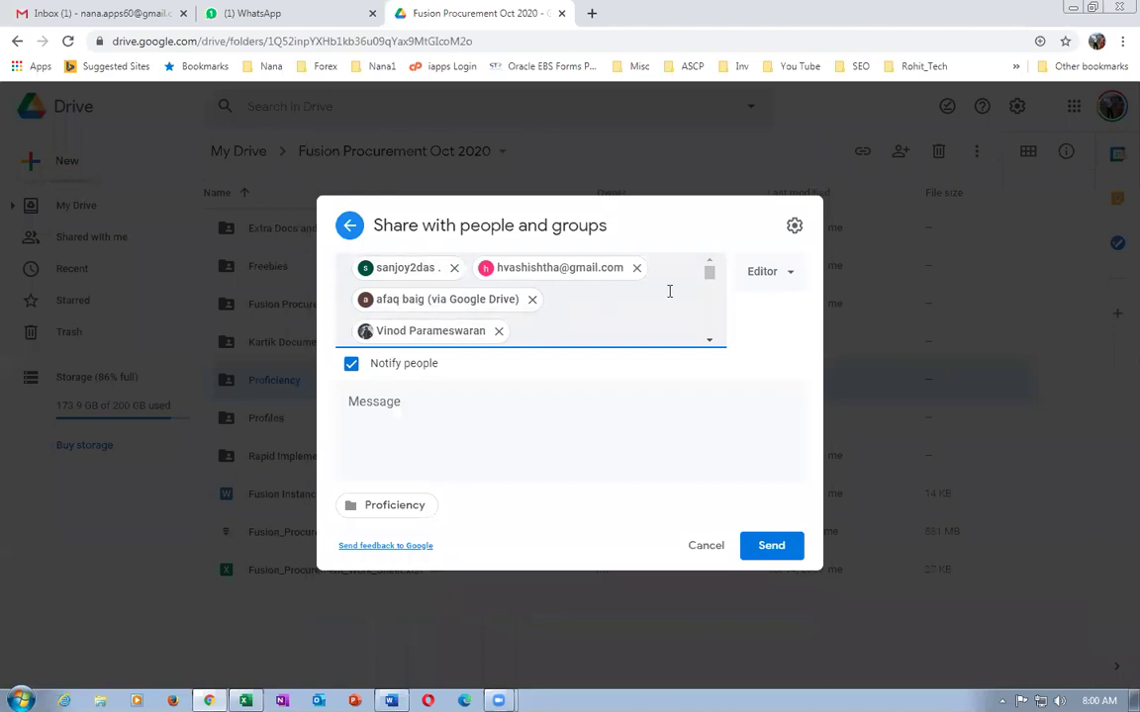
pyautogui.moveTo(712, 272); pyautogui.dragTo(717, 336)
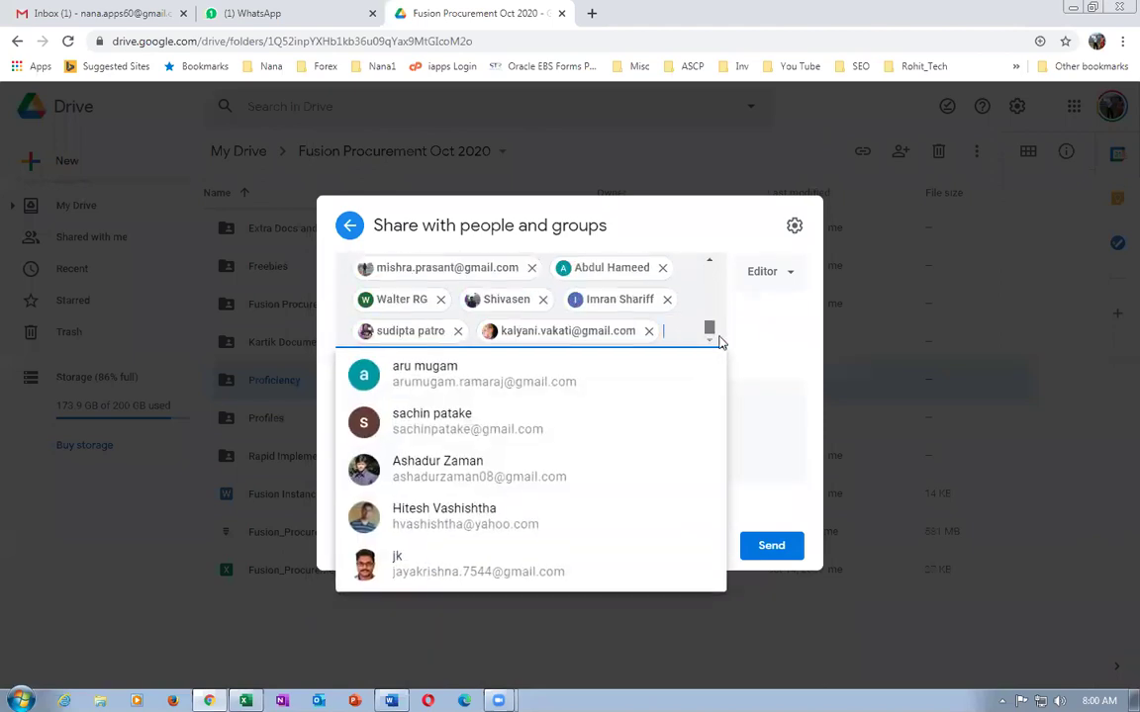
pyautogui.click(682, 218)
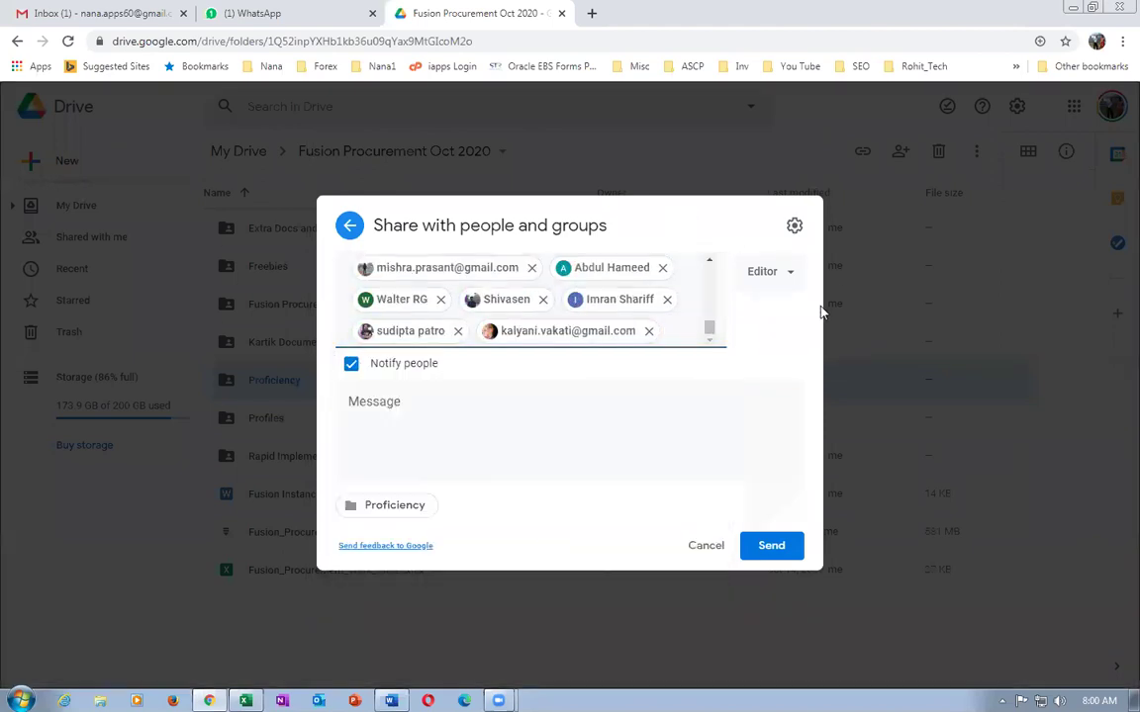
pyautogui.click(779, 548)
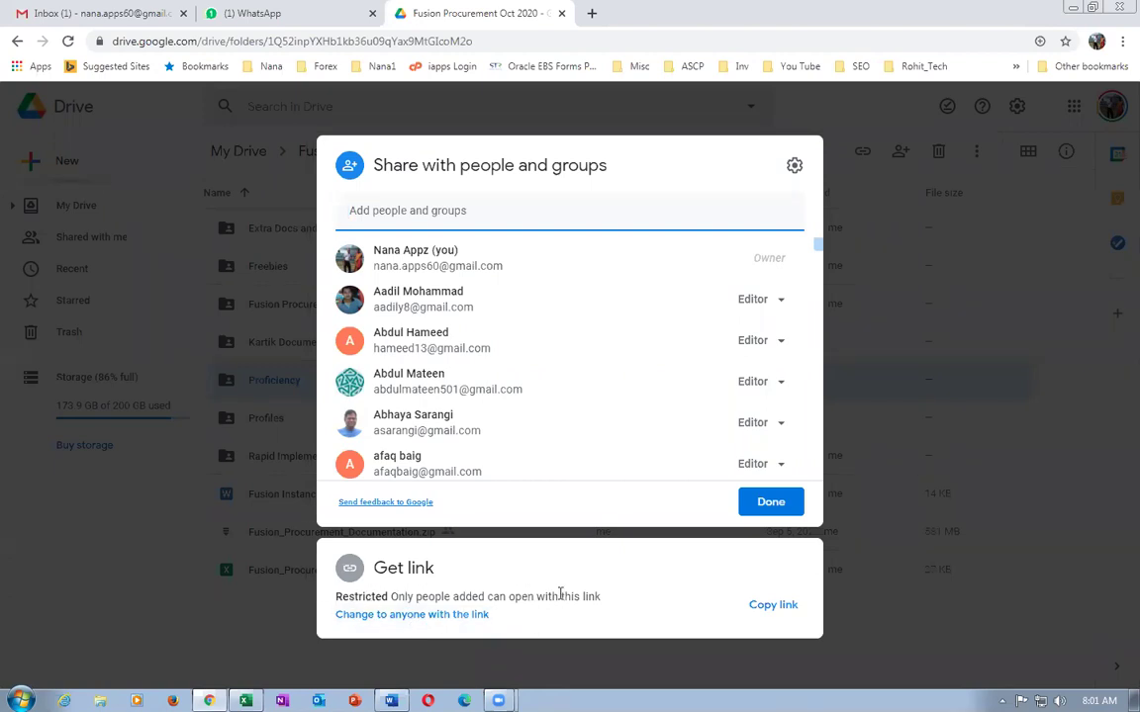
pyautogui.click(758, 505)
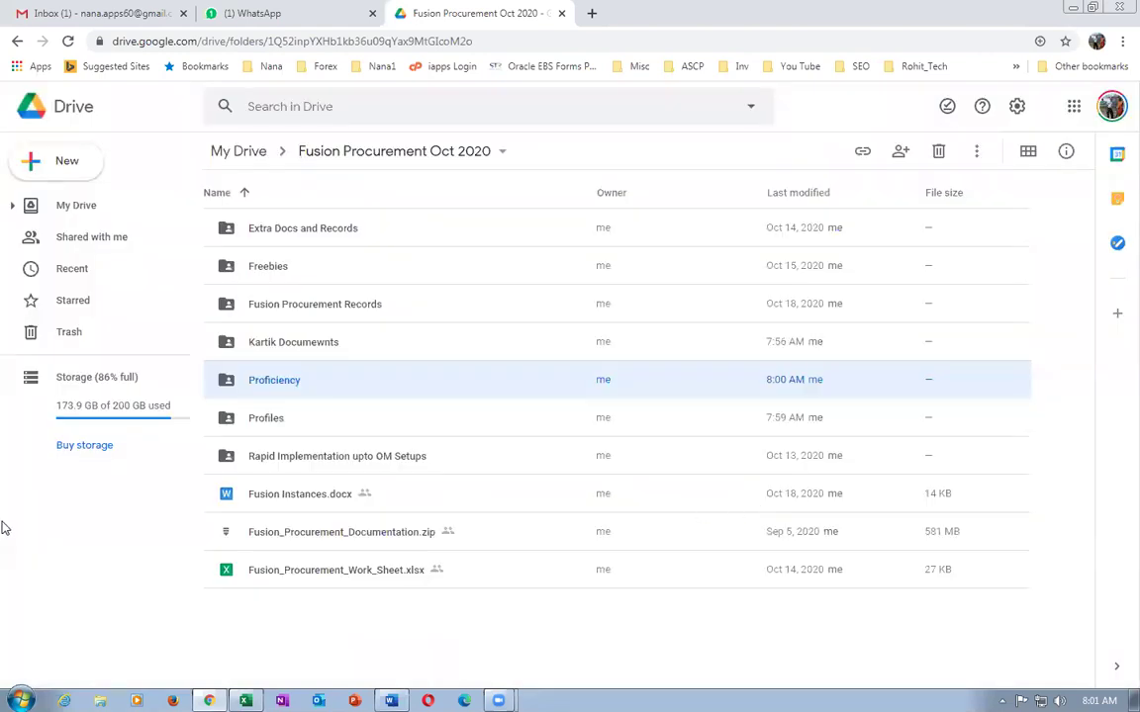
pyautogui.click(306, 422)
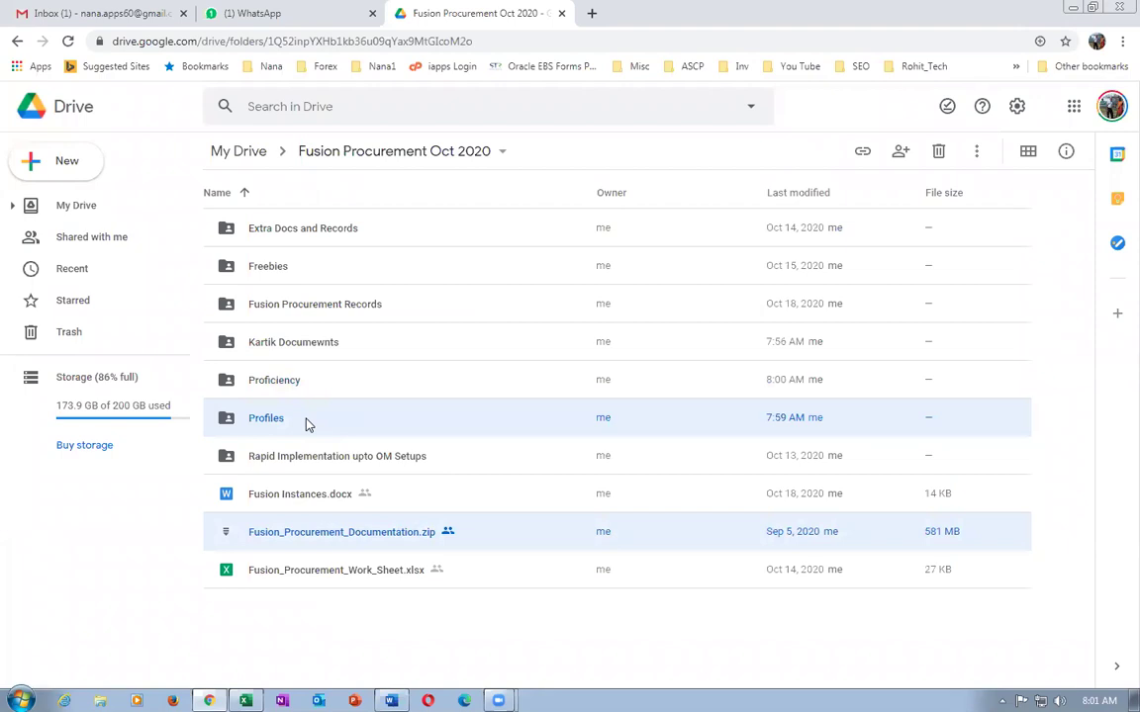
pyautogui.rightClick(382, 424)
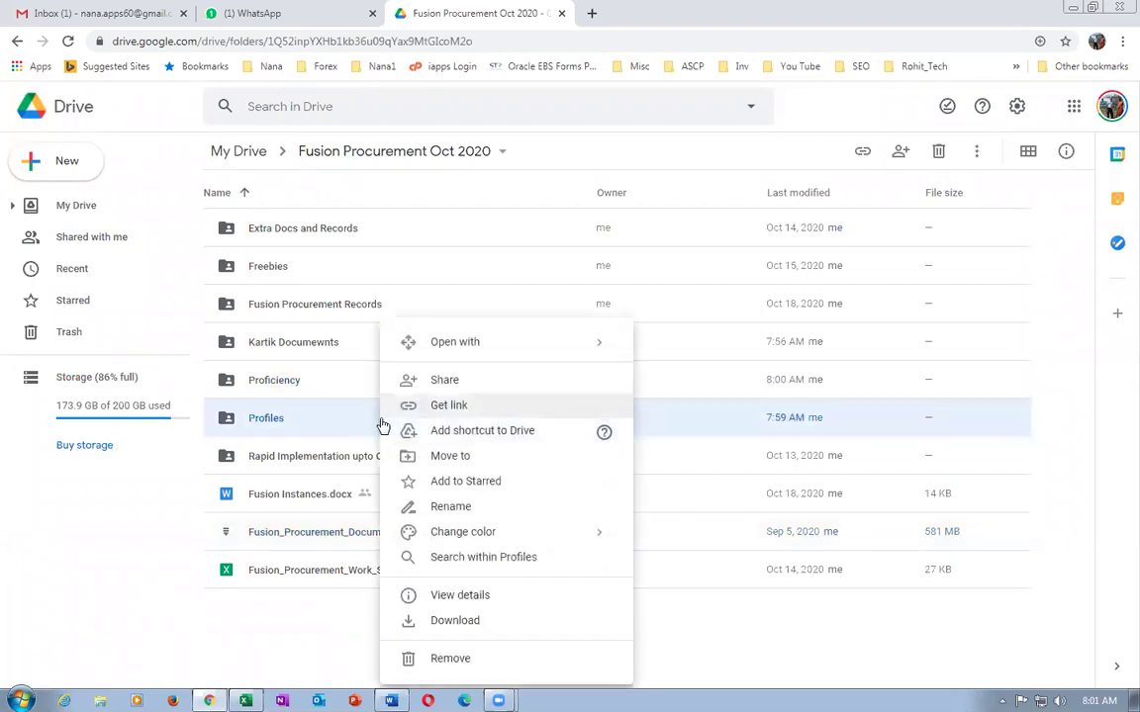
pyautogui.click(444, 384)
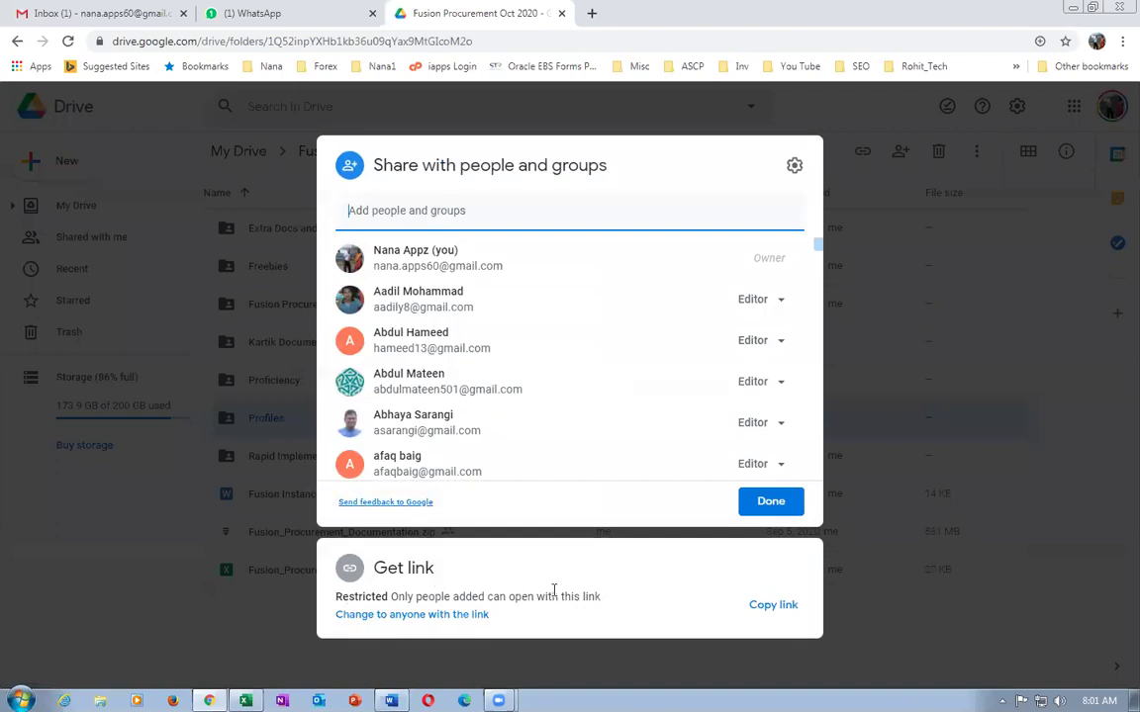
pyautogui.click(777, 507)
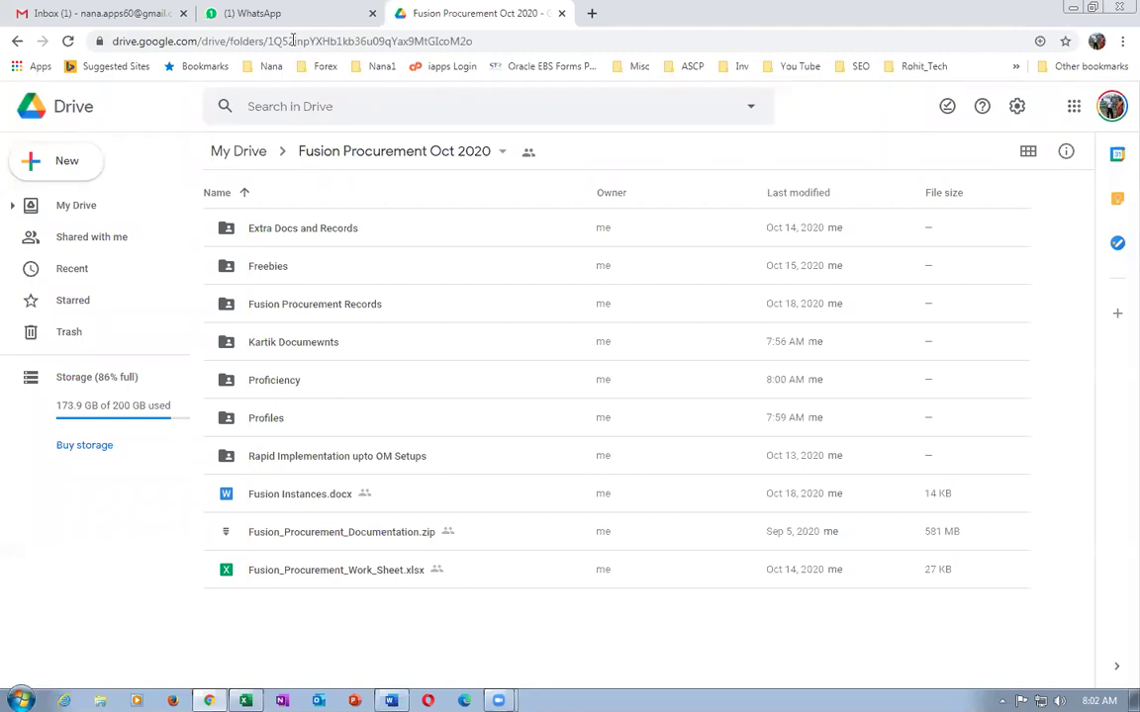
# Dismiss the current folder's actions menu and switch to the Gmail inbox tab.
pyautogui.click(332, 153)
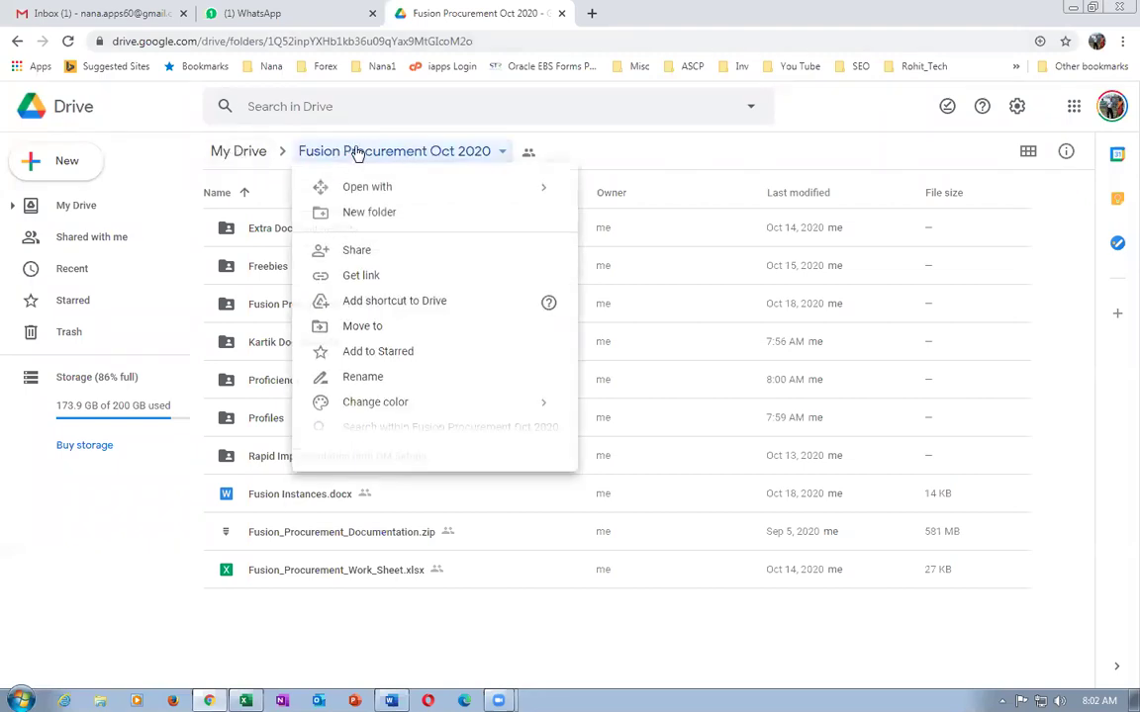
pyautogui.click(69, 525)
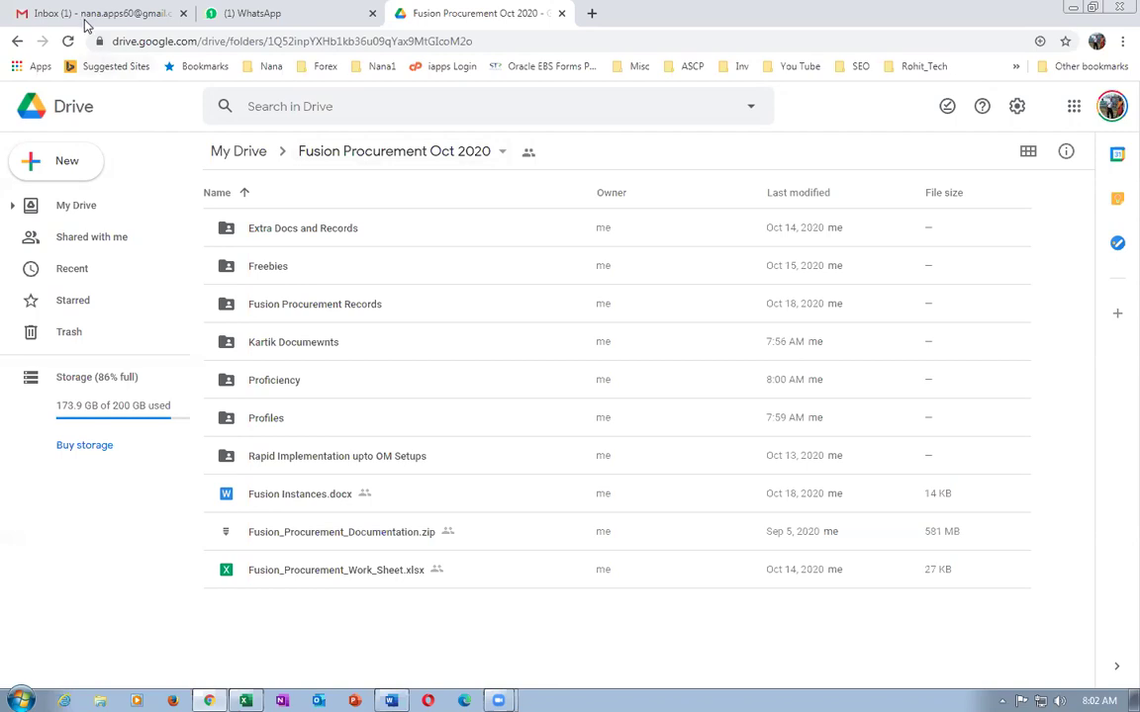
pyautogui.click(79, 16)
# Search mail from the contact and read the Fusion Procurement Records access request.
pyautogui.click(310, 110)
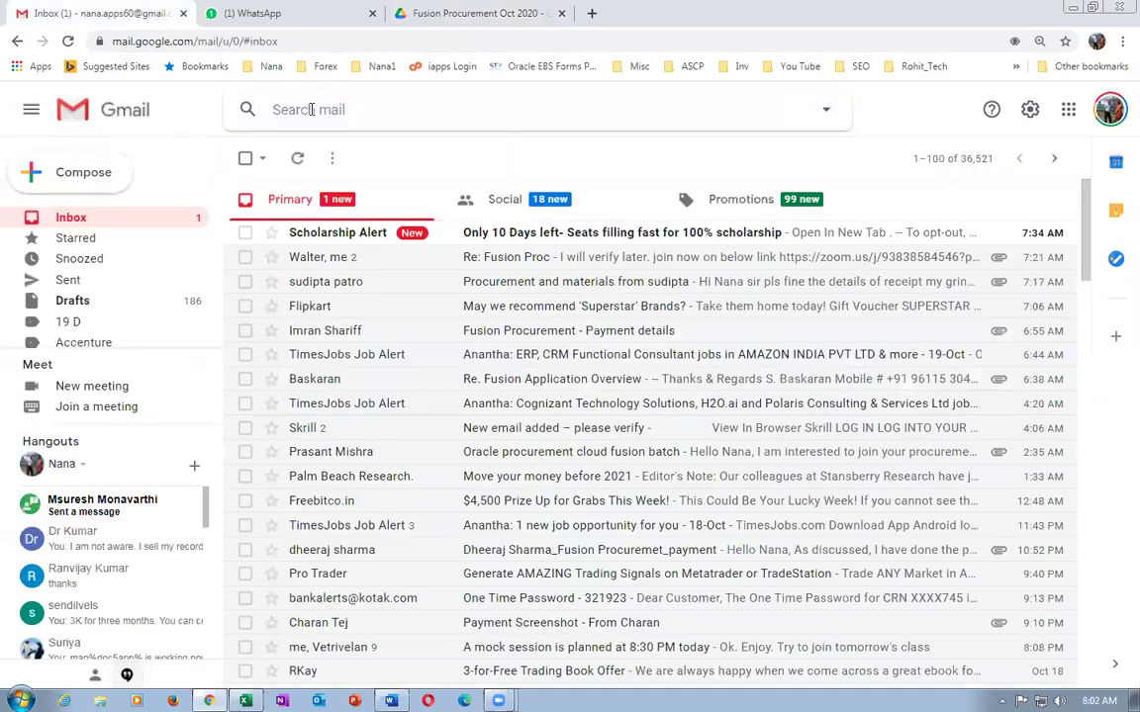
pyautogui.write('kumaran')
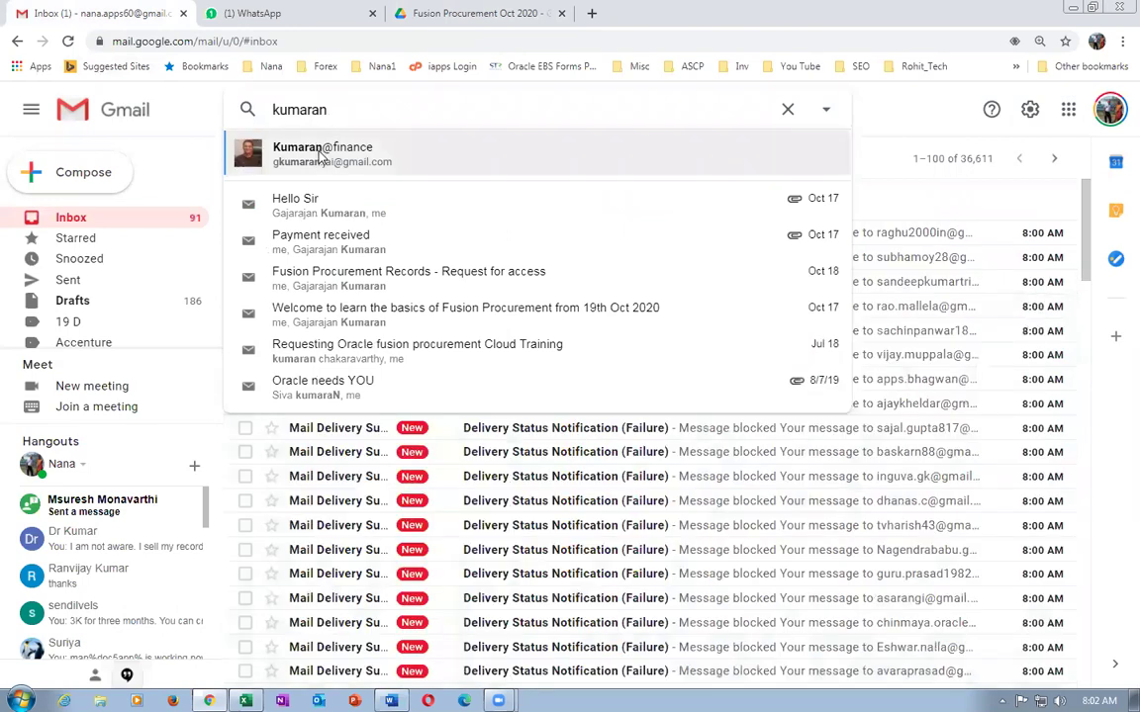
pyautogui.click(289, 143)
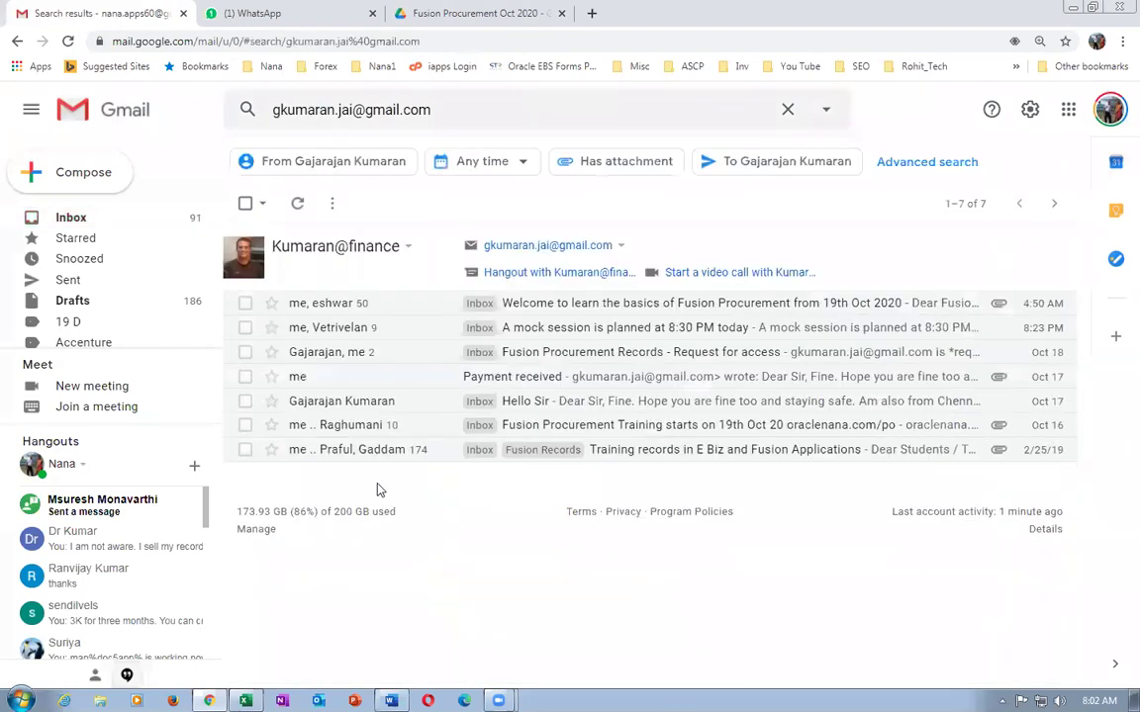
pyautogui.click(562, 358)
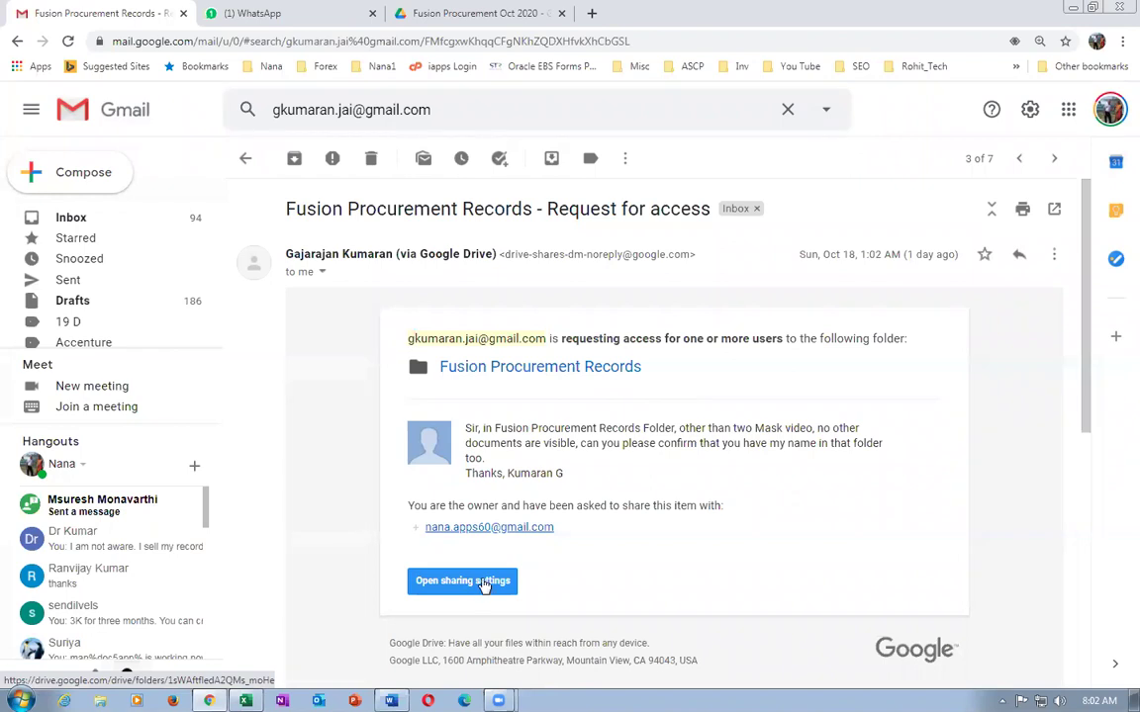
pyautogui.click(480, 13)
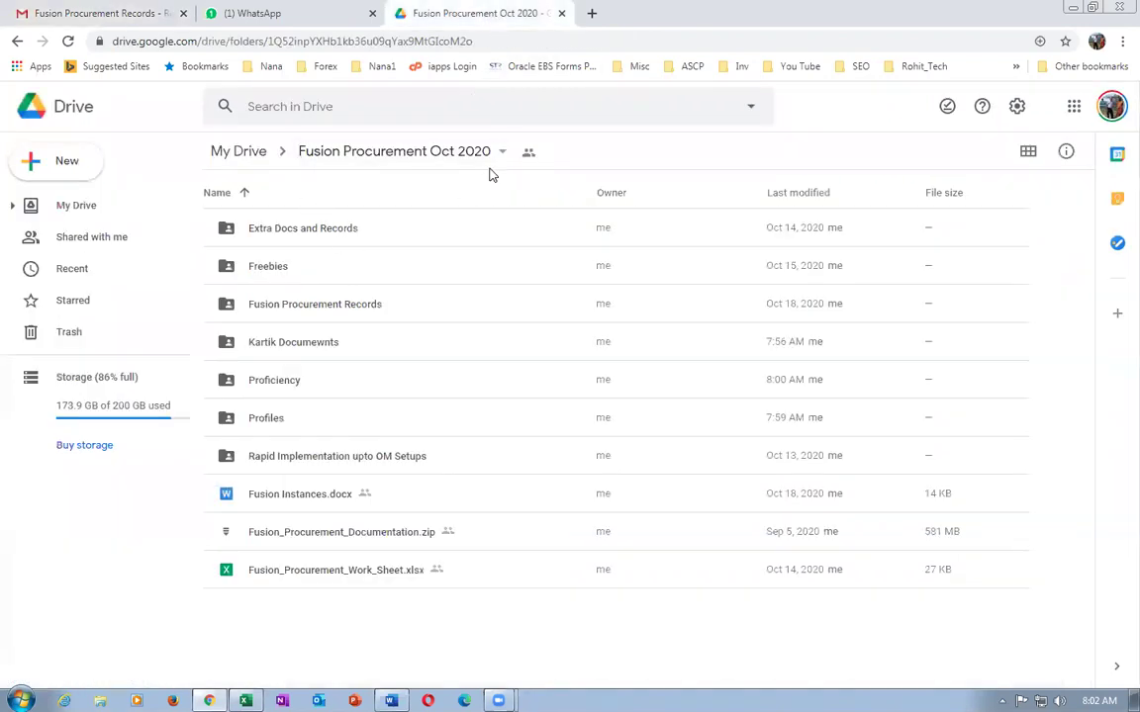
pyautogui.click(76, 19)
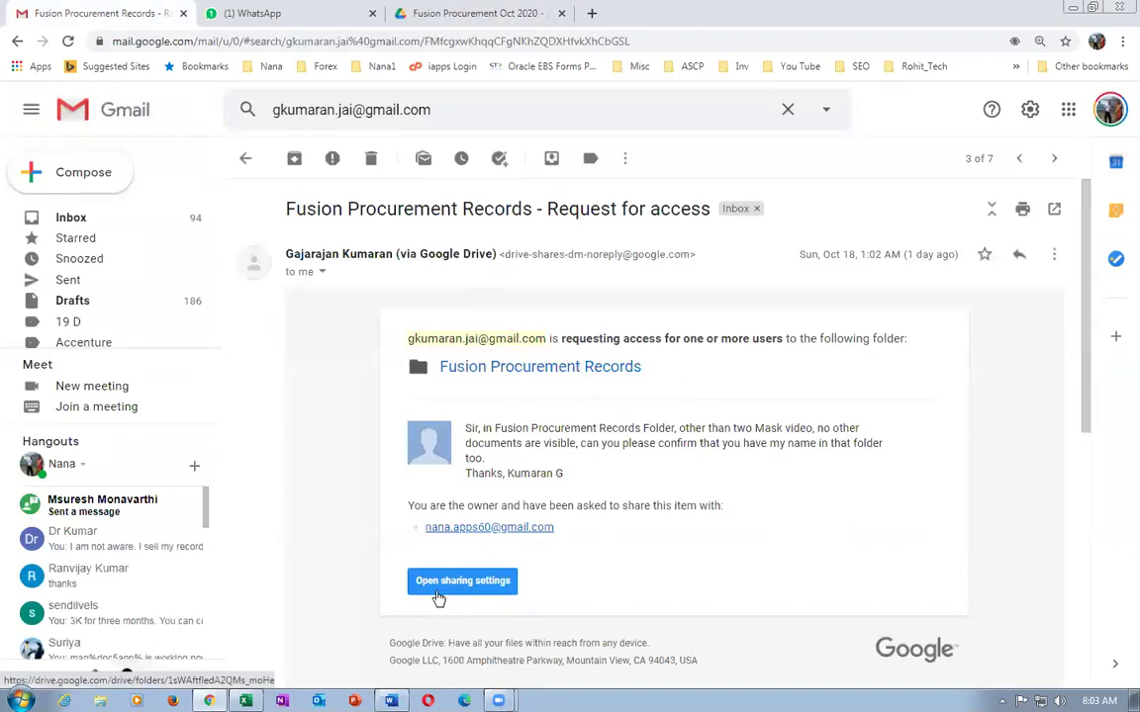
pyautogui.click(465, 16)
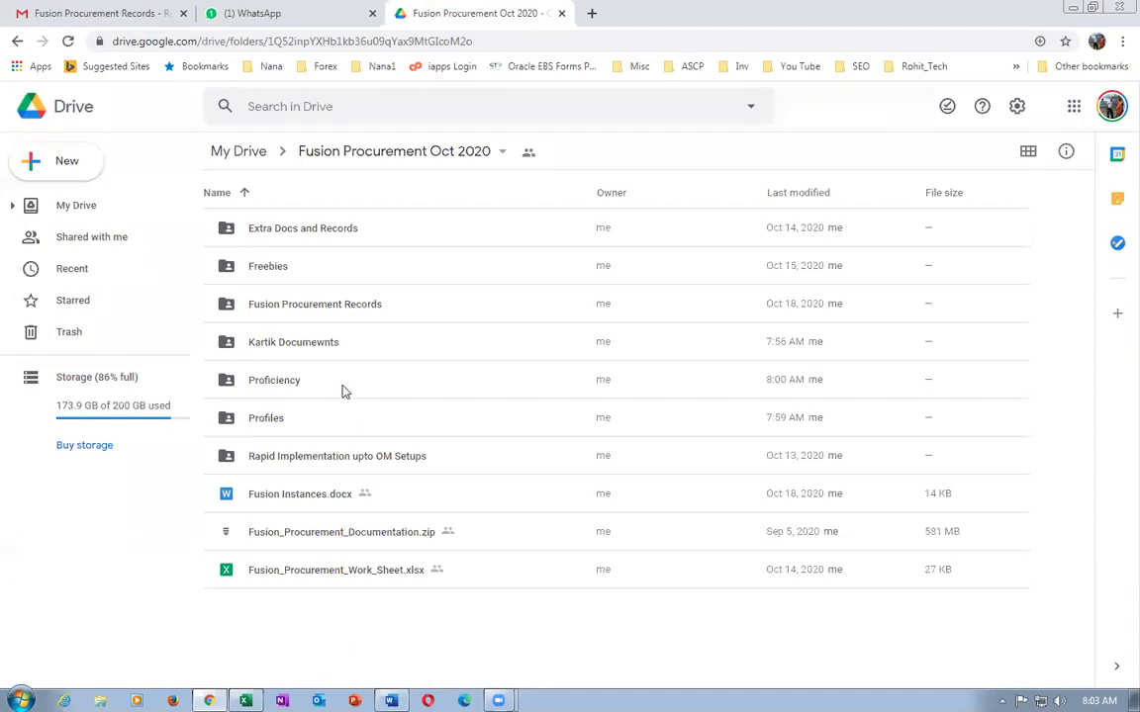
pyautogui.click(438, 307)
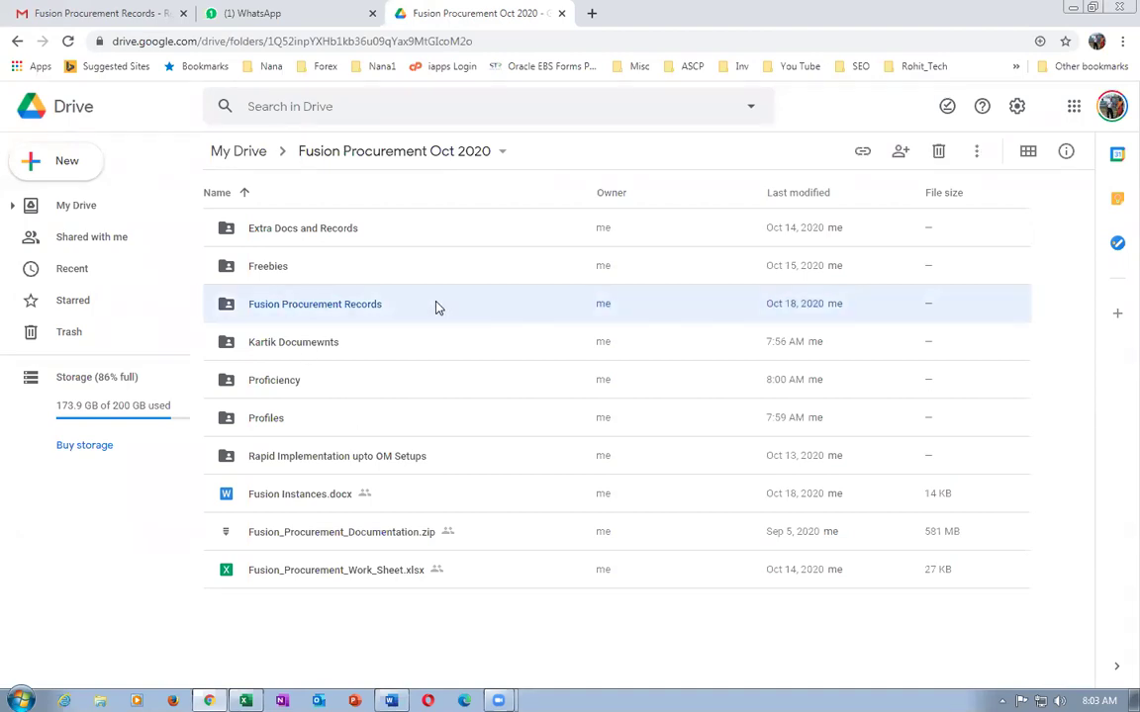
pyautogui.click(39, 576)
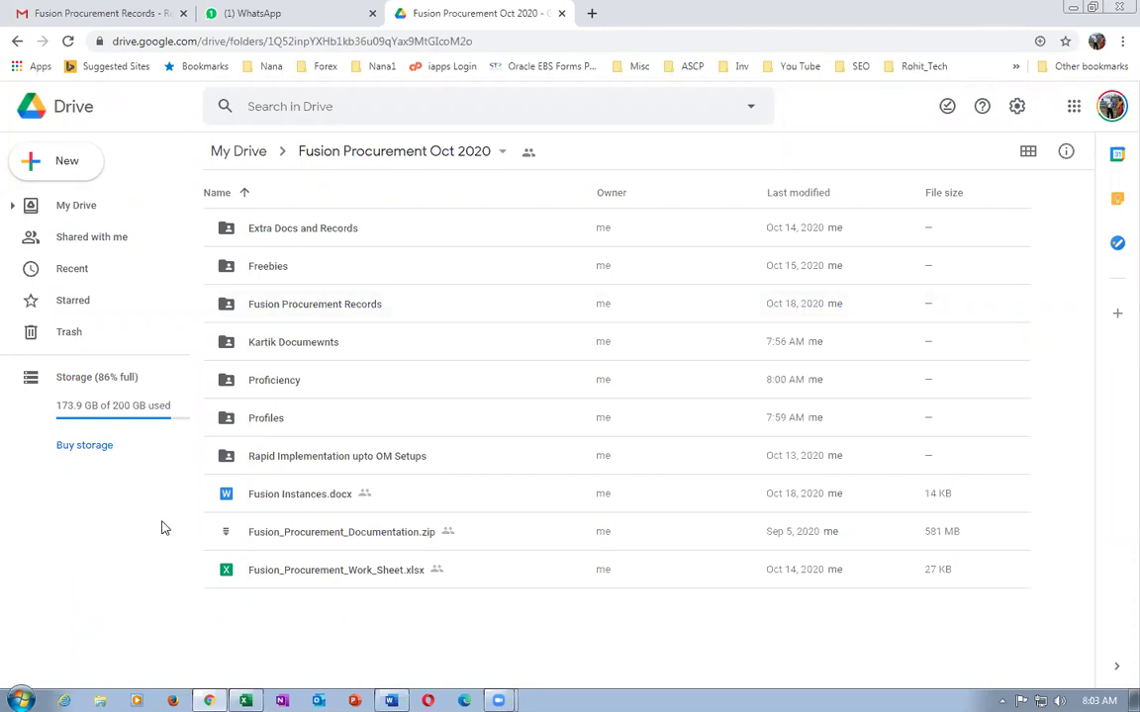
pyautogui.doubleClick(472, 459)
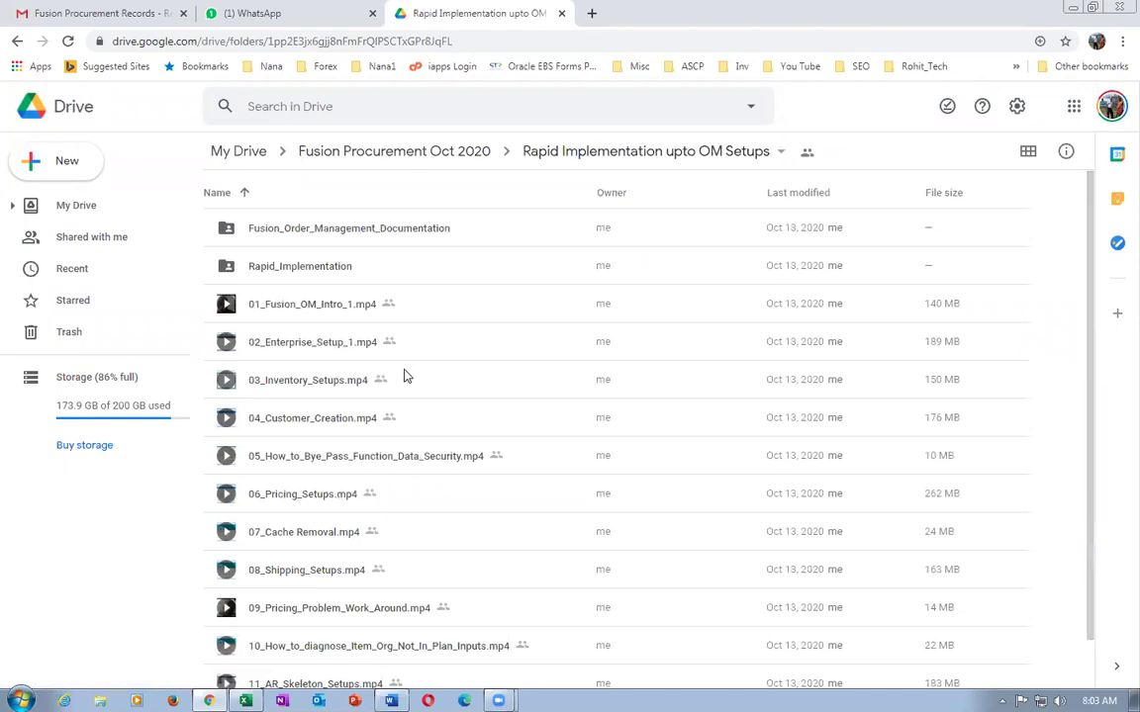
pyautogui.scroll(-1, 403, 376)
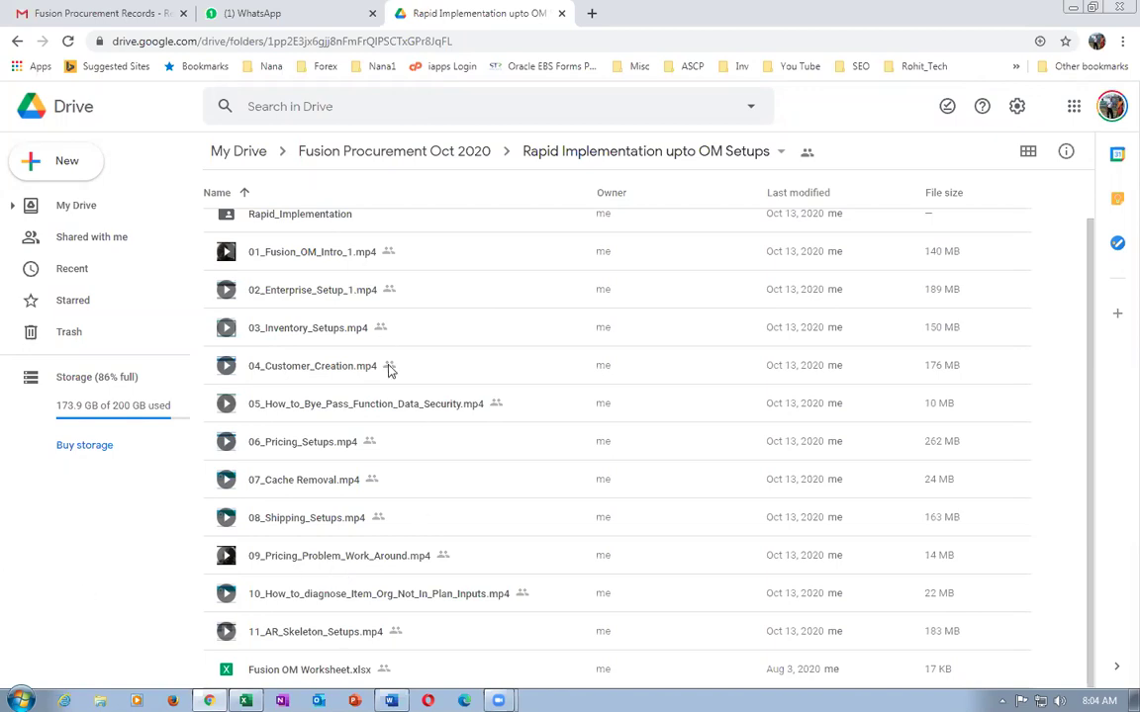
pyautogui.click(376, 156)
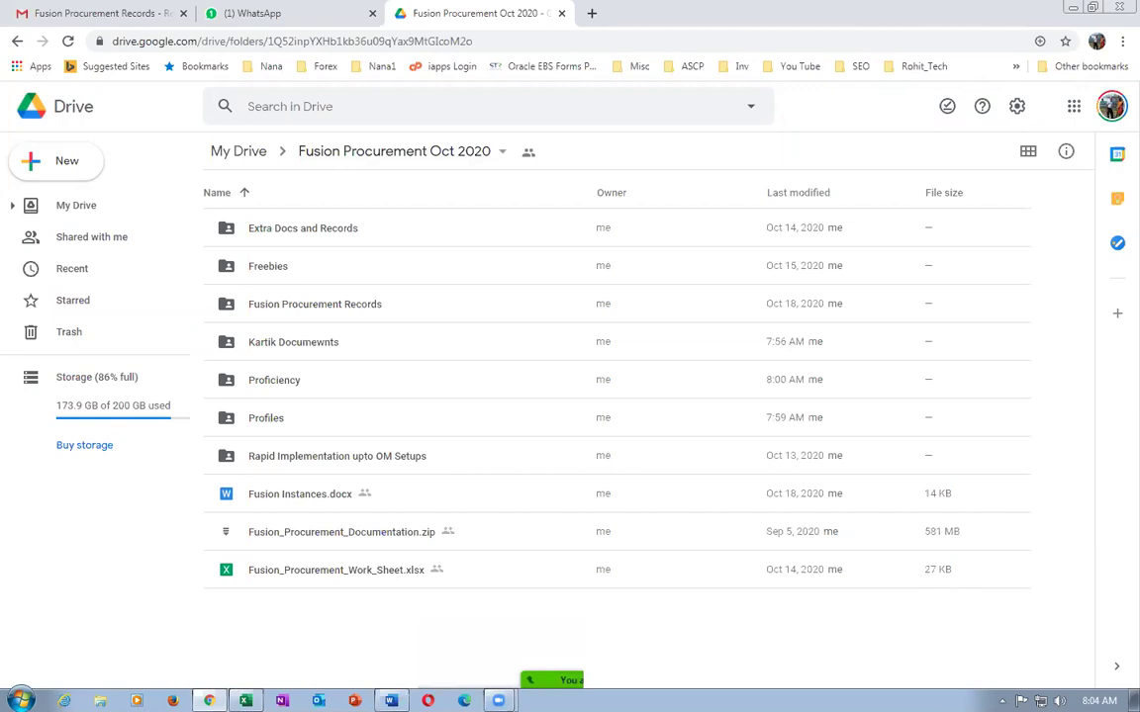
# Load oraclenana.com in a new Chrome tab and go to its Discussion Forum.
pyautogui.click(592, 13)
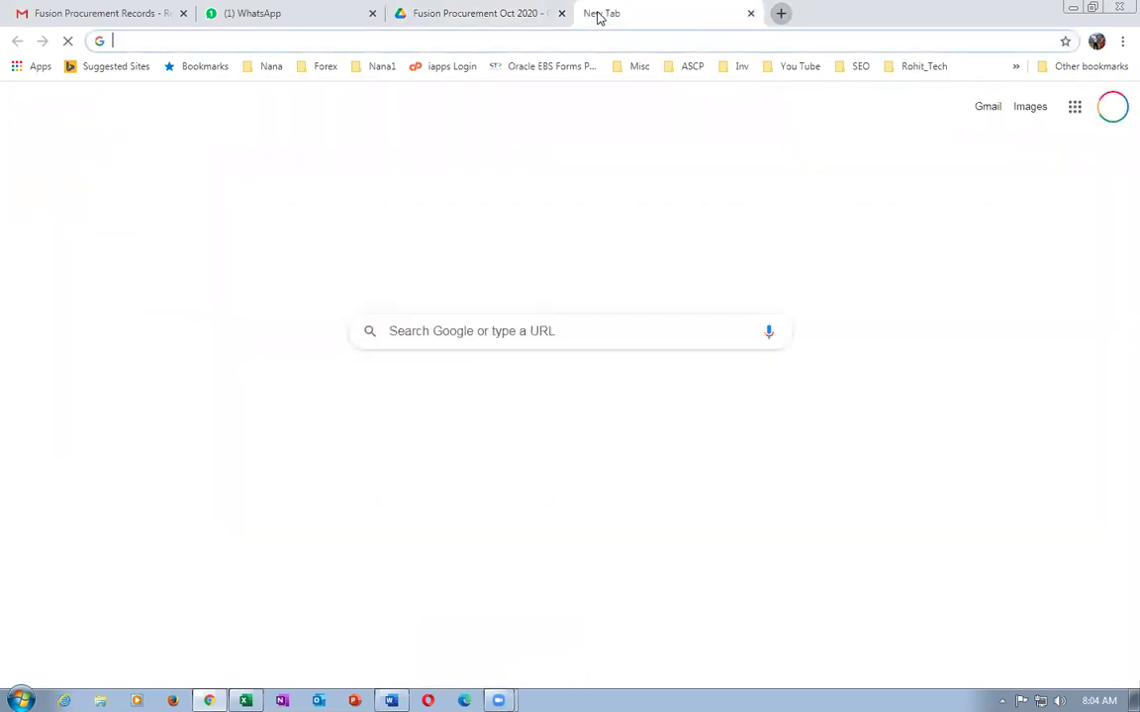
pyautogui.write('or')
pyautogui.press('Return')
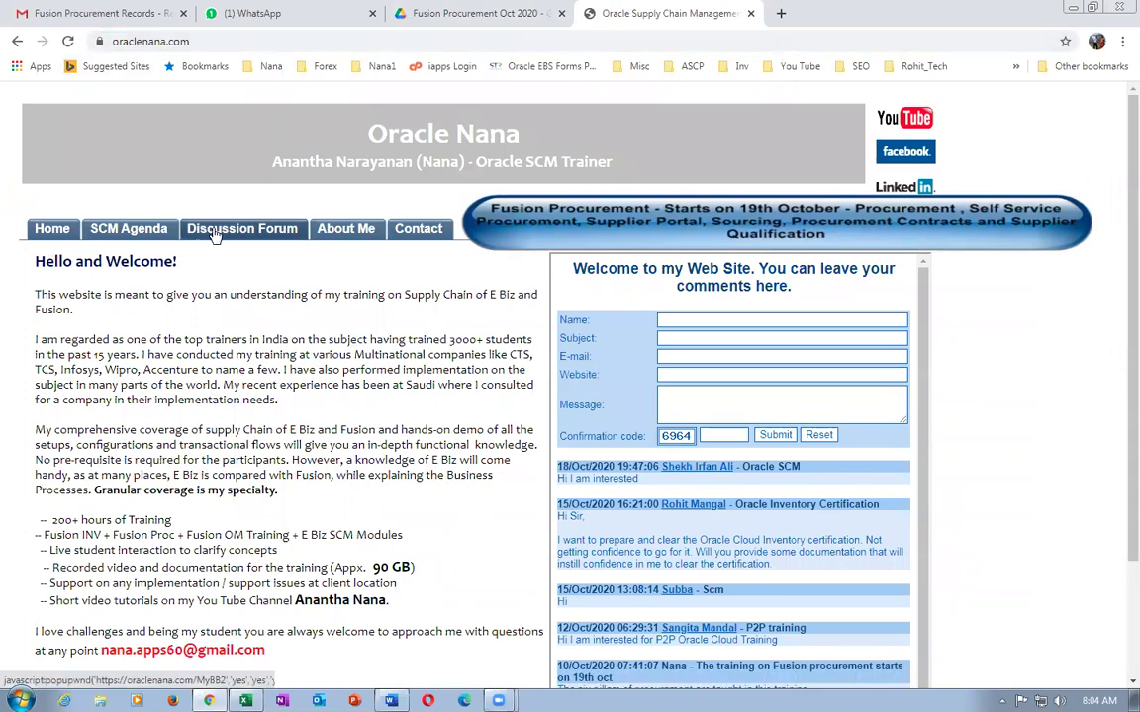
pyautogui.click(214, 230)
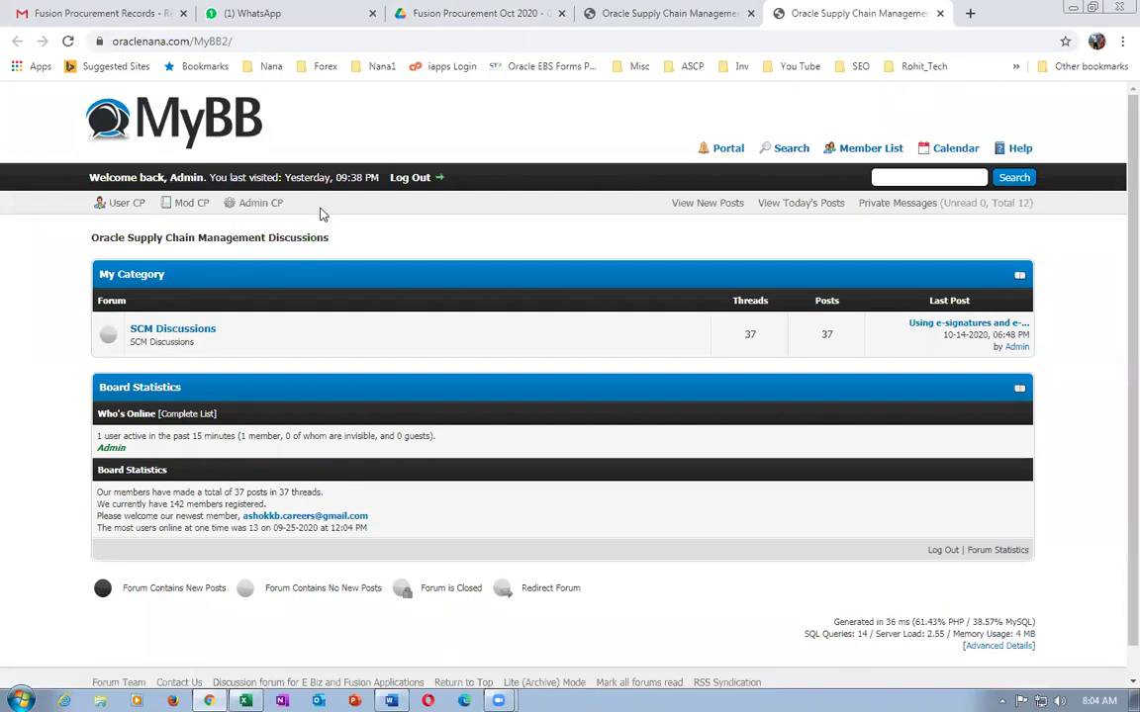
pyautogui.click(172, 329)
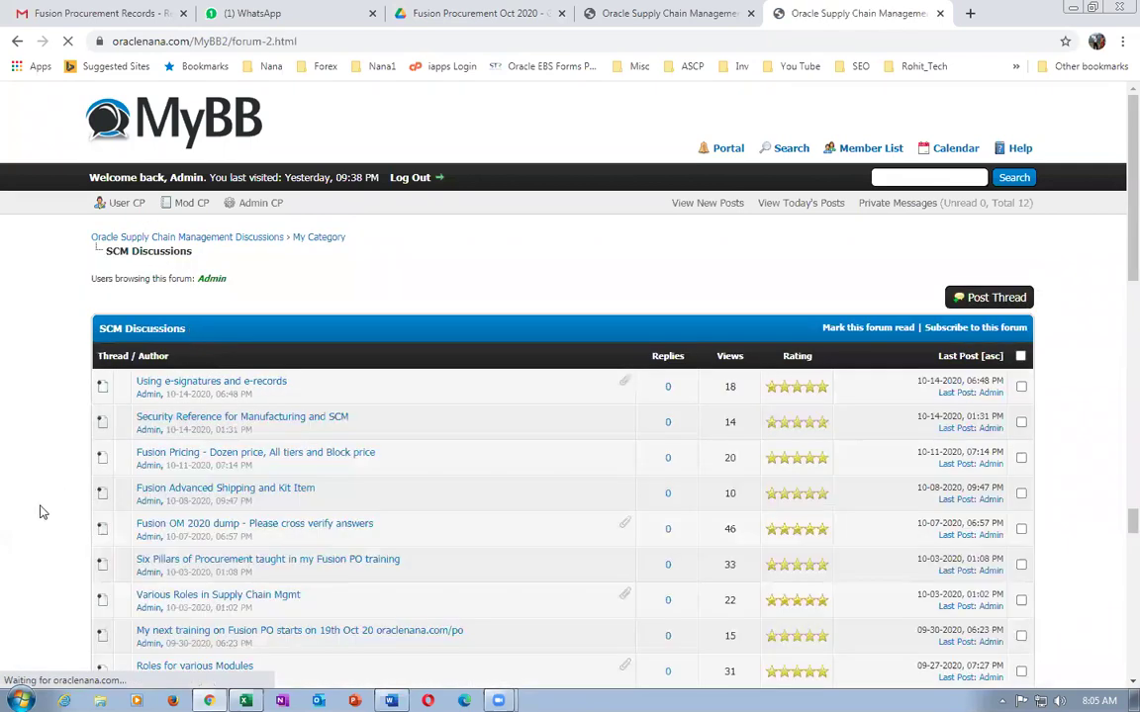
pyautogui.scroll(-6, 42, 511)
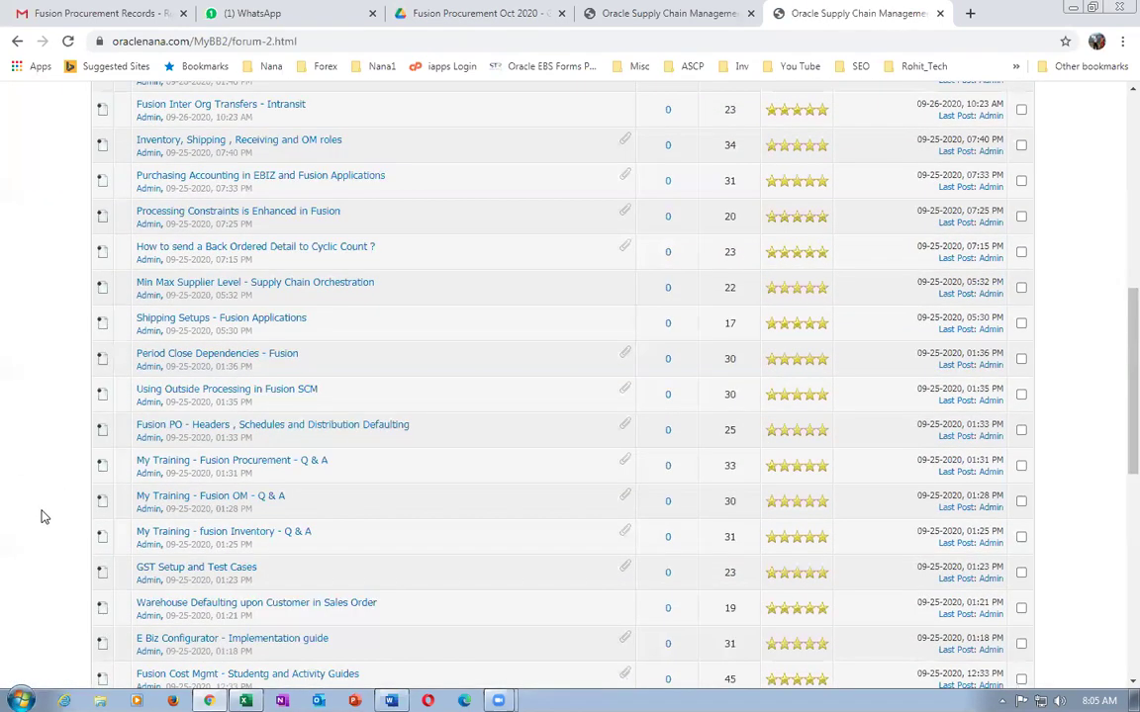
pyautogui.scroll(-5, 43, 517)
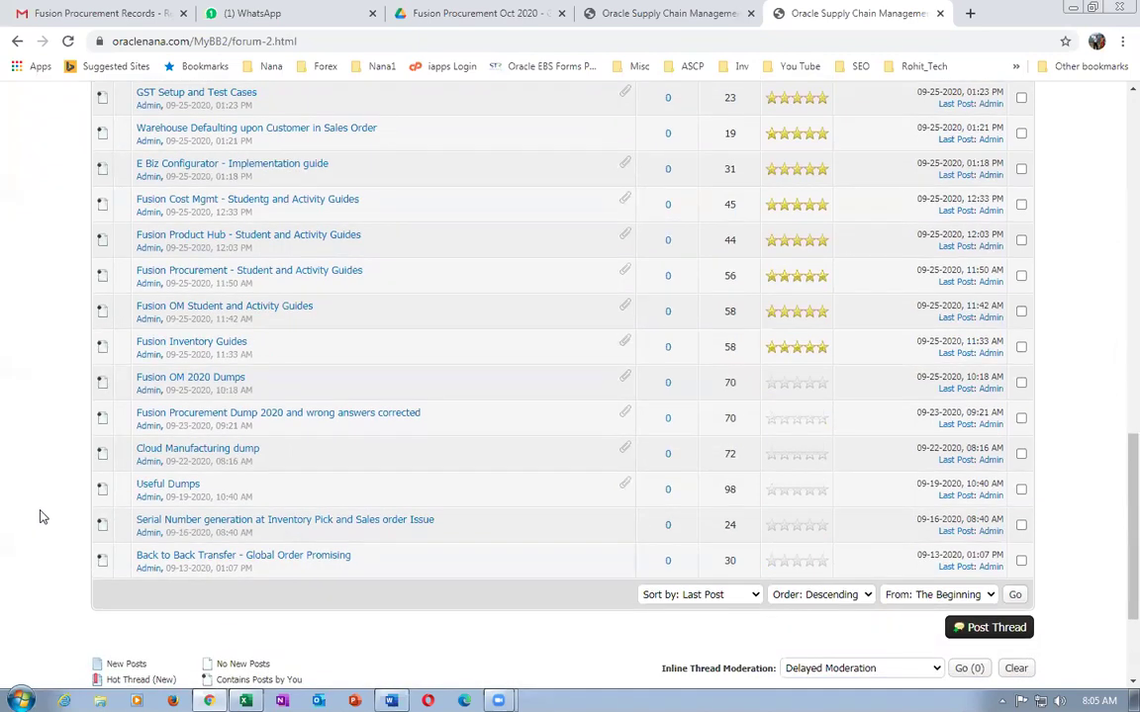
pyautogui.scroll(2, 42, 516)
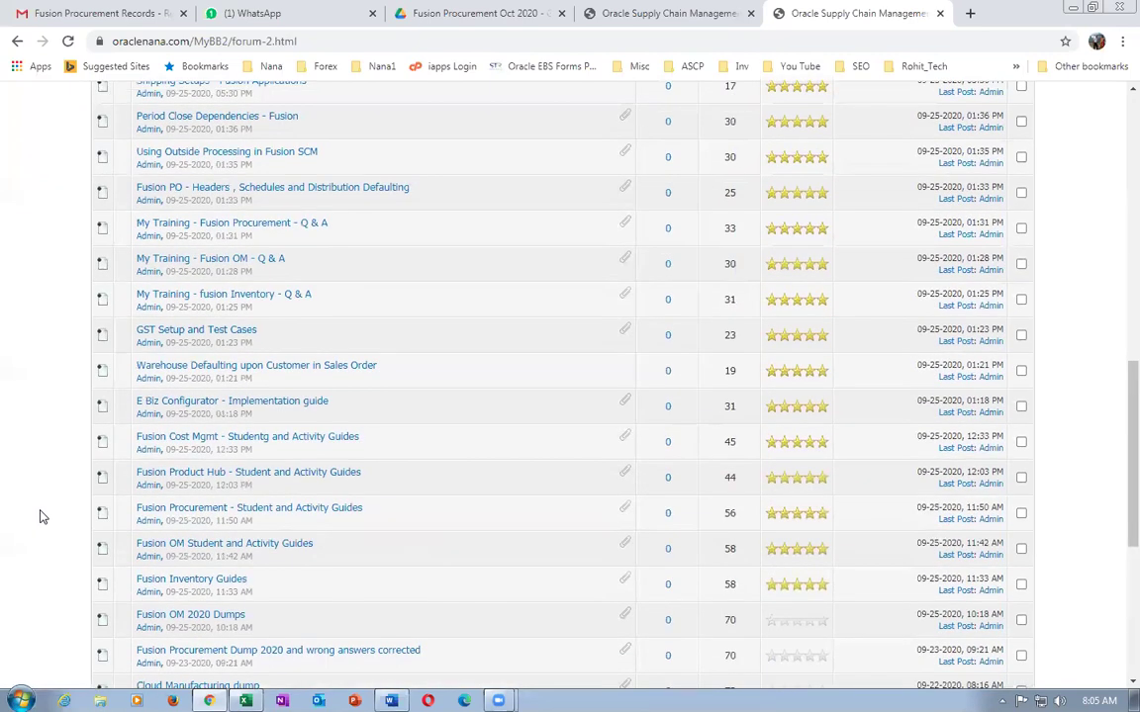
pyautogui.scroll(7, 42, 516)
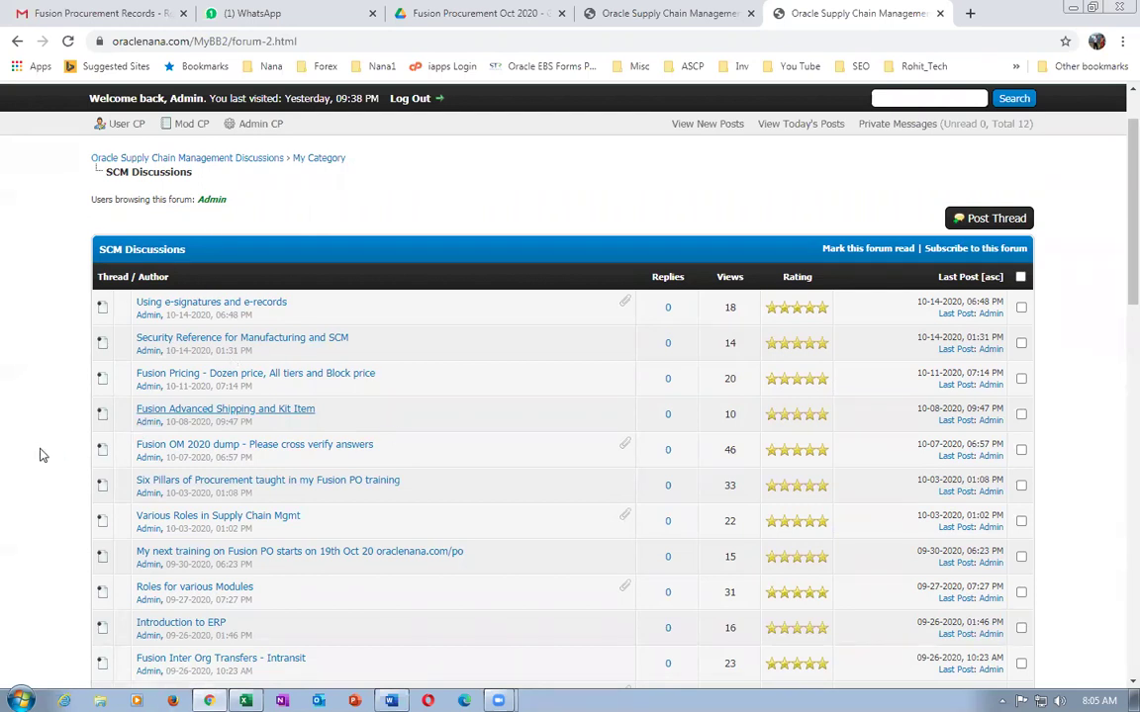
pyautogui.scroll(-2, 41, 455)
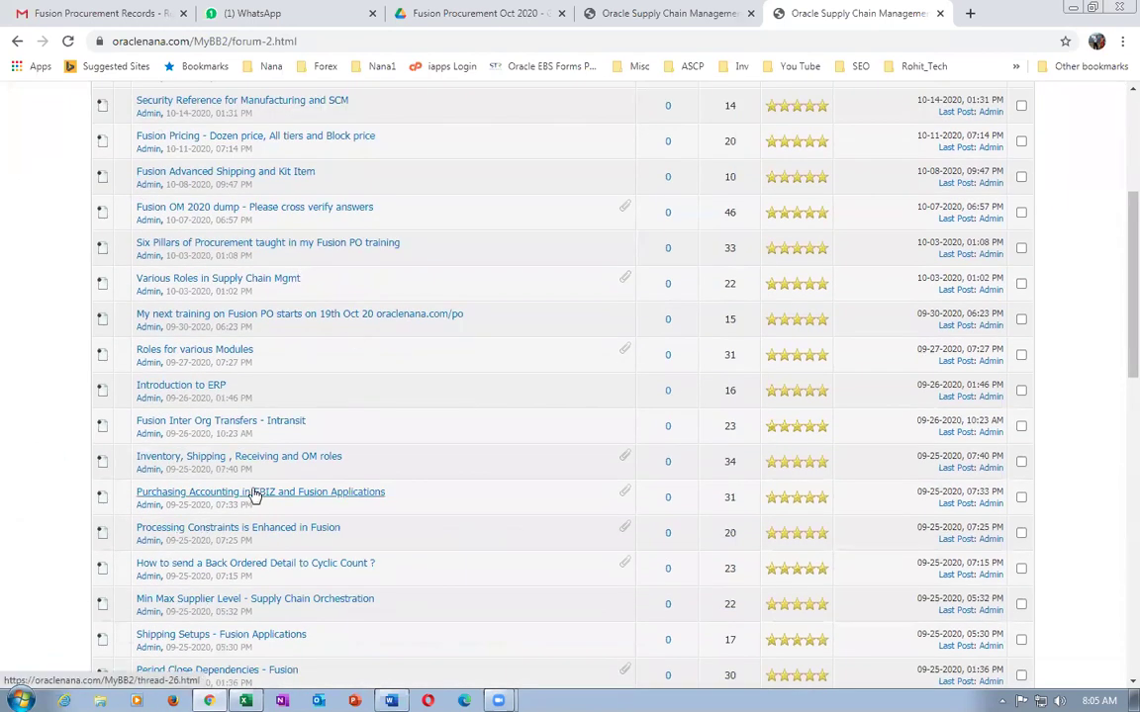
pyautogui.click(200, 356)
pyautogui.scroll(-2, 387, 406)
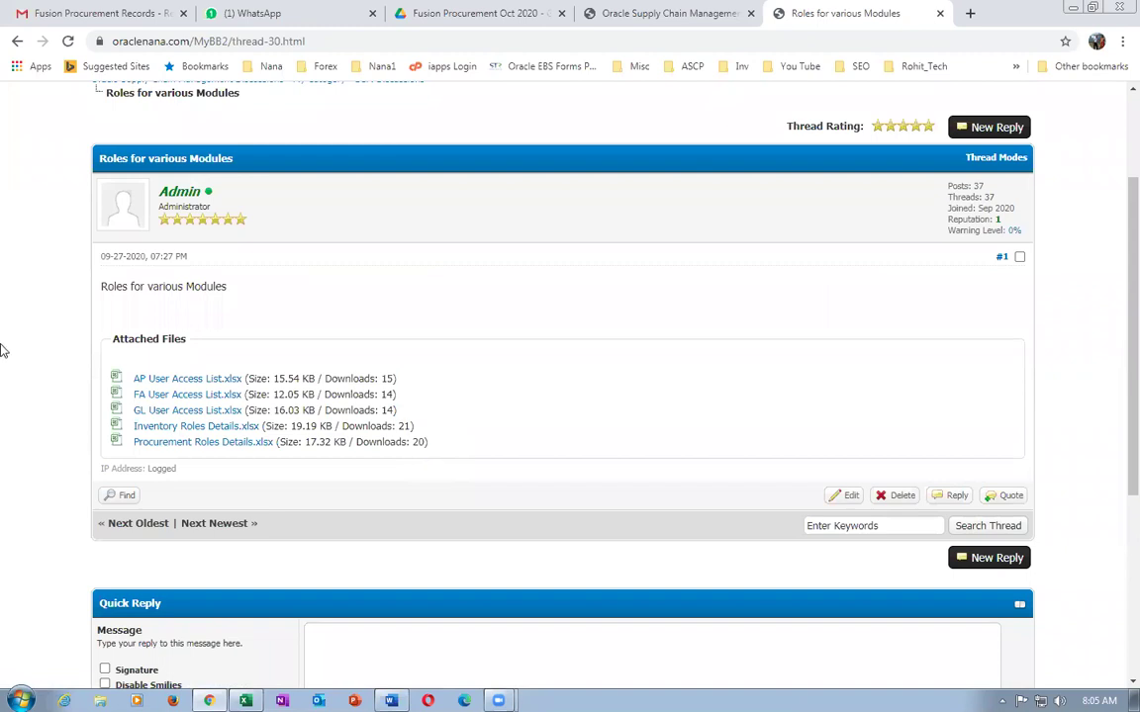
pyautogui.scroll(3, 40, 307)
pyautogui.click(157, 235)
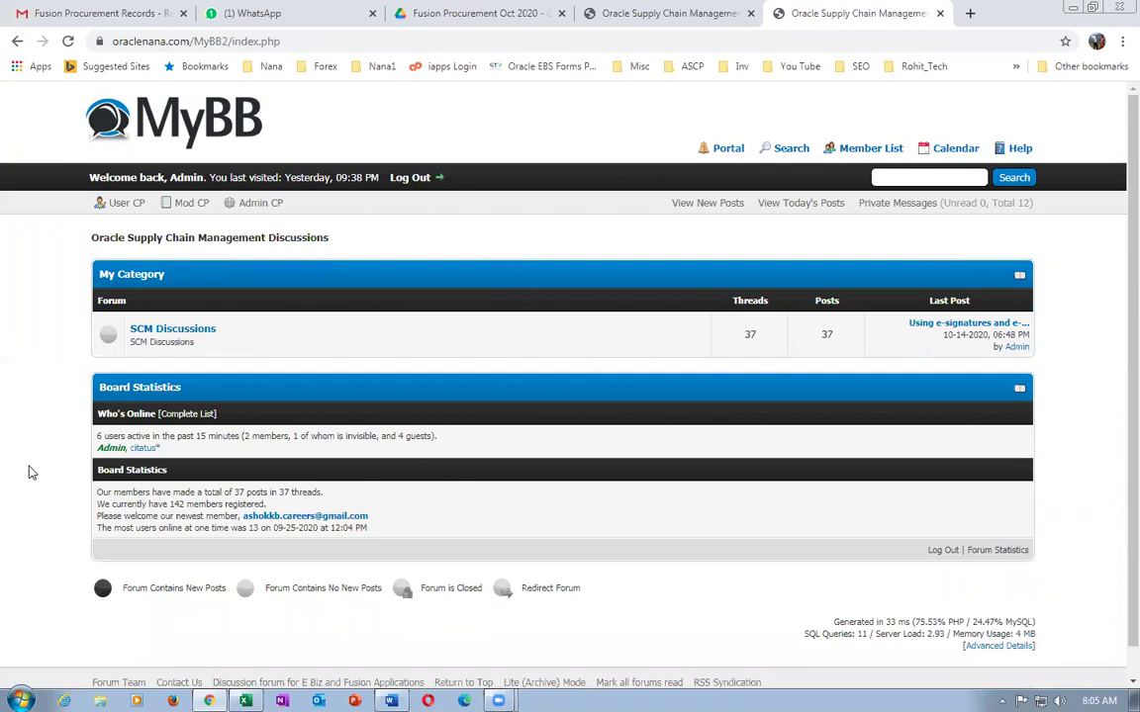
# Browse to Local Disk (C:) > Fusion_Procurement > Extra Docs and Records.
pyautogui.click(100, 701)
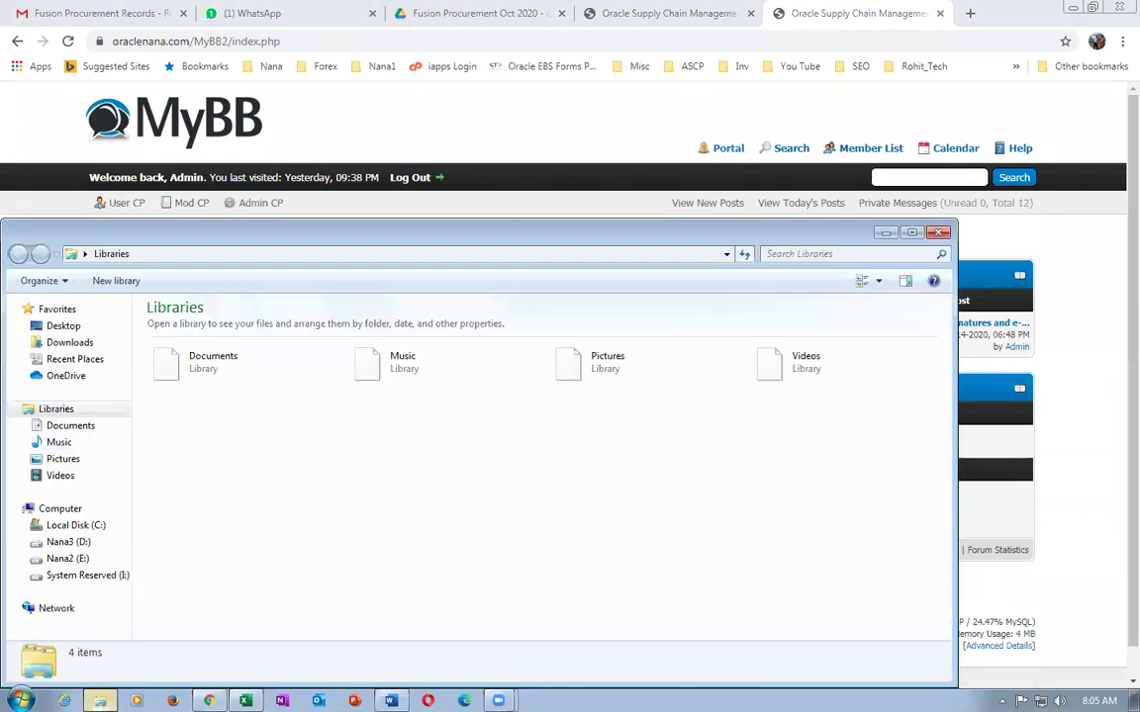
pyautogui.click(44, 526)
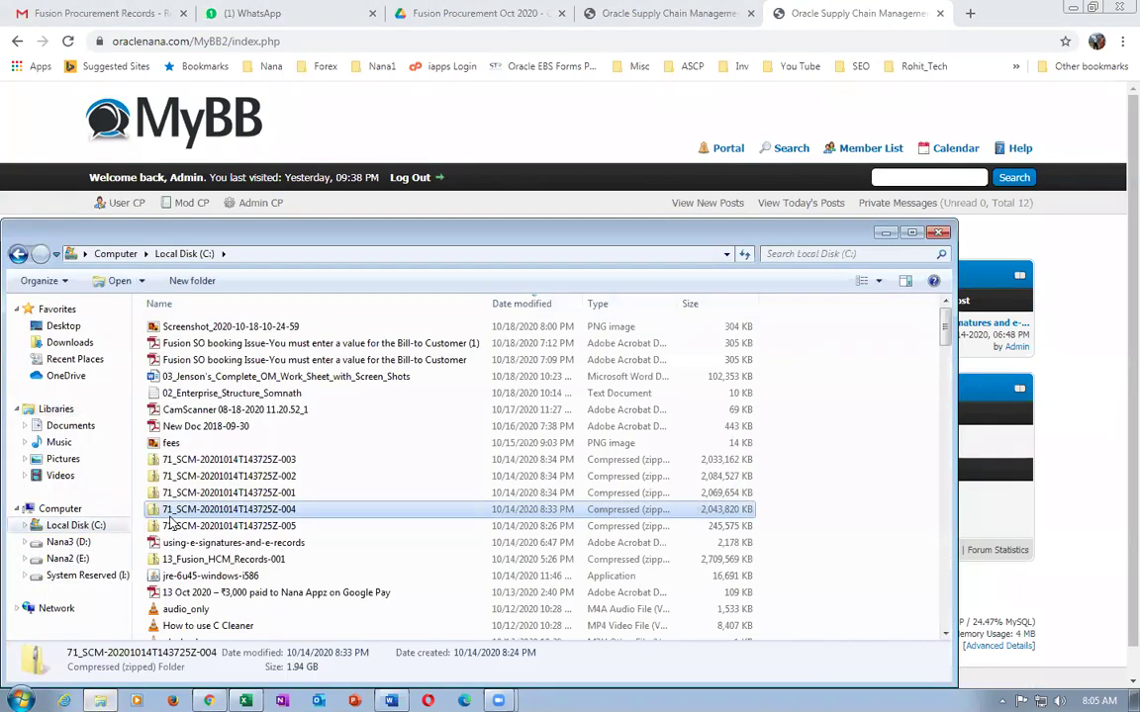
pyautogui.write('fa')
pyautogui.press('Down')
pyautogui.press('f')
pyautogui.press('f')
pyautogui.press('f')
pyautogui.press('f')
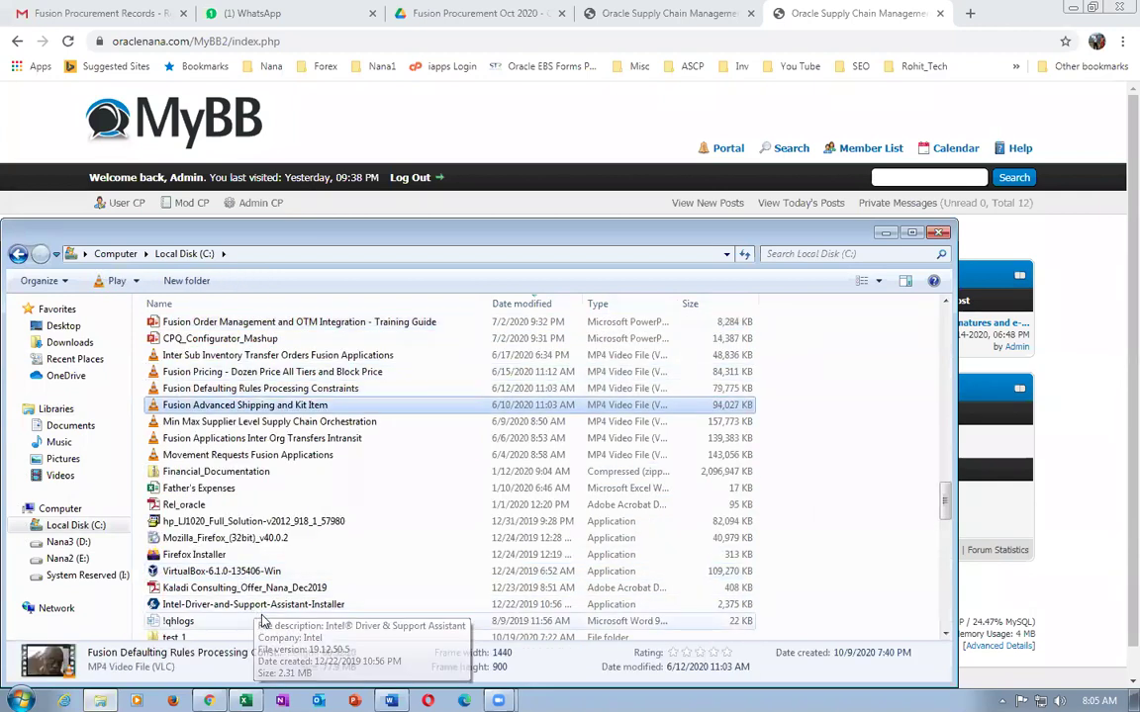
pyautogui.press('f')
pyautogui.press('f')
pyautogui.press('f')
pyautogui.press('f')
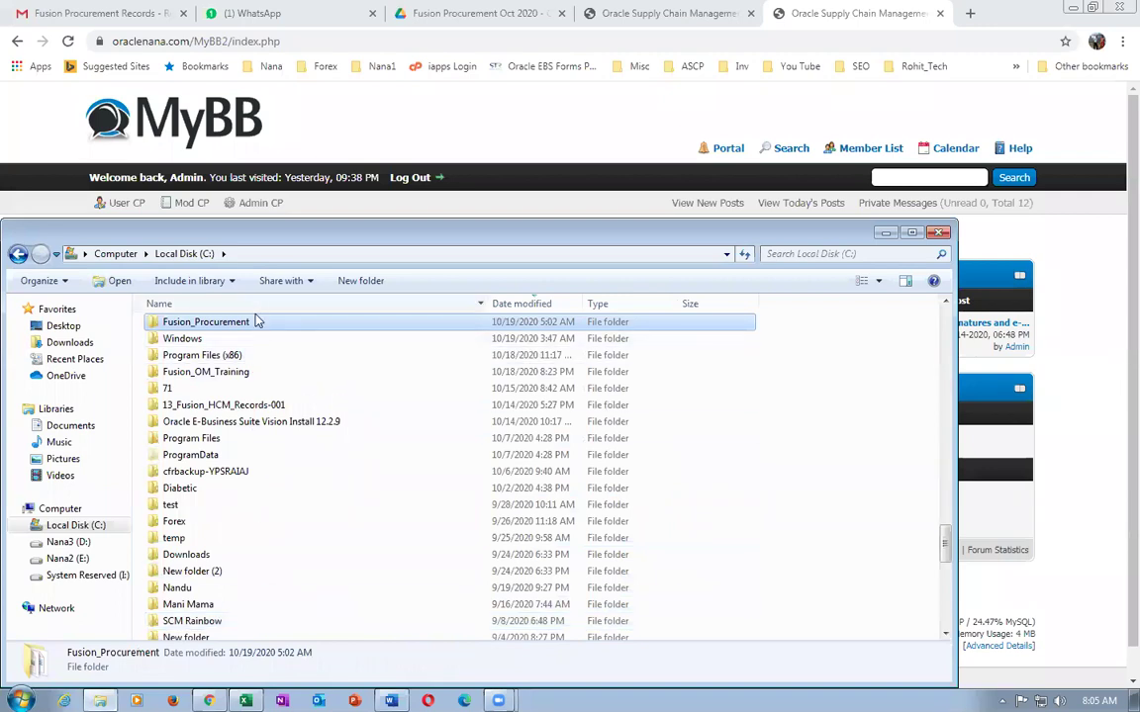
pyautogui.doubleClick(254, 322)
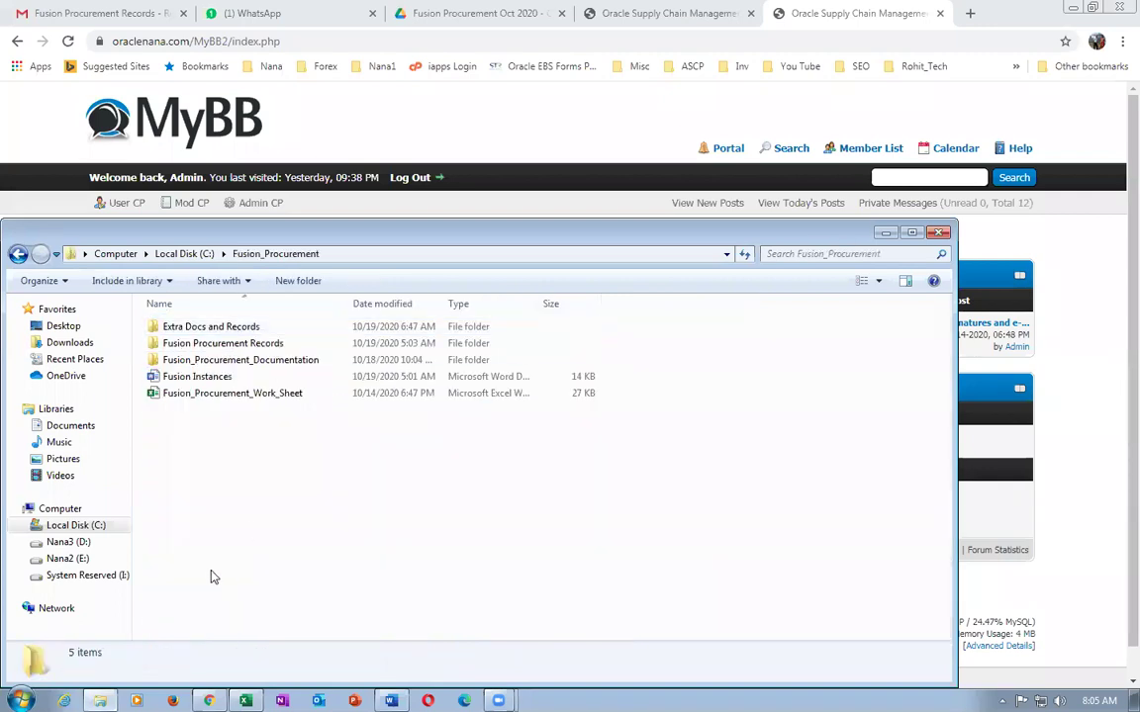
pyautogui.doubleClick(221, 329)
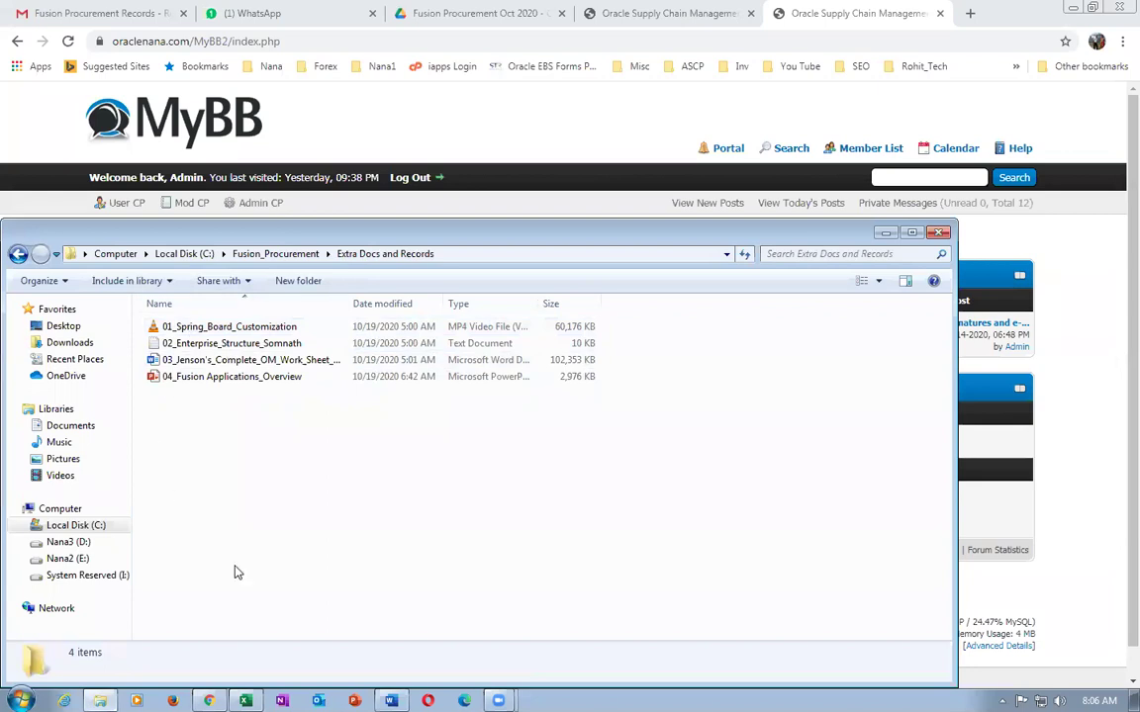
# Open 04_Fusion Applications_Overview in PowerPoint with editing enabled.
pyautogui.click(274, 378)
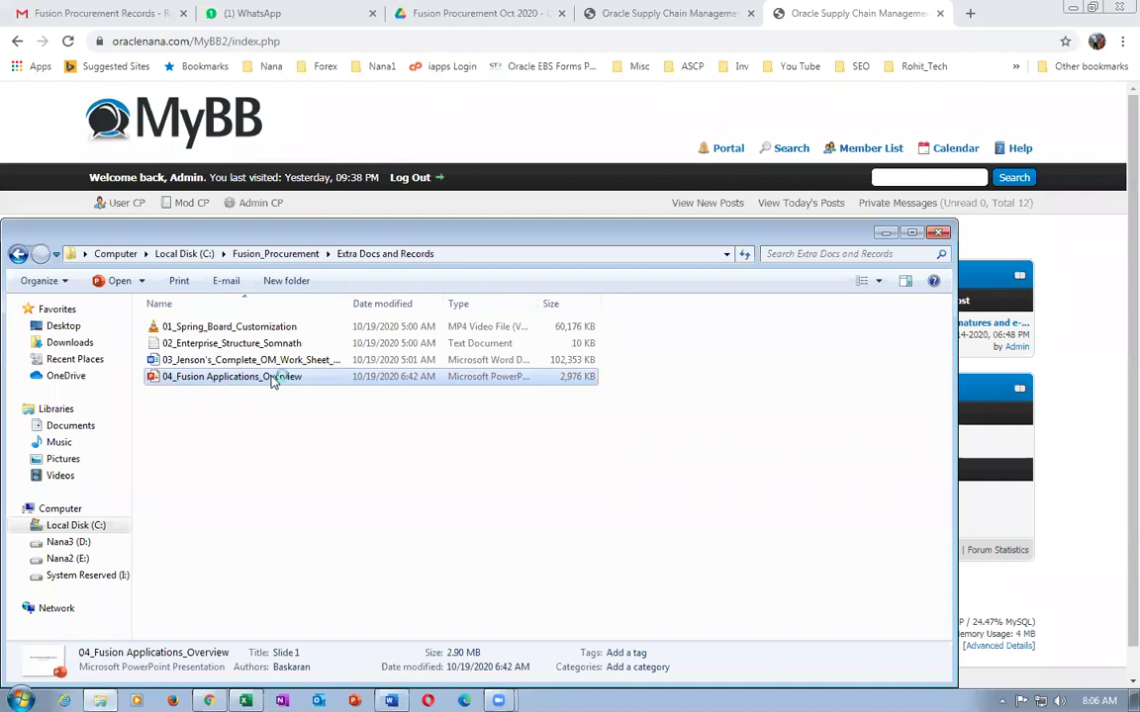
pyautogui.doubleClick(273, 378)
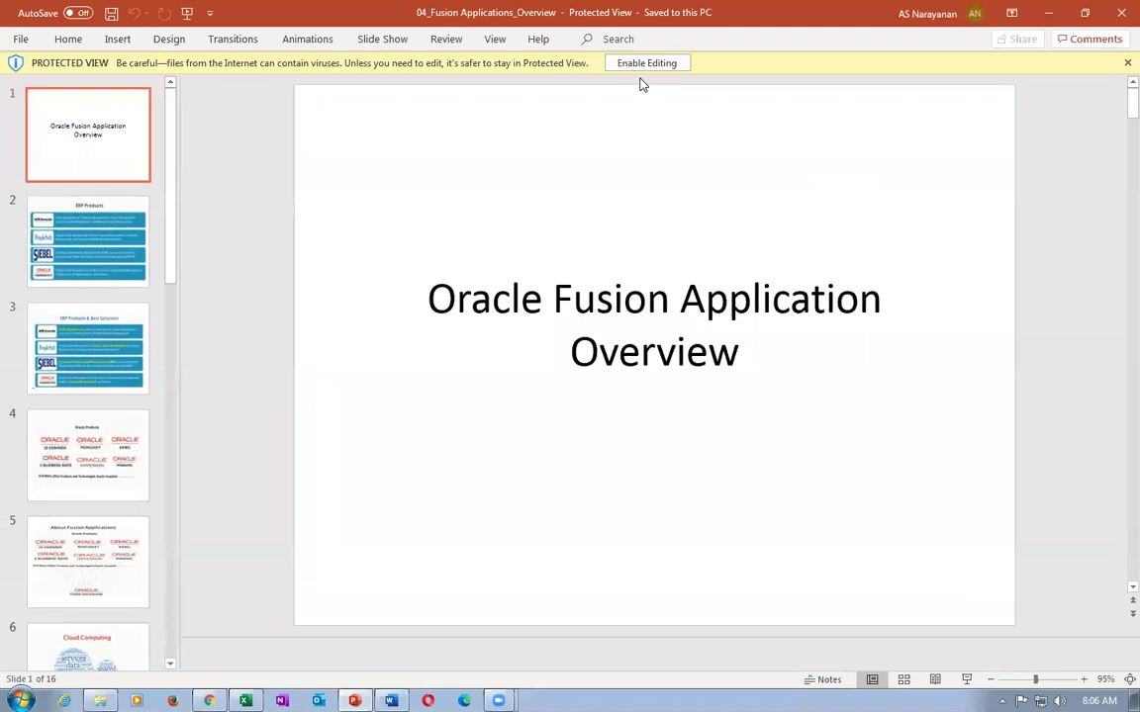
pyautogui.click(646, 65)
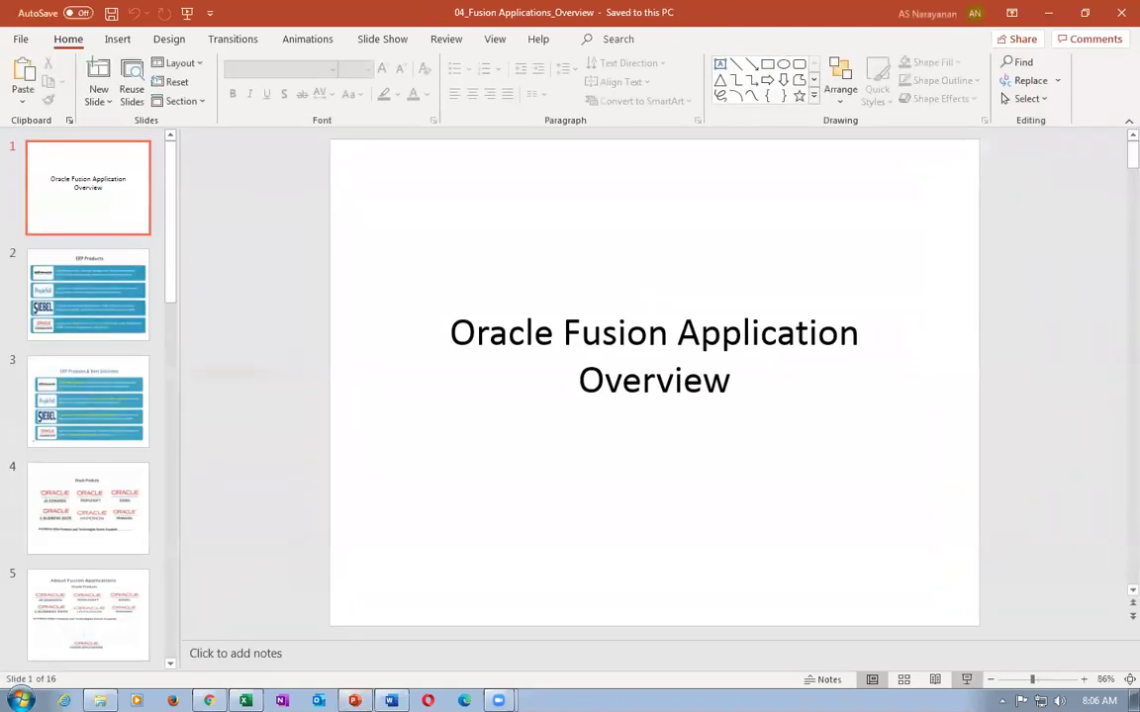
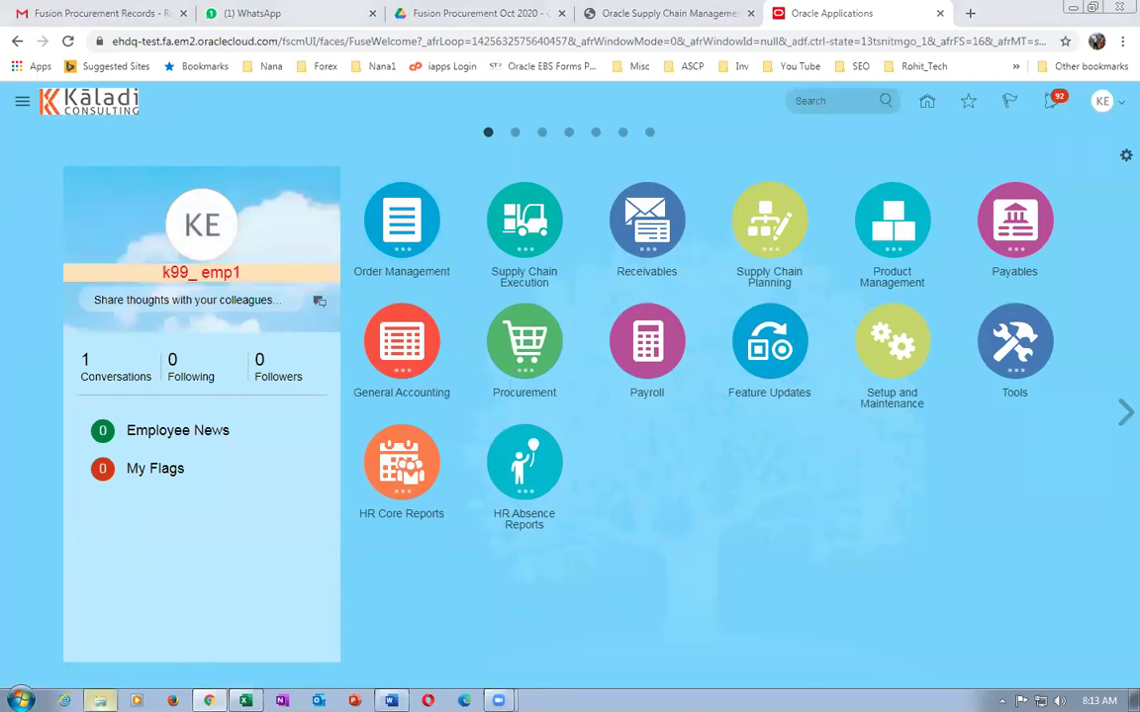
# Open a Windows Explorer window from the taskbar.
pyautogui.click(100, 700)
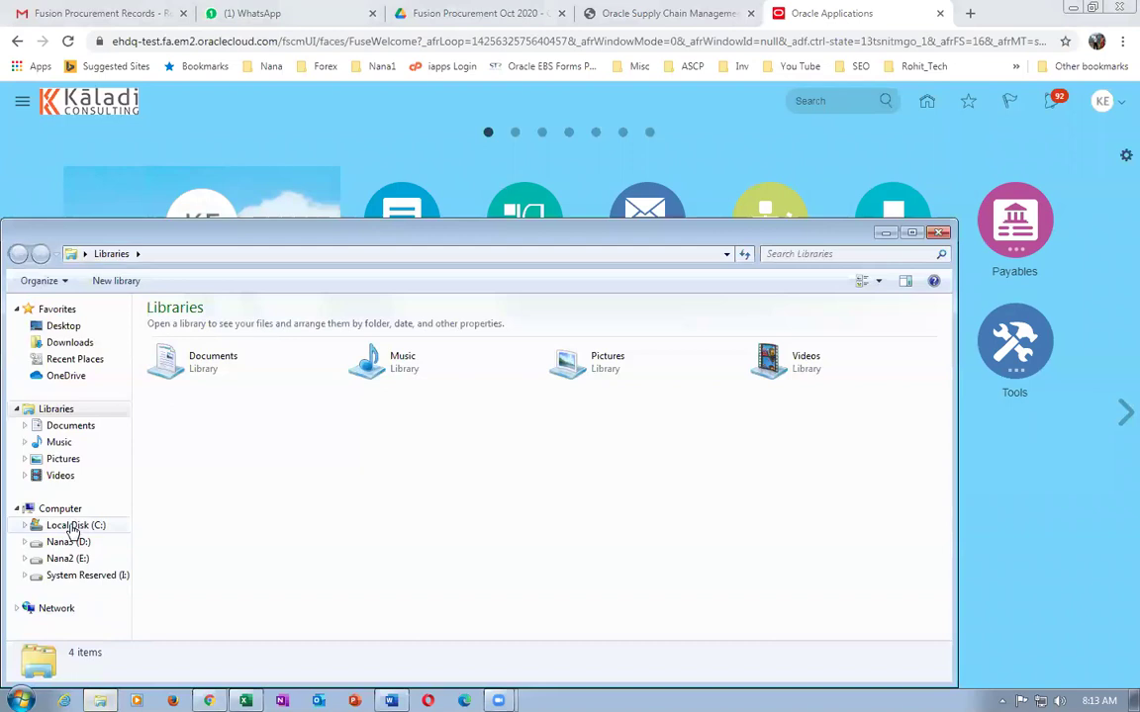
# Browse Local Disk (C:) to the Fusion_Procurement folder and open the Fusion Instances document.
pyautogui.click(75, 526)
pyautogui.scroll(-10, 338, 576)
pyautogui.press('f')
pyautogui.press('f')
pyautogui.press('f')
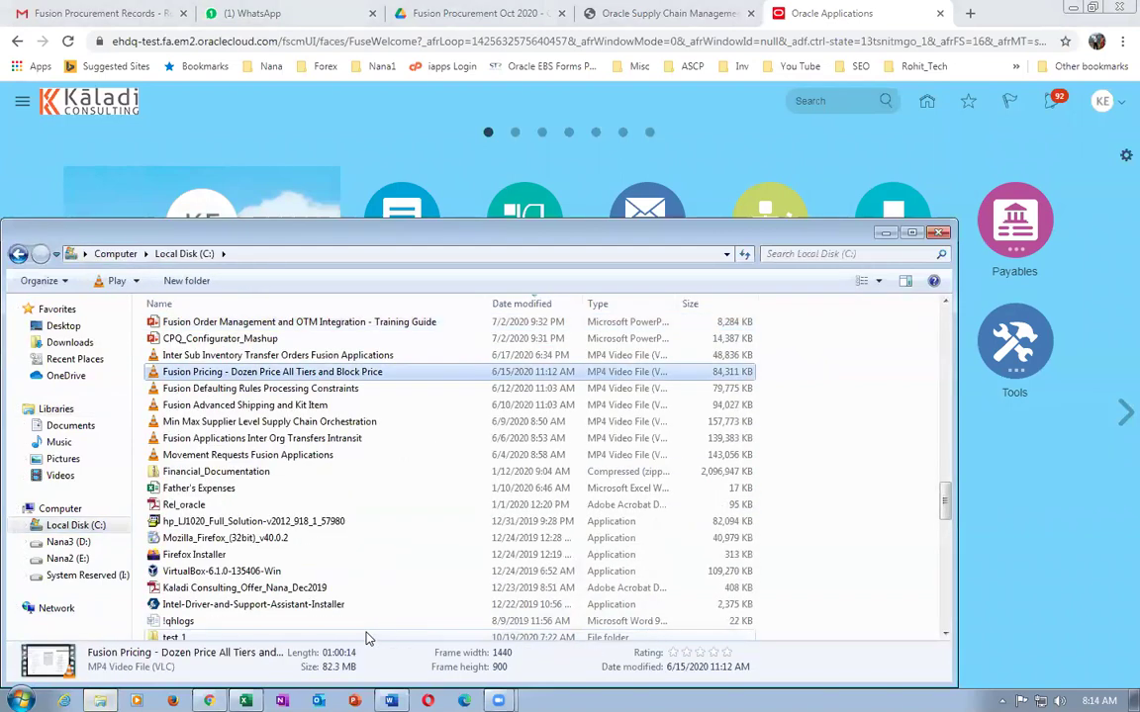
pyautogui.press('f')
pyautogui.press('f')
pyautogui.press('f')
pyautogui.press('f')
pyautogui.press('f')
pyautogui.press('f')
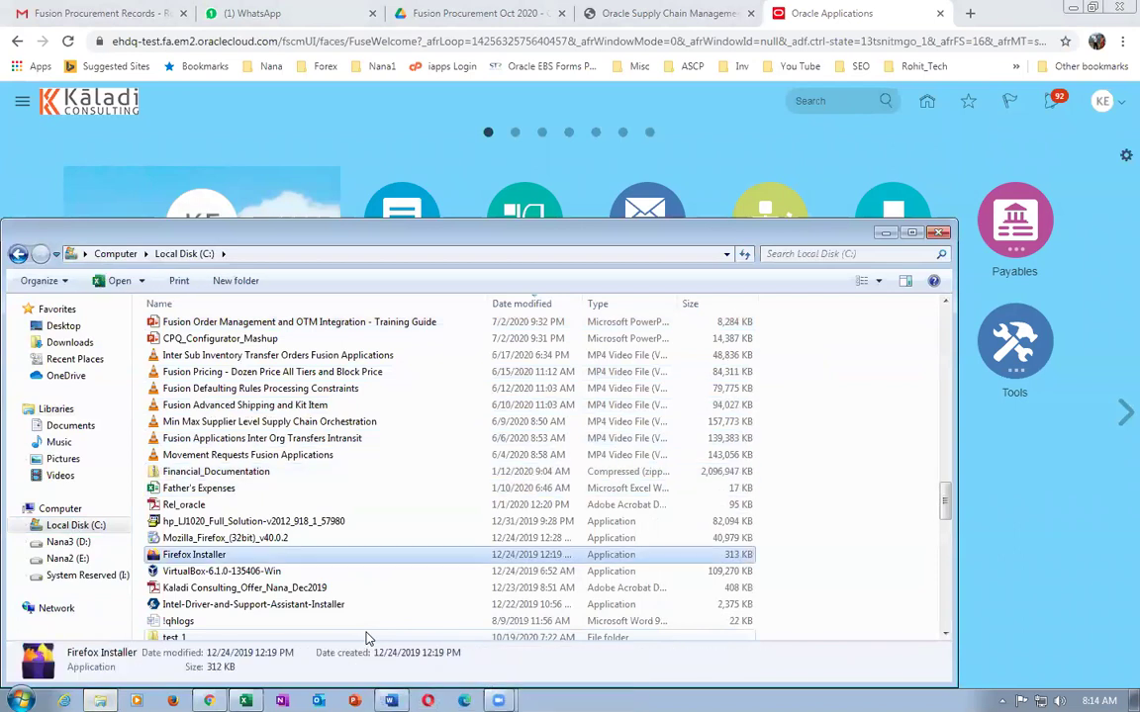
pyautogui.press('f')
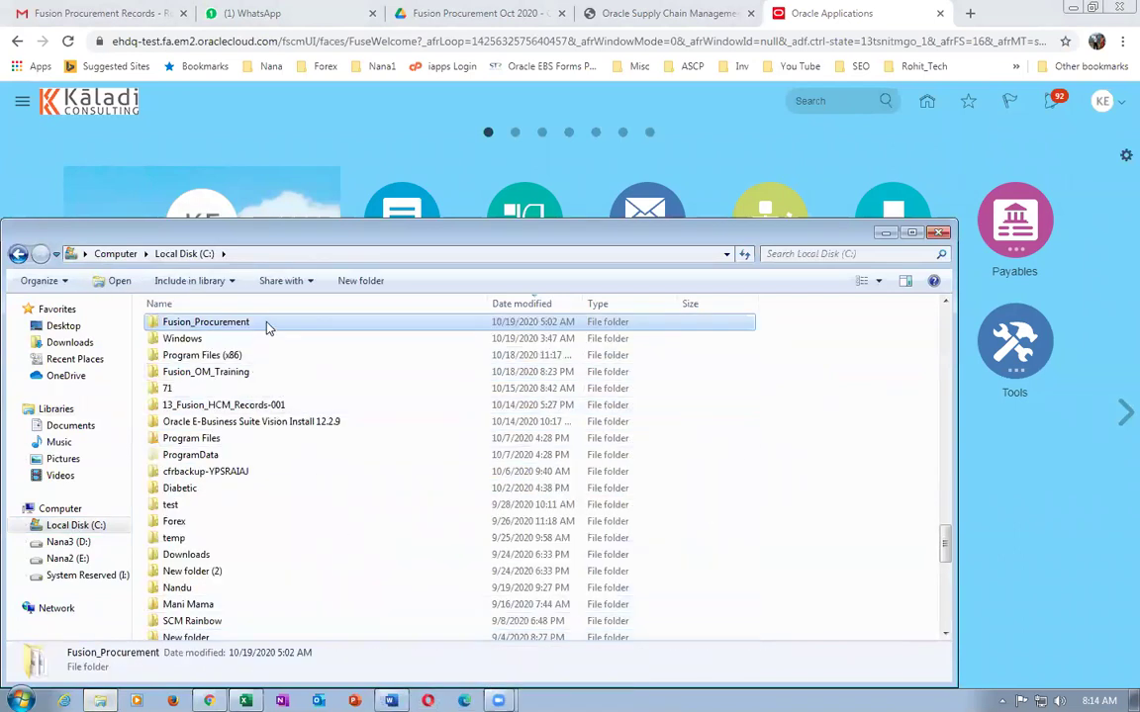
pyautogui.doubleClick(266, 328)
pyautogui.click(220, 380)
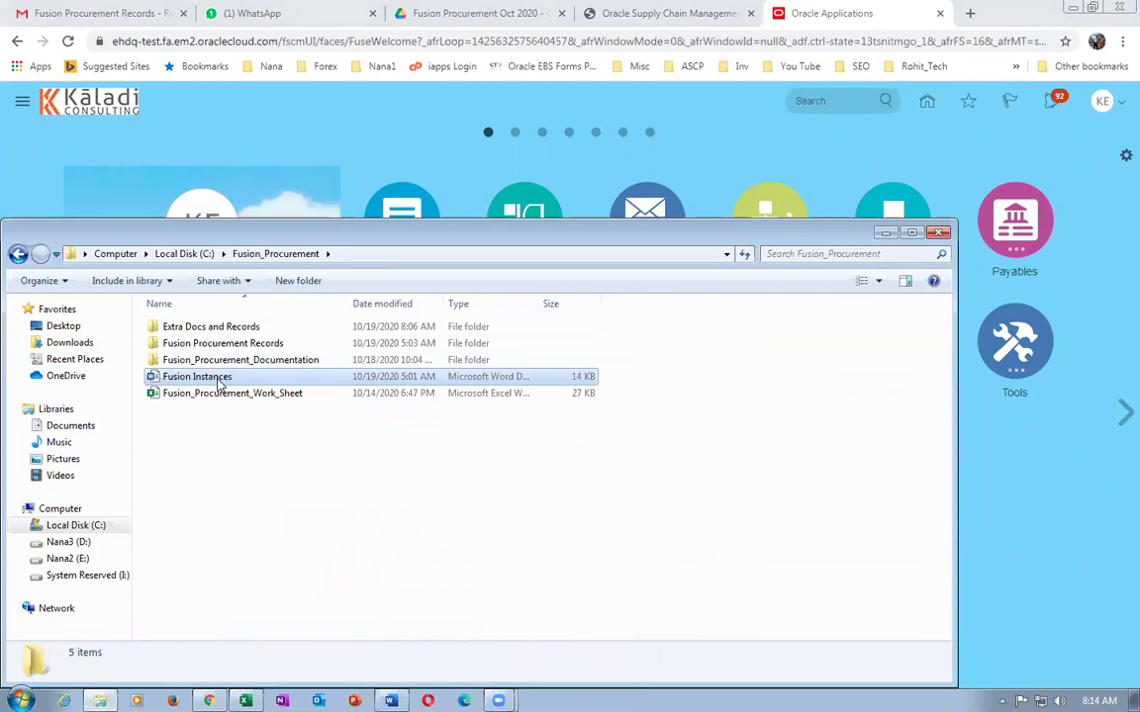
pyautogui.doubleClick(220, 380)
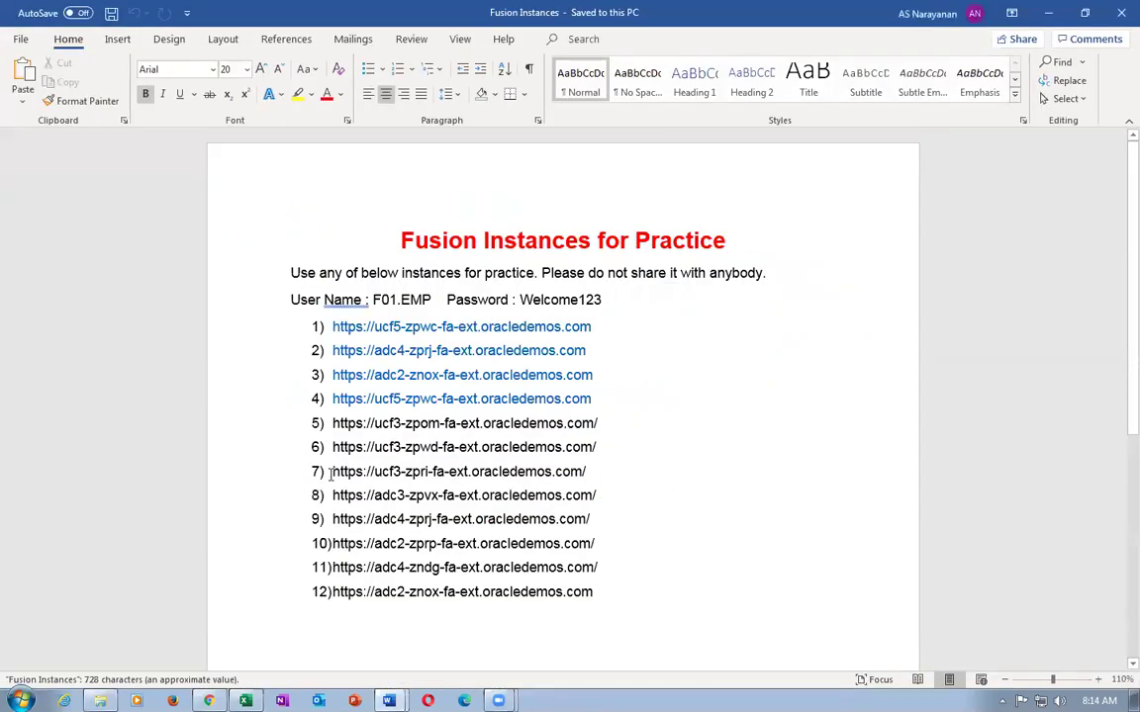
# Copy the seventh instance URL from the Fusion Instances list and return to the browser.
pyautogui.moveTo(589, 473); pyautogui.dragTo(333, 482)
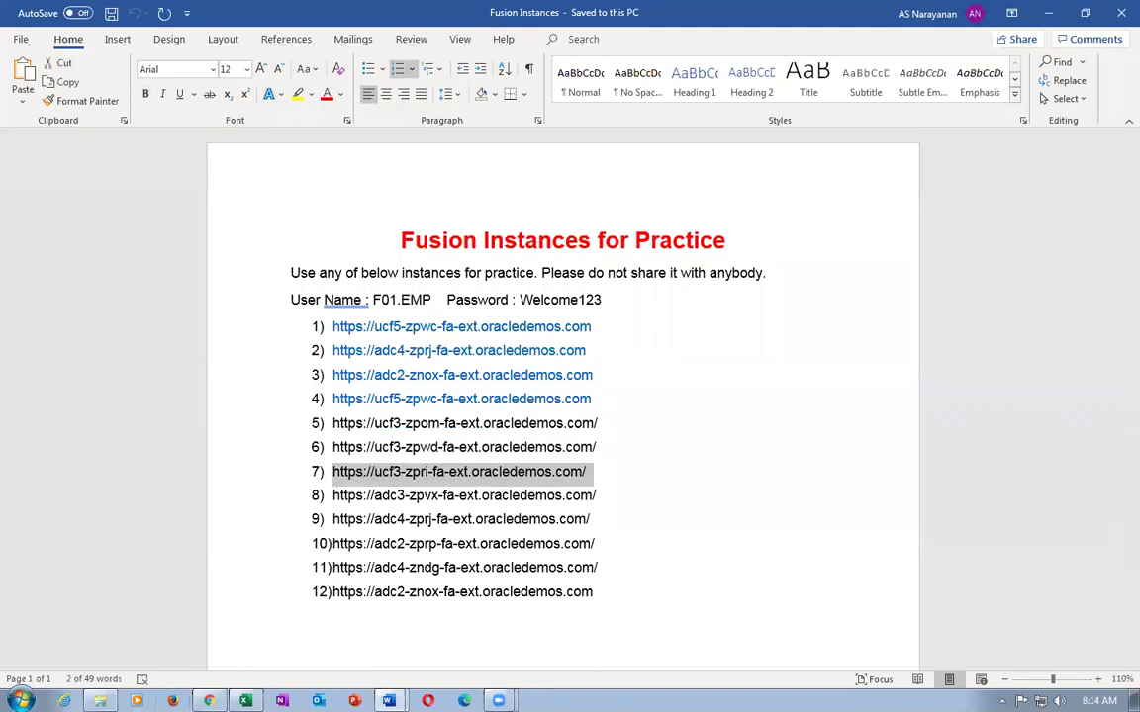
pyautogui.click(208, 700)
# Load the ucf3-zpri instance URL in a new tab and sign in with the practice user ID and password.
pyautogui.click(970, 13)
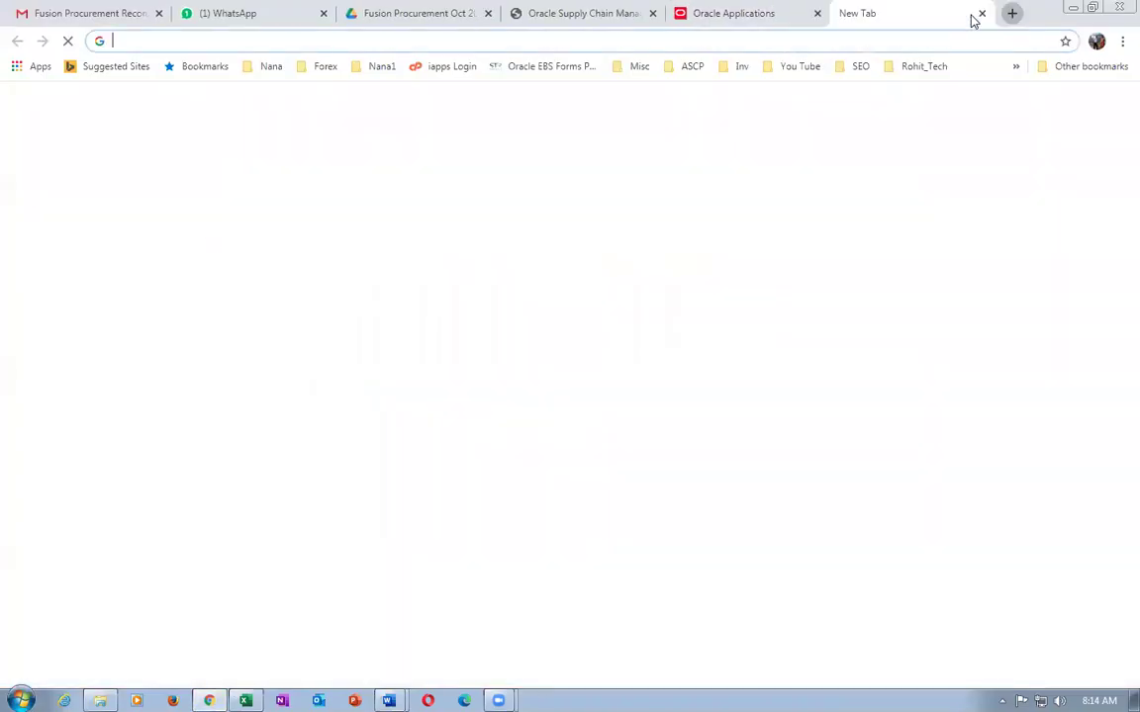
pyautogui.write('7)\thttps://ucf3-zpri-fa-ext.oracledemos.com/')
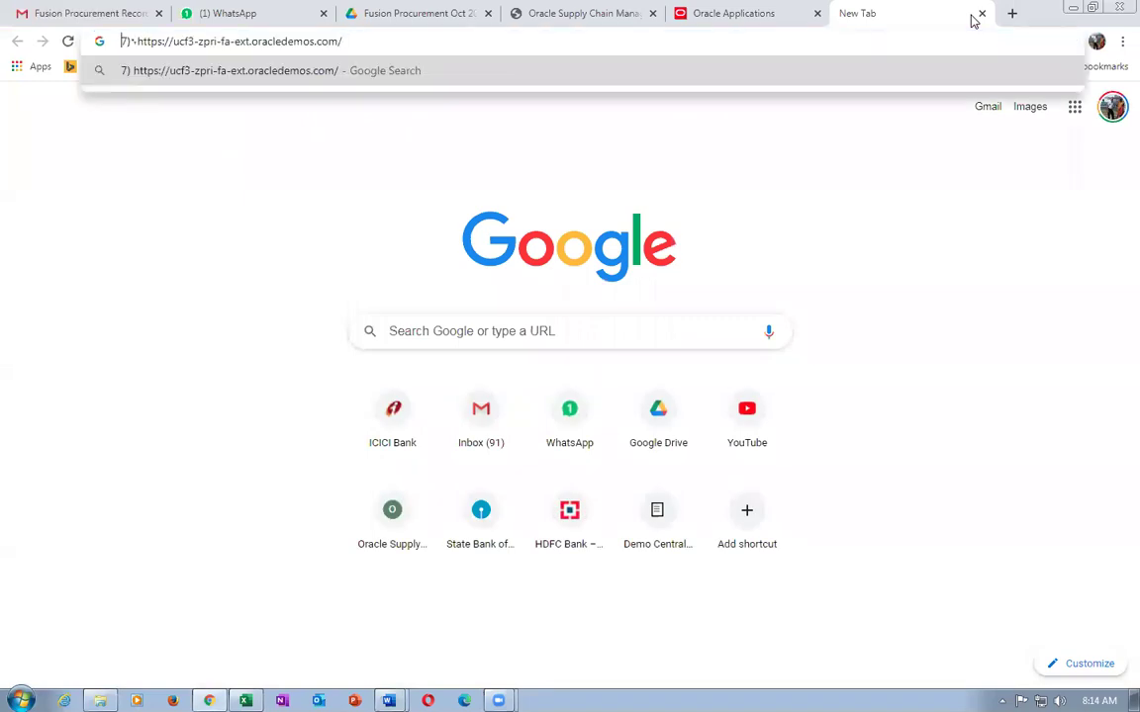
pyautogui.press('Delete')
pyautogui.press('Delete')
pyautogui.press('Delete')
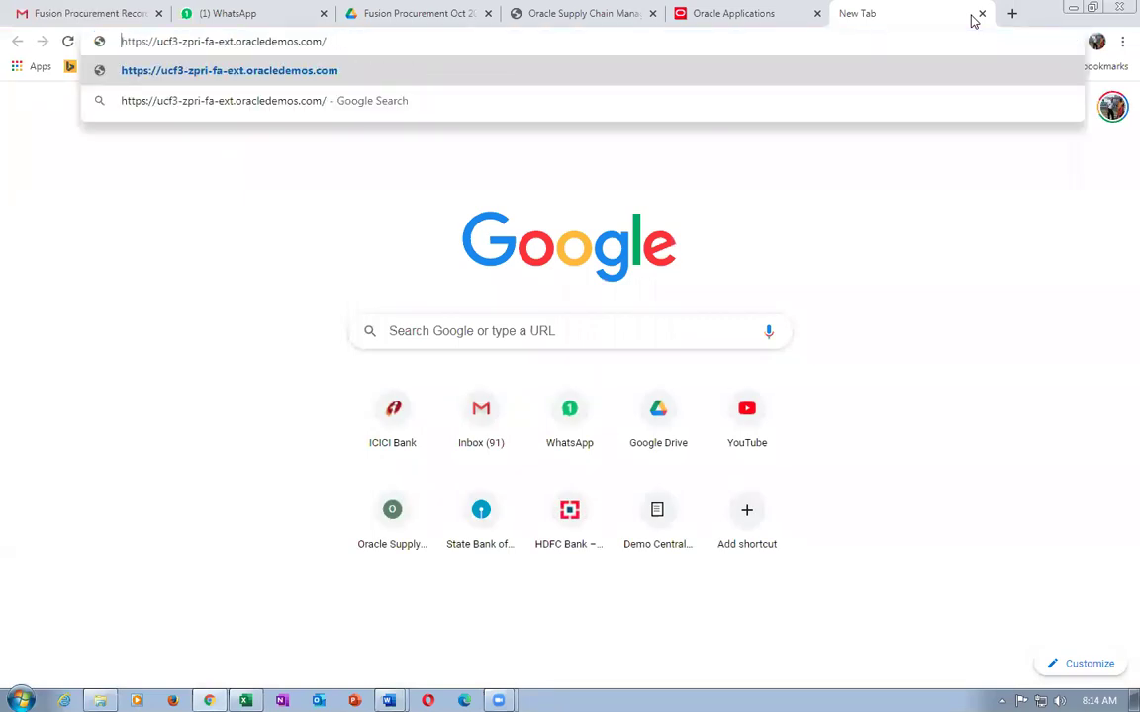
pyautogui.press('Return')
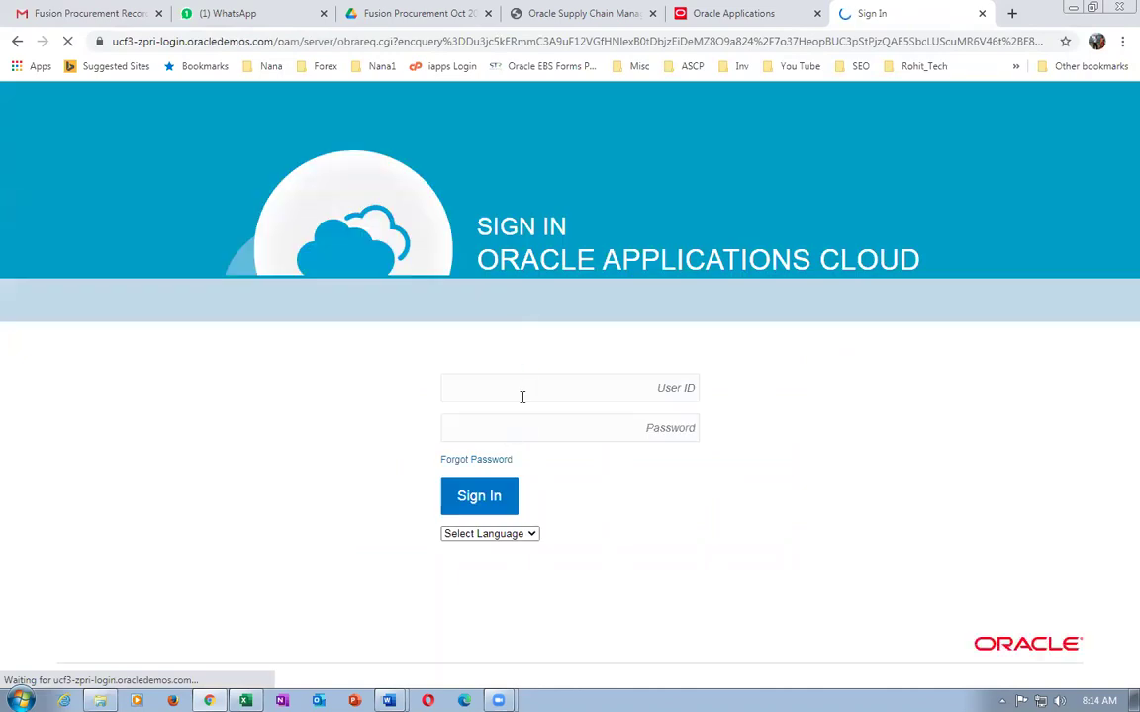
pyautogui.click(514, 398)
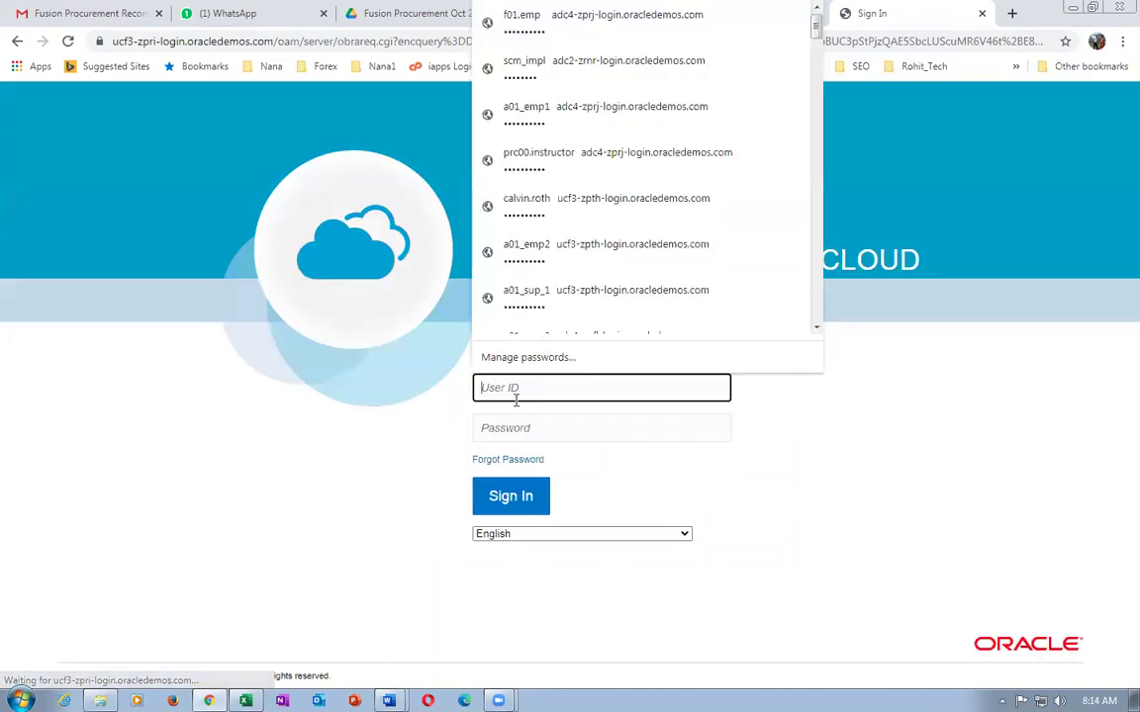
pyautogui.write('f01.emp')
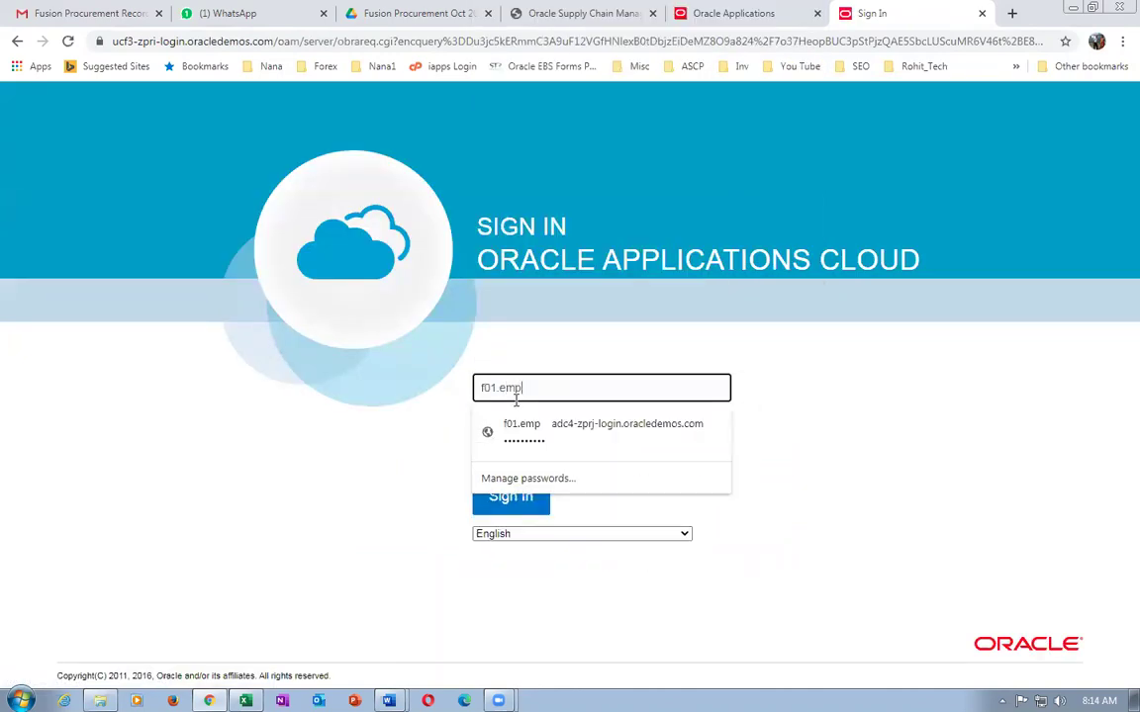
pyautogui.press('Tab')
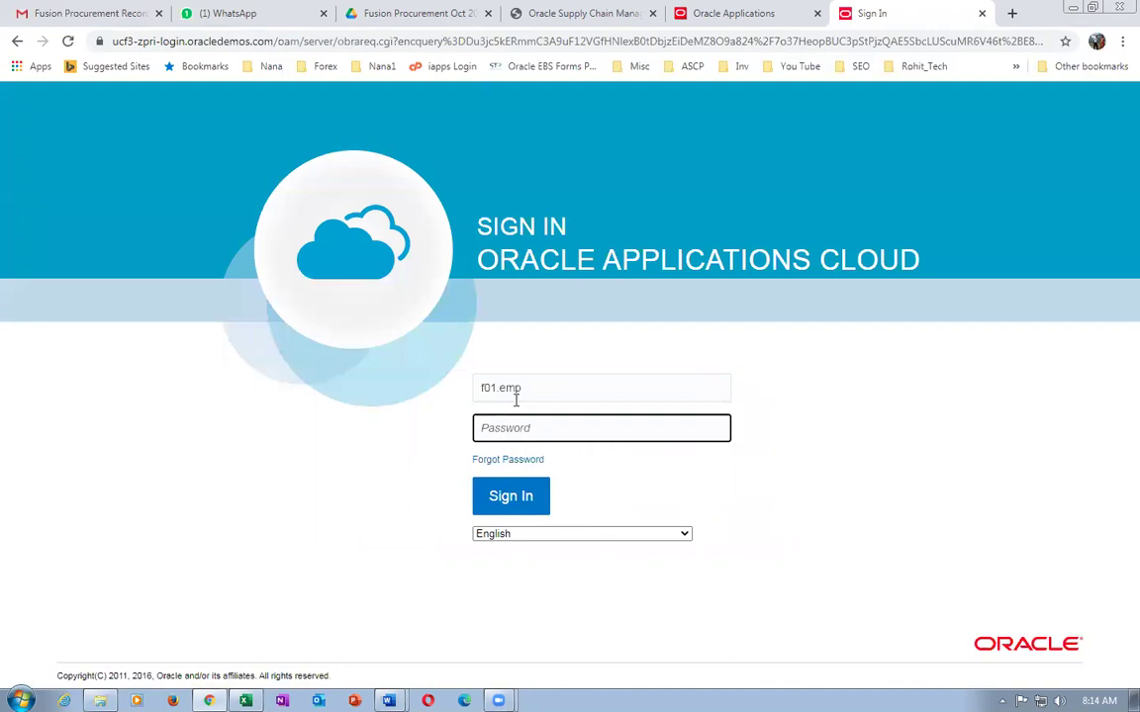
pyautogui.write('**')
pyautogui.click(508, 495)
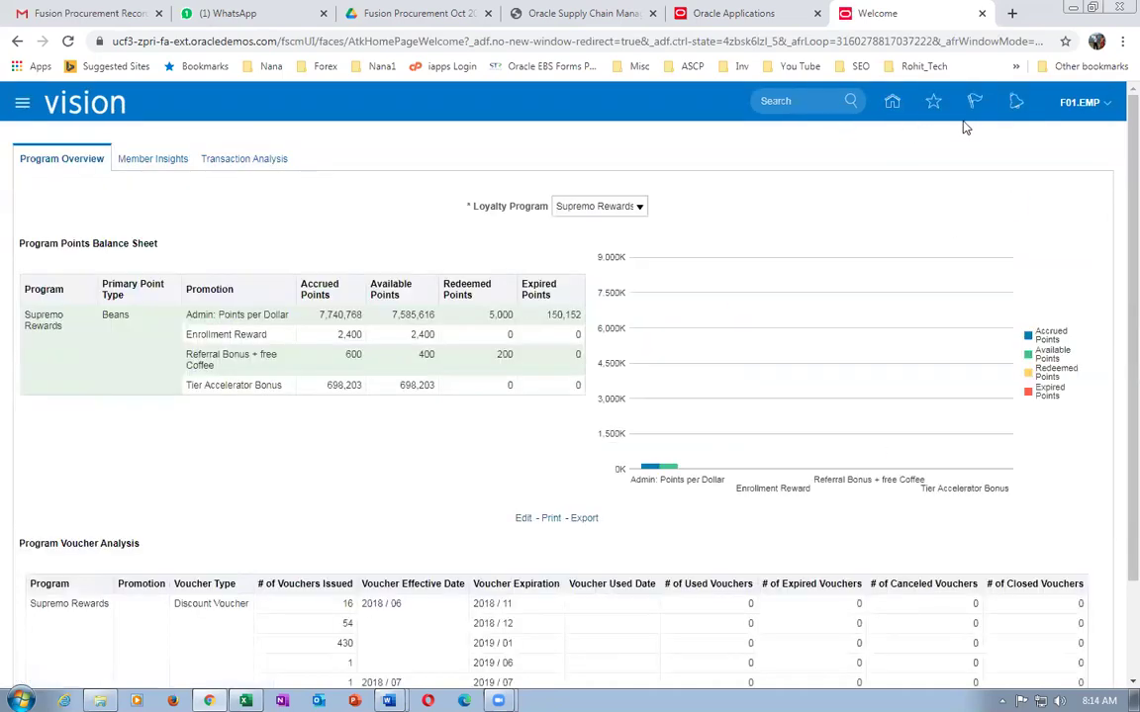
# Dismiss the no-person-ID error on the home page twice, then sign out of ucf3-zpri.
pyautogui.click(890, 105)
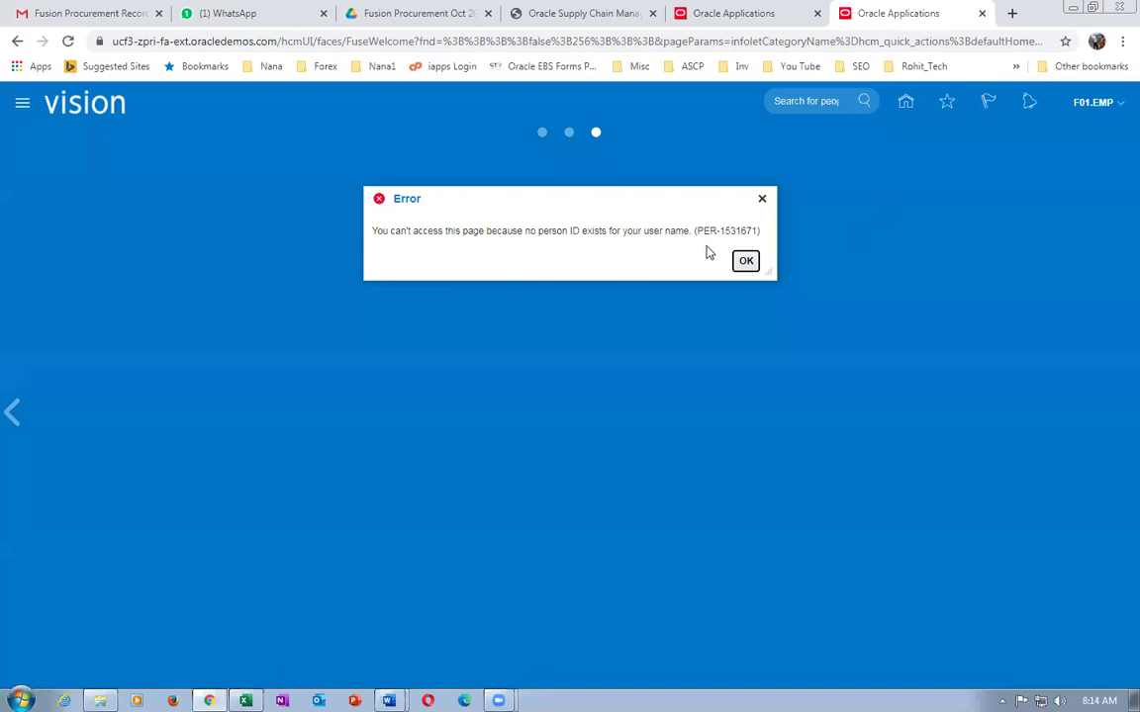
pyautogui.click(745, 261)
pyautogui.click(905, 102)
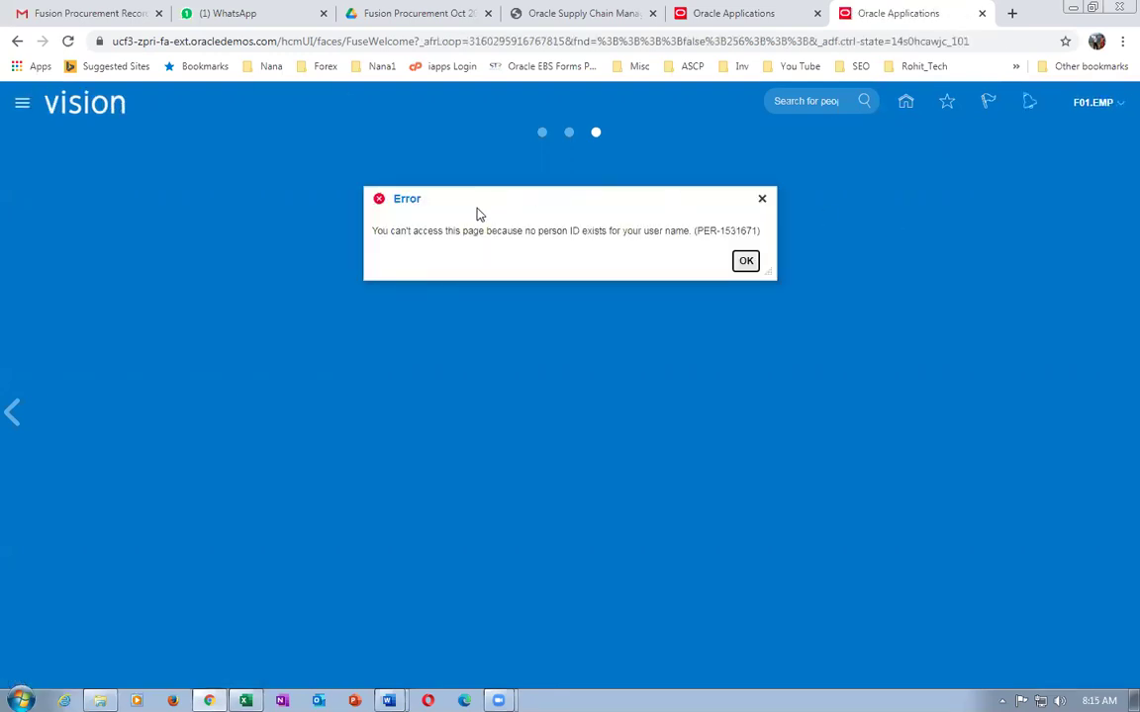
pyautogui.click(746, 261)
pyautogui.click(1110, 113)
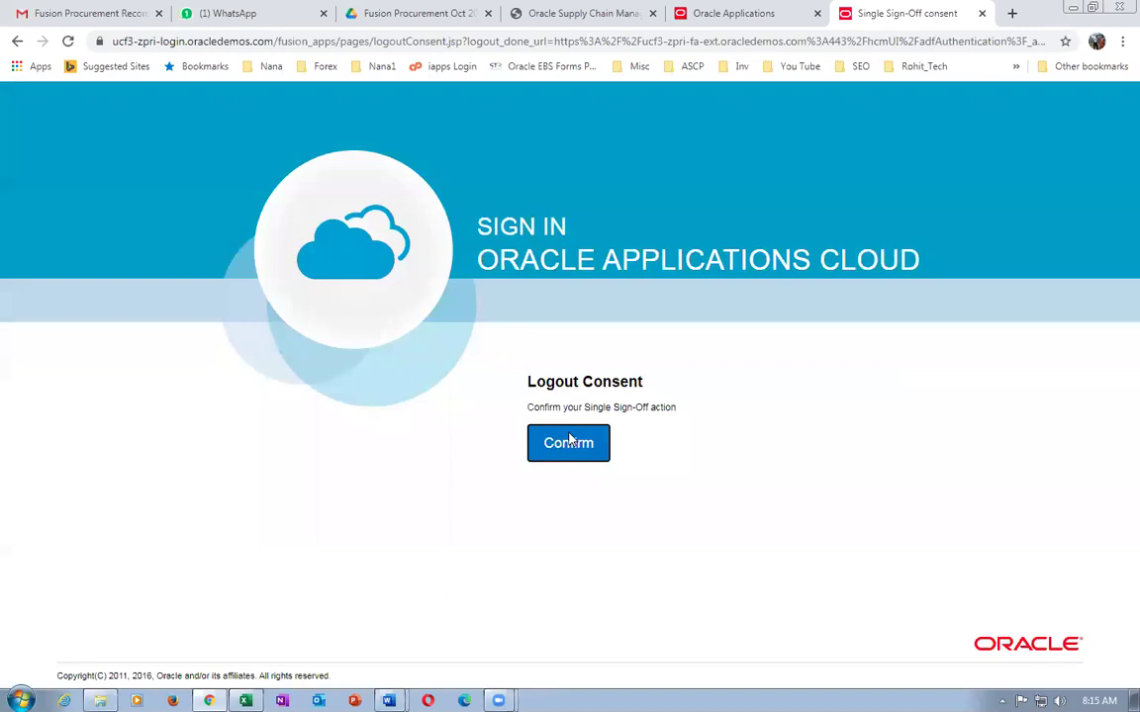
pyautogui.click(568, 442)
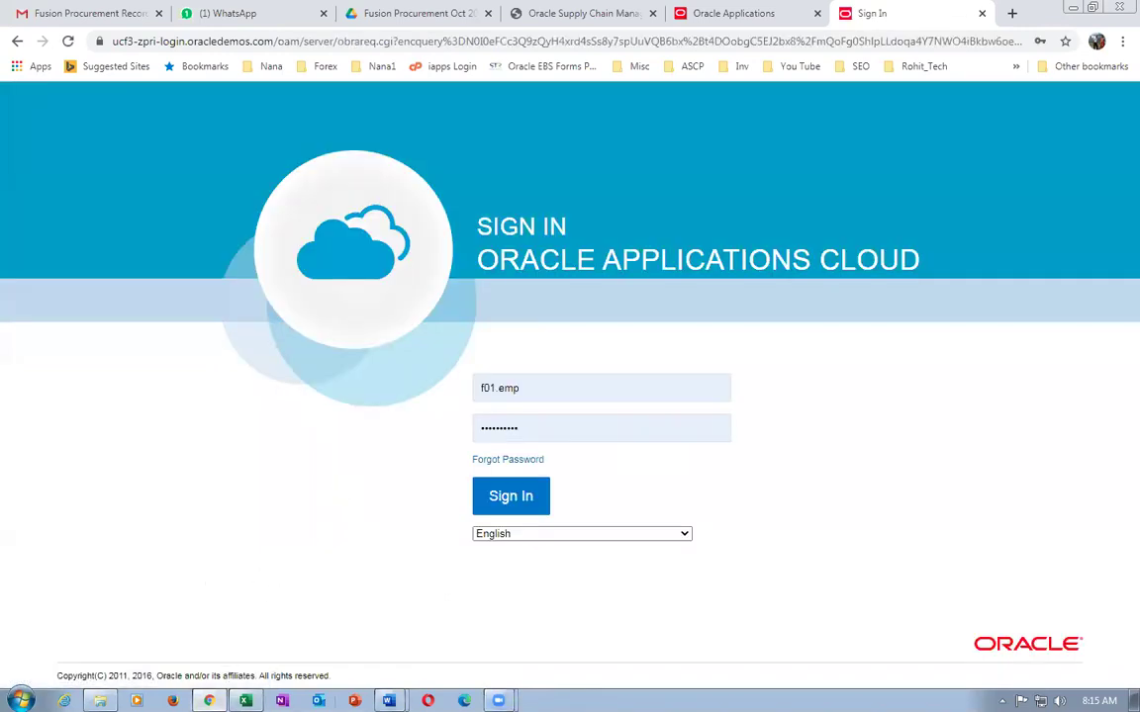
# Copy the ninth instance URL from the Fusion Instances document and go back to the browser.
pyautogui.moveTo(388, 700)
pyautogui.click(379, 611)
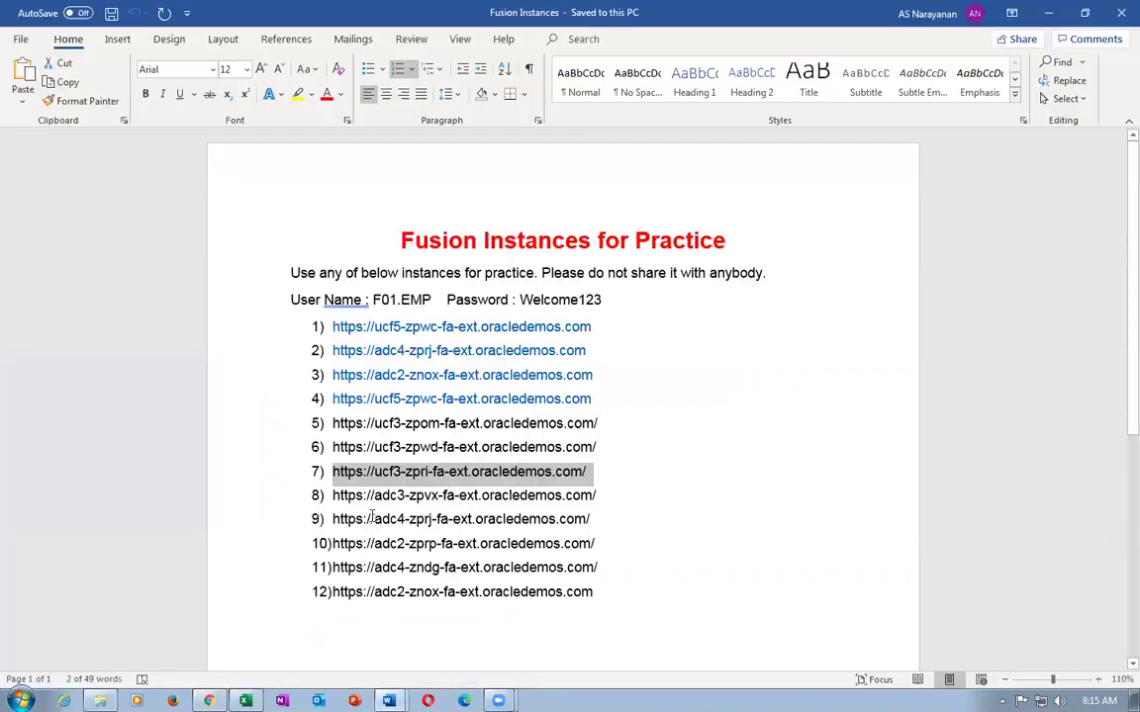
pyautogui.moveTo(334, 520); pyautogui.dragTo(600, 526)
pyautogui.hotkey('alt', 'Tab')
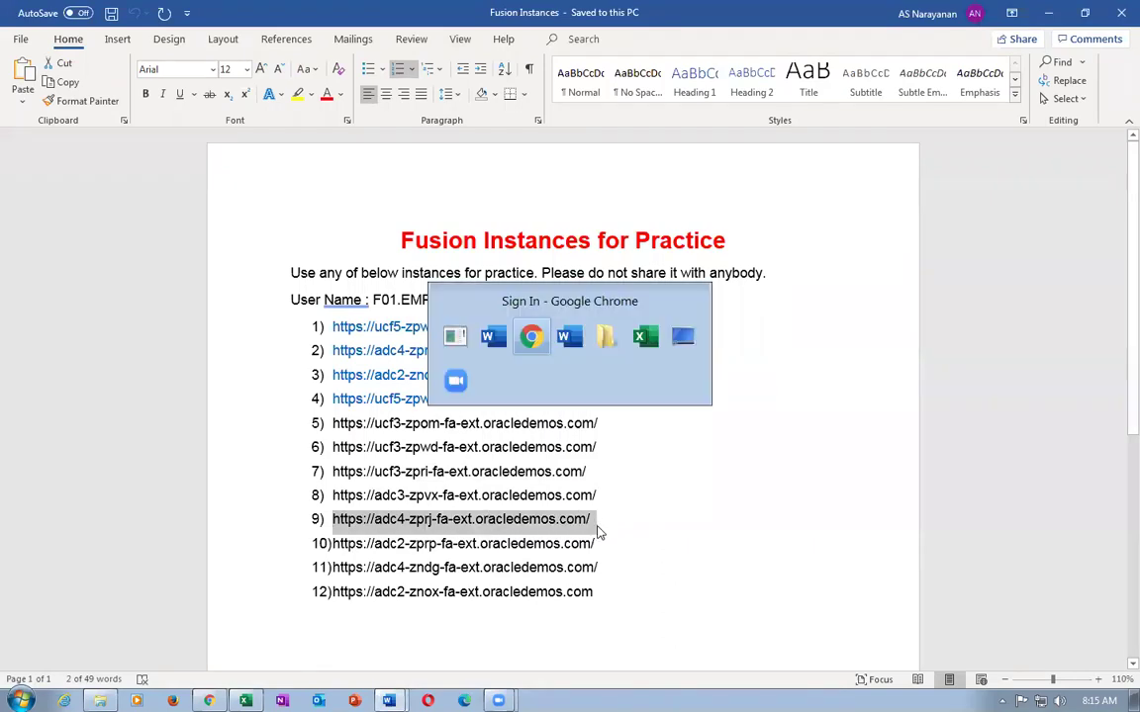
# Paste the ninth instance URL into the address bar, then close the mistaken search results.
pyautogui.click(953, 41)
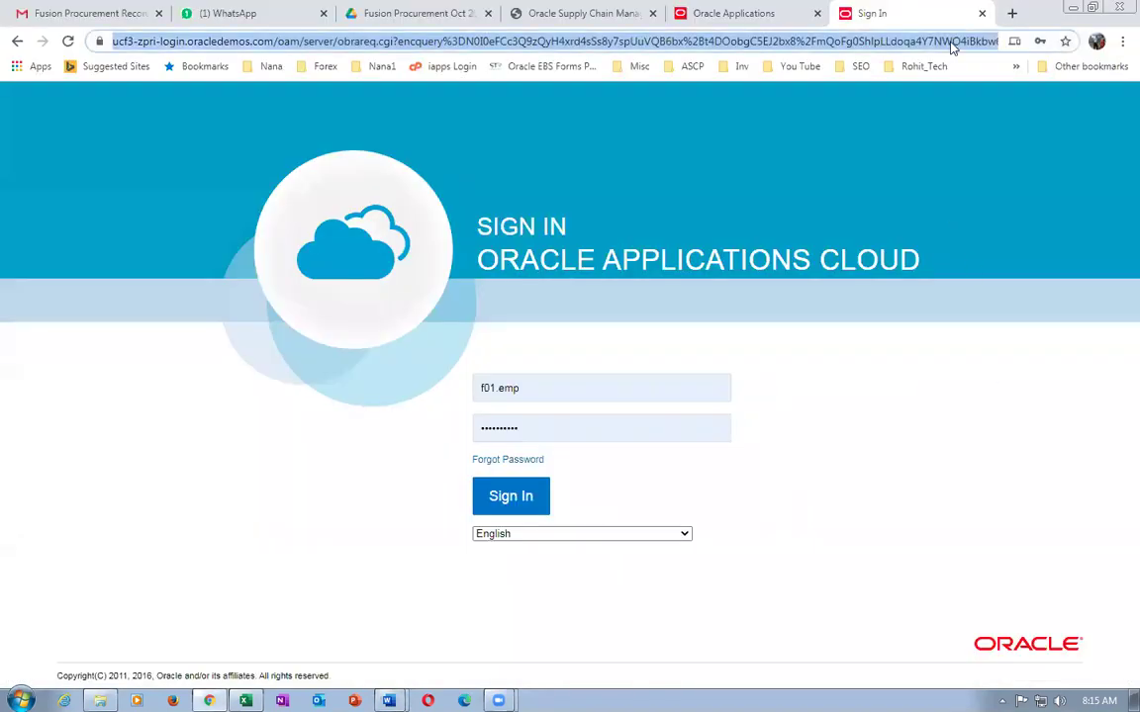
pyautogui.write('9) https://adc4-zprj-fa-ext.oracledemos.com/')
pyautogui.press('Return')
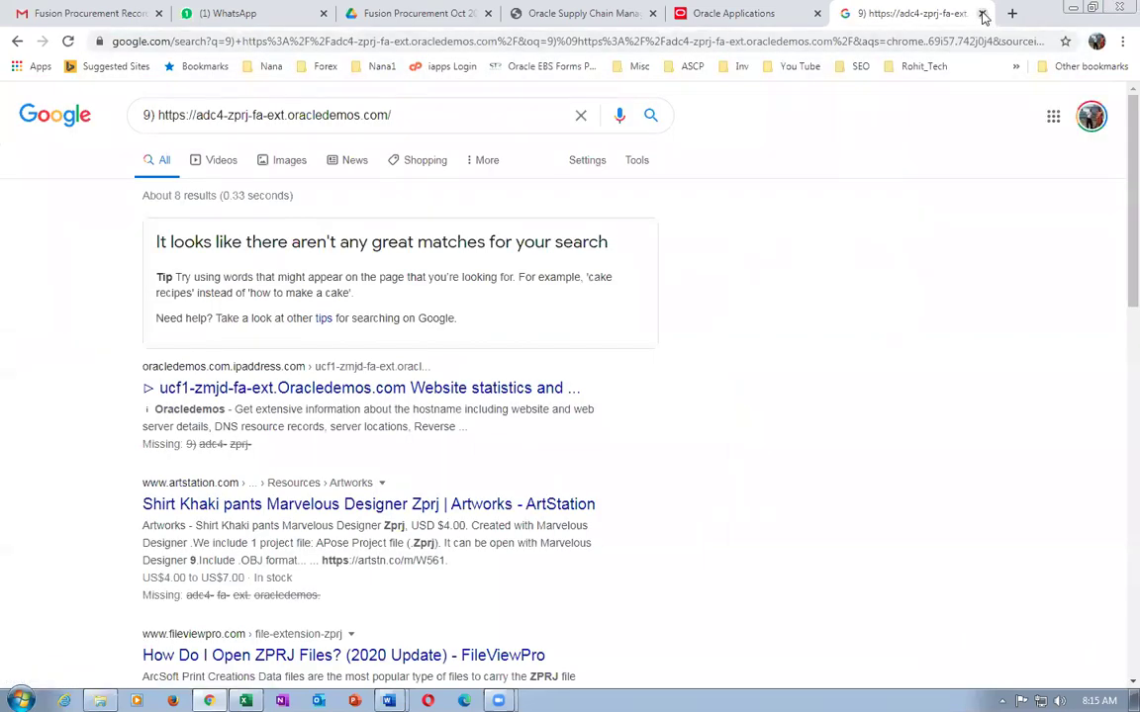
pyautogui.middleClick(886, 15)
# Load the adc4-zprj instance in a new tab, sign in, and leave for the home page.
pyautogui.click(874, 14)
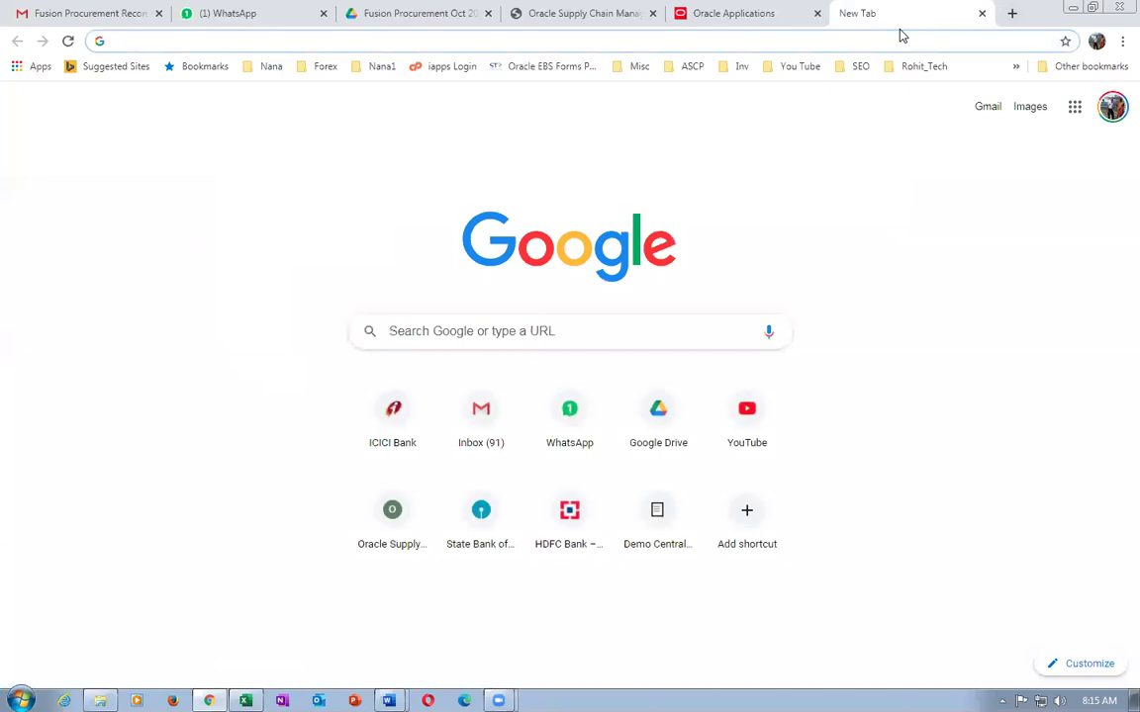
pyautogui.write('9) https://adc4-zprj-fa-ext.oracledemos.com/')
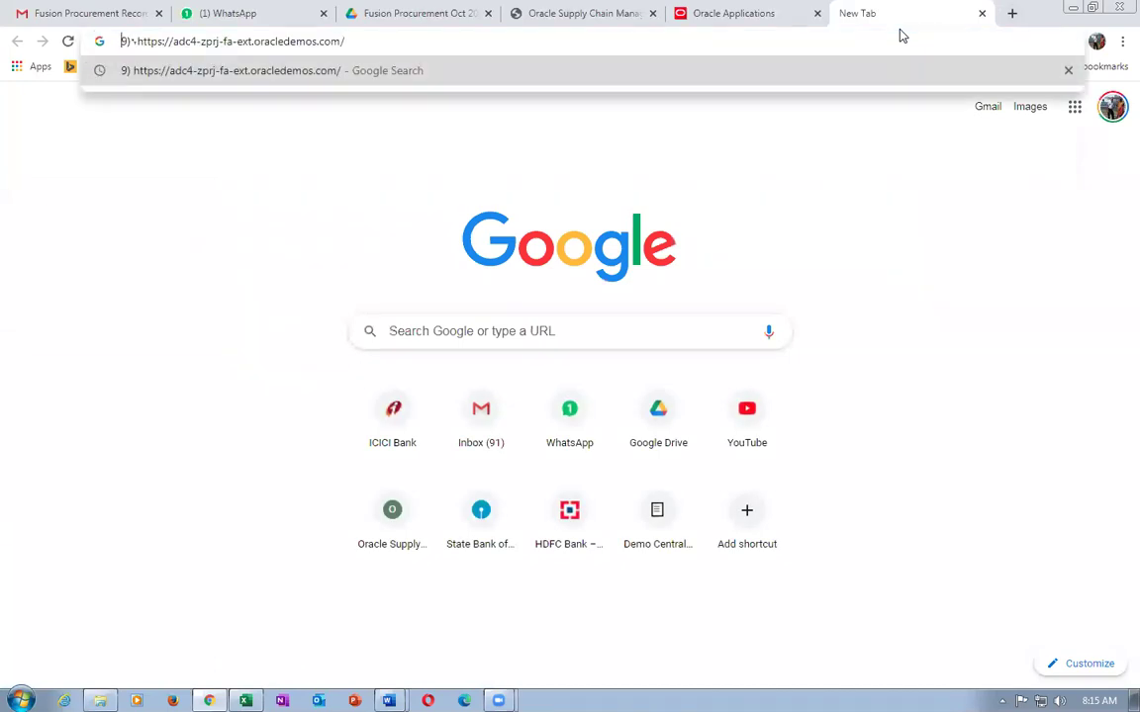
pyautogui.press('Delete')
pyautogui.press('Delete')
pyautogui.press('Delete')
pyautogui.press('Delete')
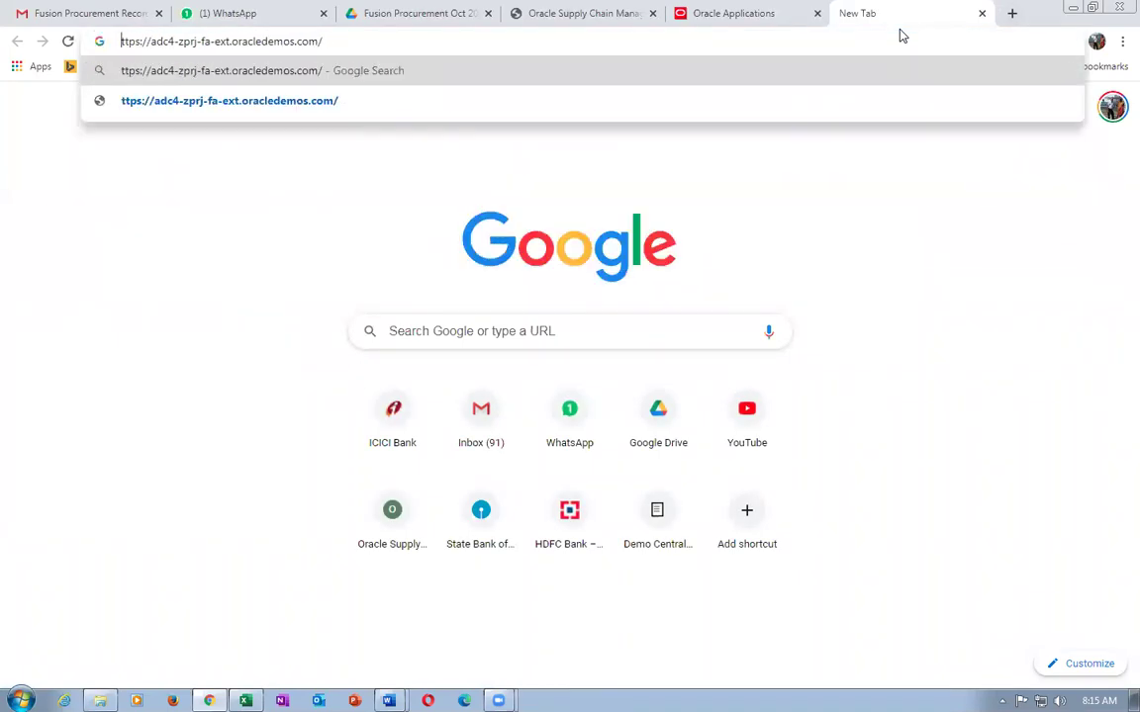
pyautogui.write('h')
pyautogui.press('Return')
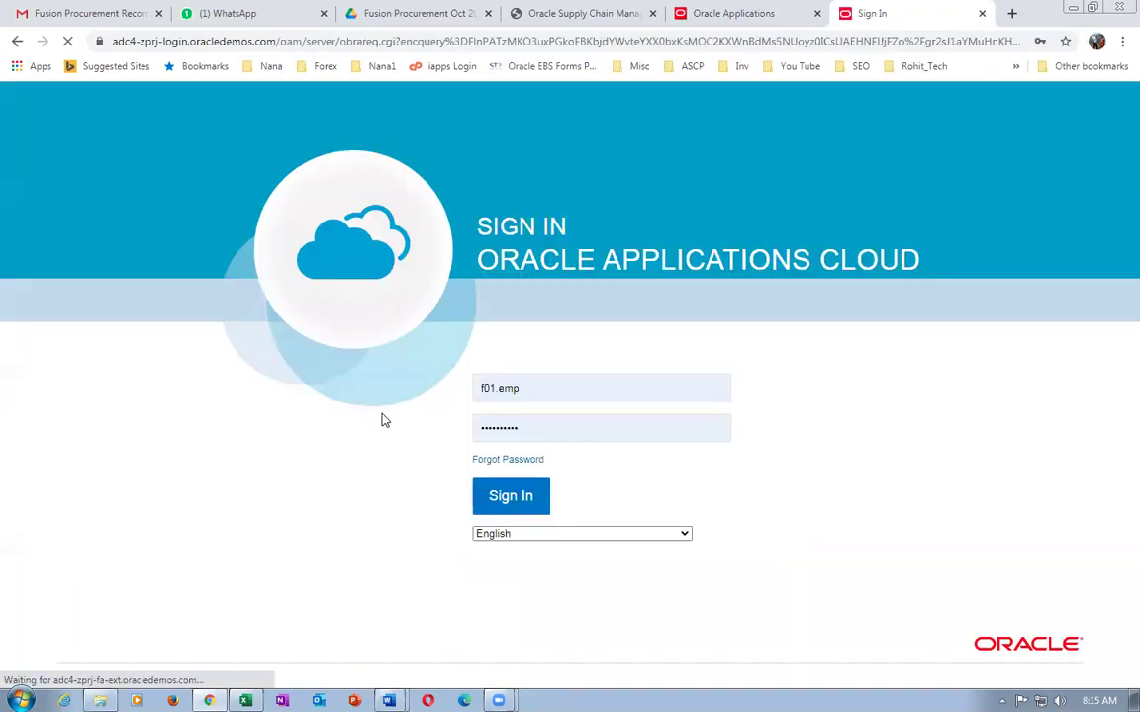
pyautogui.click(527, 508)
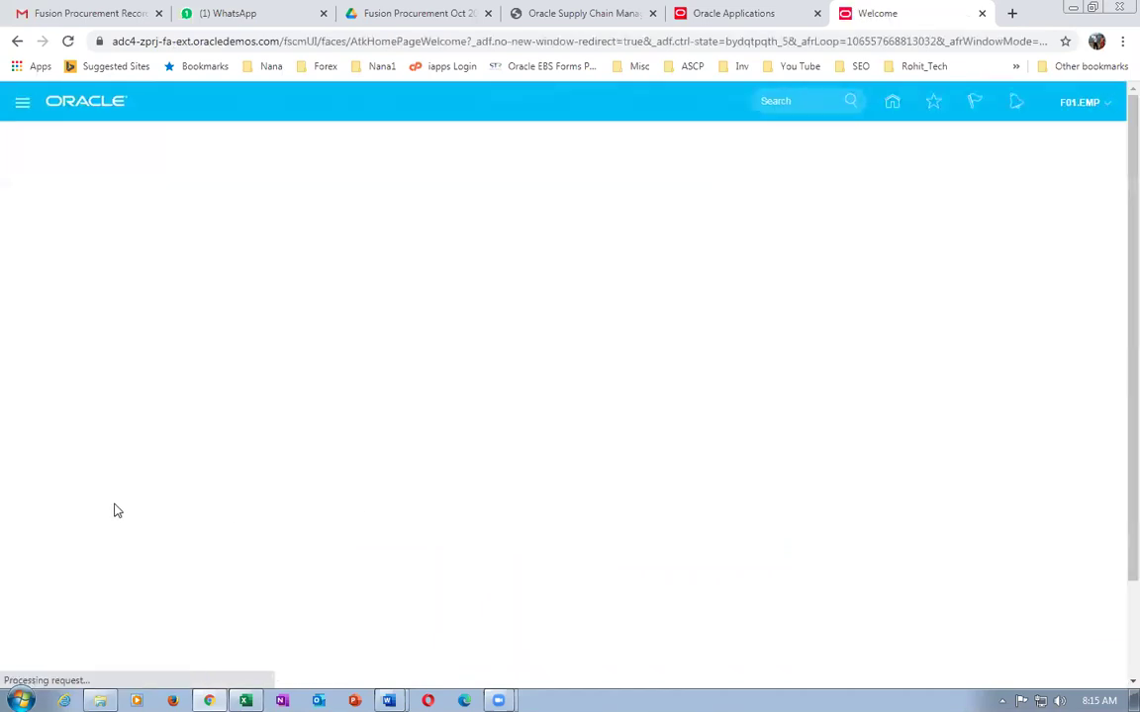
pyautogui.click(894, 107)
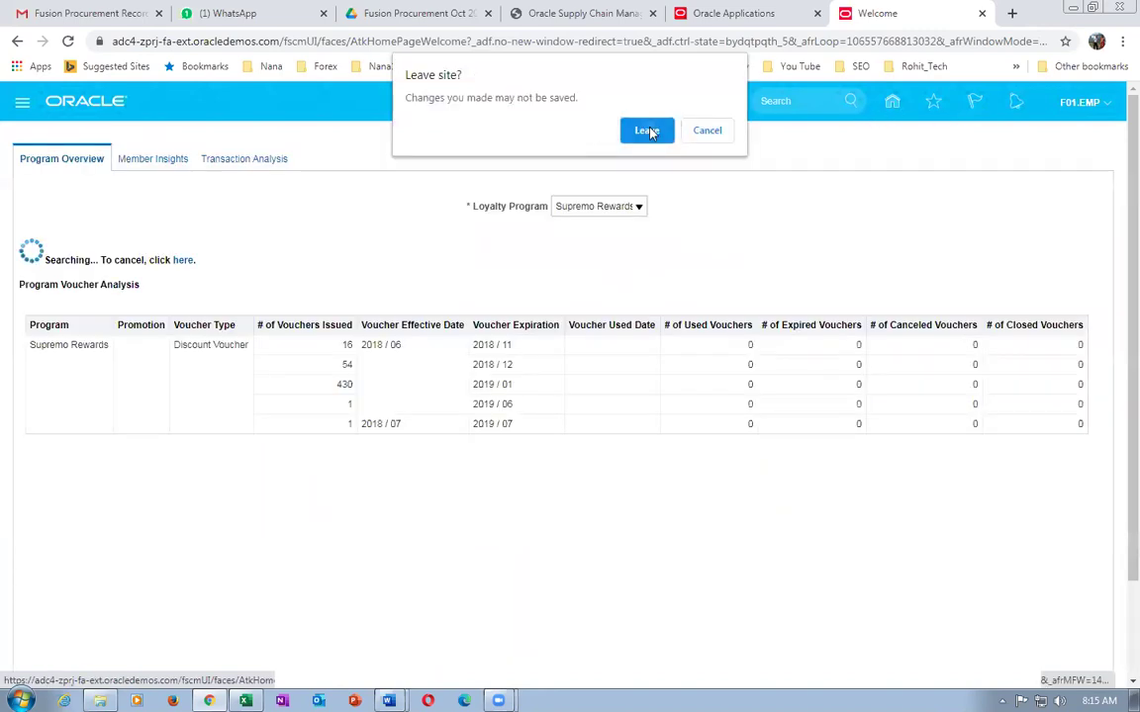
pyautogui.click(645, 130)
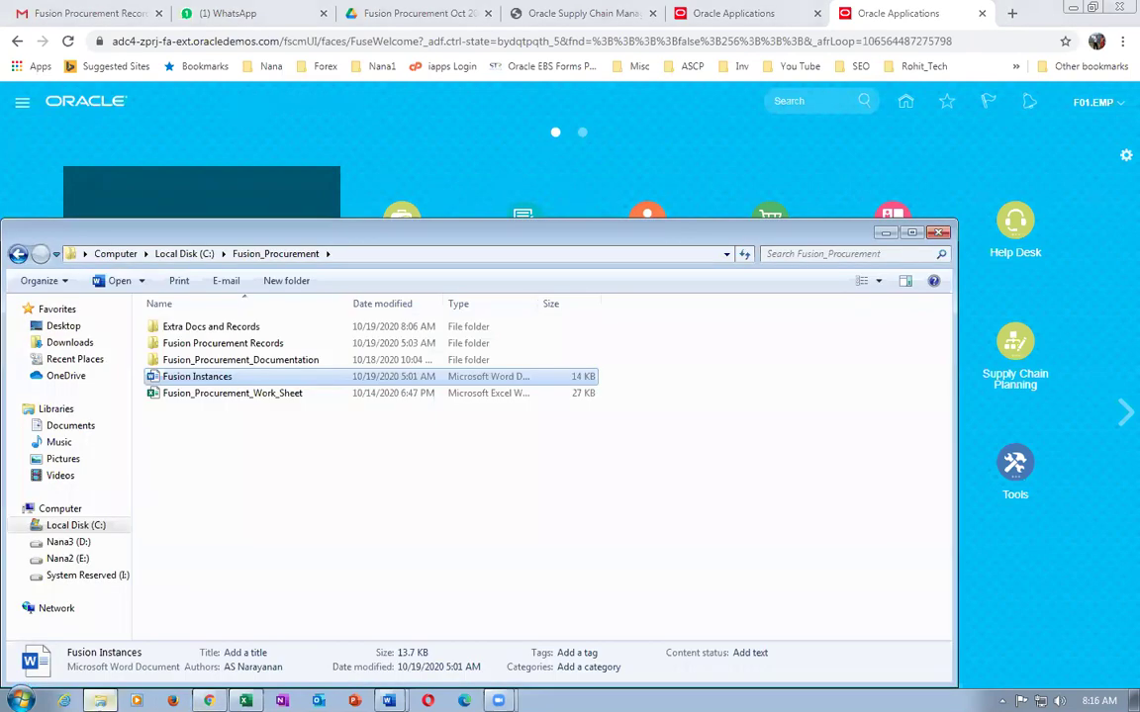
# Look at 01_Spring_Board_Customization in the Extra Docs and Records folder, then close that folder.
pyautogui.click(170, 607)
pyautogui.doubleClick(215, 328)
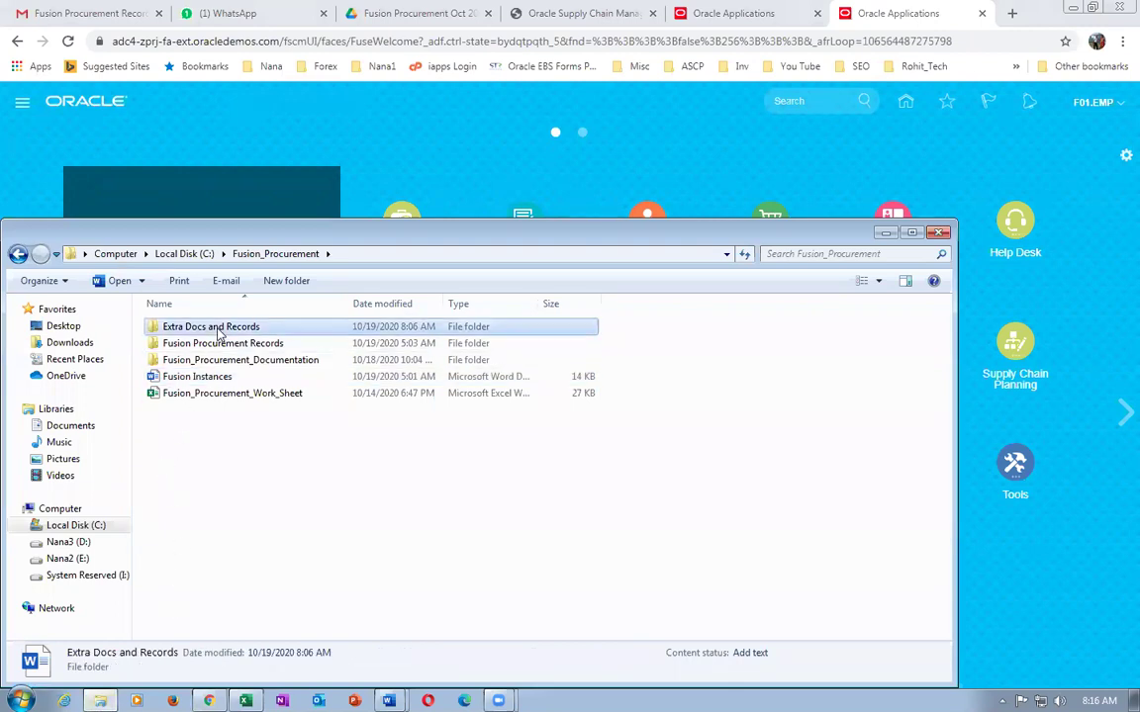
pyautogui.click(222, 331)
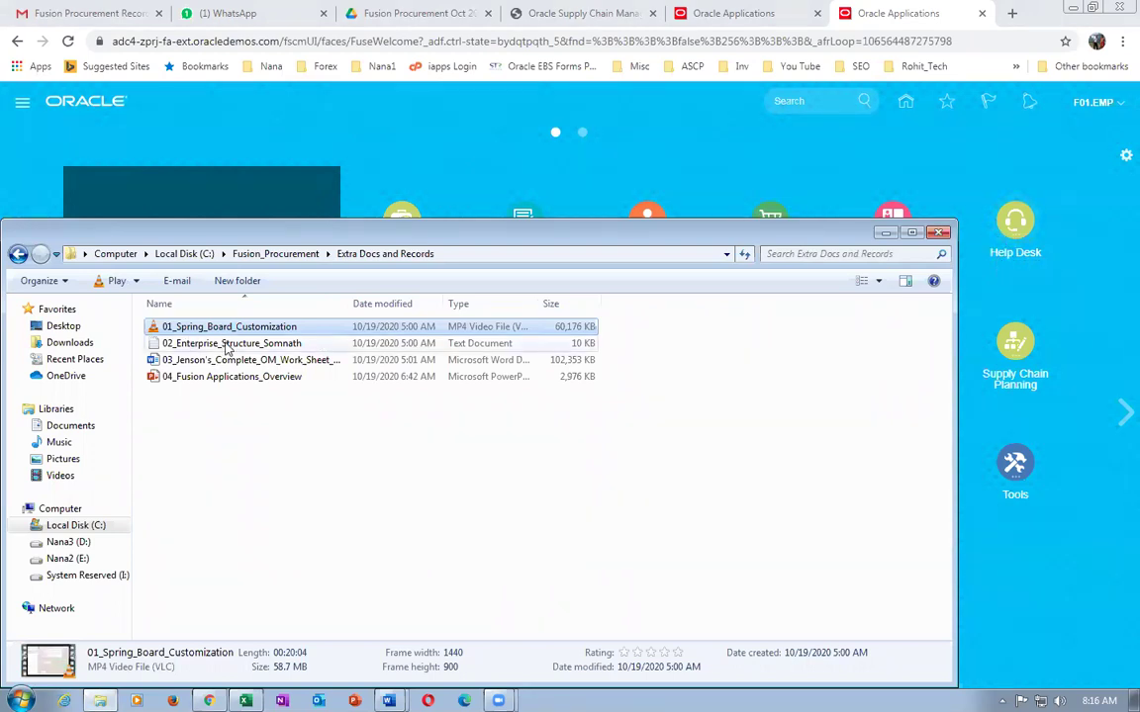
pyautogui.click(940, 233)
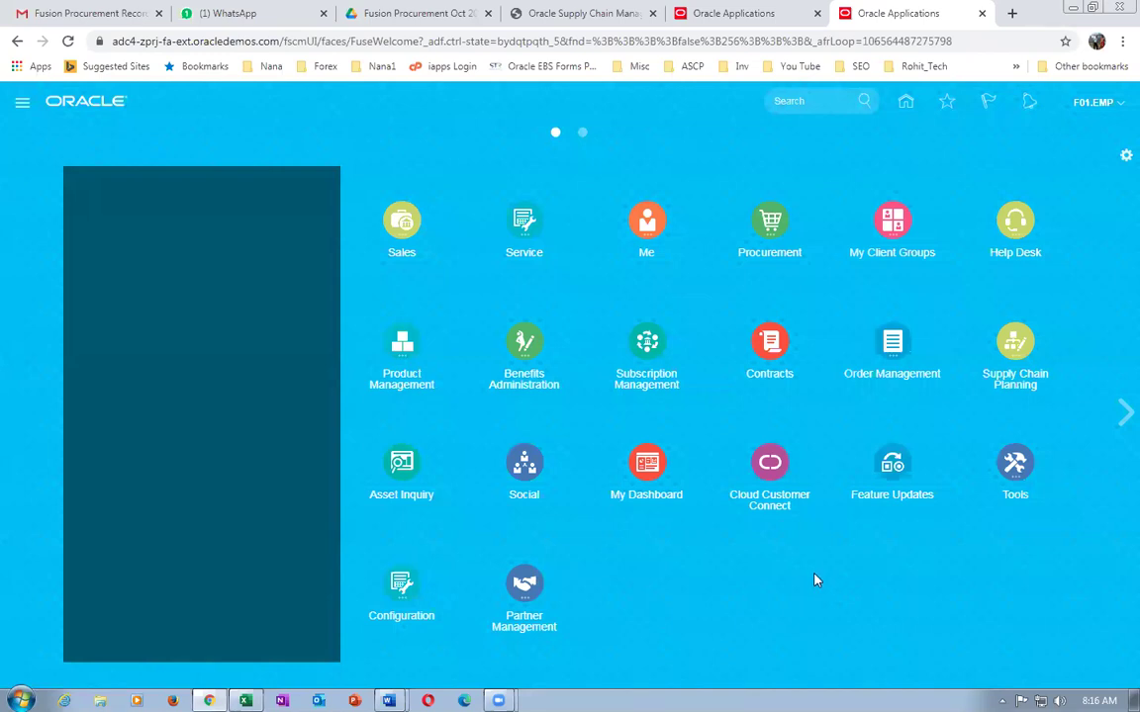
pyautogui.click(1096, 110)
# Close the demo Oracle Applications tab and open Windows Explorer from the taskbar.
pyautogui.click(982, 13)
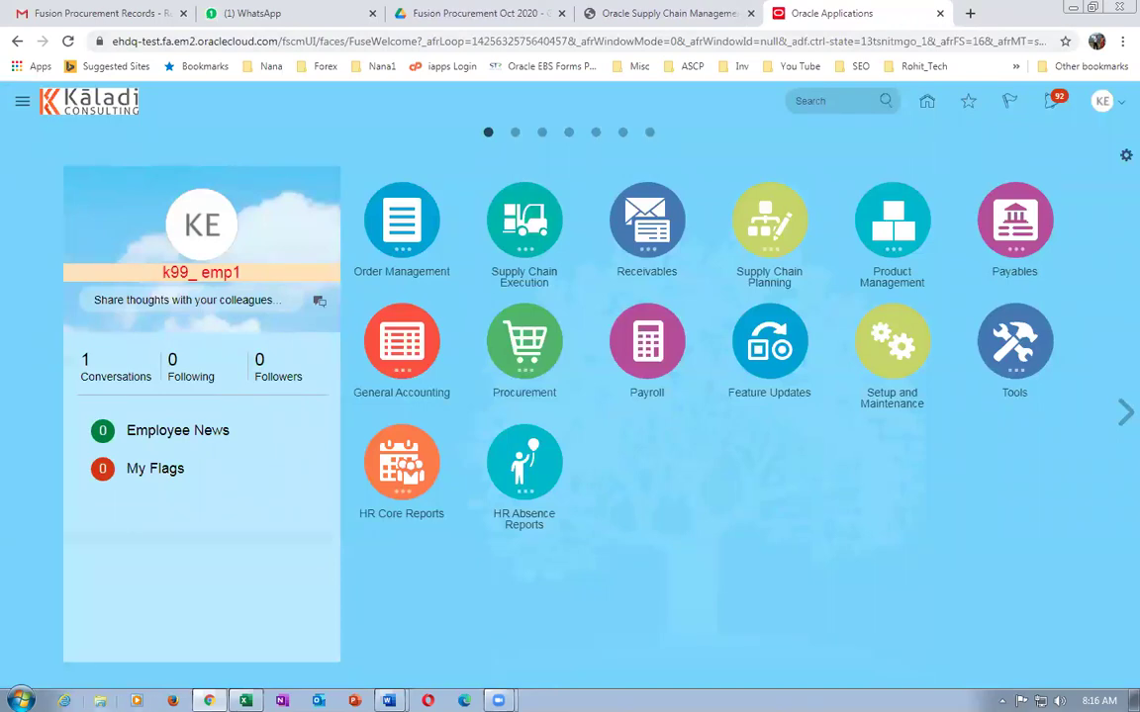
pyautogui.click(99, 701)
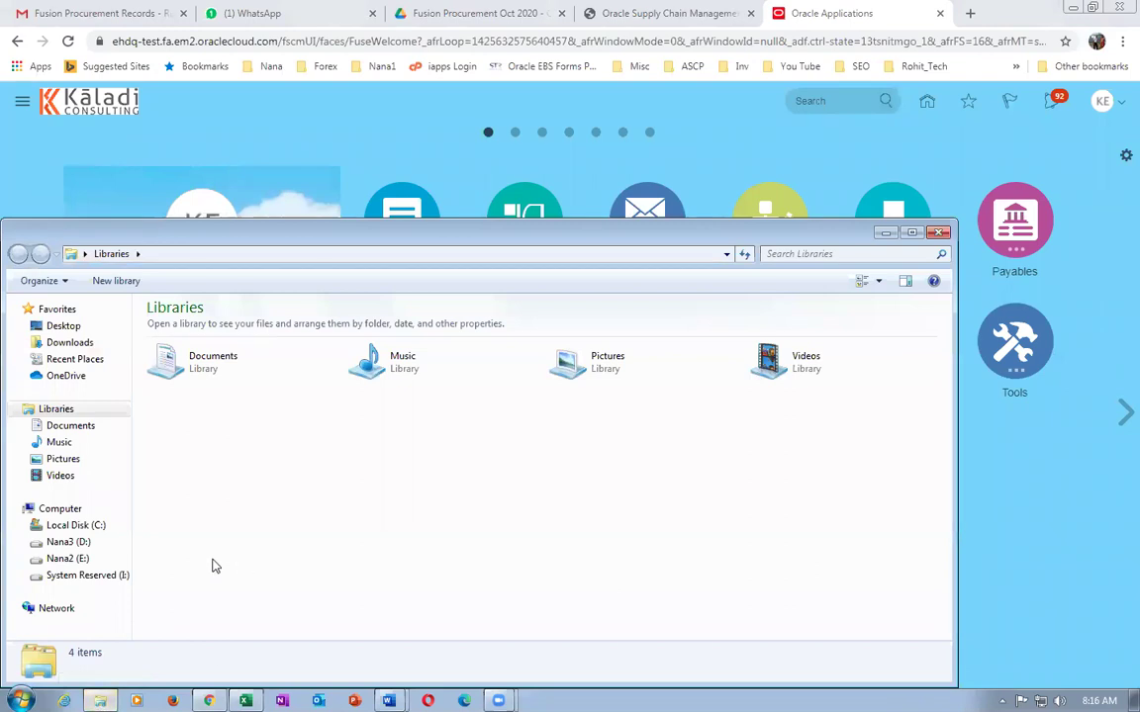
# Navigate Local Disk (C:) to Fusion_Procurement and open the Fusion_Procurement_Work_Sheet workbook.
pyautogui.click(86, 531)
pyautogui.click(247, 460)
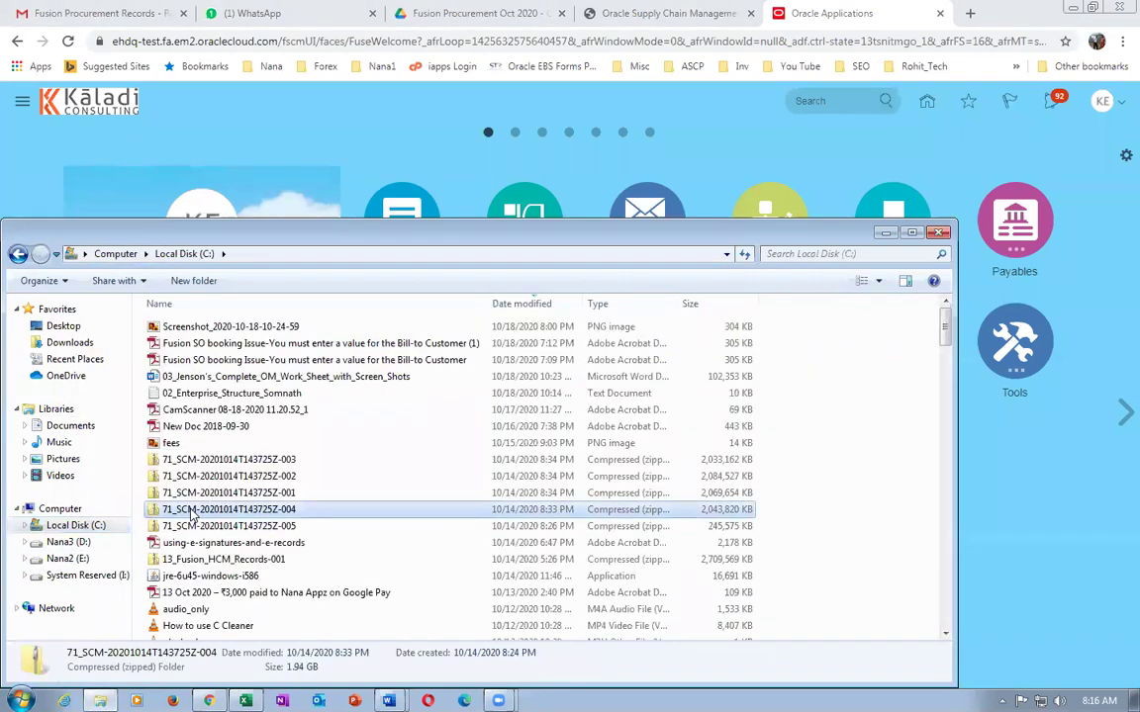
pyautogui.press('f')
pyautogui.press('u')
pyautogui.press('f')
pyautogui.press('f')
pyautogui.press('f')
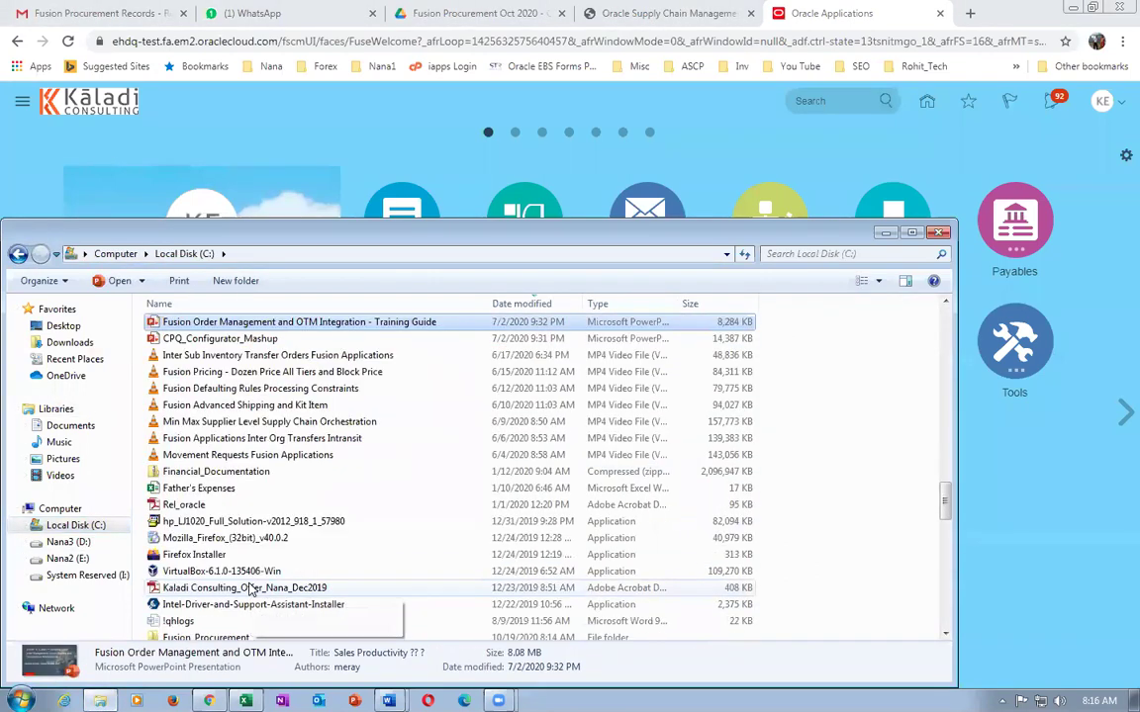
pyautogui.press('f')
pyautogui.press('f')
pyautogui.press('f')
pyautogui.press('f')
pyautogui.press('f')
pyautogui.press('f')
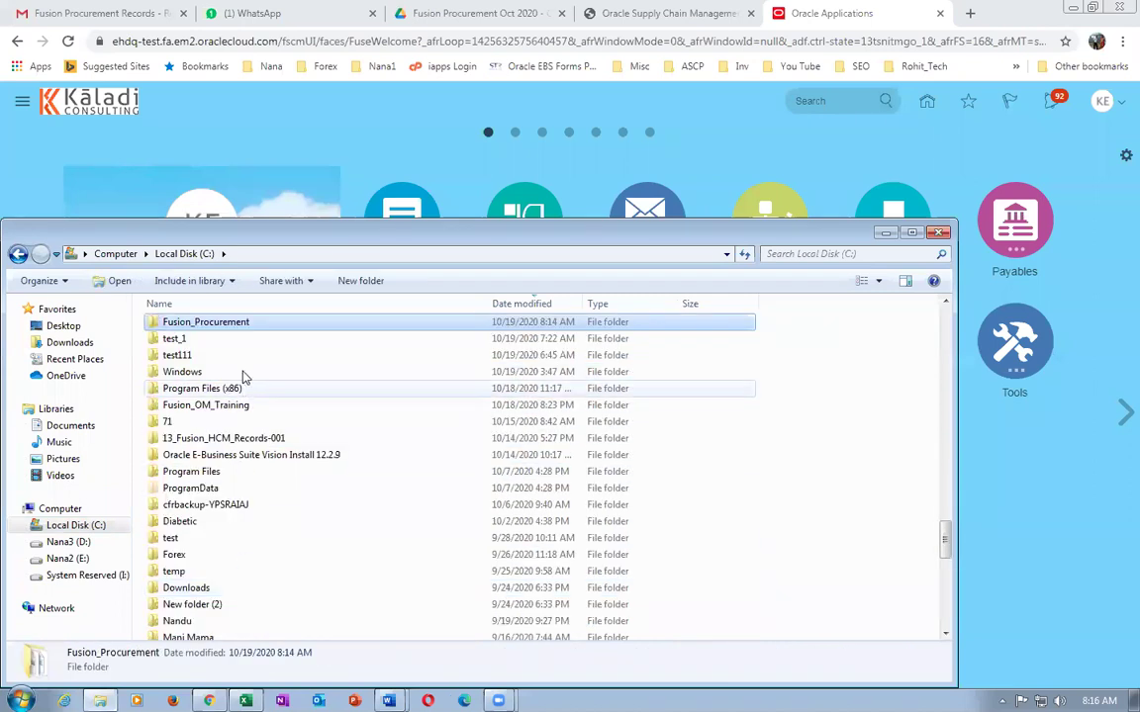
pyautogui.doubleClick(252, 325)
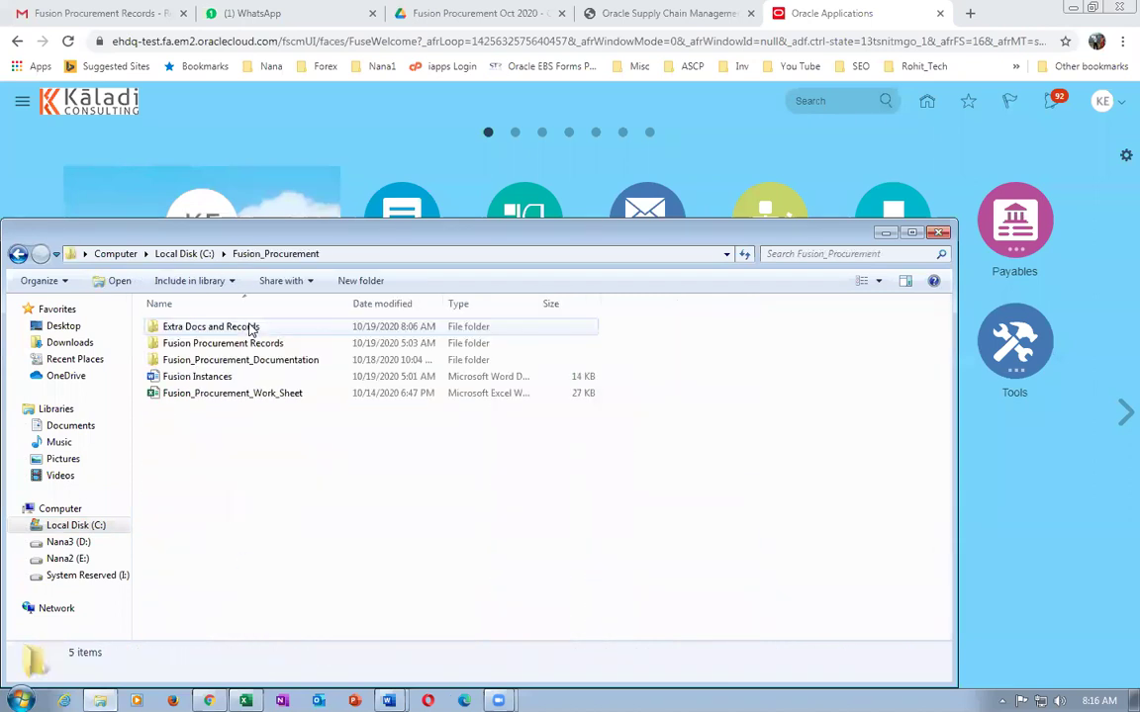
pyautogui.click(208, 395)
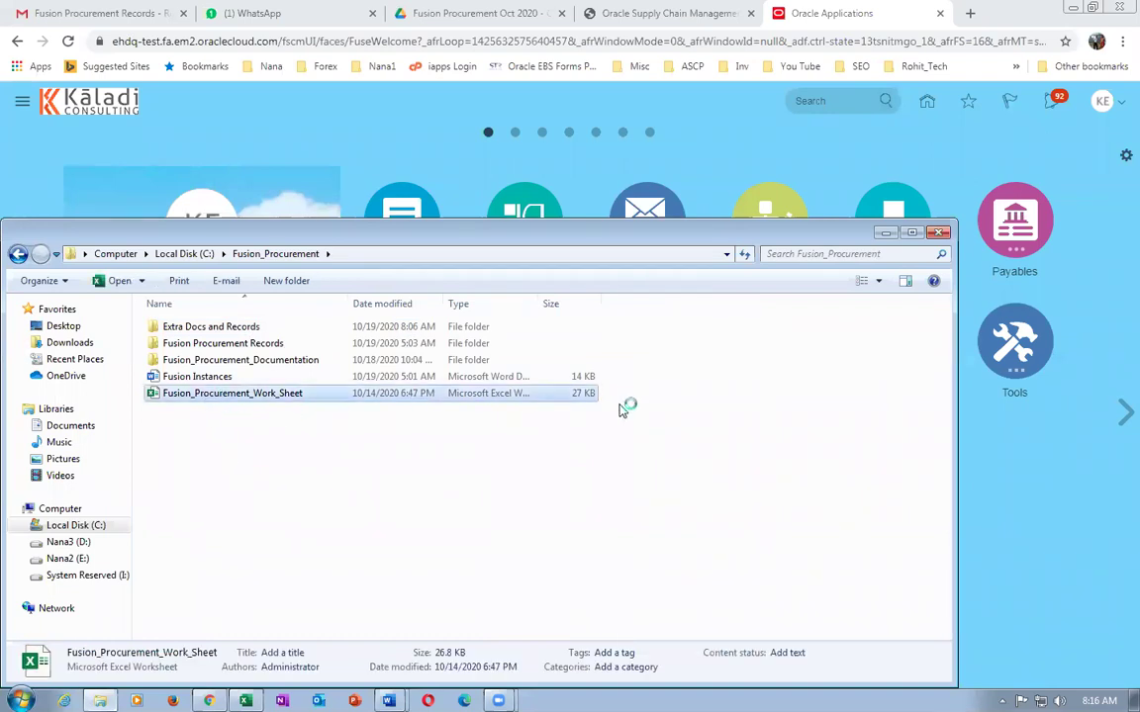
pyautogui.hotkey('alt', 'Tab')
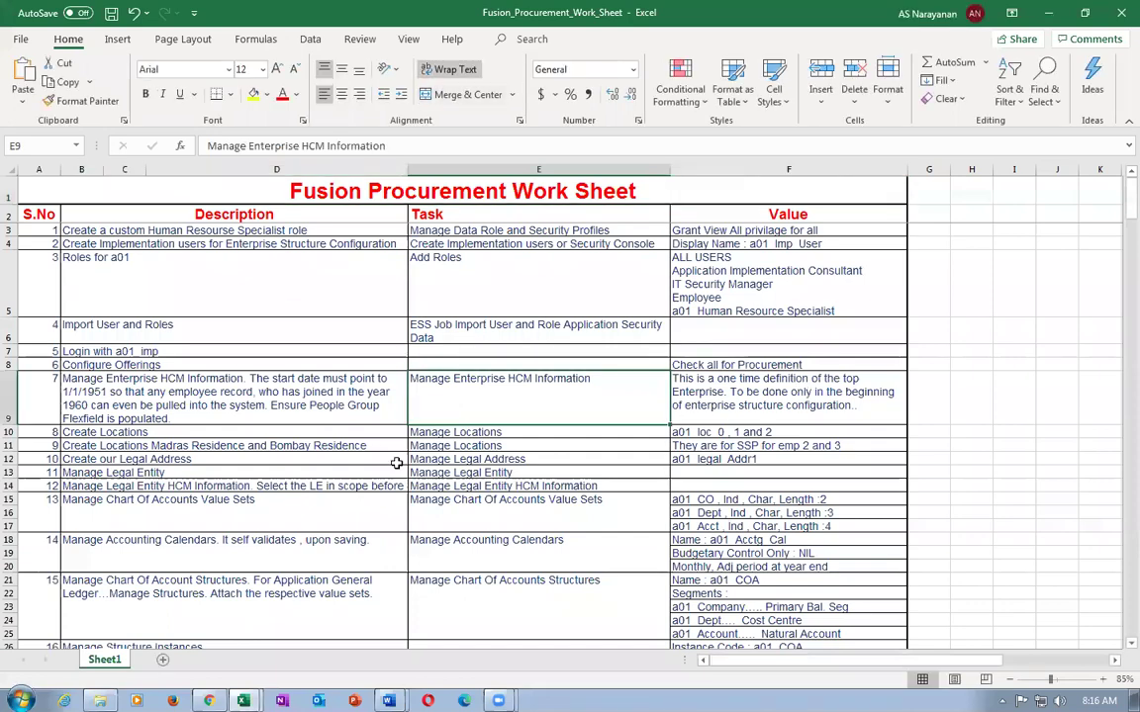
# Review the worksheet steps and copy step 1's task, Manage Data Role and Security Profiles.
pyautogui.keyDown('ctrl'); pyautogui.scroll(3, 396, 463); pyautogui.keyUp('ctrl')
pyautogui.keyDown('ctrl'); pyautogui.scroll(-2, 396, 463); pyautogui.keyUp('ctrl')
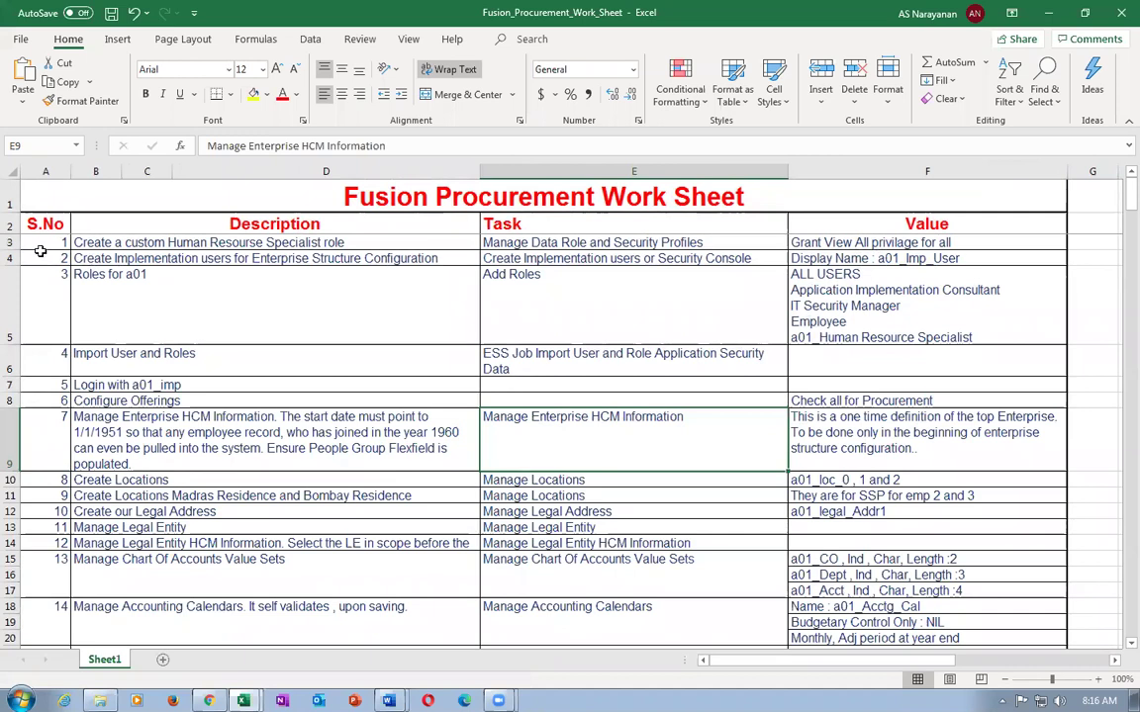
pyautogui.click(75, 243)
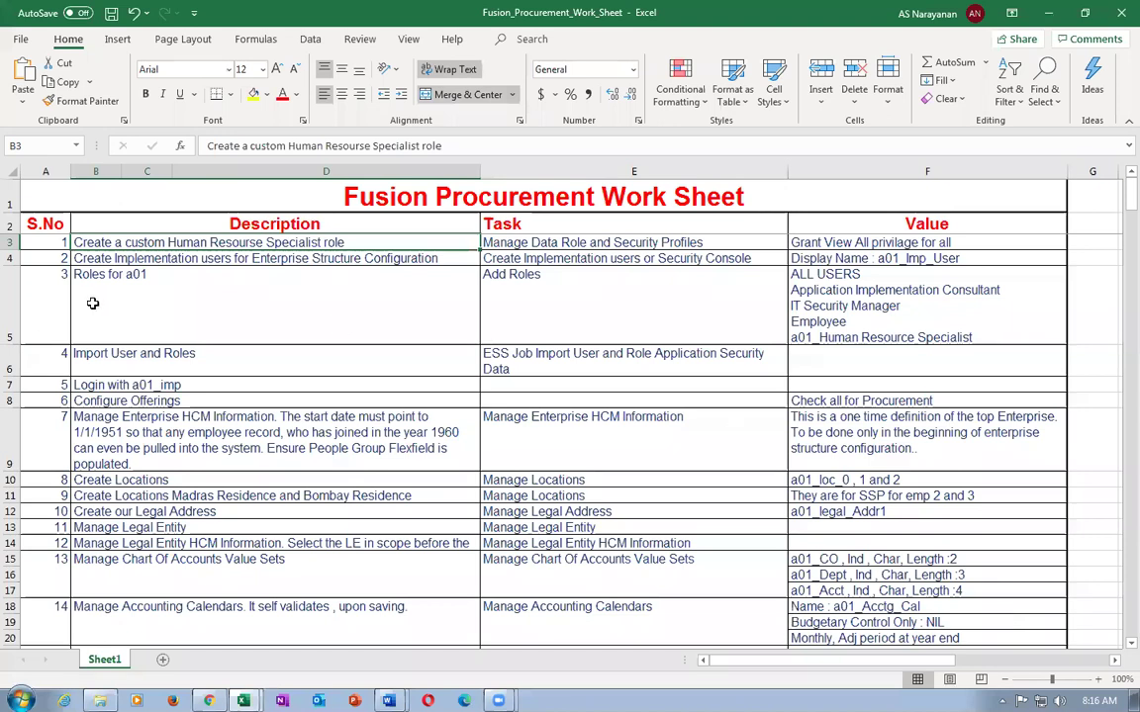
pyautogui.click(149, 315)
pyautogui.click(121, 243)
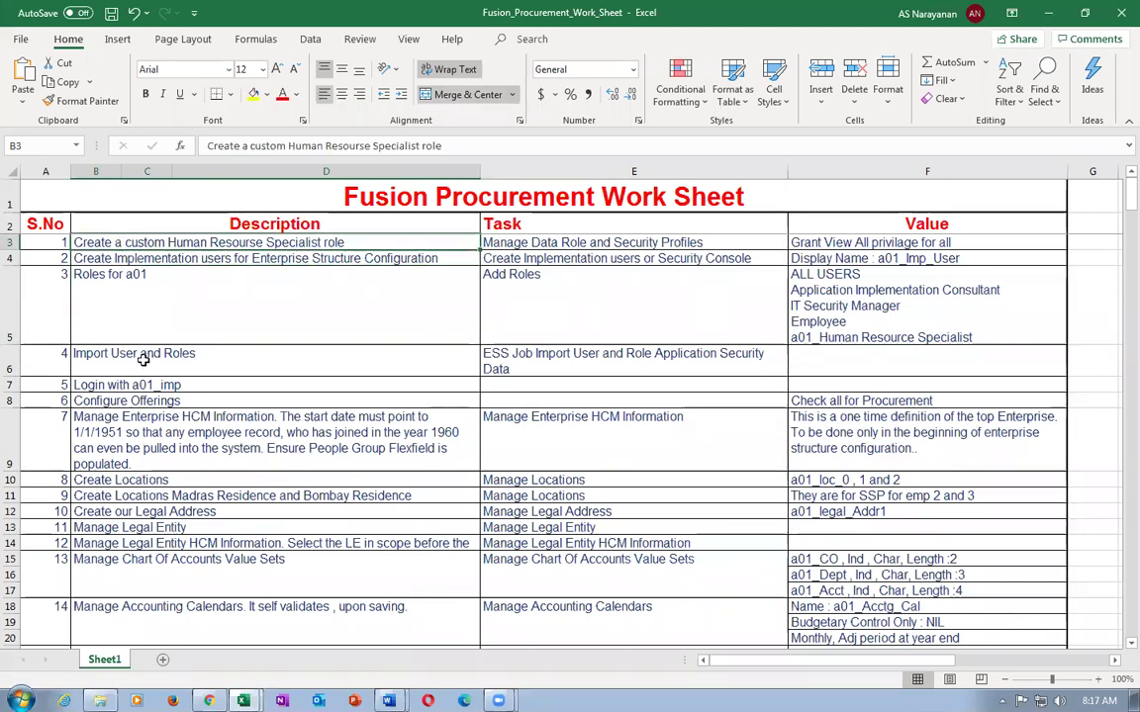
pyautogui.press('Right')
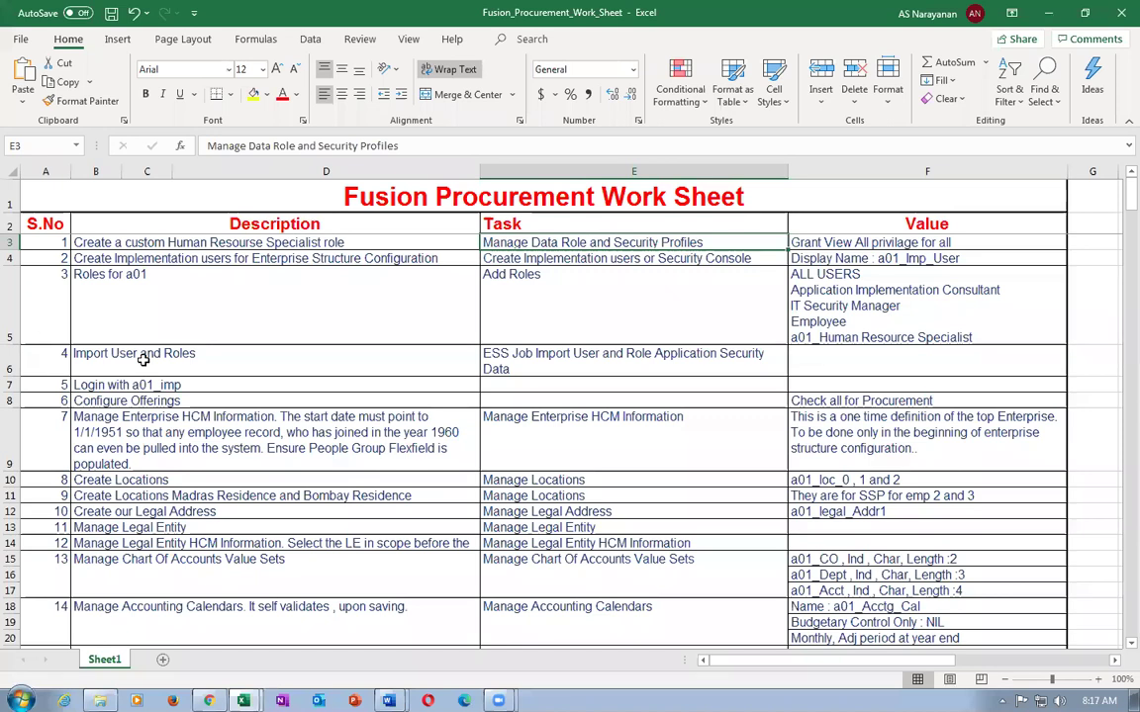
pyautogui.hotkey('ctrl', 'c')
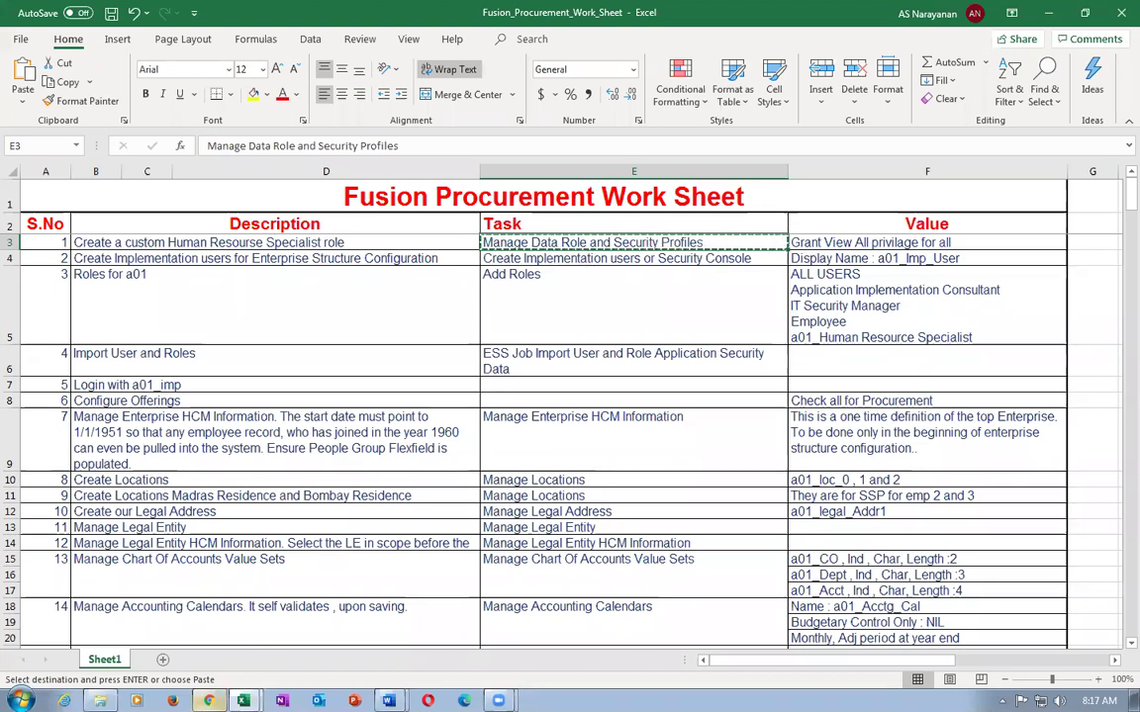
pyautogui.click(209, 701)
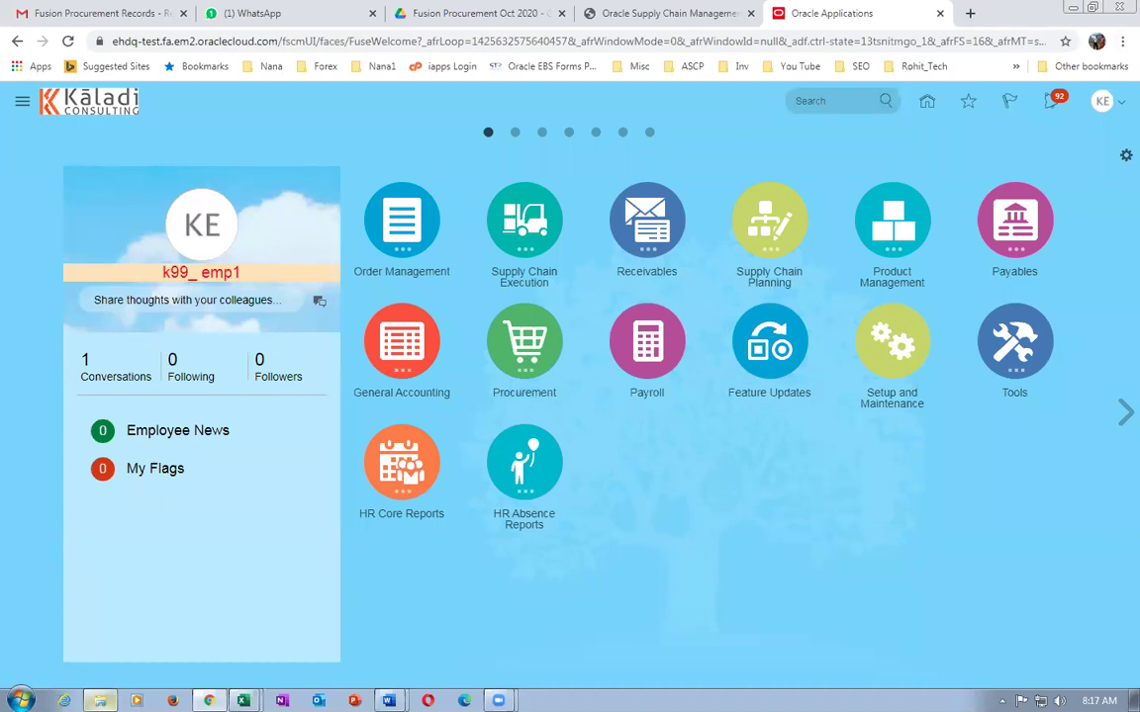
pyautogui.moveTo(100, 701)
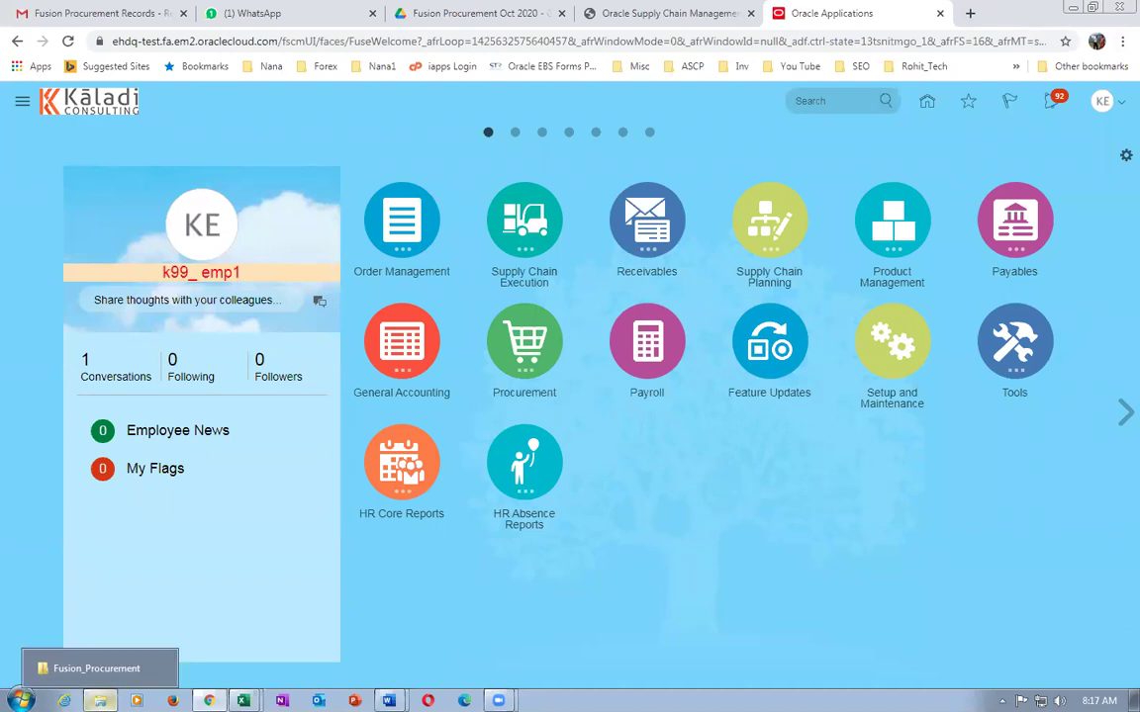
# Switch to the Fusion Procurement Oct 2020 Drive folder, glancing back at the Excel work sheet.
pyautogui.click(475, 13)
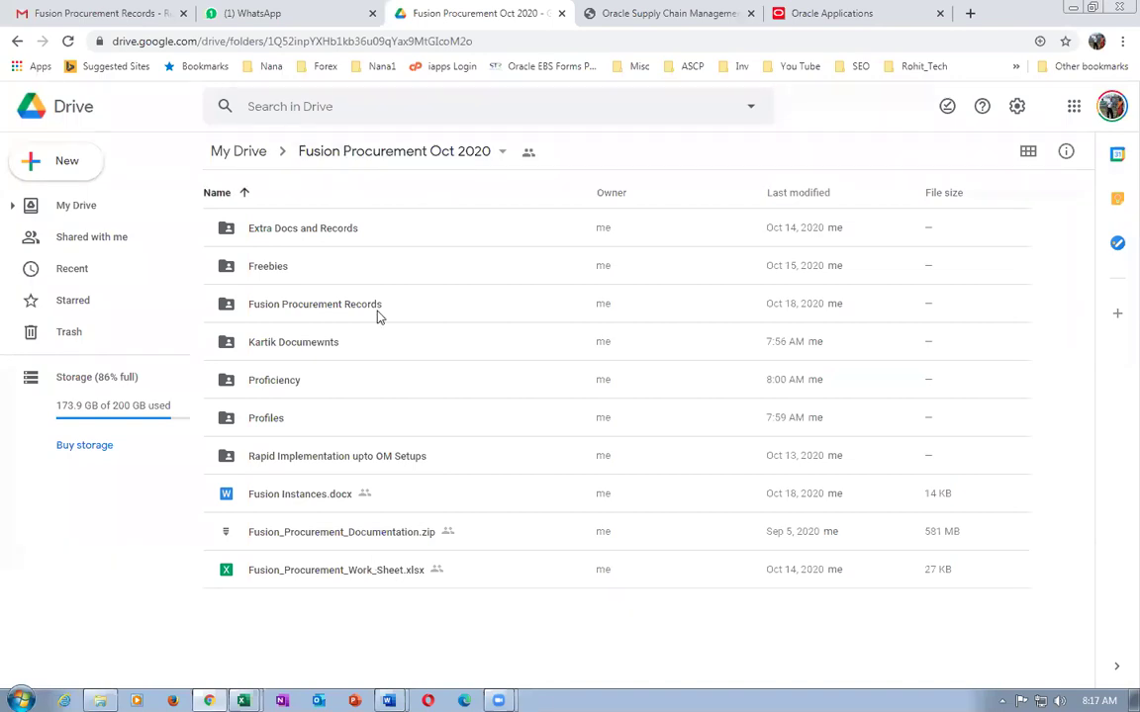
pyautogui.hotkey('alt', 'Tab')
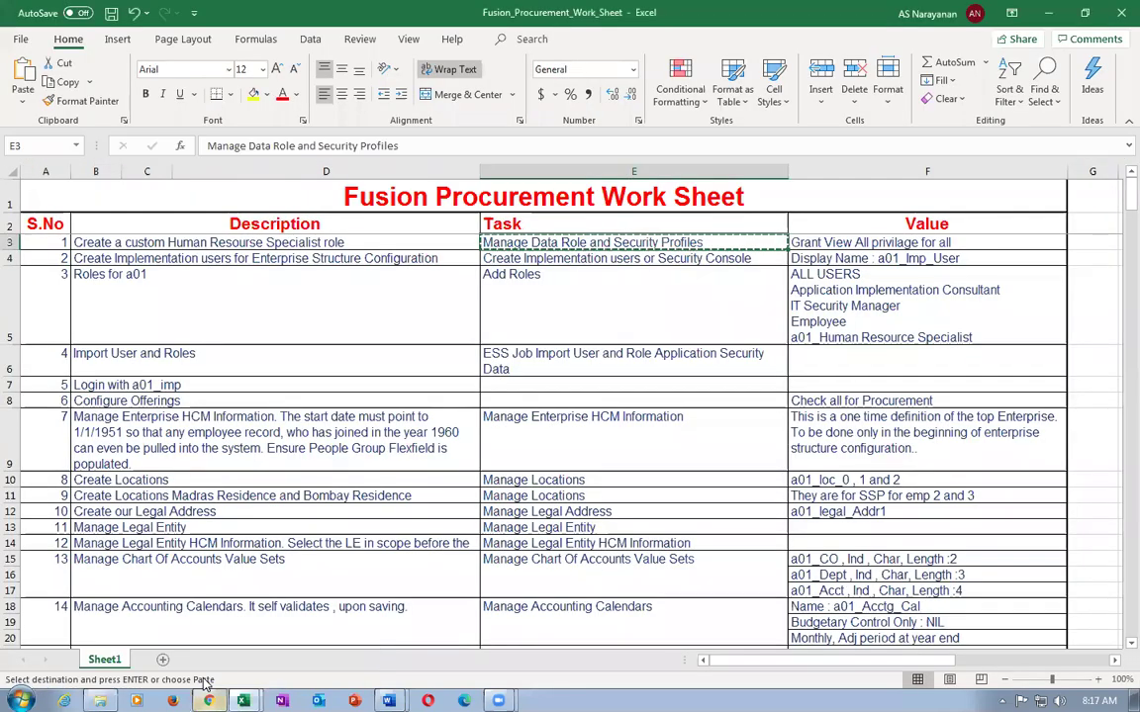
pyautogui.hotkey('alt', 'Tab')
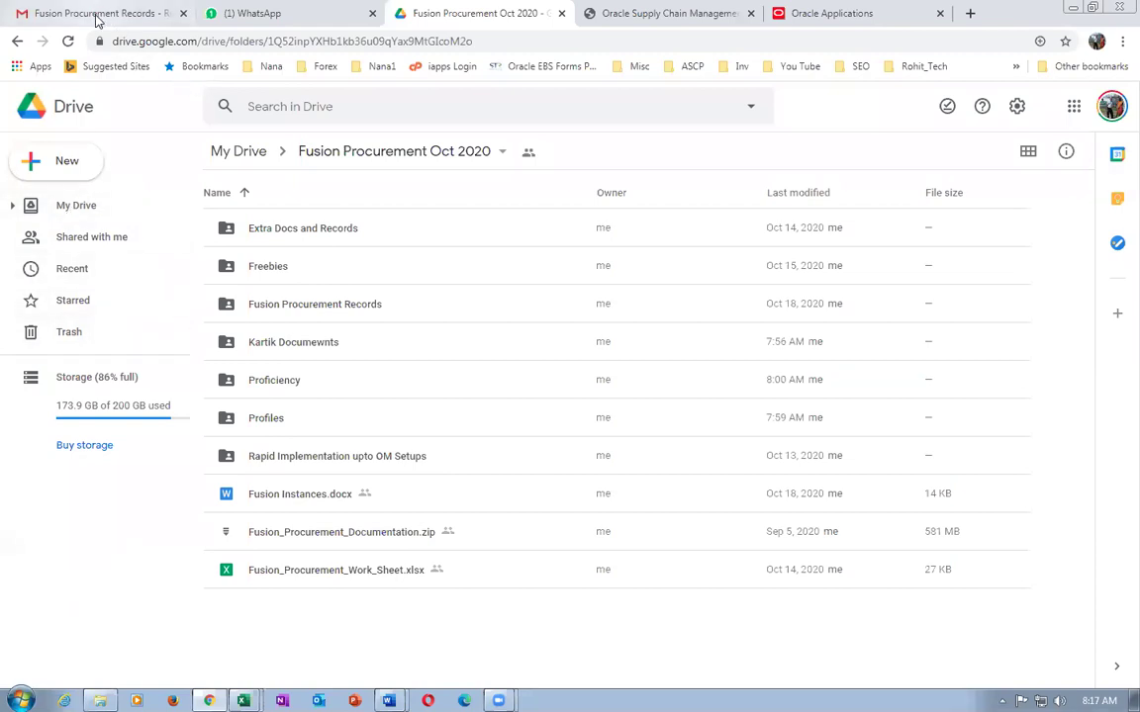
pyautogui.click(99, 14)
# From Gmail Drafts, copy the R12.2 login page link in the Infosemantics draft, then launch Firefox.
pyautogui.click(52, 218)
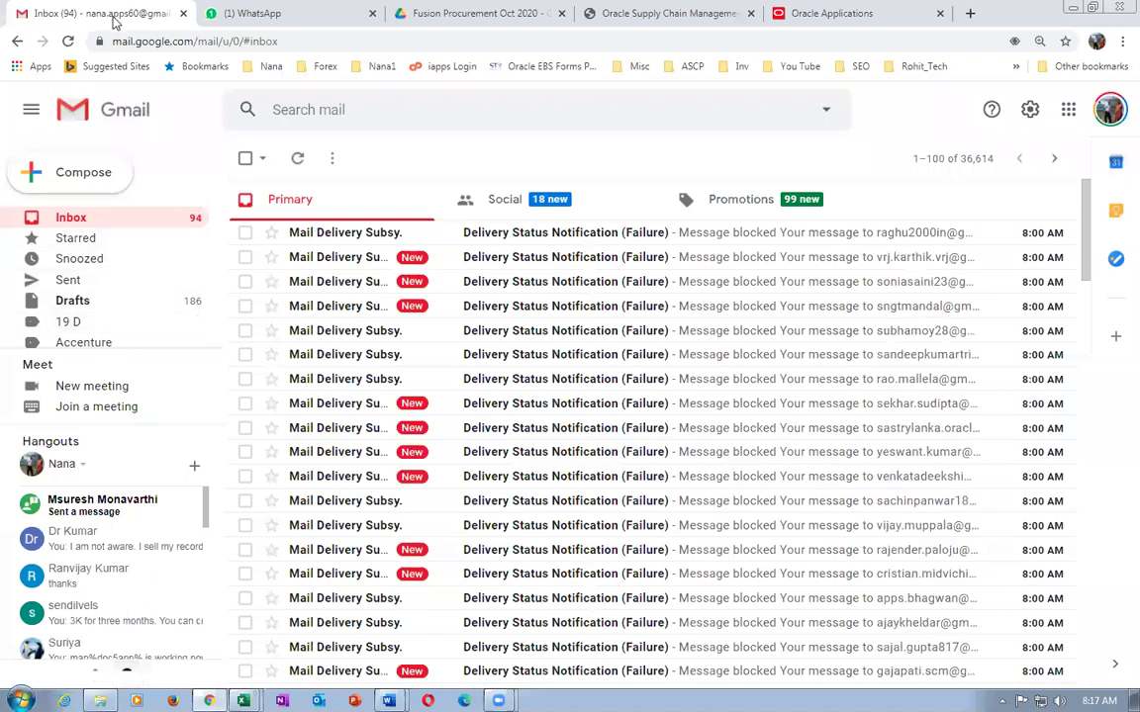
pyautogui.click(73, 302)
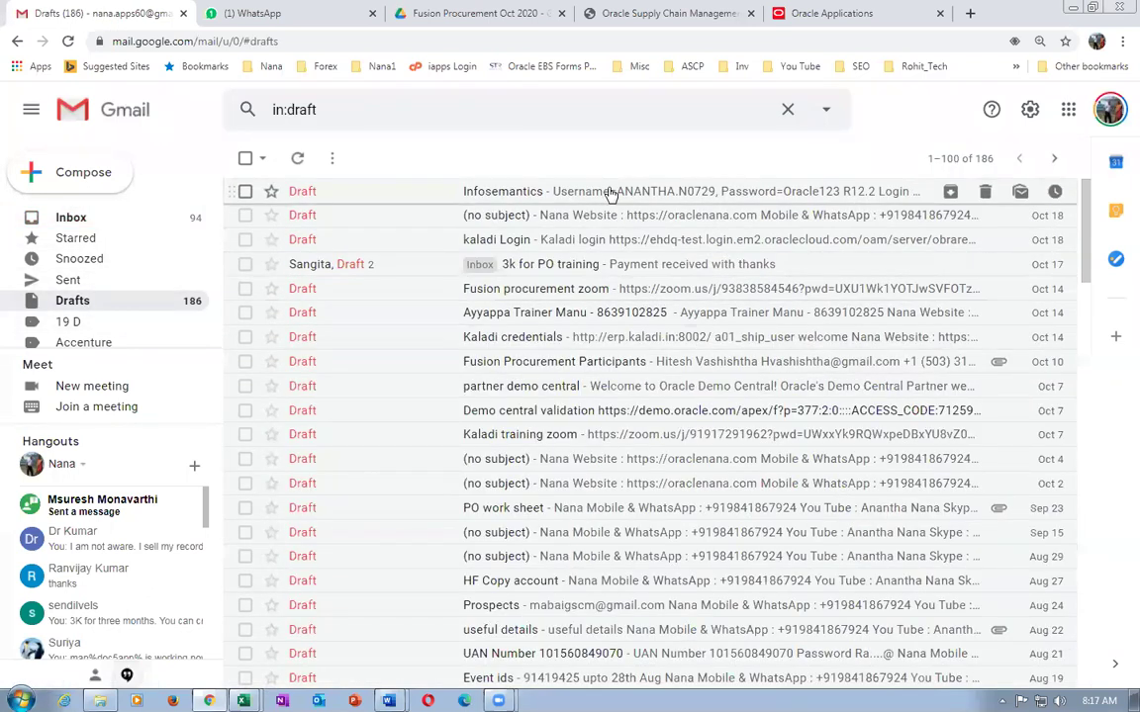
pyautogui.click(606, 193)
pyautogui.moveTo(893, 399); pyautogui.dragTo(725, 401)
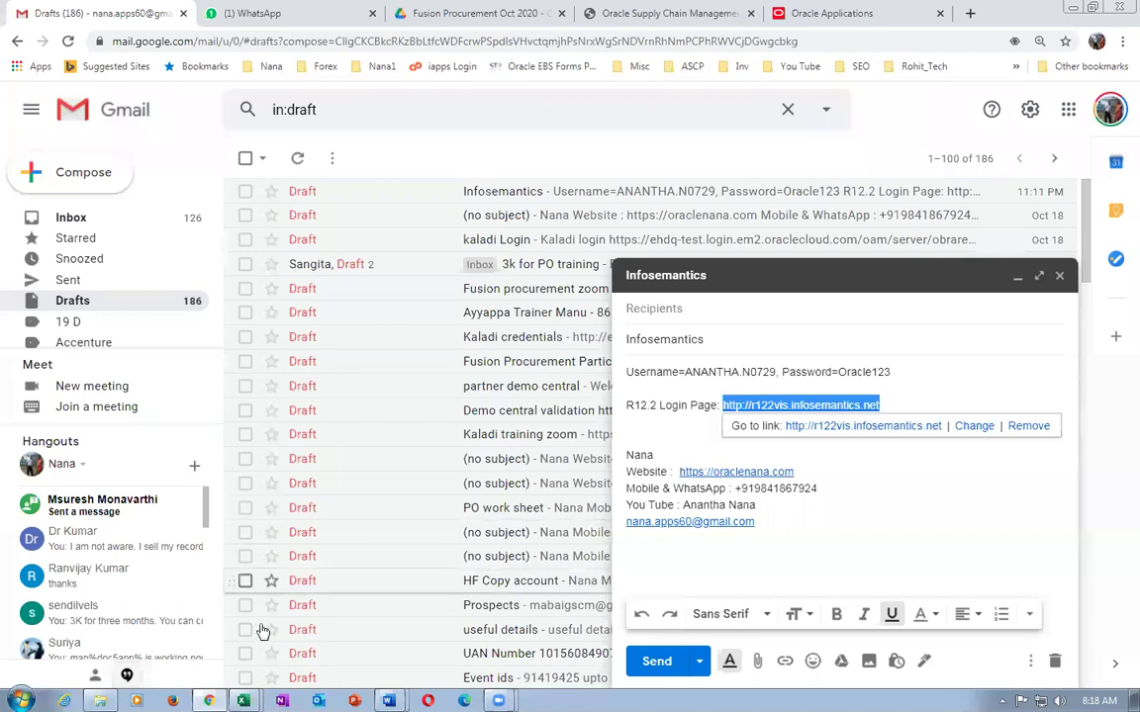
pyautogui.click(173, 700)
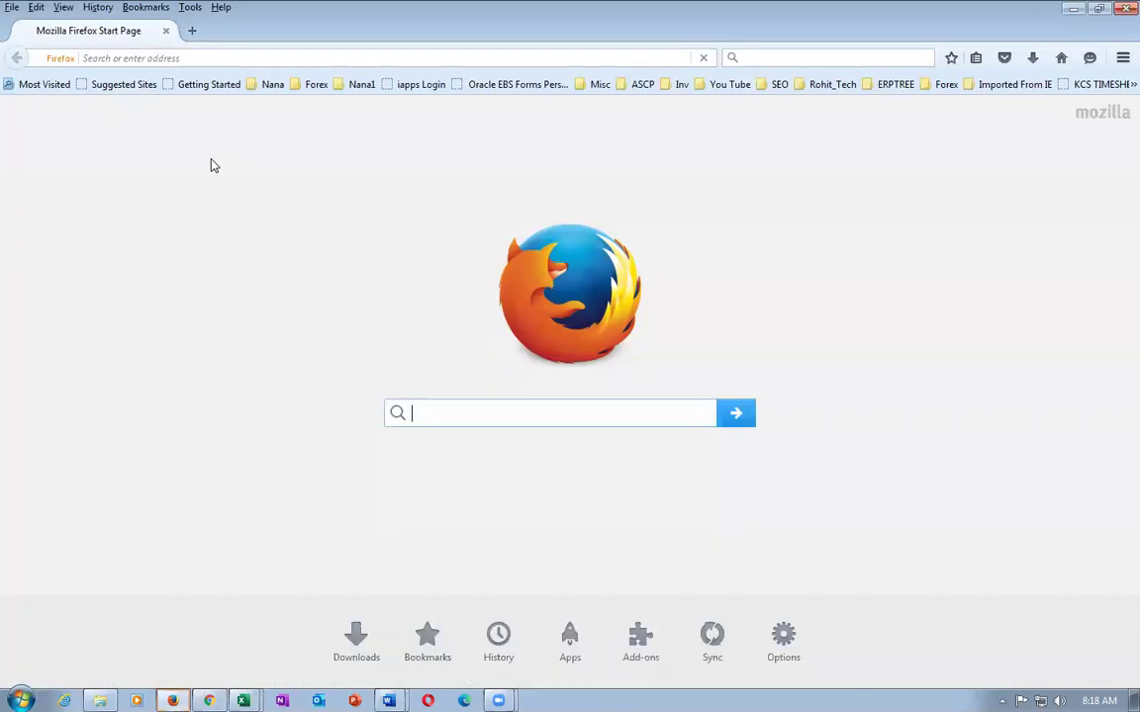
# Paste the copied R12.2 link into Firefox's address bar and load the login page.
pyautogui.click(270, 59)
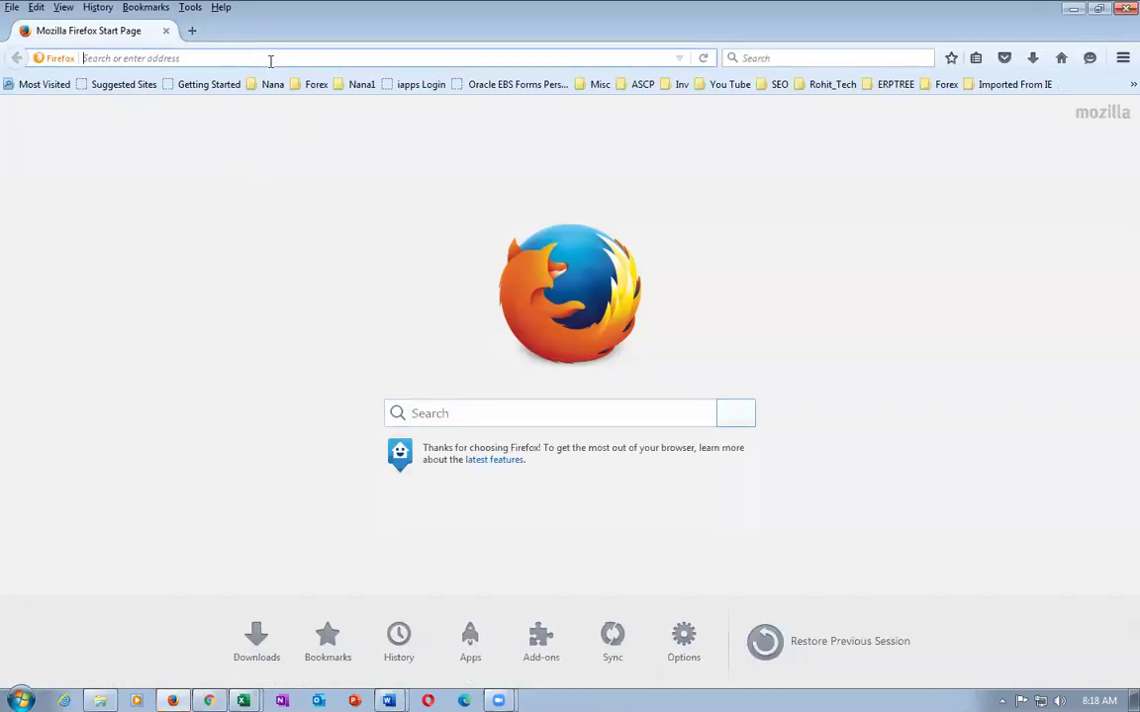
pyautogui.hotkey('ctrl', 'v')
pyautogui.press('Return')
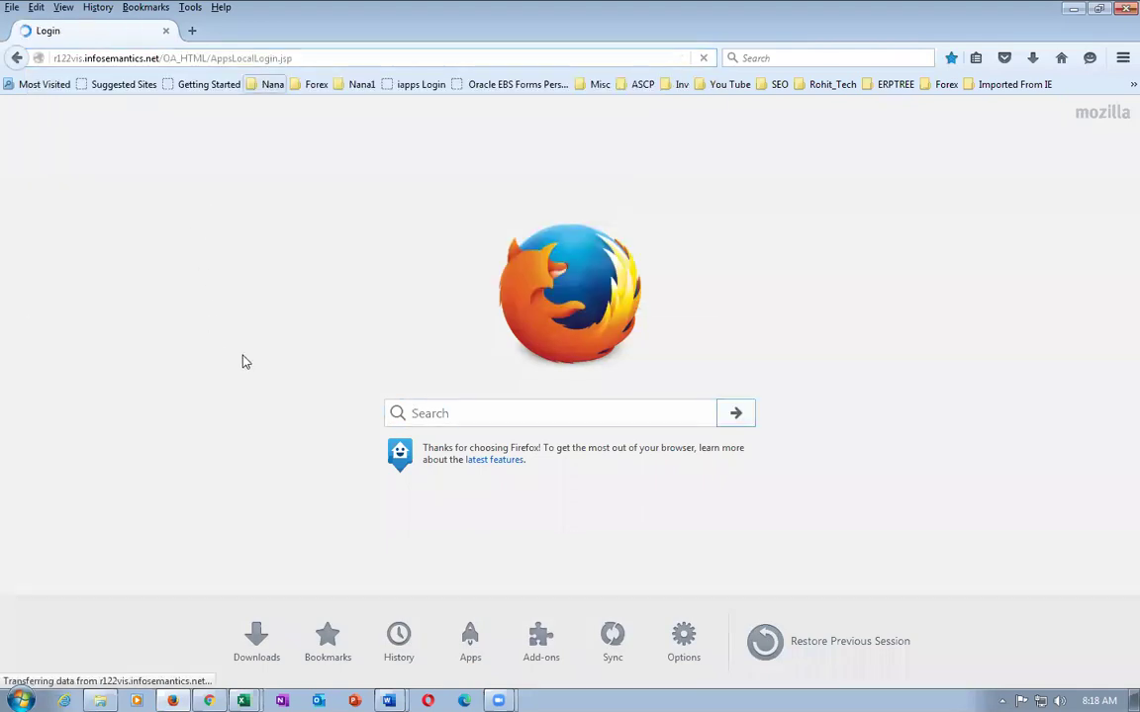
# Enter the username and password from the Gmail draft and log in to E-Business Suite.
pyautogui.hotkey('alt', 'Tab')
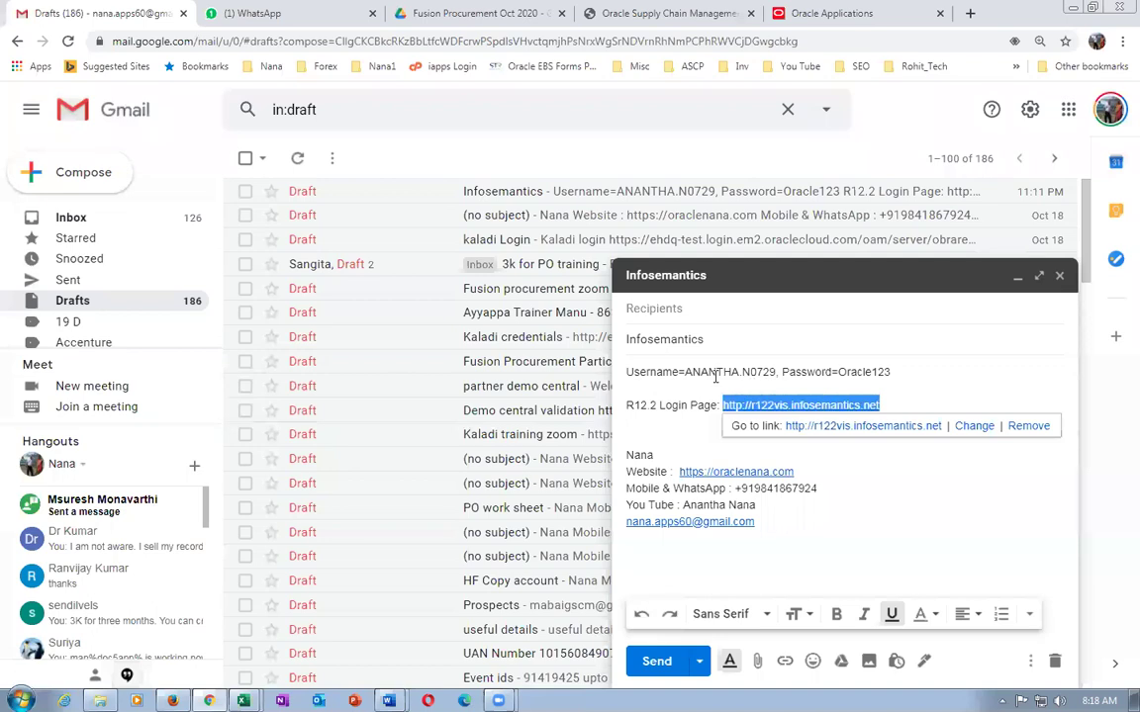
pyautogui.moveTo(684, 372); pyautogui.dragTo(783, 373)
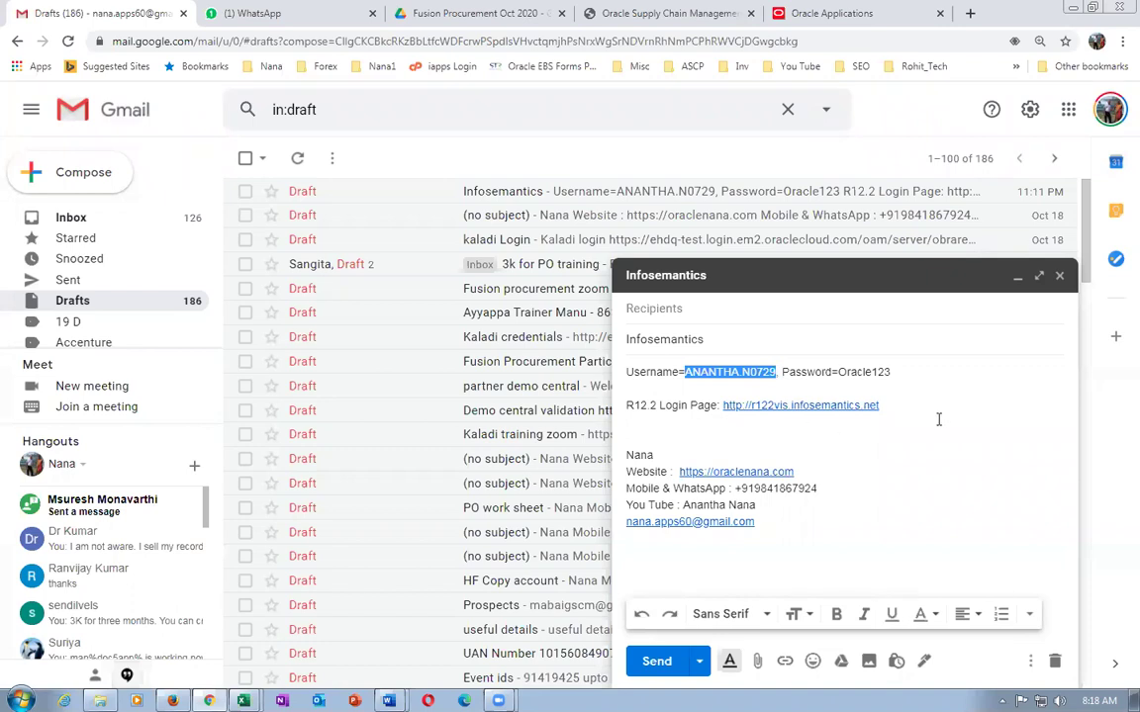
pyautogui.hotkey('alt', 'Tab')
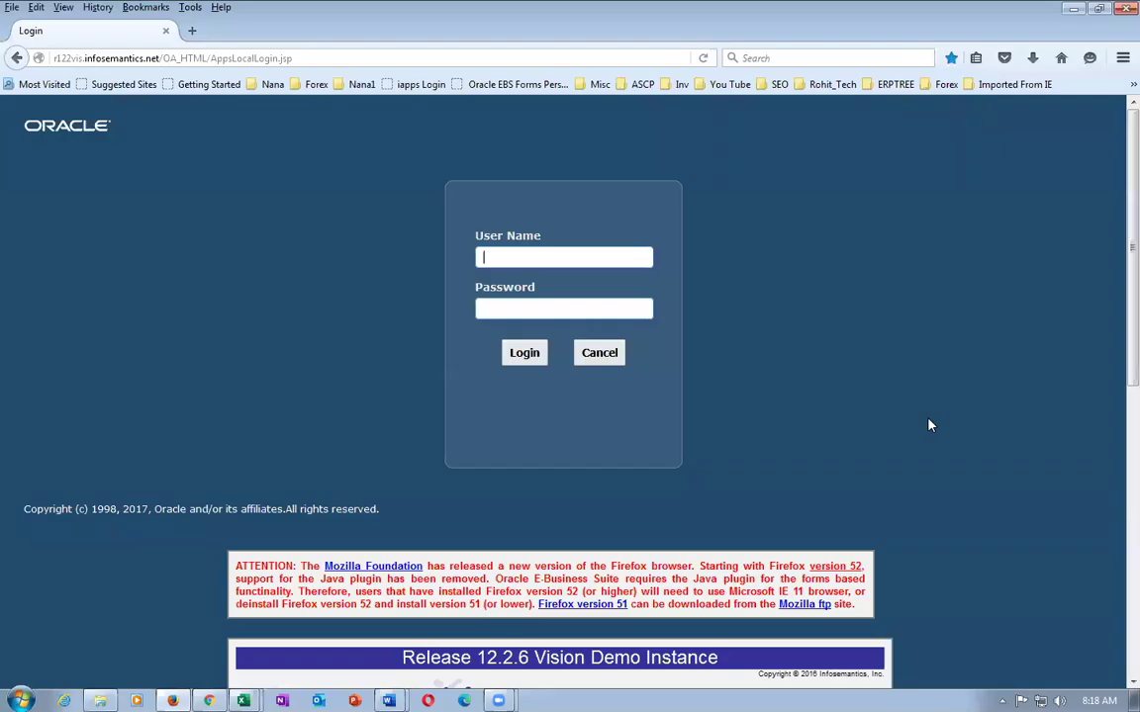
pyautogui.hotkey('ctrl', 'v')
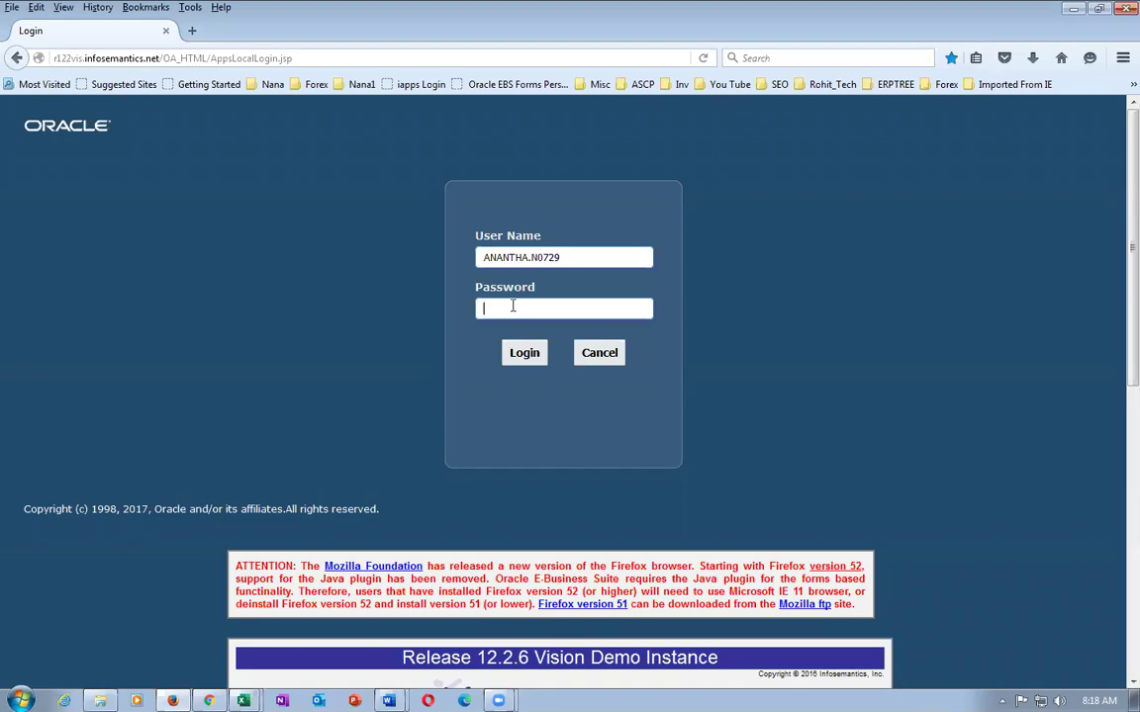
pyautogui.hotkey('alt', 'Tab')
pyautogui.hotkey('alt', 'Tab')
pyautogui.click(512, 307)
pyautogui.press('BackSpace')
pyautogui.press('BackSpace')
pyautogui.press('BackSpace')
pyautogui.press('BackSpace')
pyautogui.press('BackSpace')
pyautogui.press('BackSpace')
pyautogui.press('BackSpace')
pyautogui.press('BackSpace')
pyautogui.press('BackSpace')
pyautogui.click(524, 354)
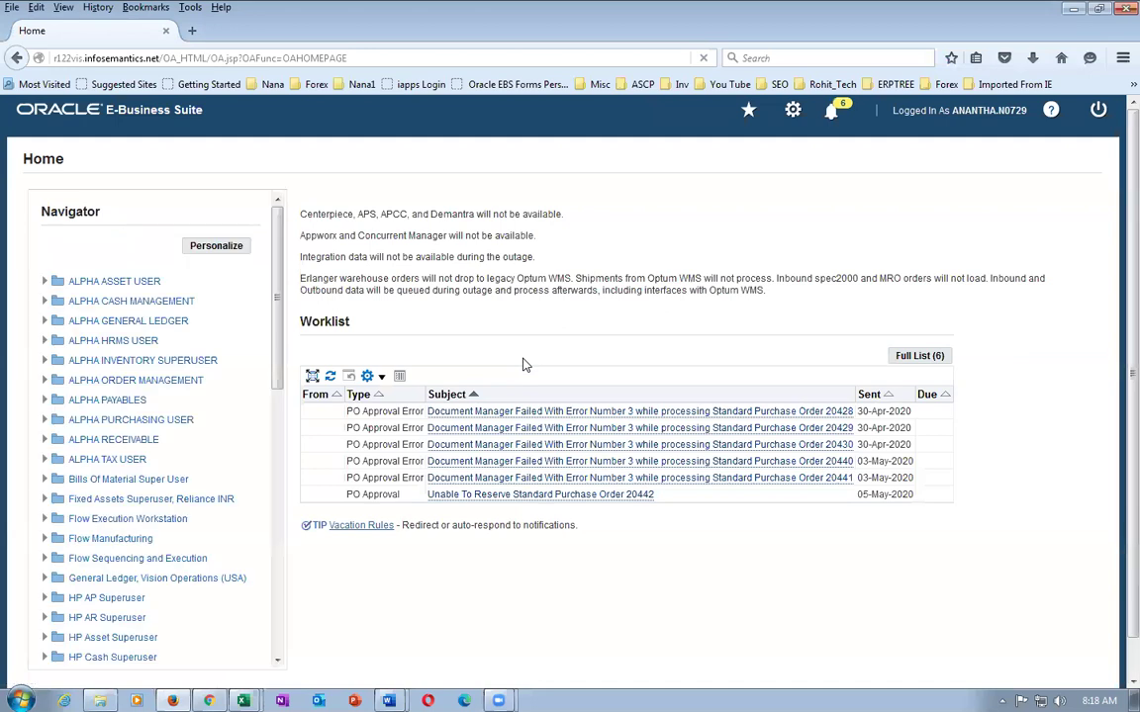
# Open the Receiving page from Favorites, then glance at the Fusion Procurement Work Sheet in Excel.
pyautogui.click(749, 111)
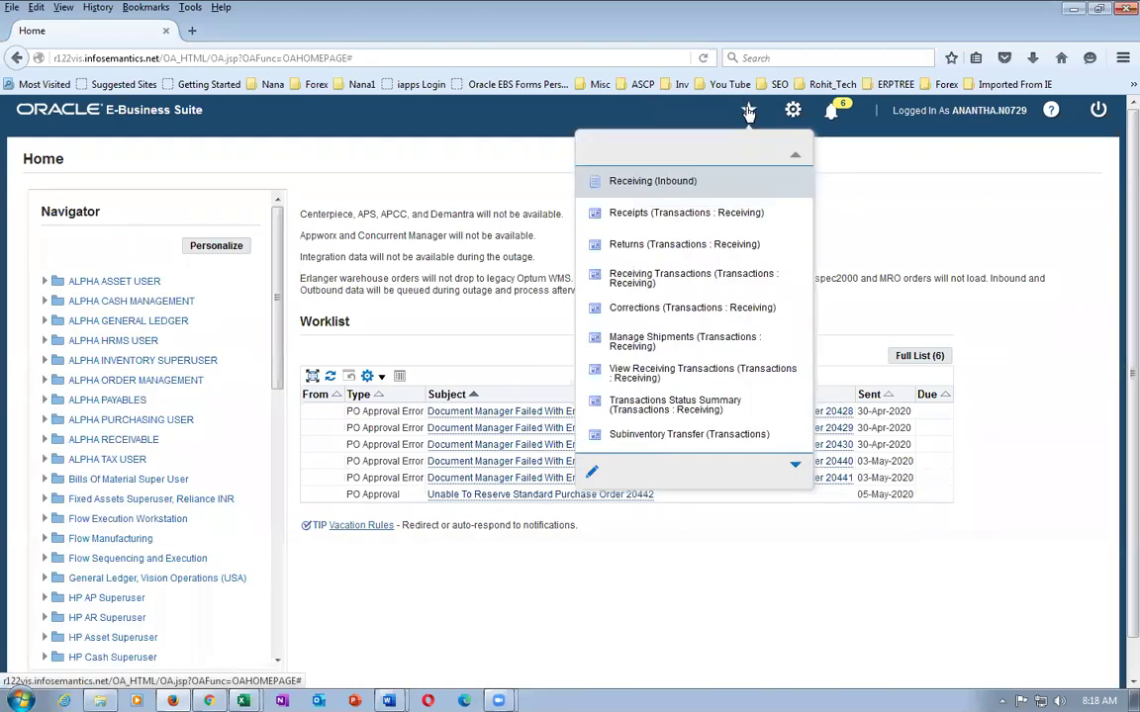
pyautogui.click(604, 178)
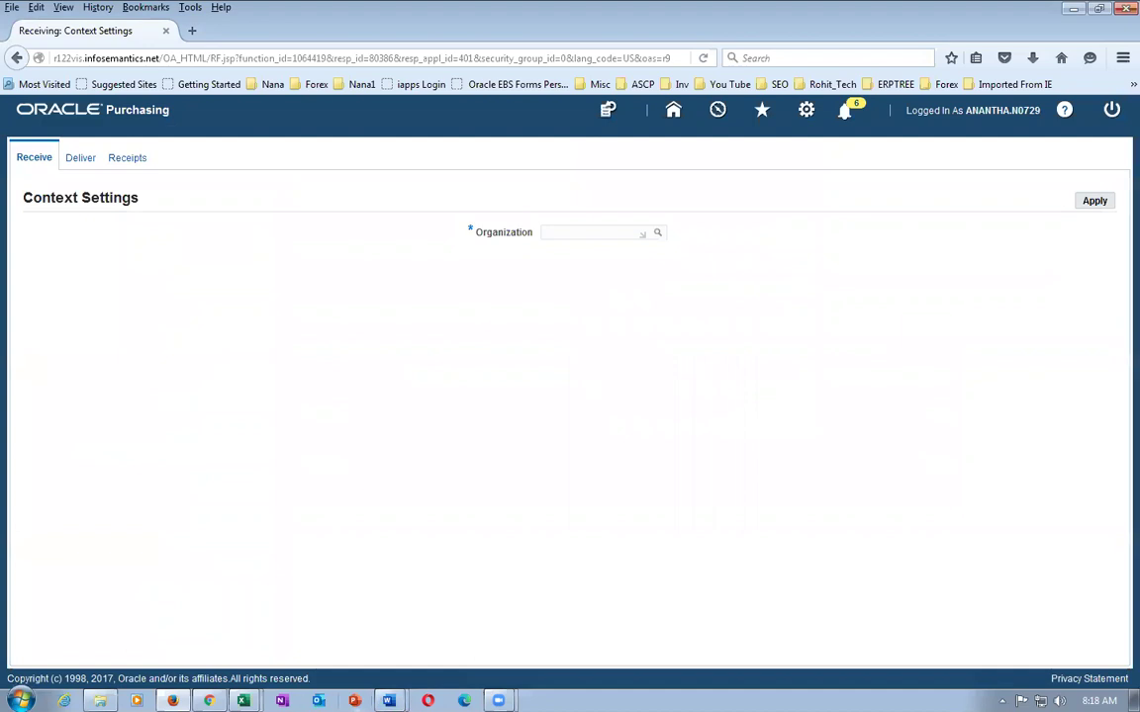
pyautogui.click(243, 700)
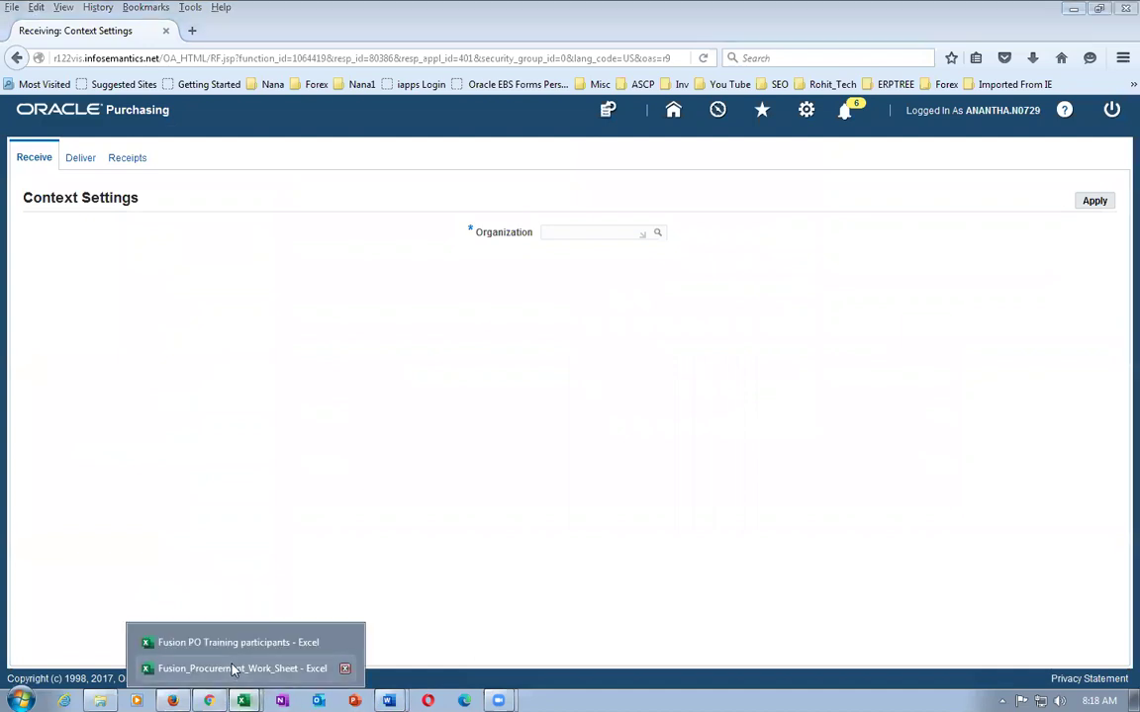
pyautogui.click(233, 670)
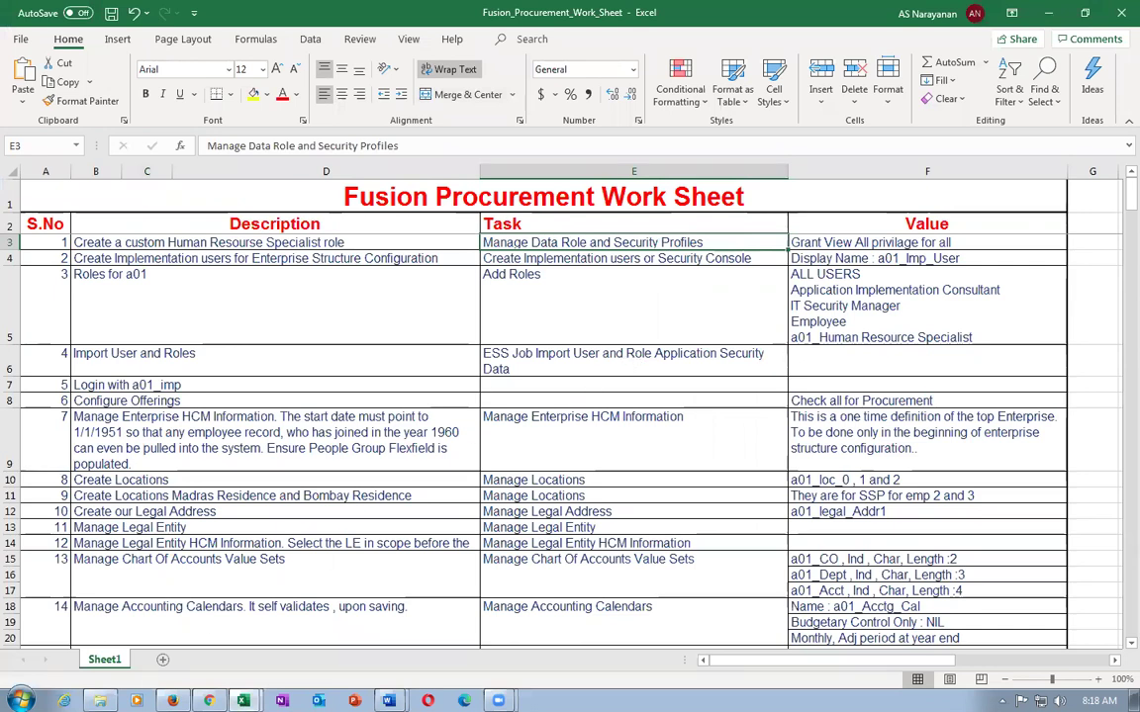
pyautogui.hotkey('alt', 'Tab')
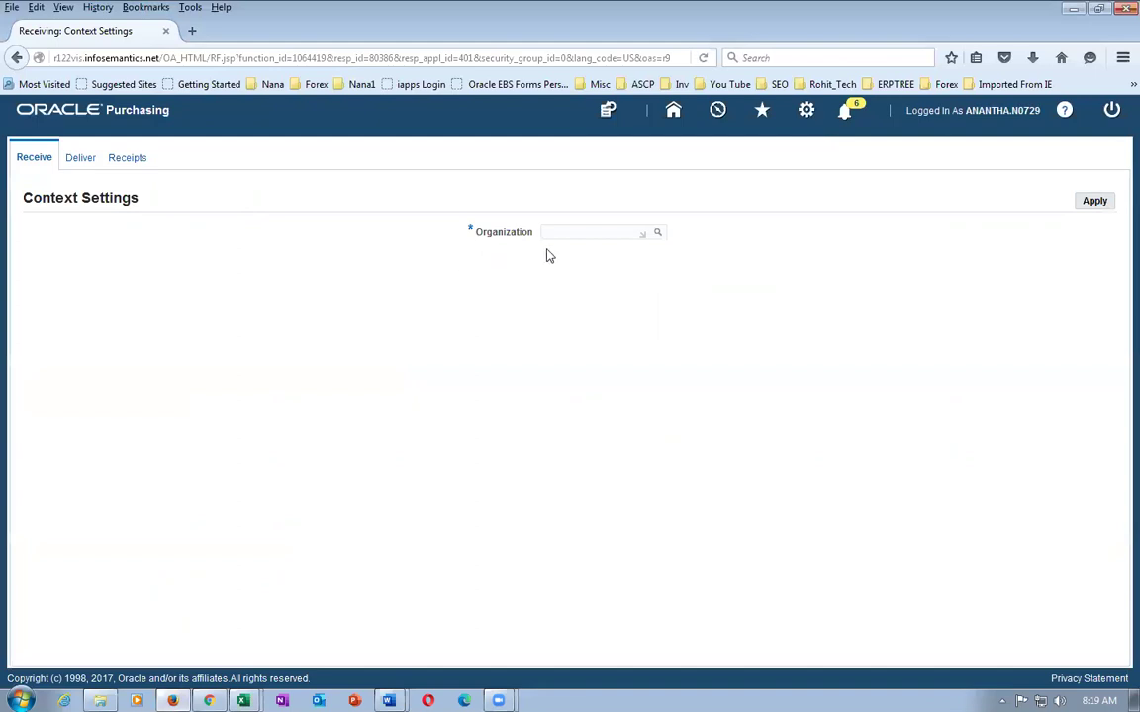
# Return to the E-Business Suite Home page and launch Manage Shipments from Favorites.
pyautogui.click(675, 113)
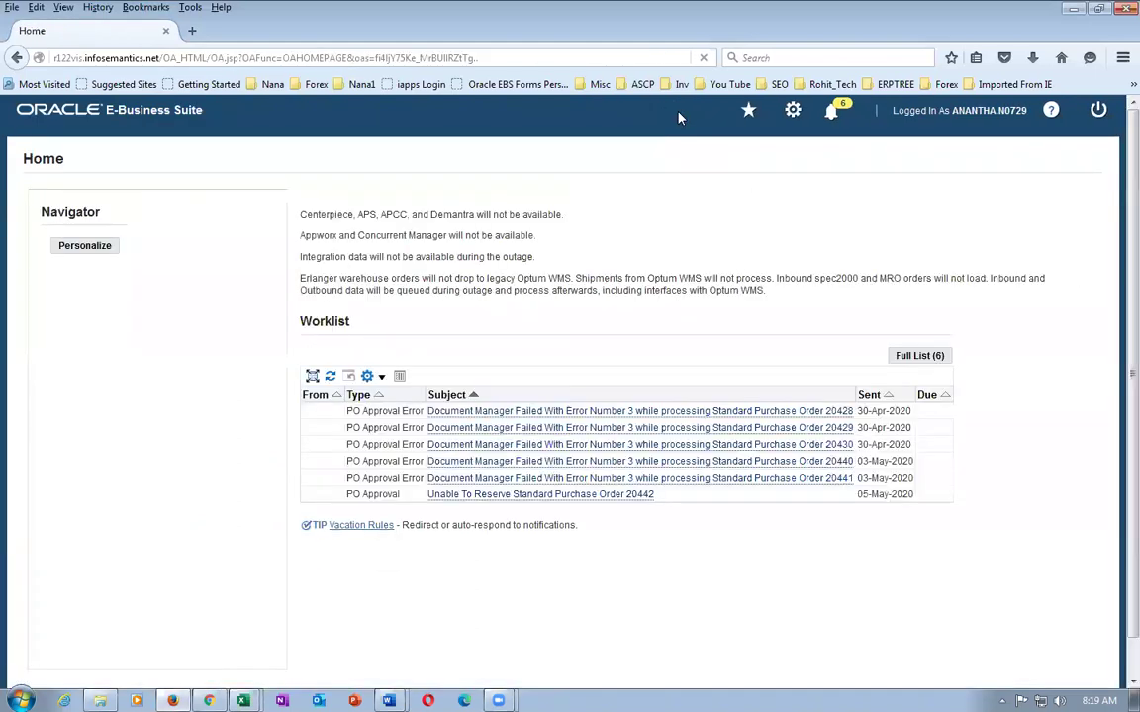
pyautogui.click(749, 113)
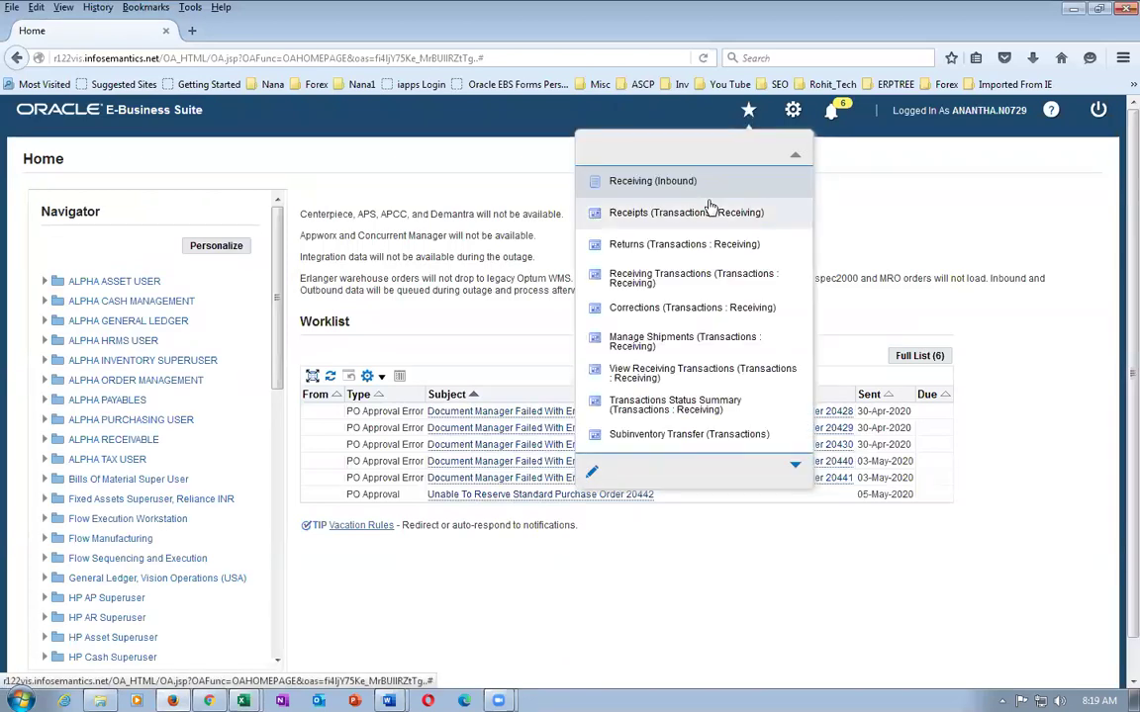
pyautogui.click(691, 345)
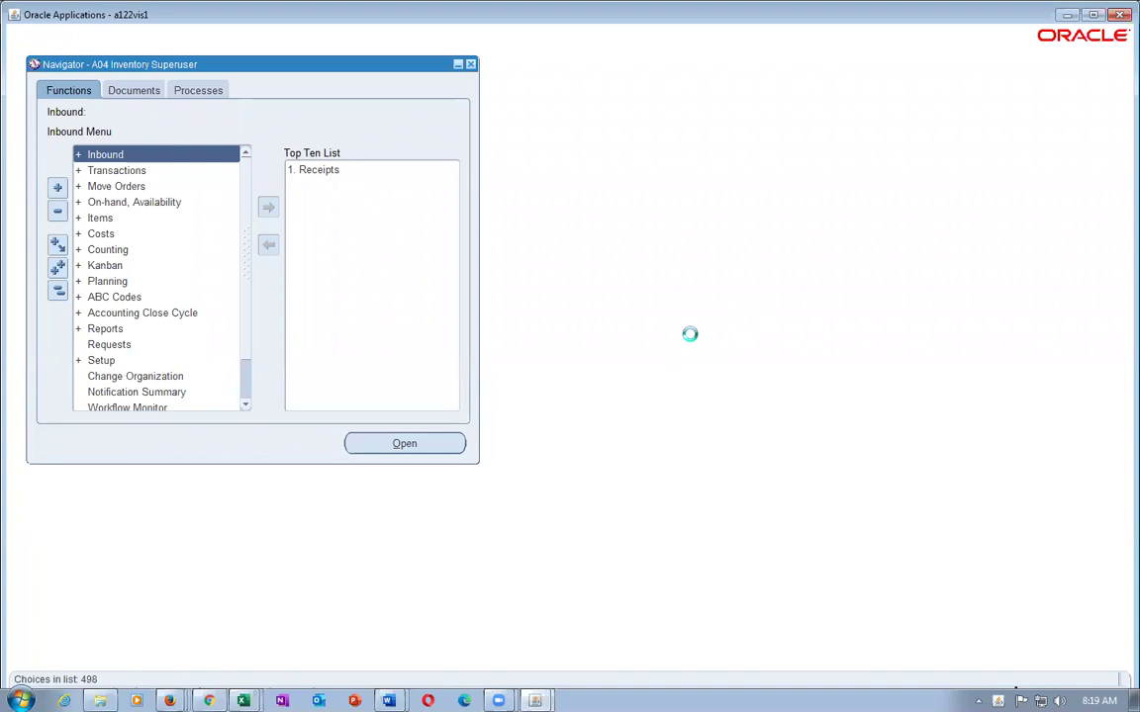
# Dismiss the organizations prompt, expand and collapse the Navigator's Setup menu, then show the Fusion Procurement Work Sheet.
pyautogui.click(249, 422)
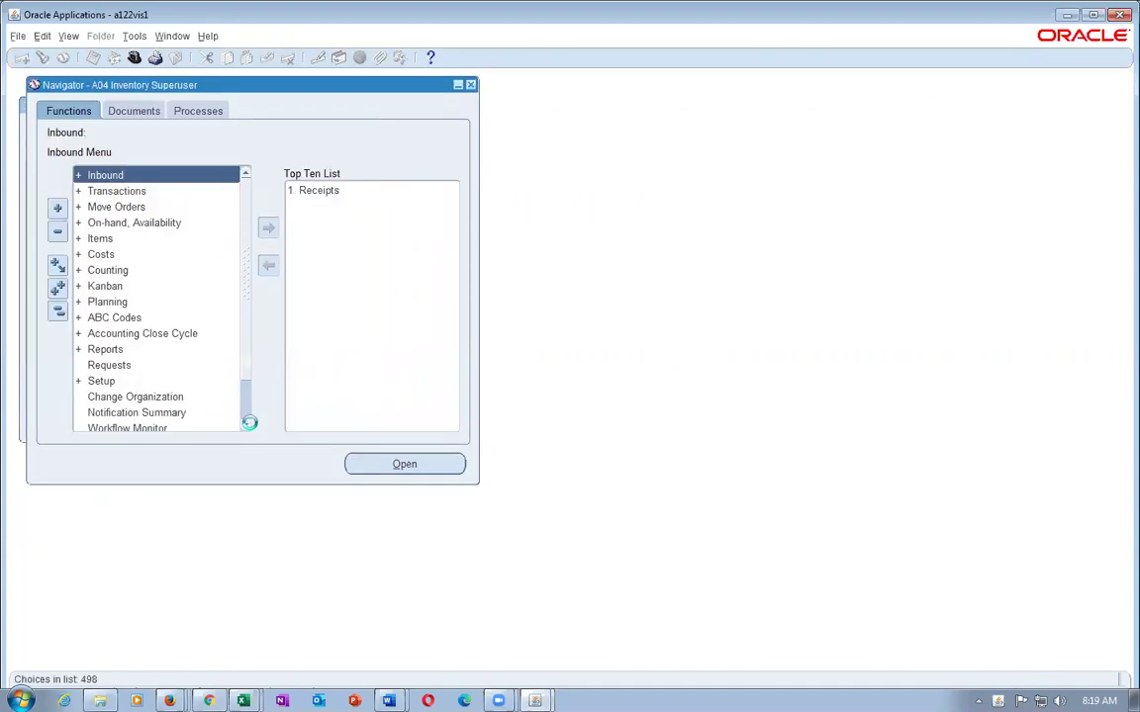
pyautogui.click(113, 384)
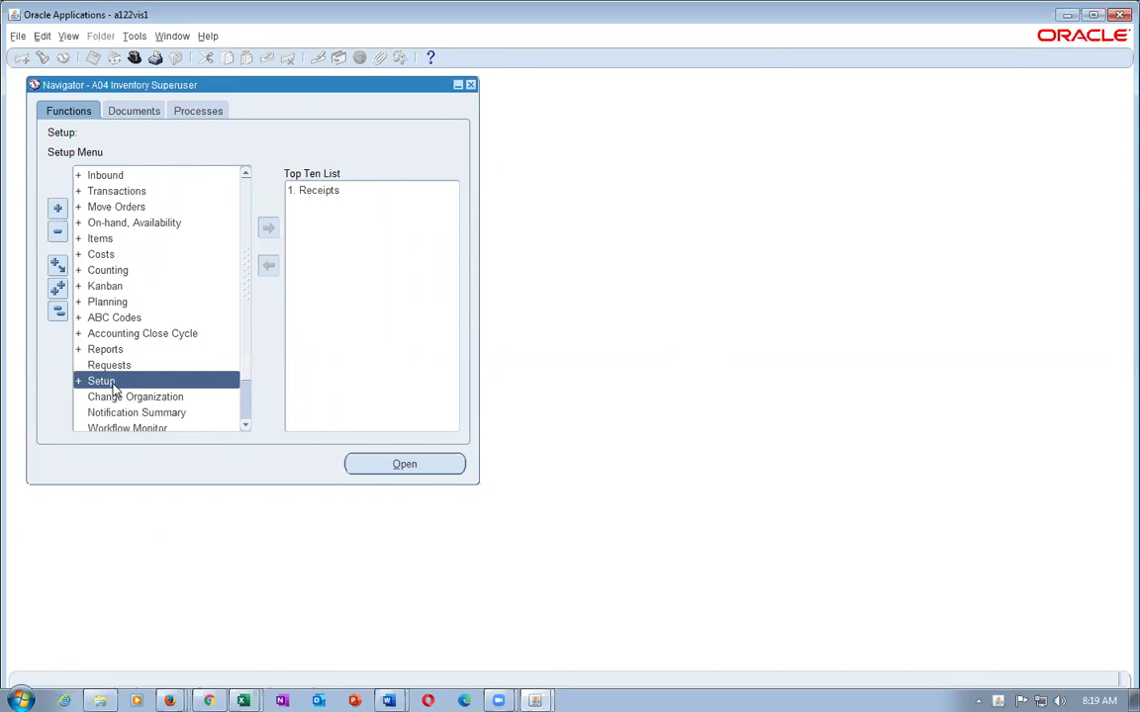
pyautogui.scroll(-2, 249, 394)
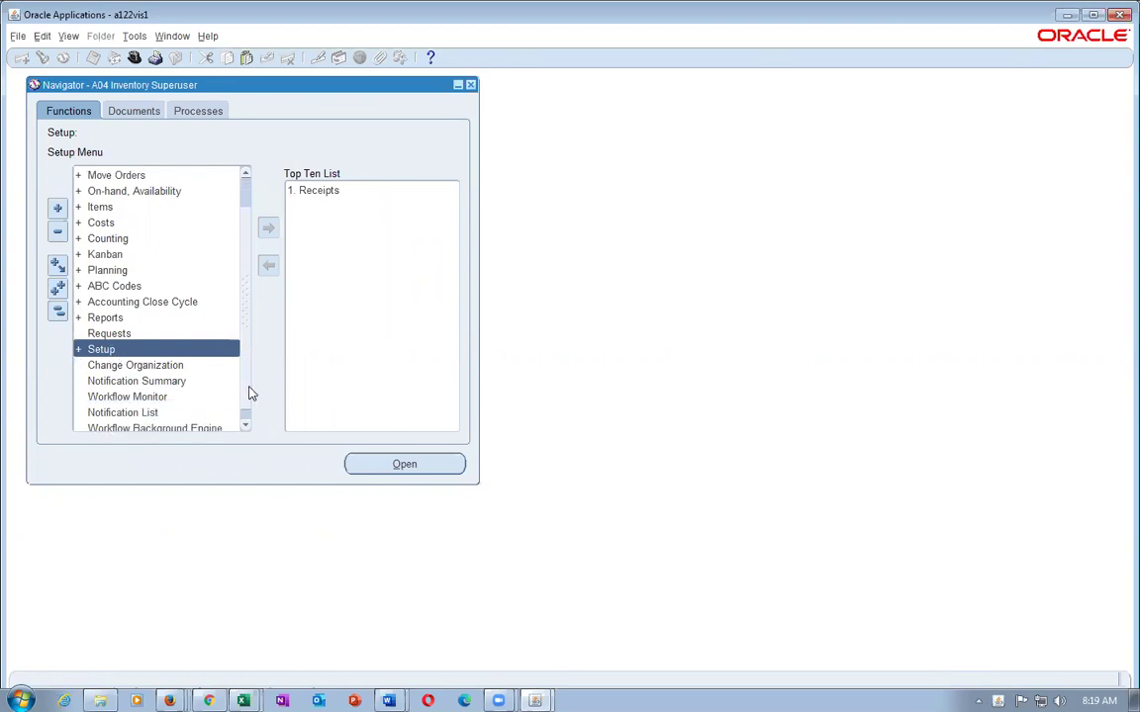
pyautogui.scroll(-1, 249, 396)
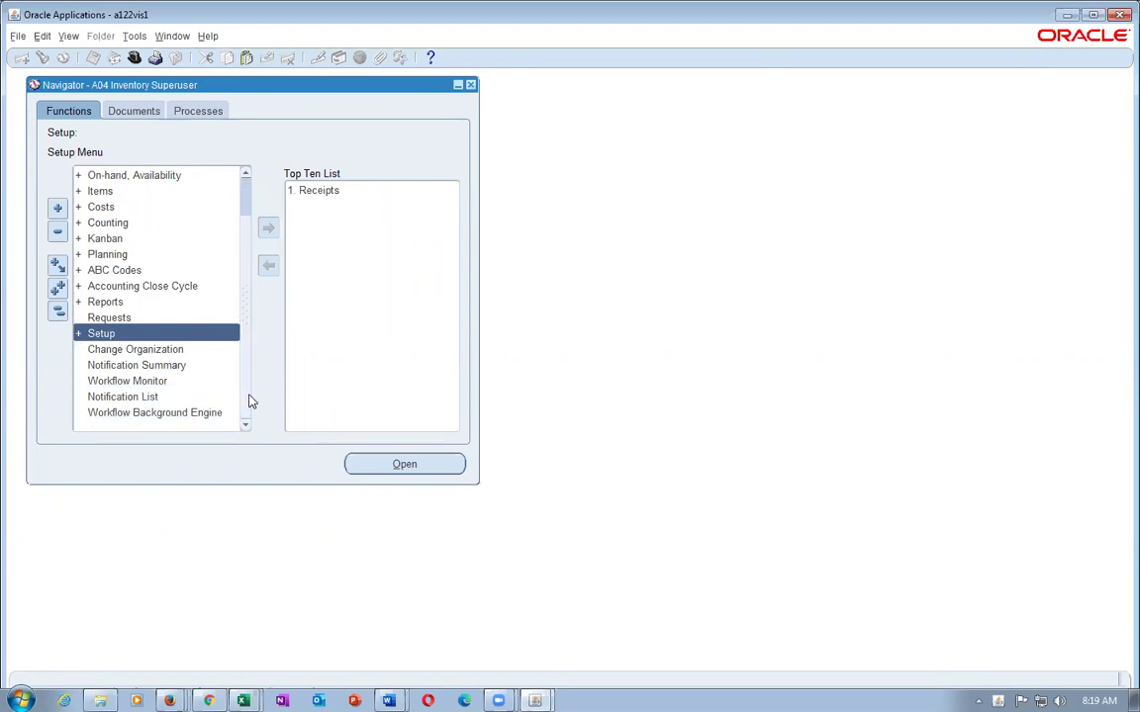
pyautogui.doubleClick(124, 334)
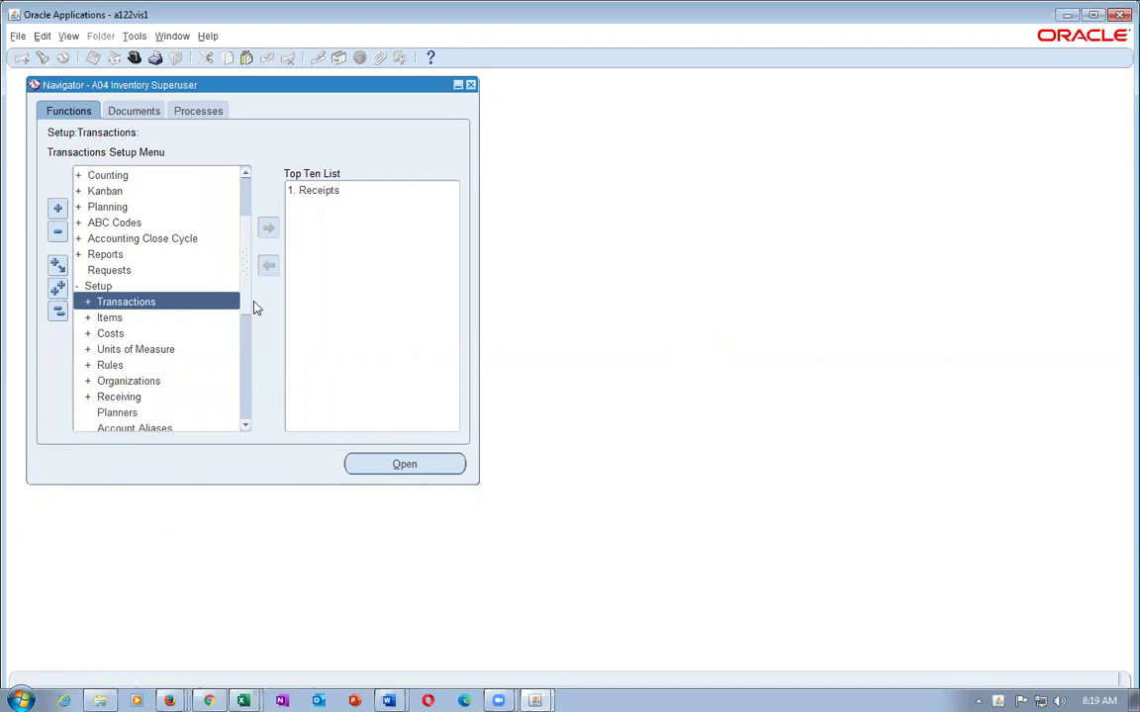
pyautogui.click(129, 286)
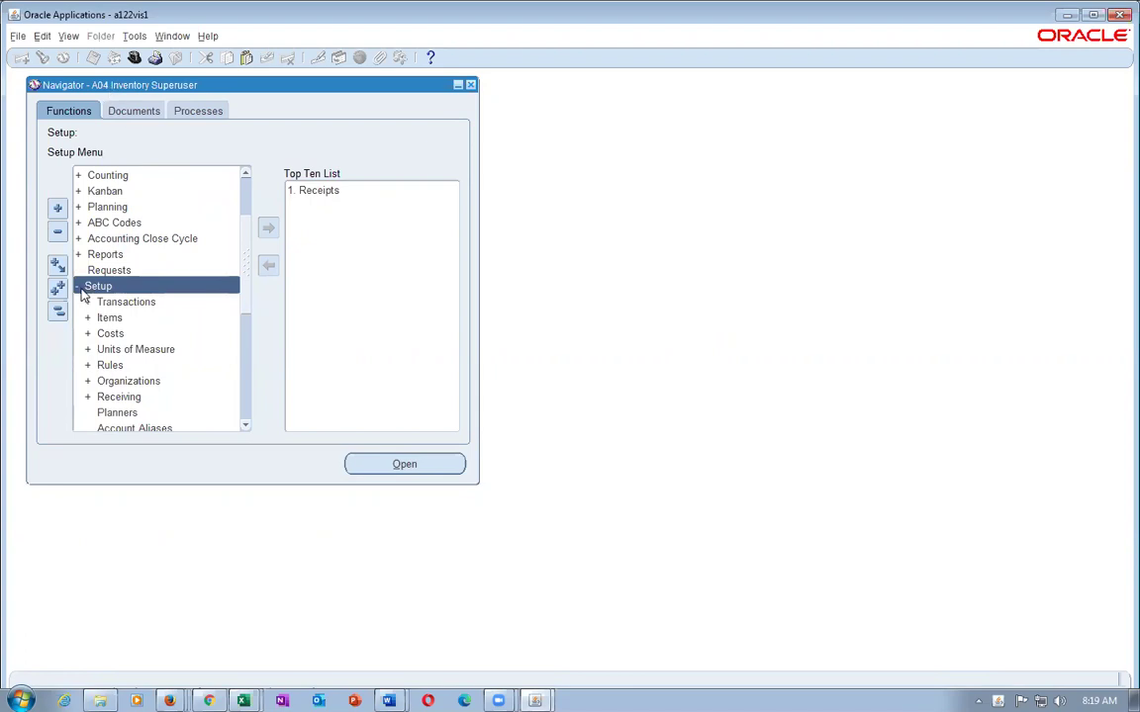
pyautogui.doubleClick(152, 287)
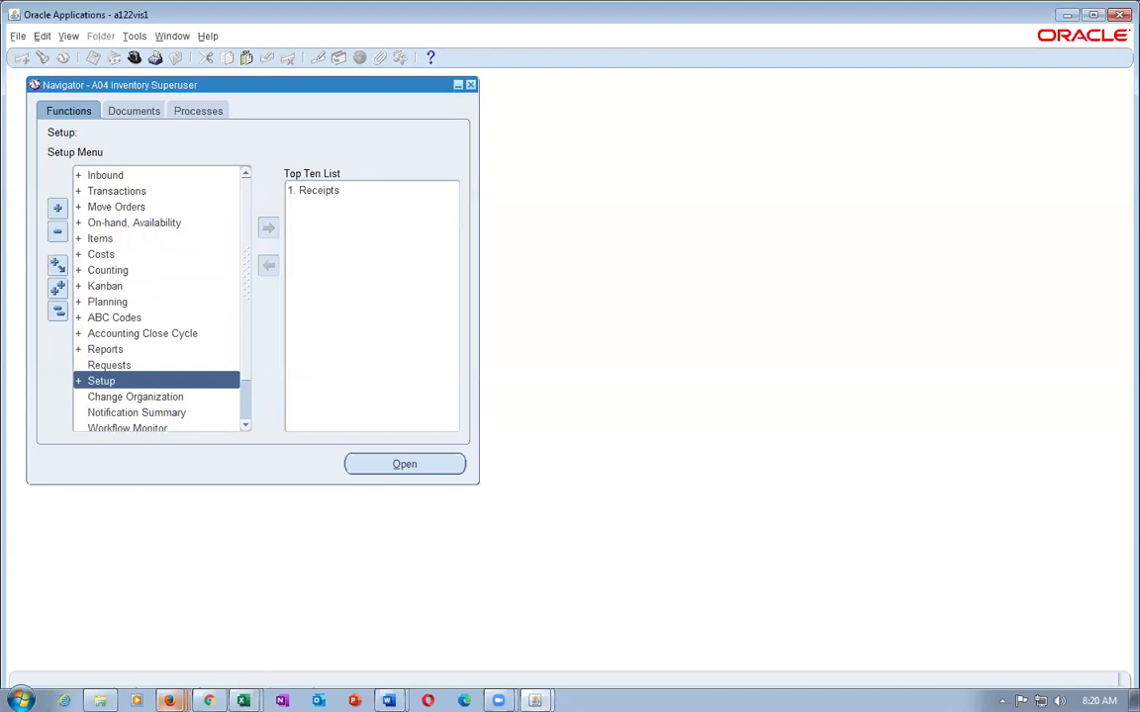
pyautogui.click(243, 701)
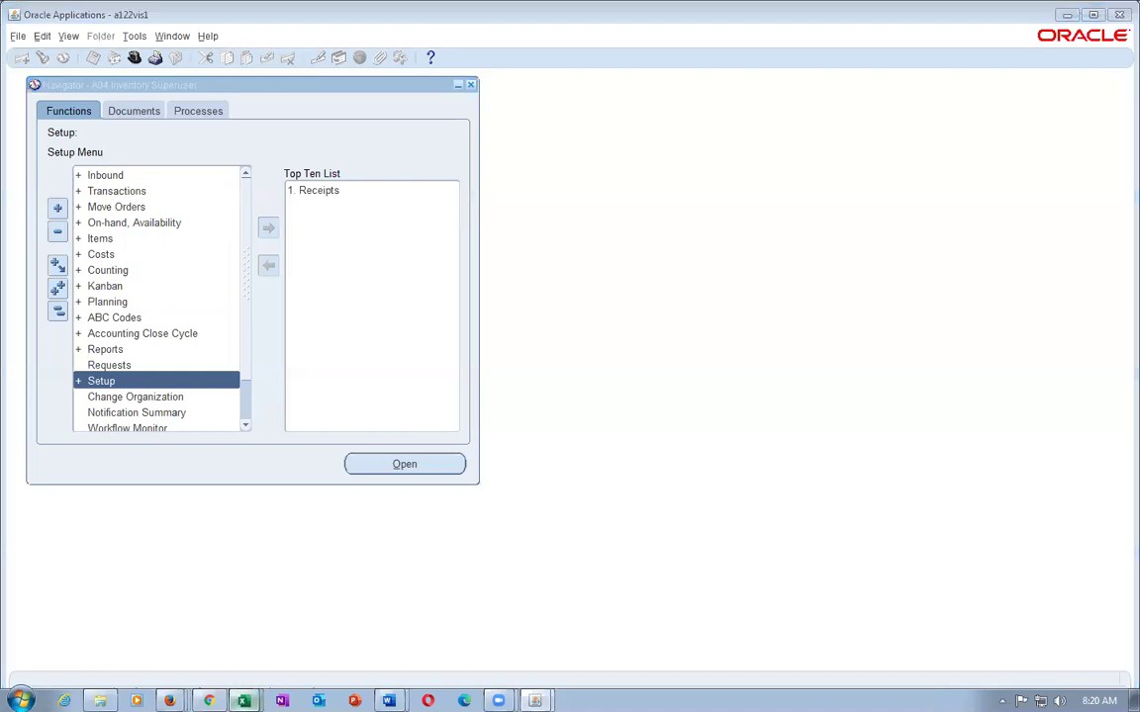
pyautogui.click(251, 679)
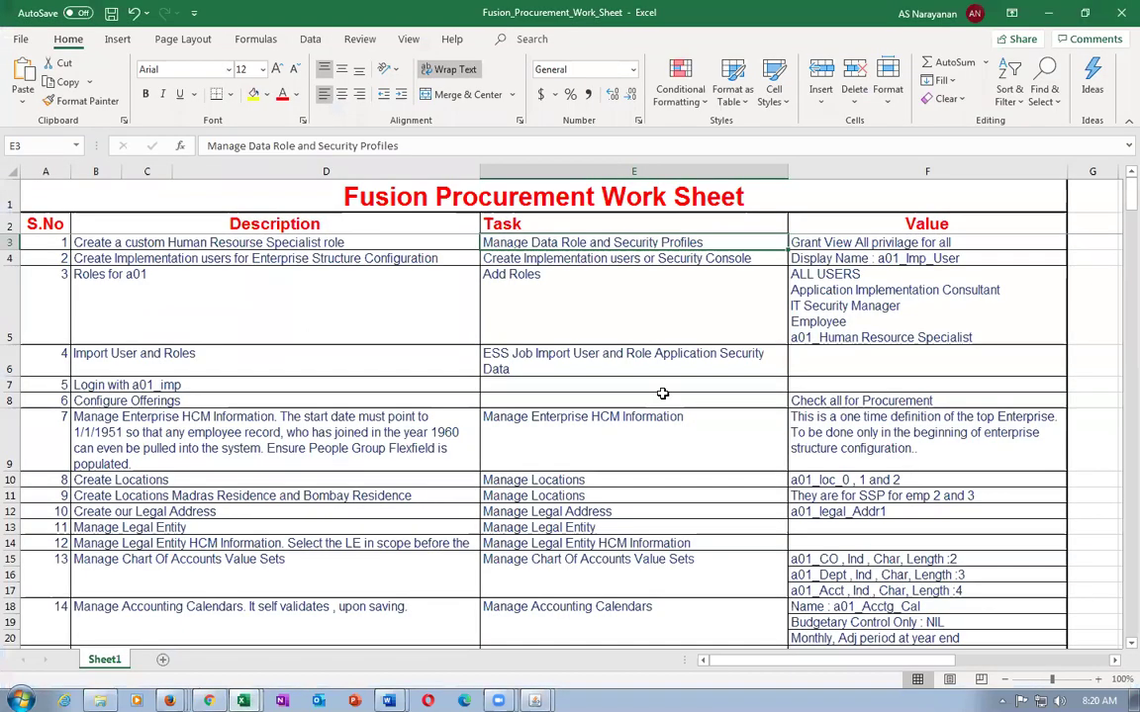
# Copy 'Manage Data Role and Security Profiles' from cell E3, close the Gmail draft and show the Oracle Fusion home page.
pyautogui.click(361, 243)
pyautogui.click(631, 242)
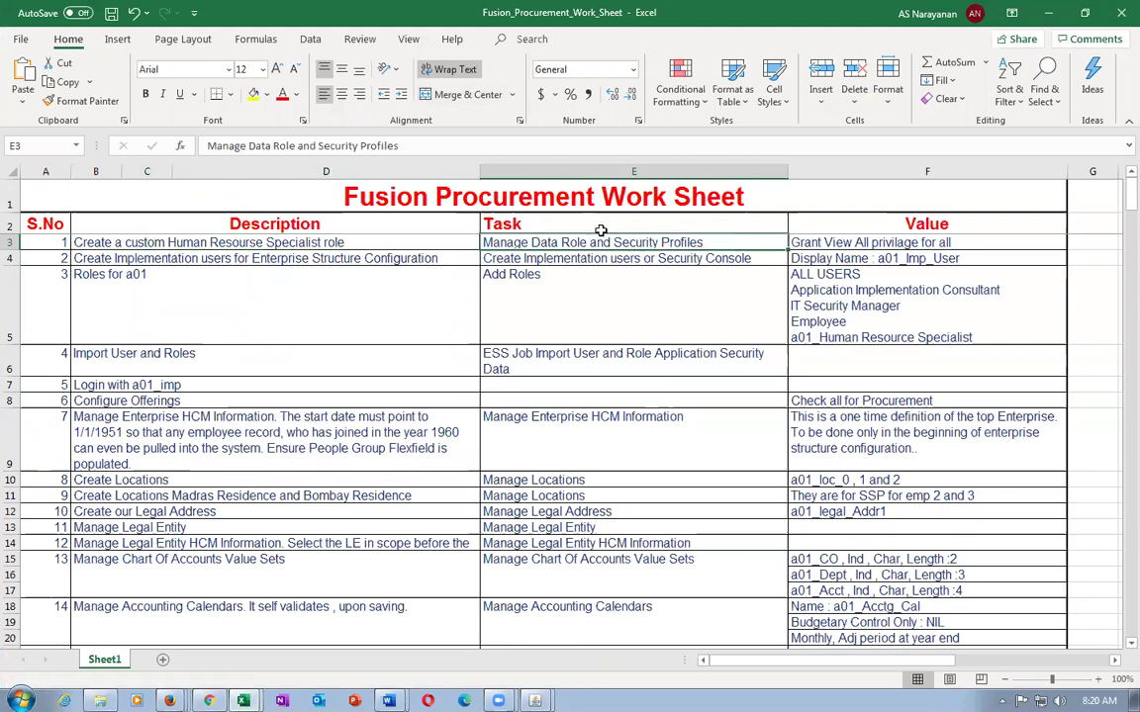
pyautogui.hotkey('ctrl', 'c')
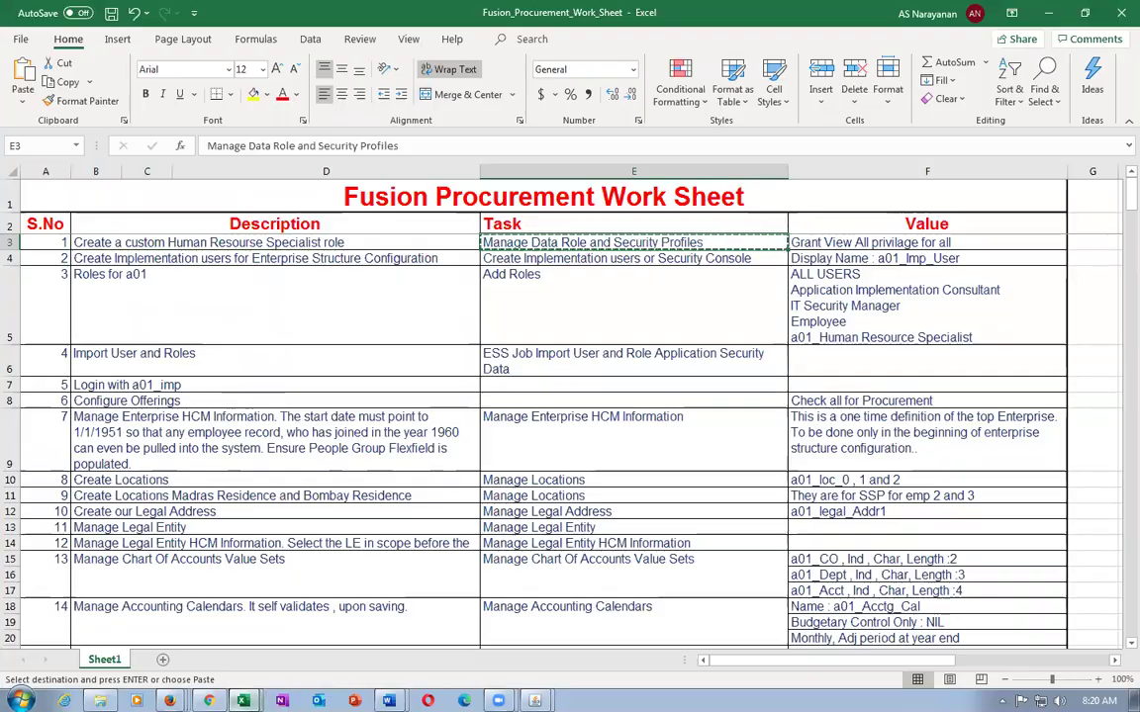
pyautogui.hotkey('alt', 'Tab')
pyautogui.click(1058, 275)
pyautogui.click(848, 20)
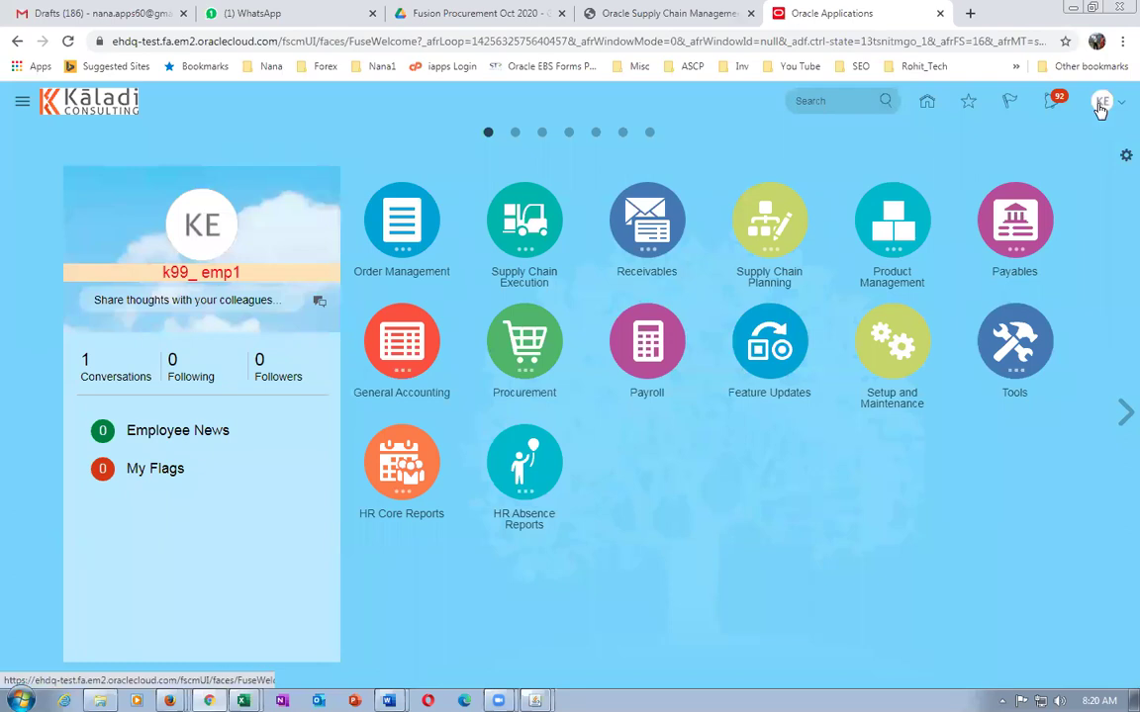
# Open the Settings and Actions menu from the user avatar on the springboard.
pyautogui.click(1102, 103)
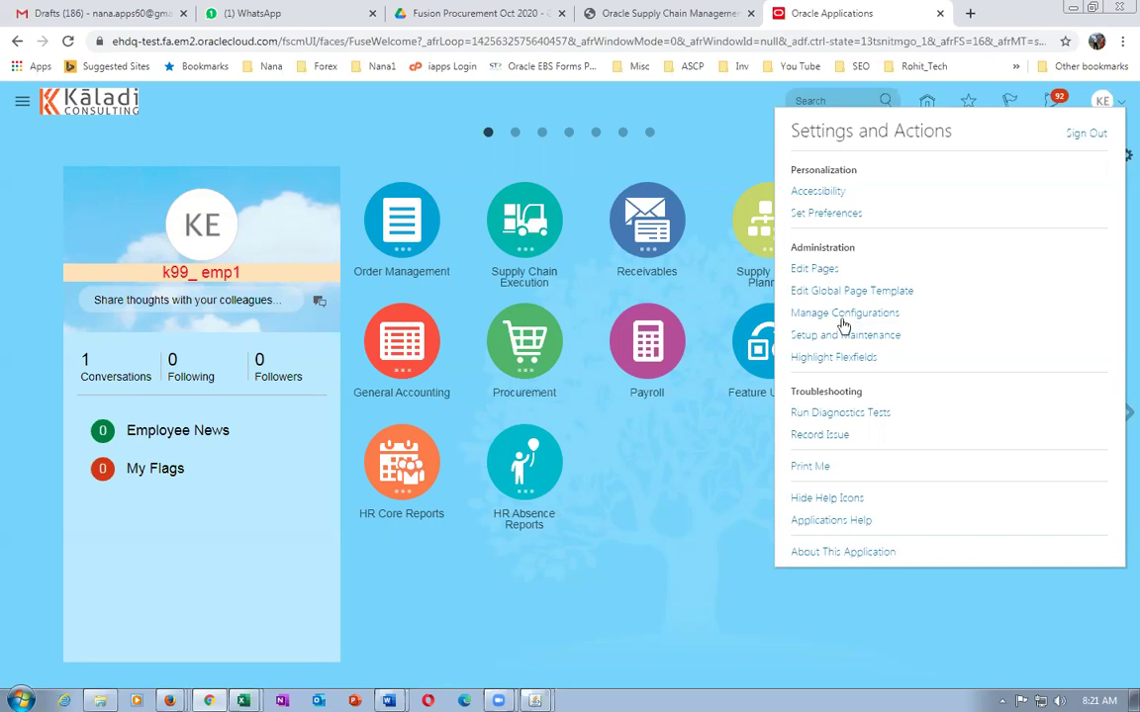
# Choose Setup and Maintenance from the Settings and Actions menu.
pyautogui.click(831, 337)
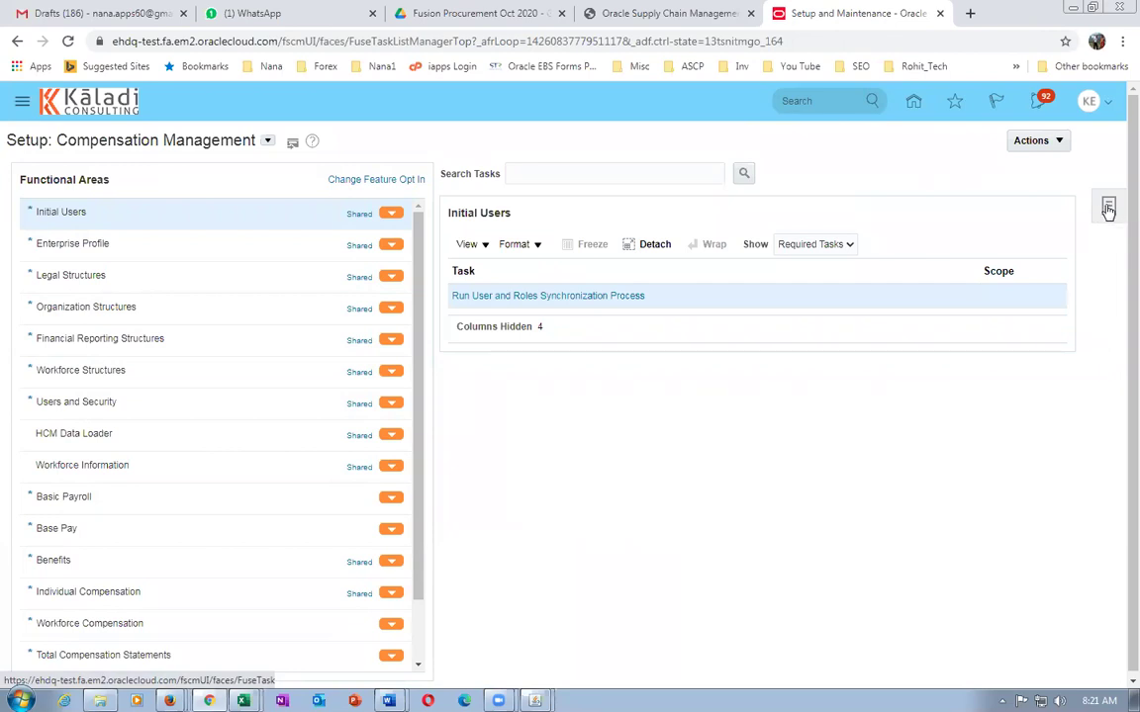
# Search setup tasks for the pasted name and open Manage Data Role and Security Profiles.
pyautogui.click(1109, 210)
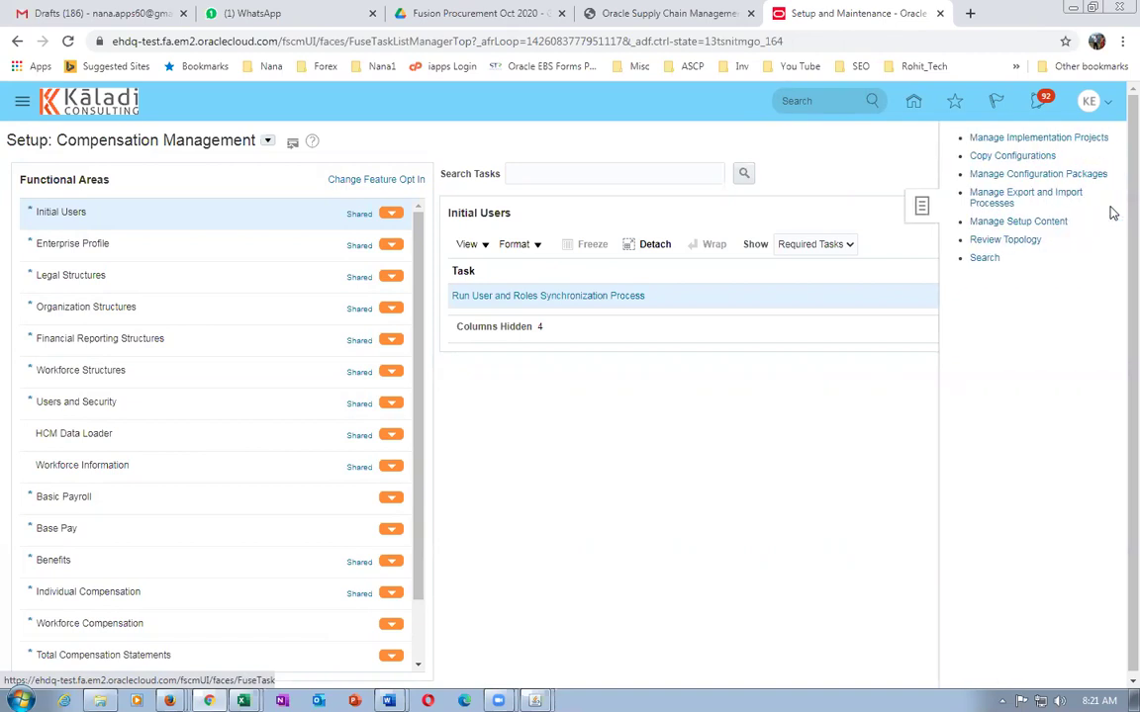
pyautogui.click(982, 259)
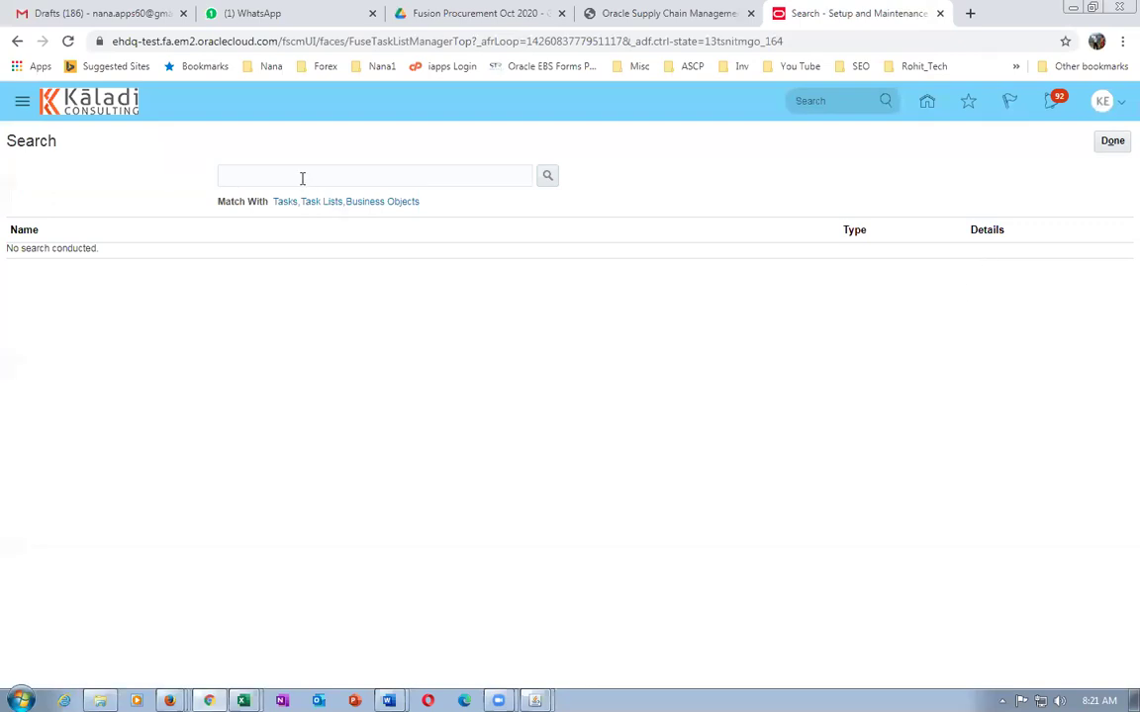
pyautogui.click(302, 178)
pyautogui.hotkey('ctrl', 'v')
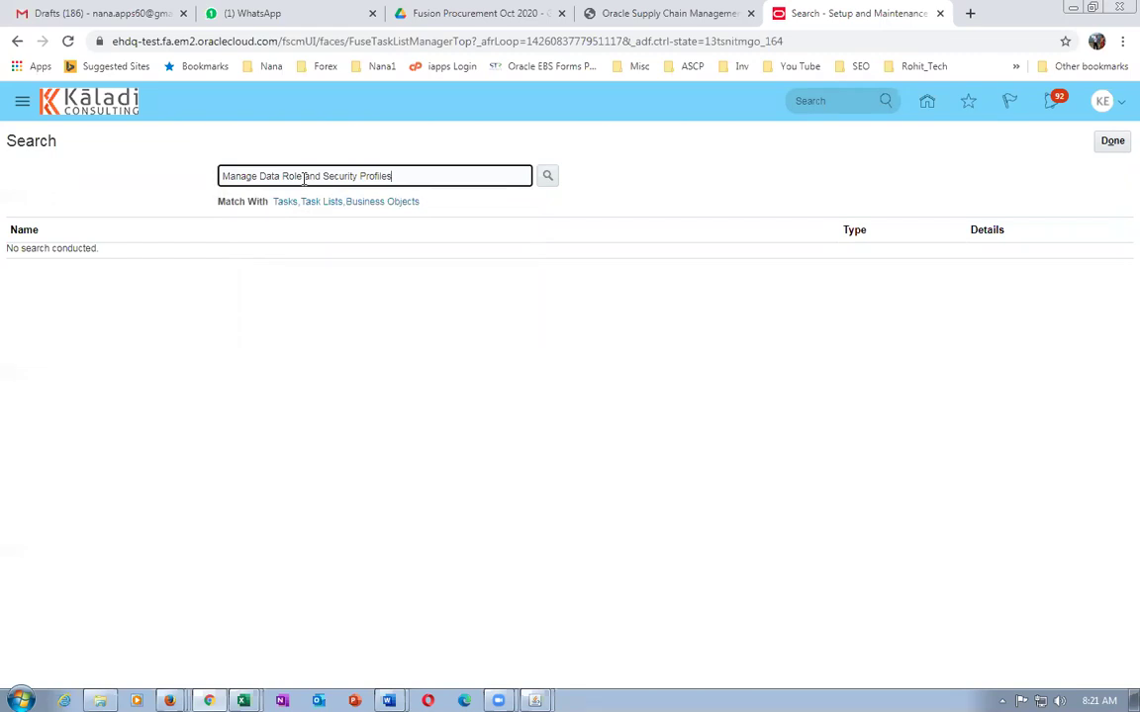
pyautogui.press('Return')
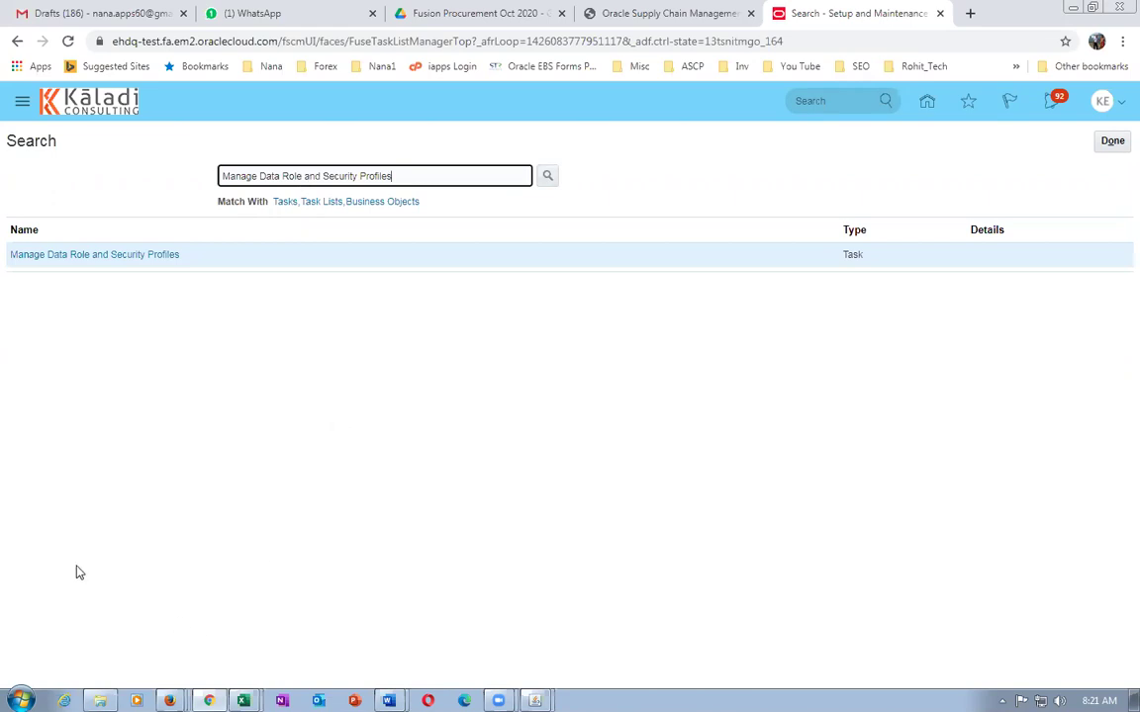
pyautogui.click(80, 260)
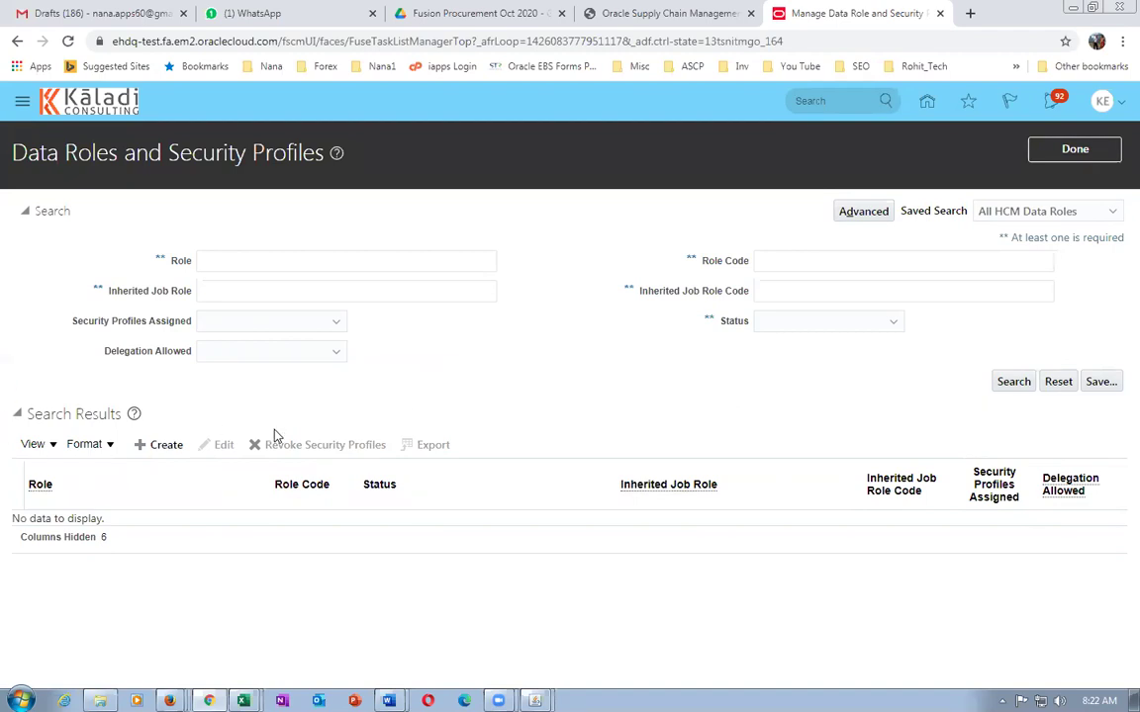
# Start a new data role named p01_human_res_specialist.
pyautogui.click(166, 447)
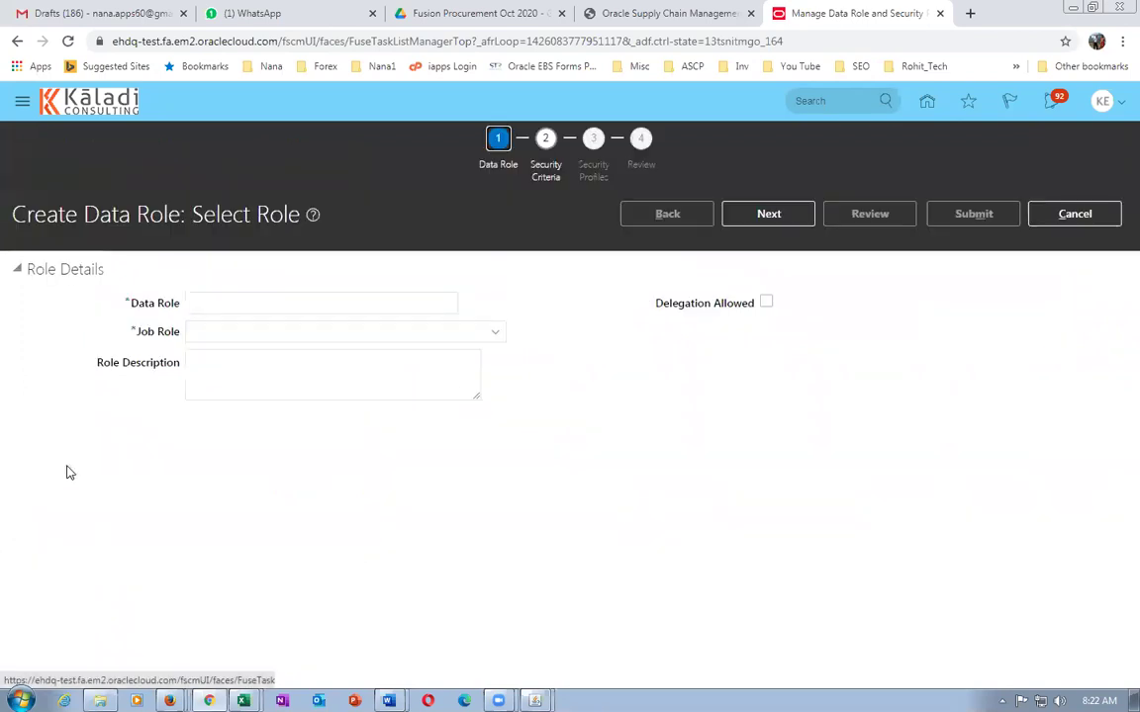
pyautogui.click(207, 305)
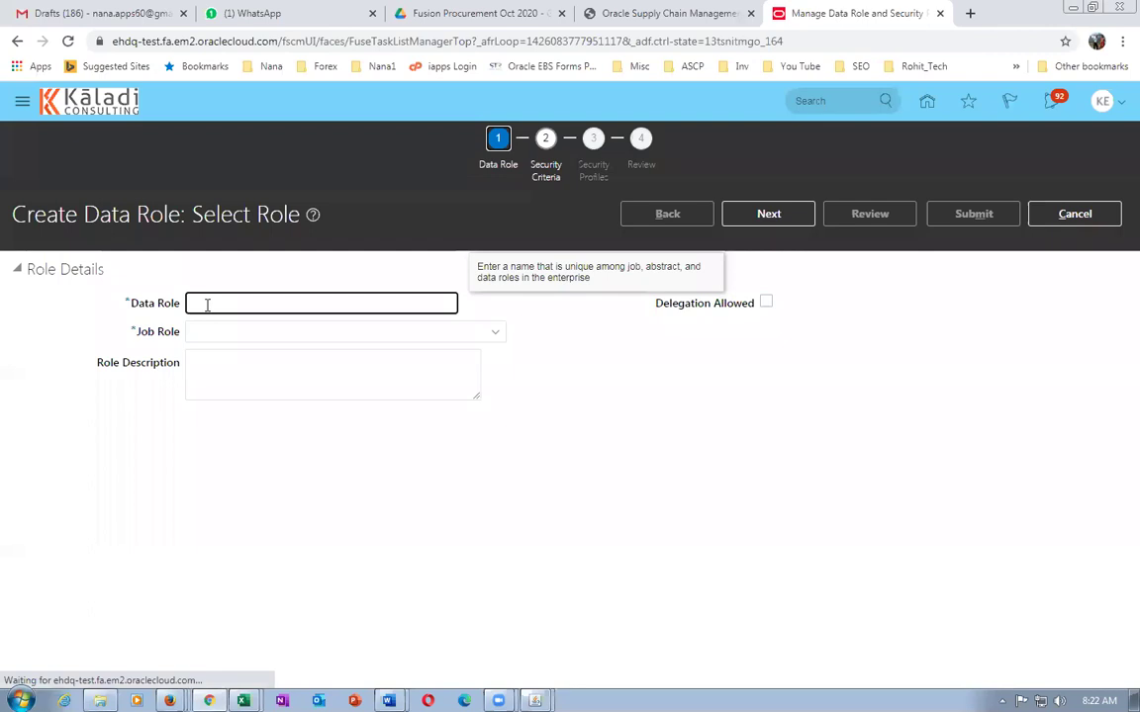
pyautogui.write('p01_')
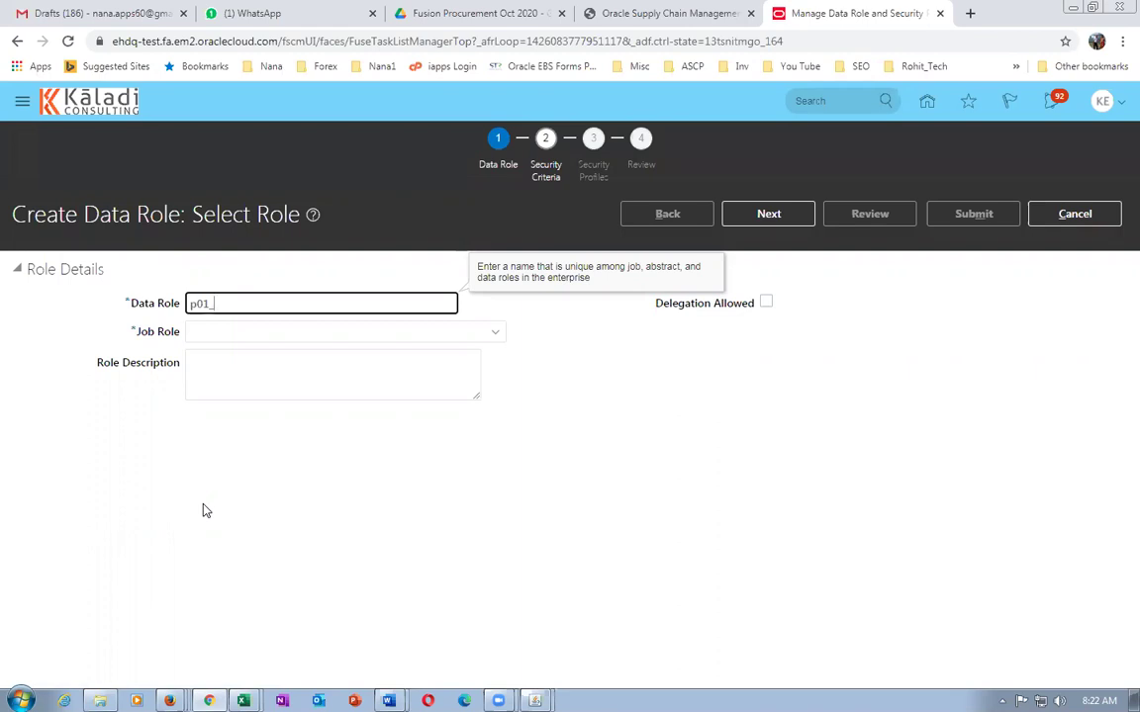
pyautogui.write('human_res-specialist')
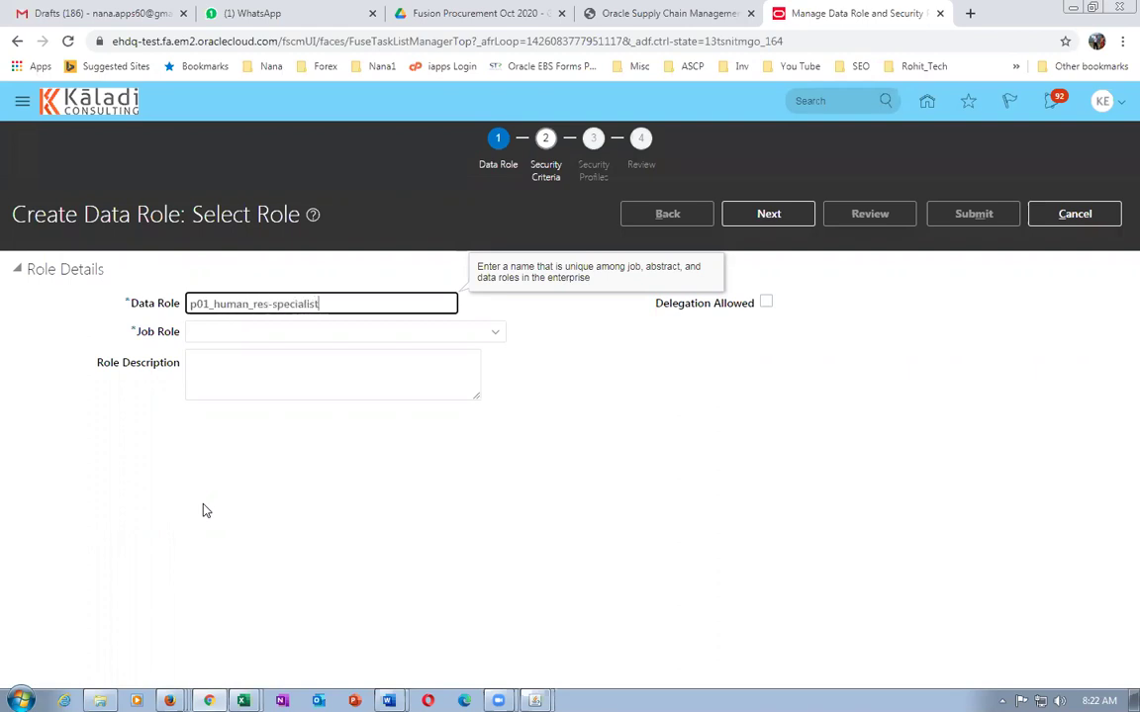
pyautogui.click(261, 335)
pyautogui.click(273, 305)
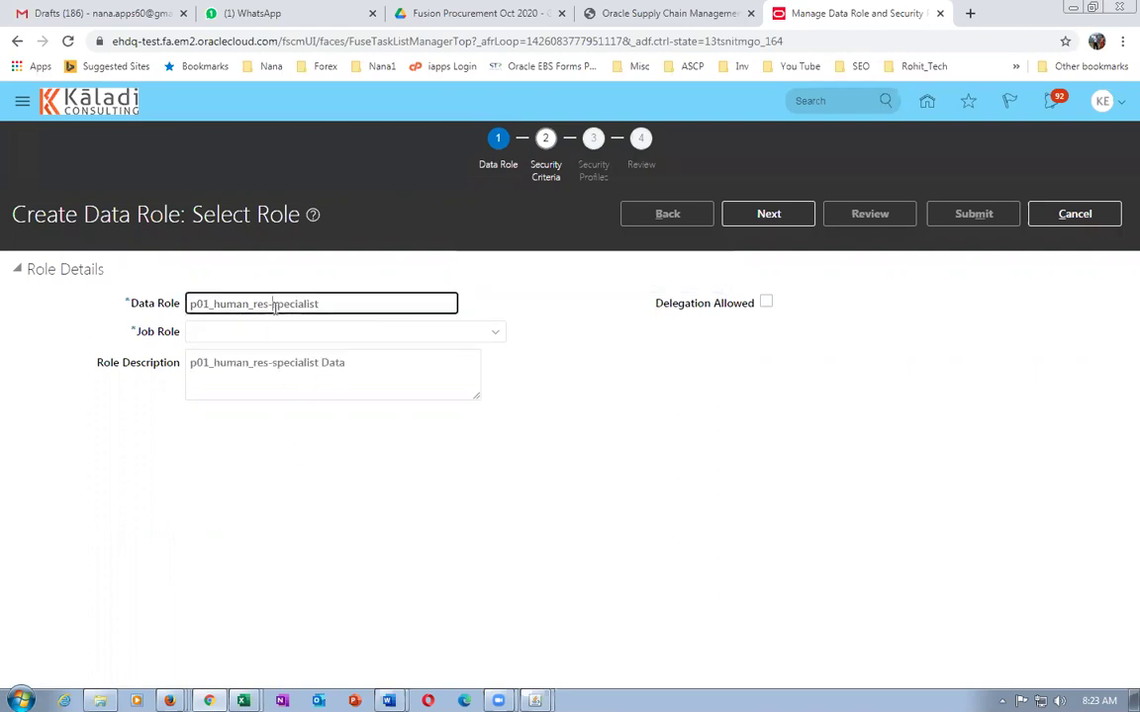
pyautogui.press('BackSpace')
pyautogui.write('_')
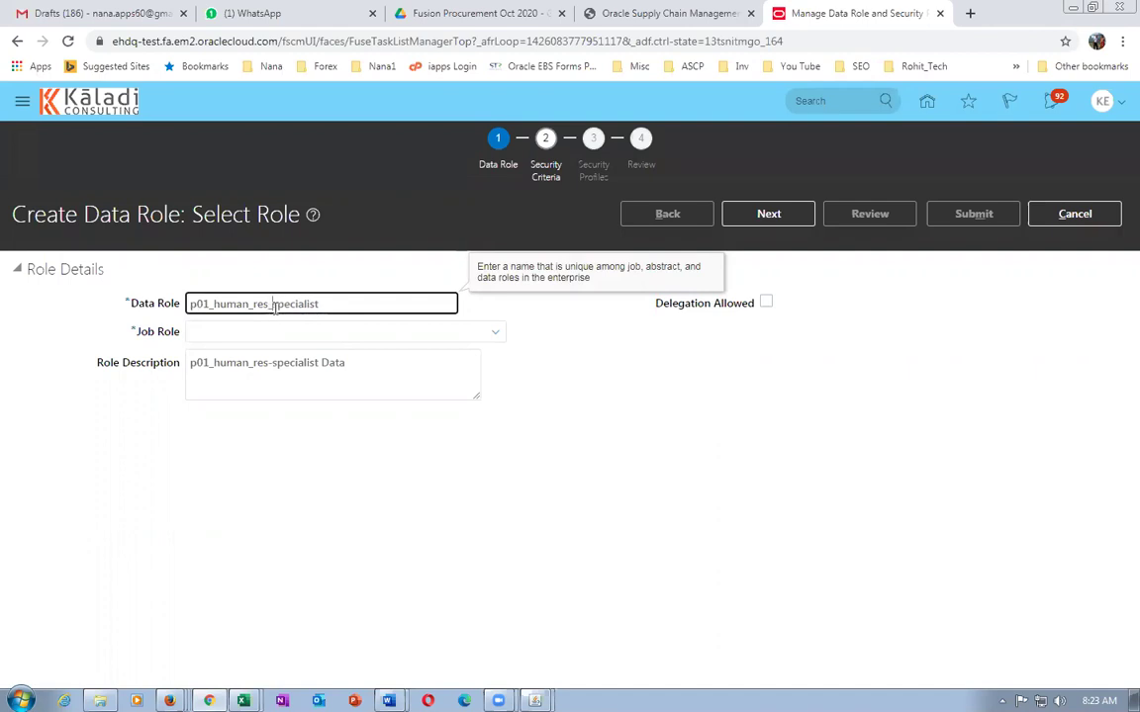
pyautogui.click(202, 336)
# Set the data role's job role to Human Resource Specialist.
pyautogui.write('Human Resource')
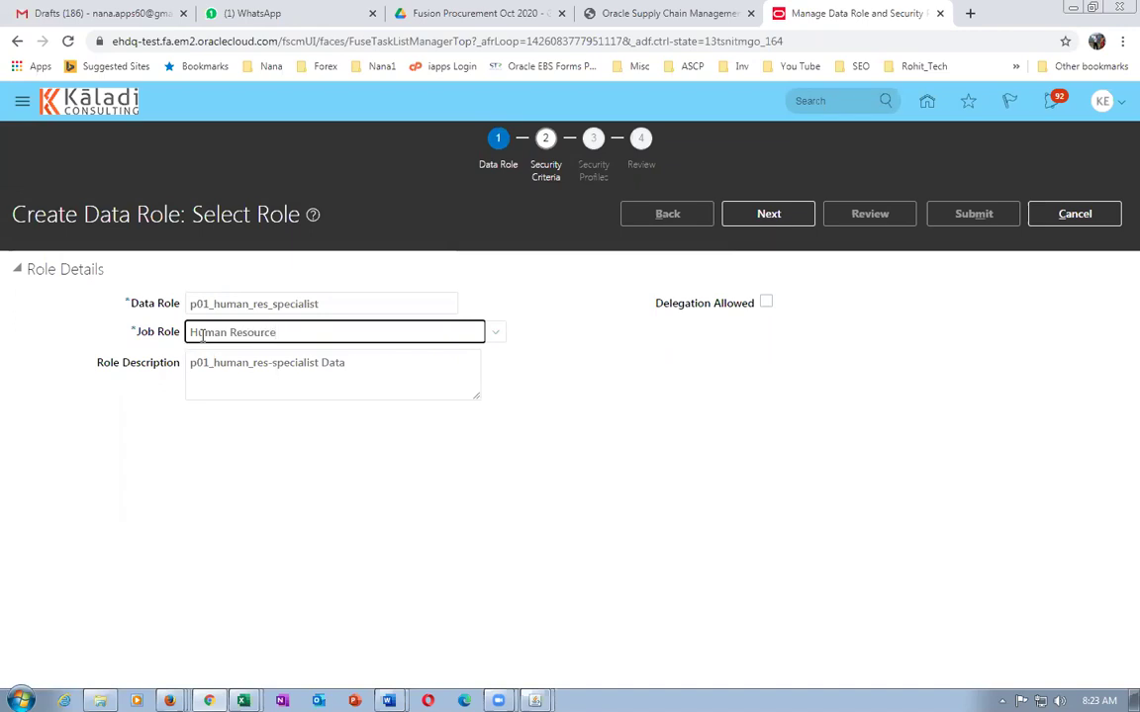
pyautogui.write(' Specialist')
pyautogui.press('Tab')
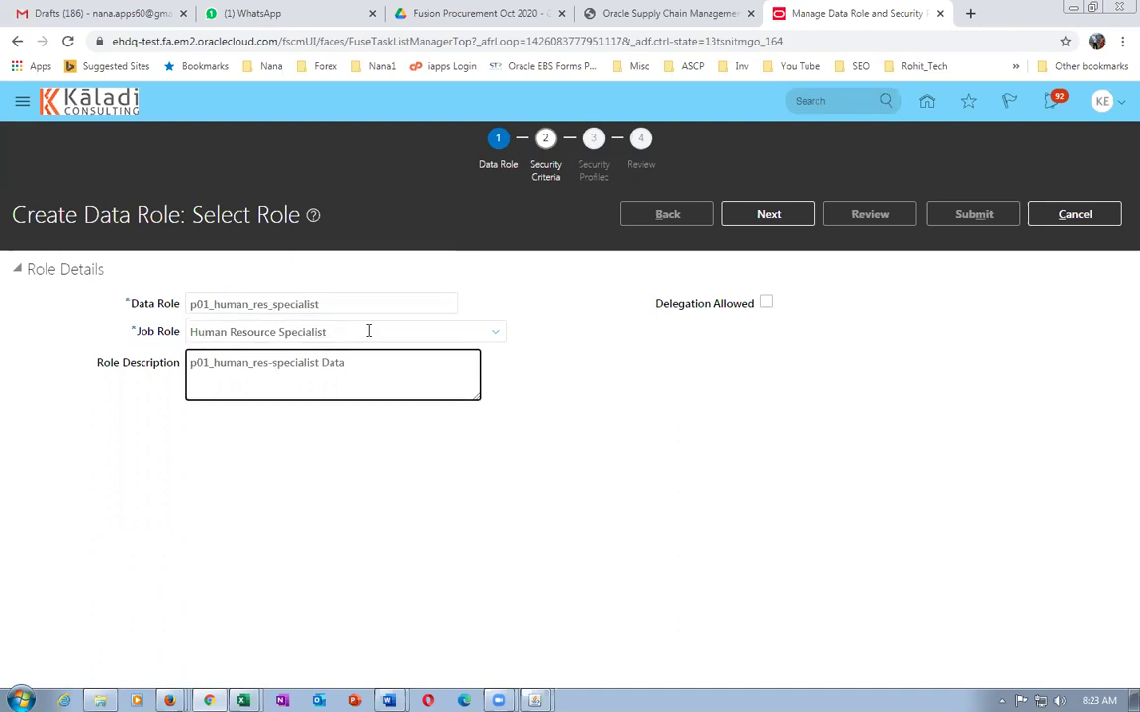
pyautogui.click(362, 330)
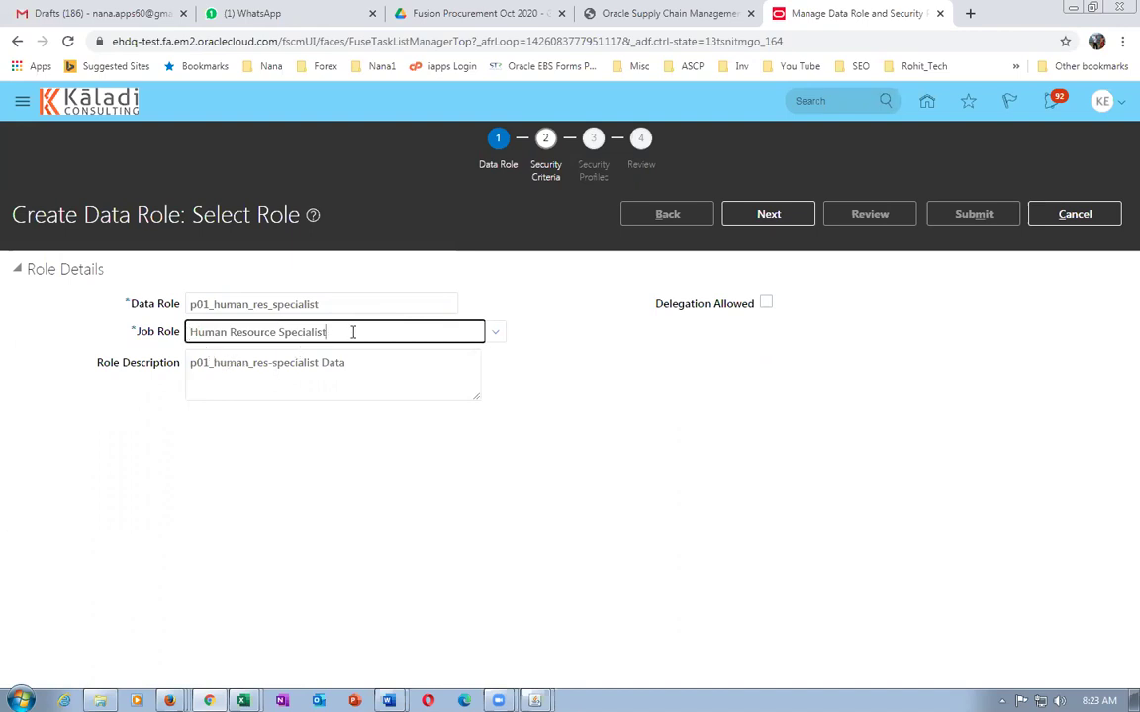
pyautogui.click(539, 392)
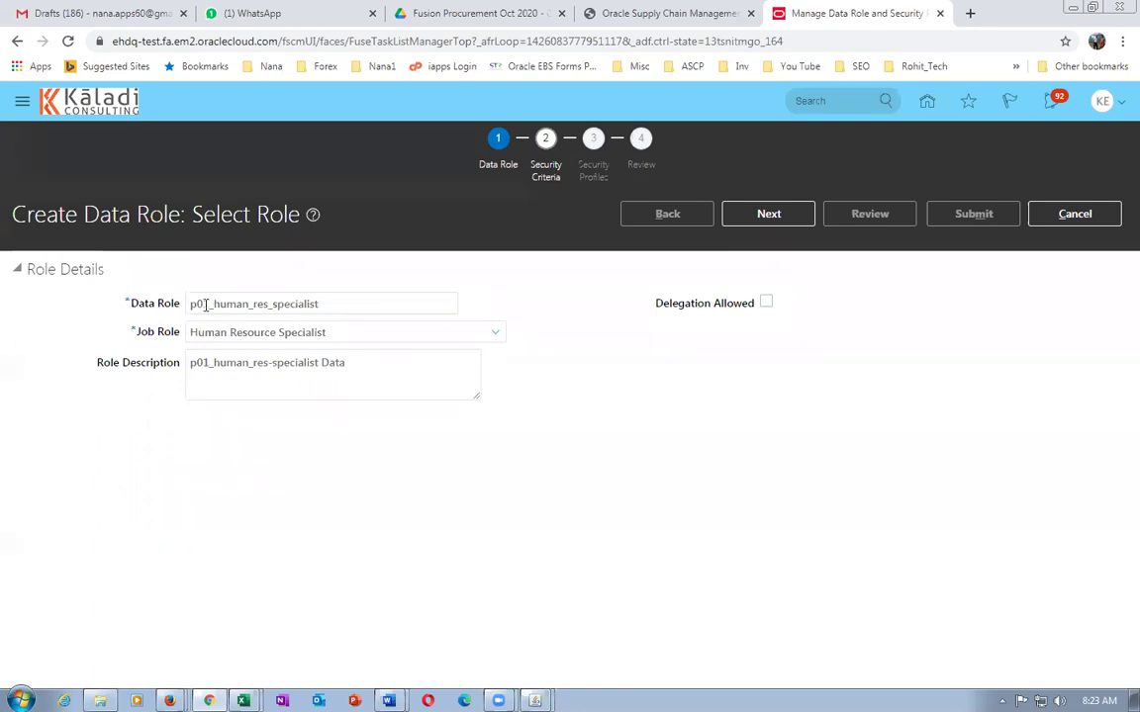
pyautogui.click(339, 333)
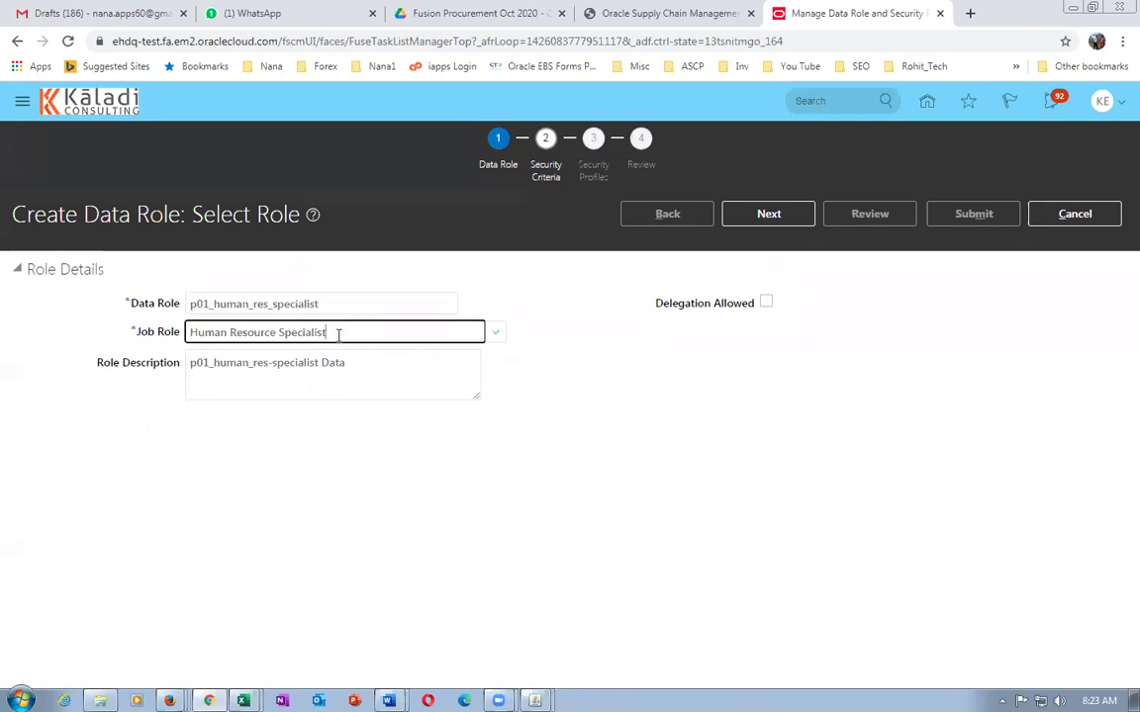
pyautogui.moveTo(338, 334); pyautogui.dragTo(184, 332)
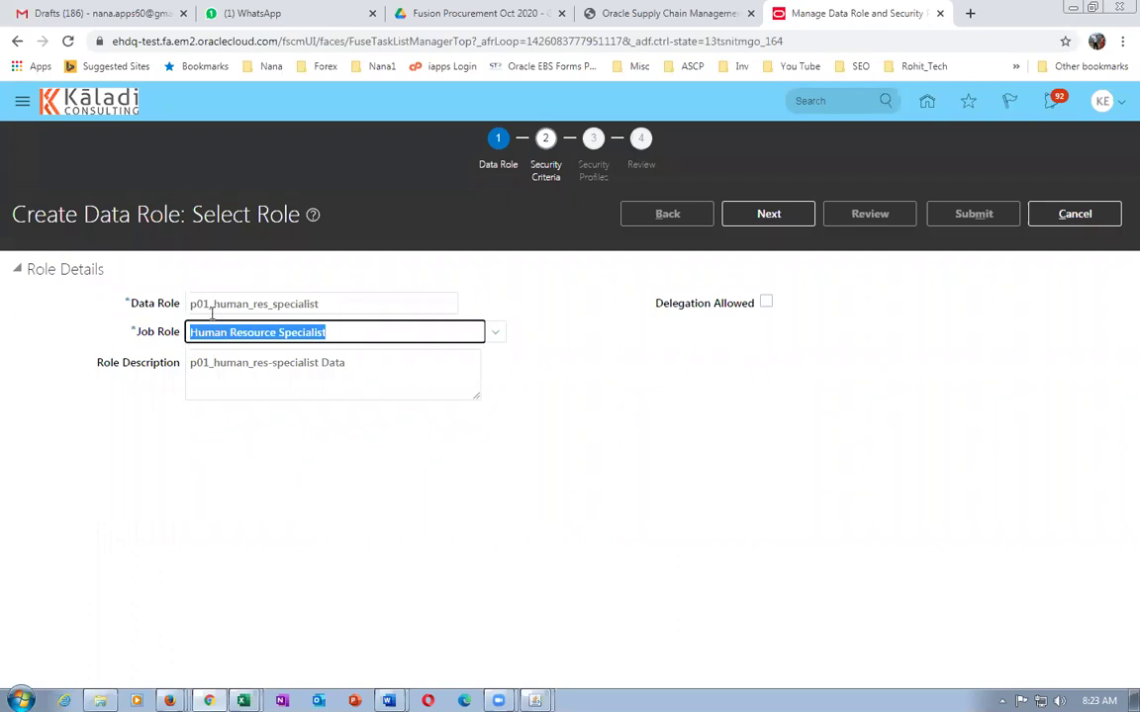
pyautogui.click(214, 300)
pyautogui.click(809, 220)
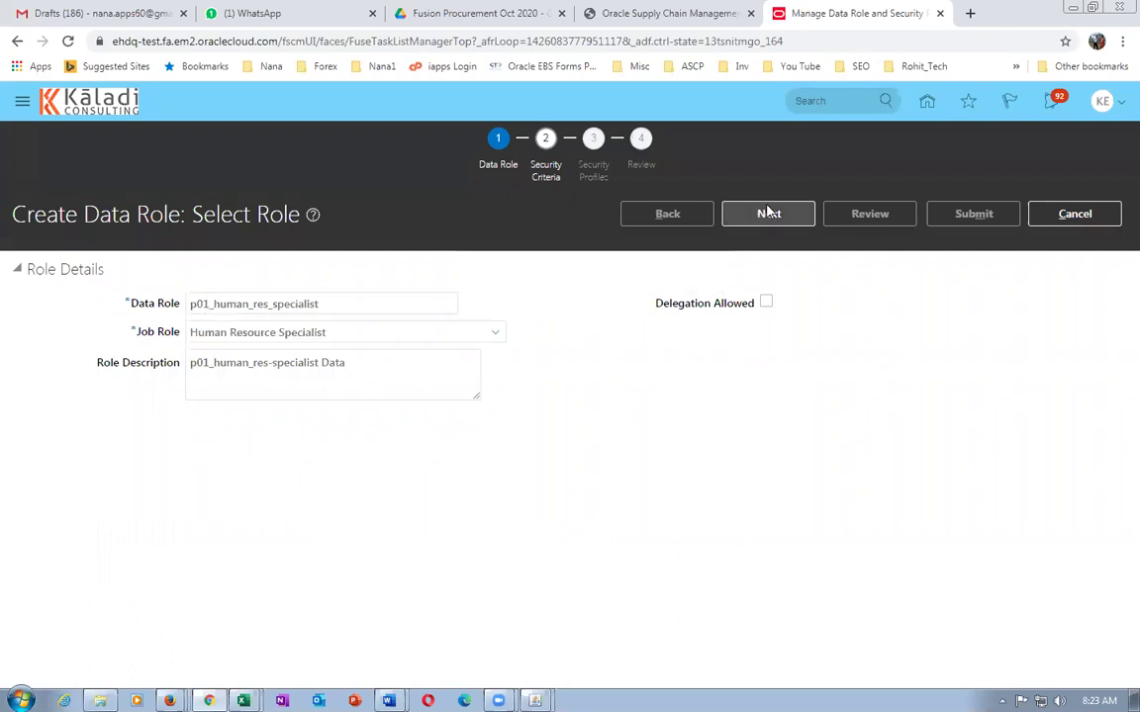
# Continue to security criteria; set organization to View All, public person to View All Workers, position to View All Positions.
pyautogui.click(766, 213)
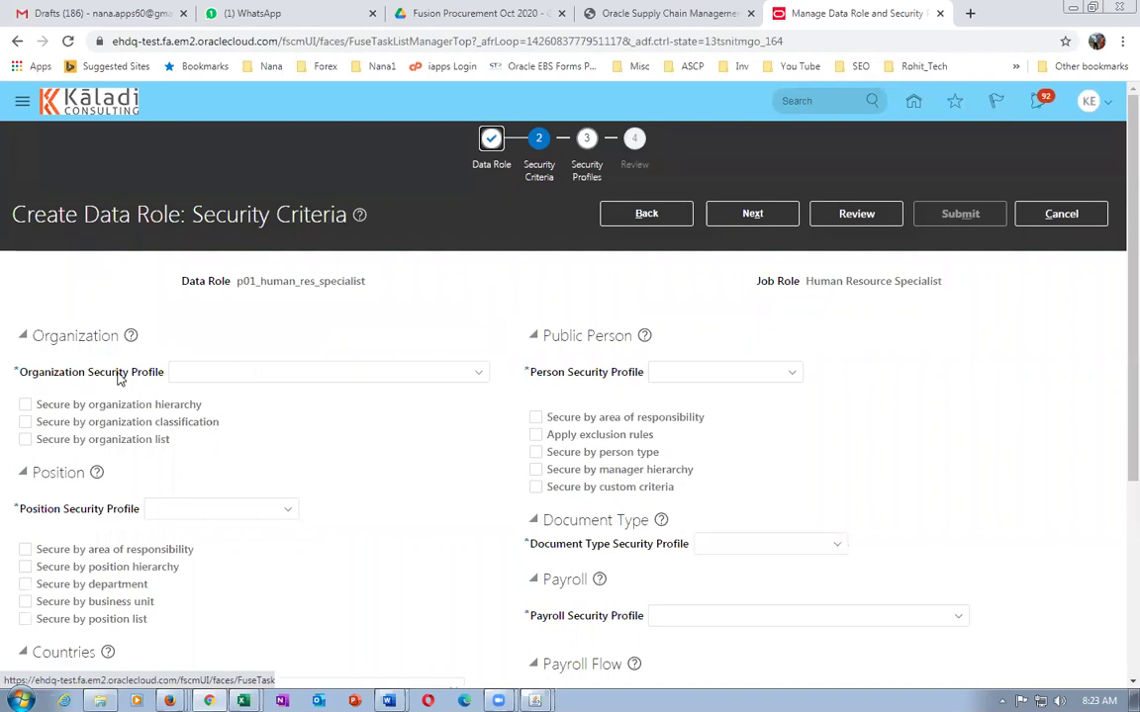
pyautogui.click(296, 374)
pyautogui.write('v')
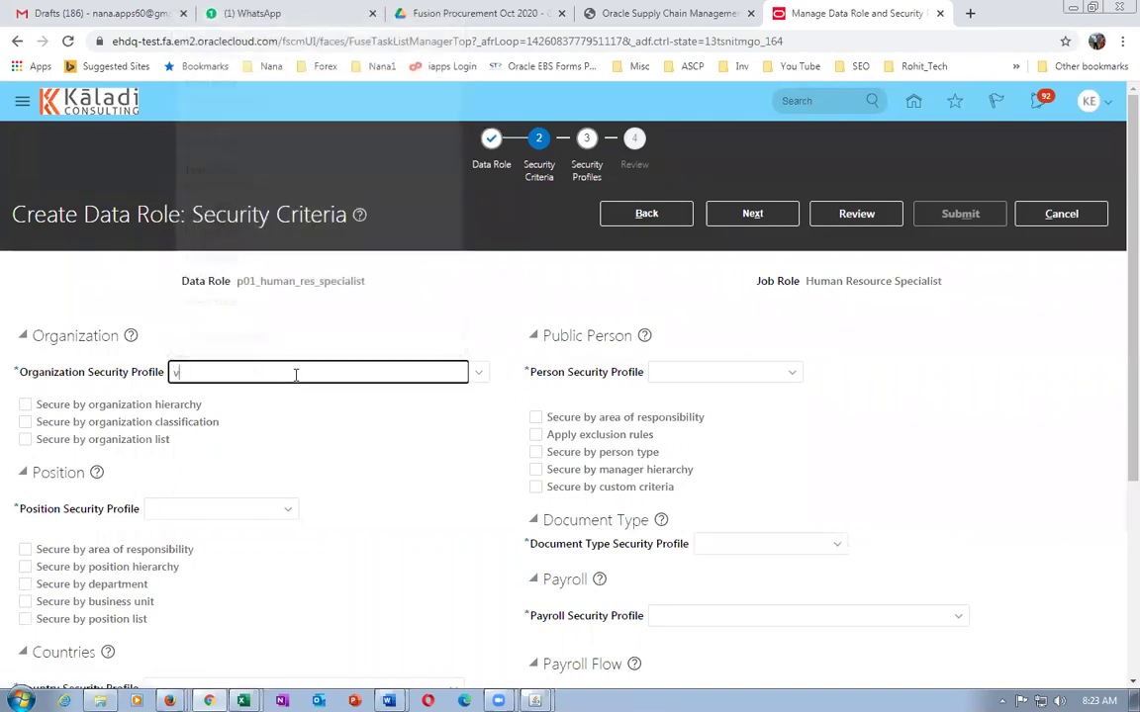
pyautogui.write('iew all')
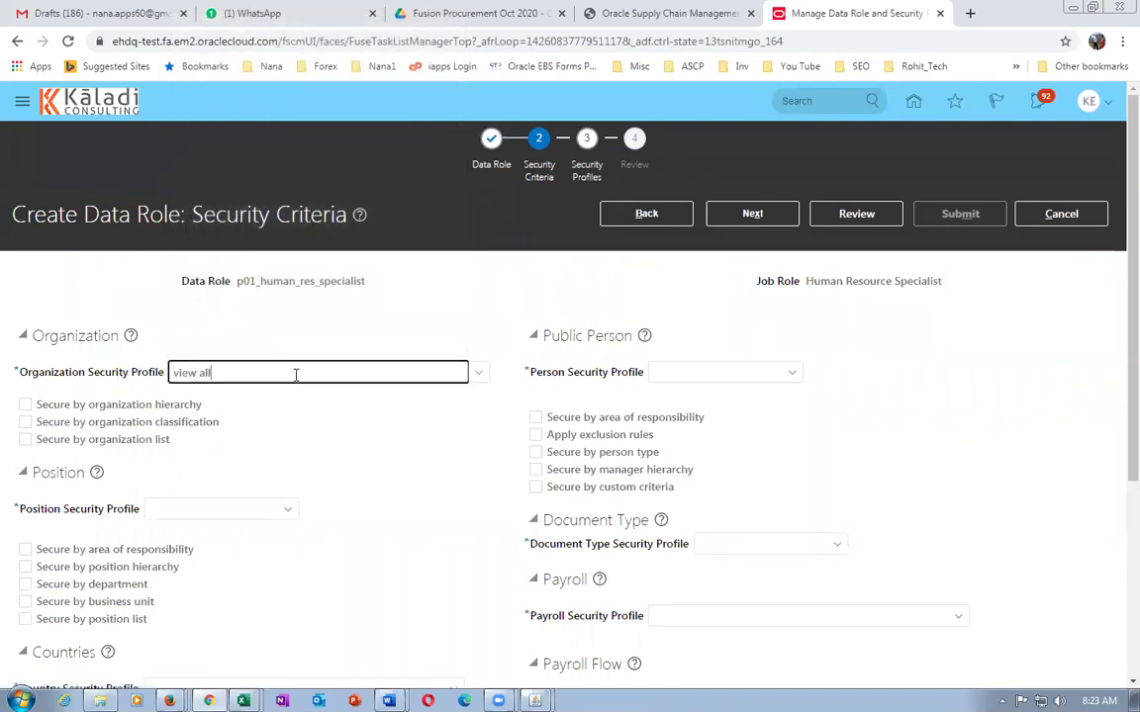
pyautogui.press('Tab')
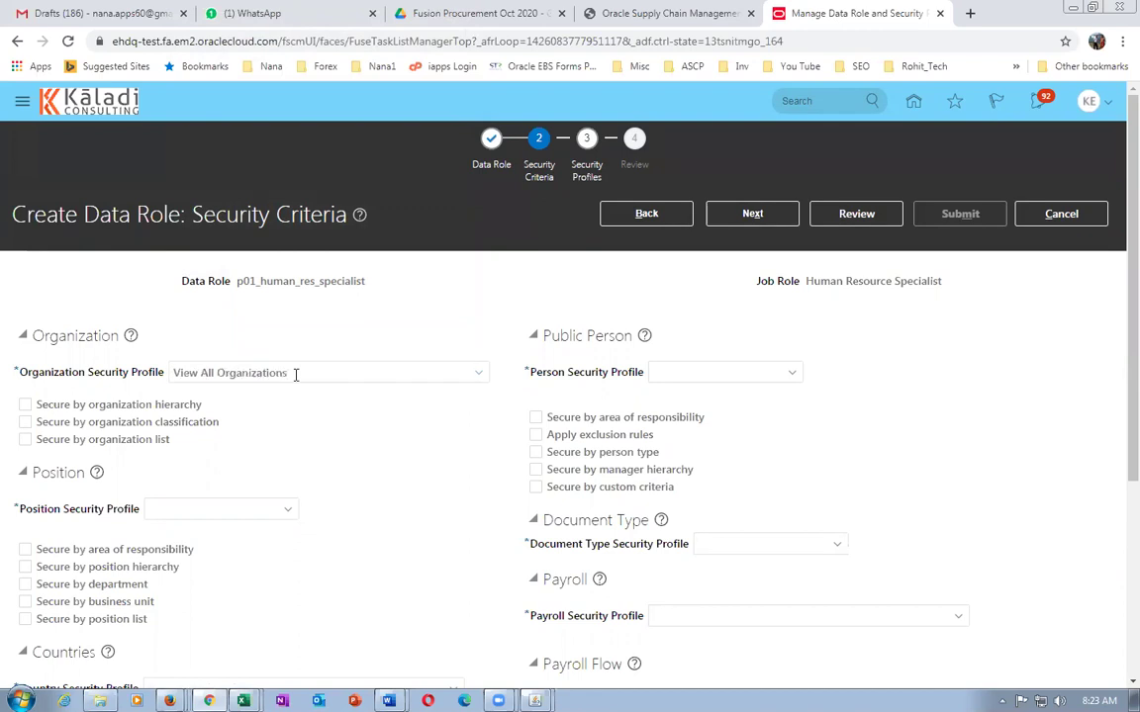
pyautogui.click(712, 374)
pyautogui.write('view all')
pyautogui.press('Tab')
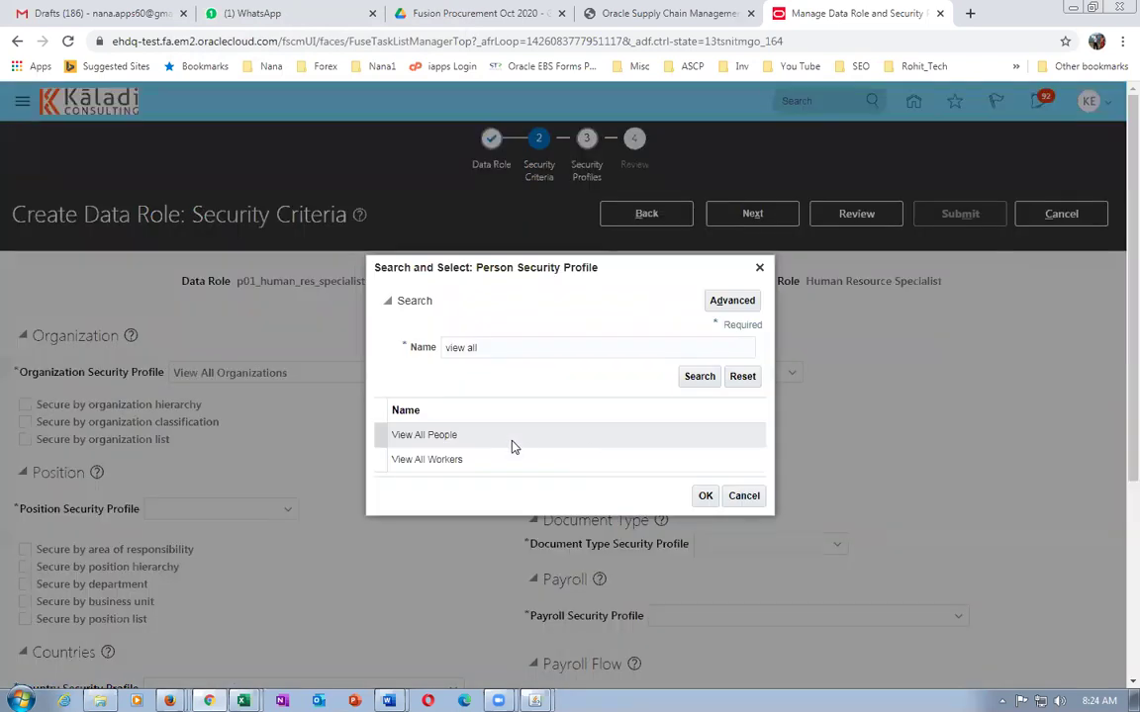
pyautogui.click(521, 460)
pyautogui.click(708, 497)
pyautogui.click(190, 508)
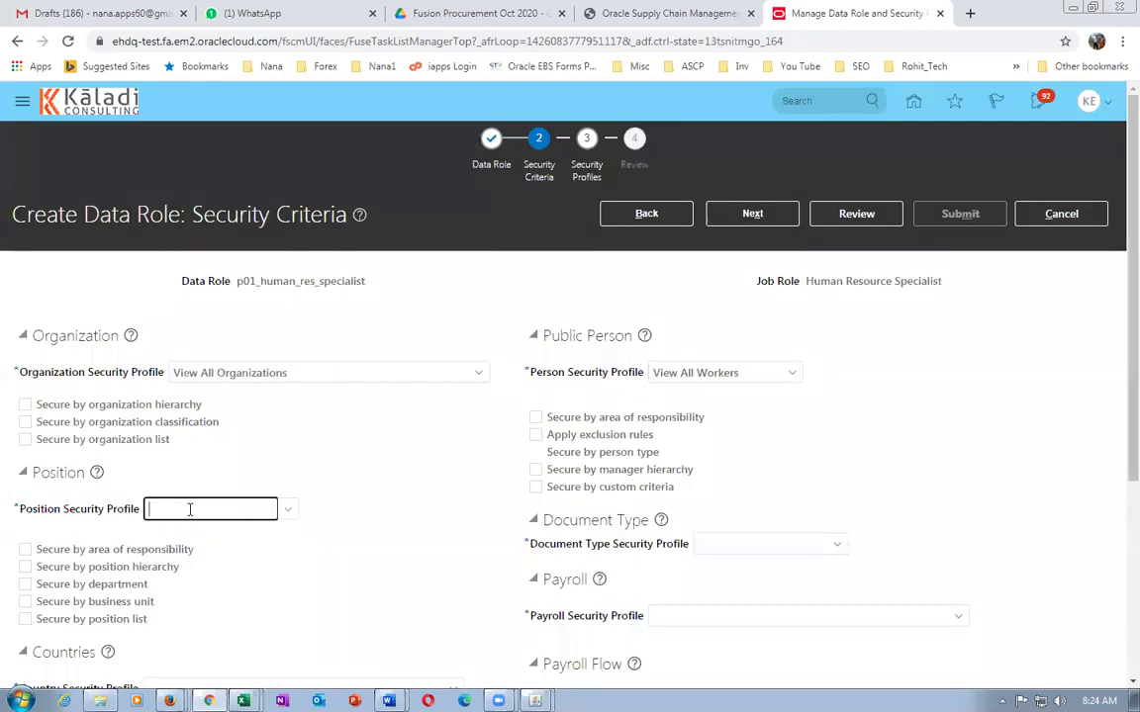
pyautogui.write('view all')
pyautogui.press('Tab')
# Set the country profile to View All Countries and the document type and payroll profiles to View All.
pyautogui.scroll(-3, 362, 502)
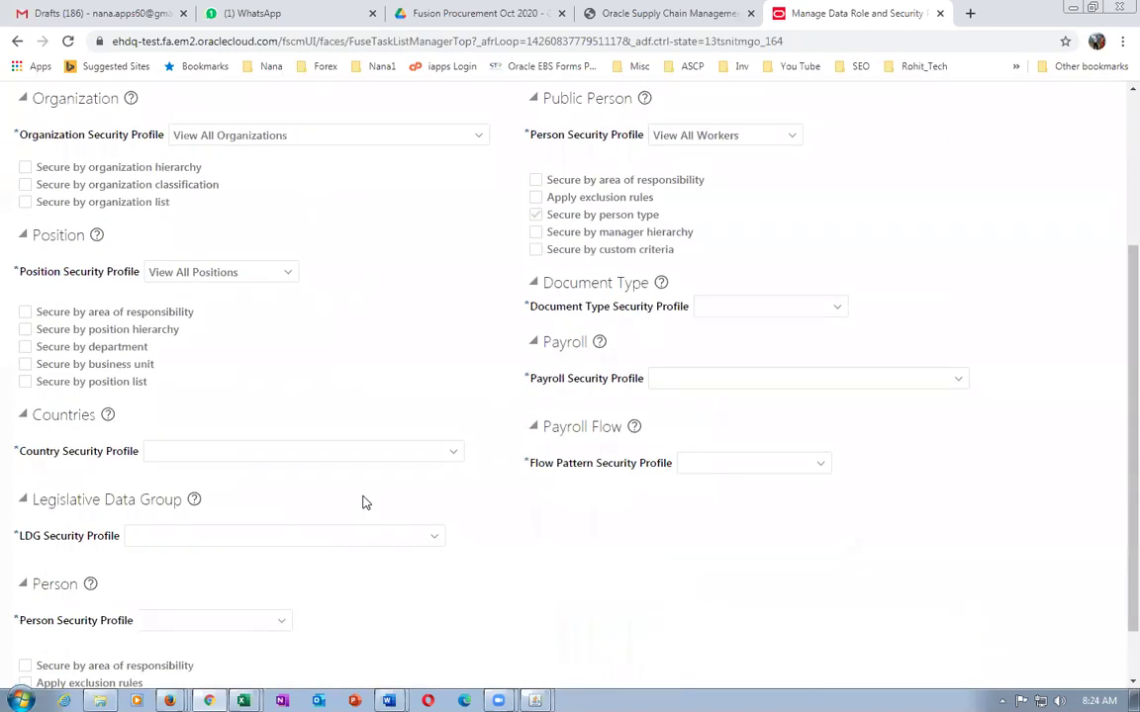
pyautogui.click(178, 449)
pyautogui.write('view all')
pyautogui.press('Tab')
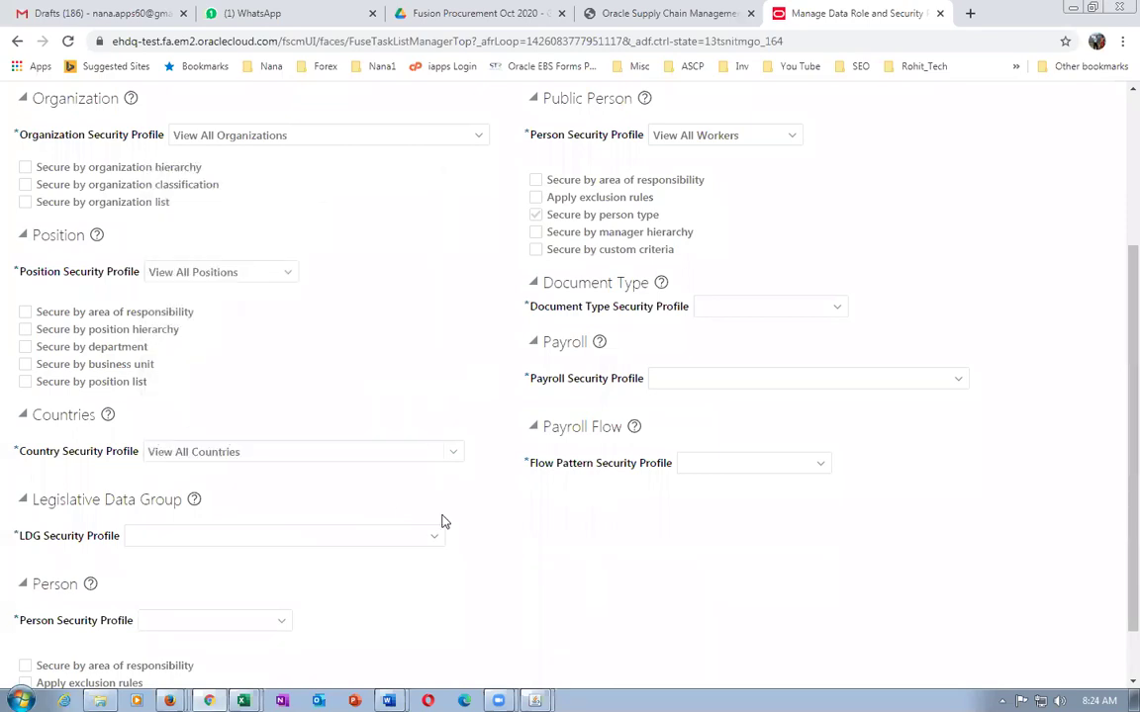
pyautogui.click(773, 298)
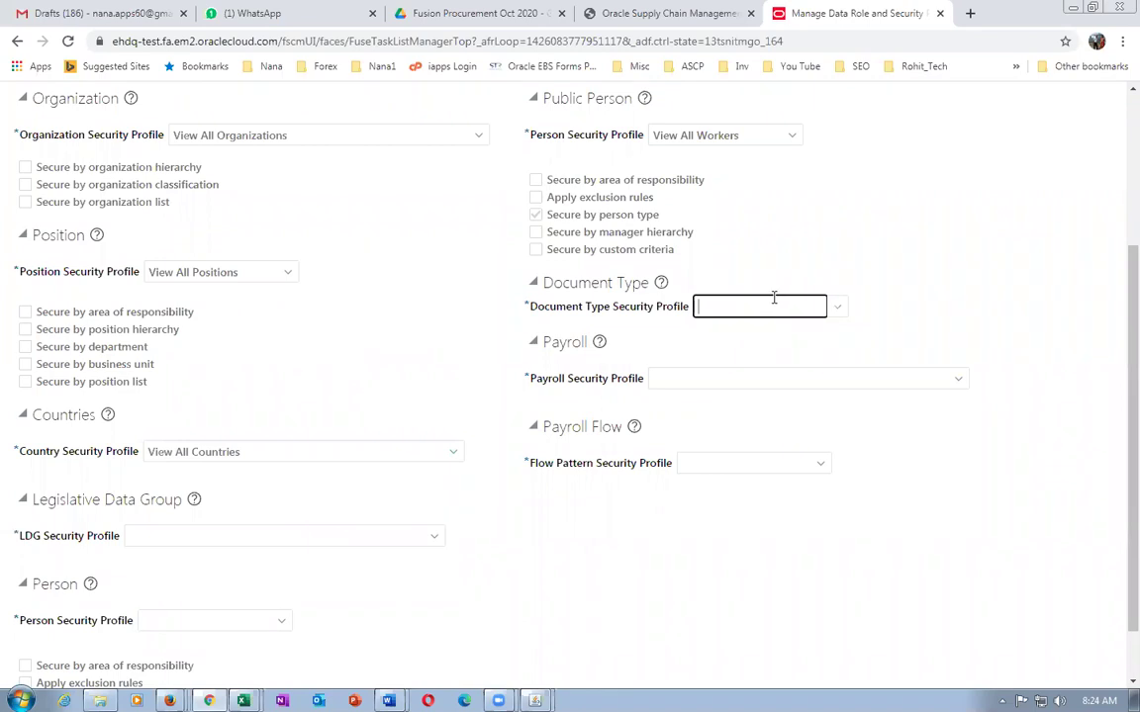
pyautogui.write('view all')
pyautogui.press('Tab')
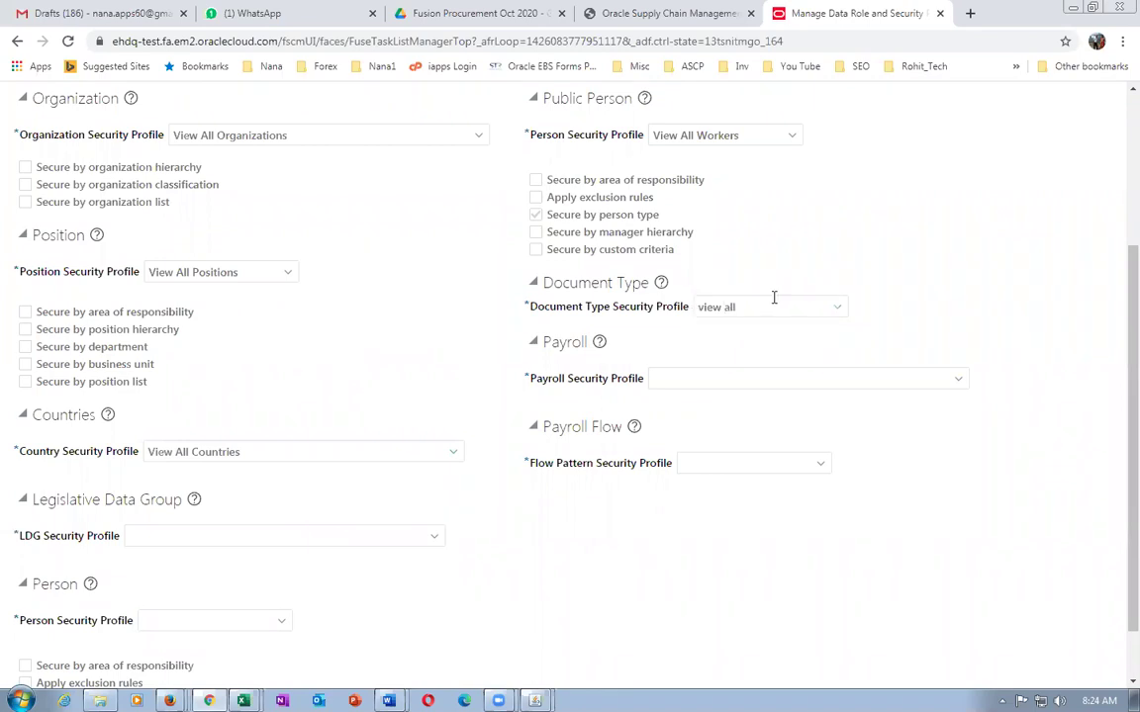
pyautogui.click(679, 380)
pyautogui.write('view all')
pyautogui.press('Tab')
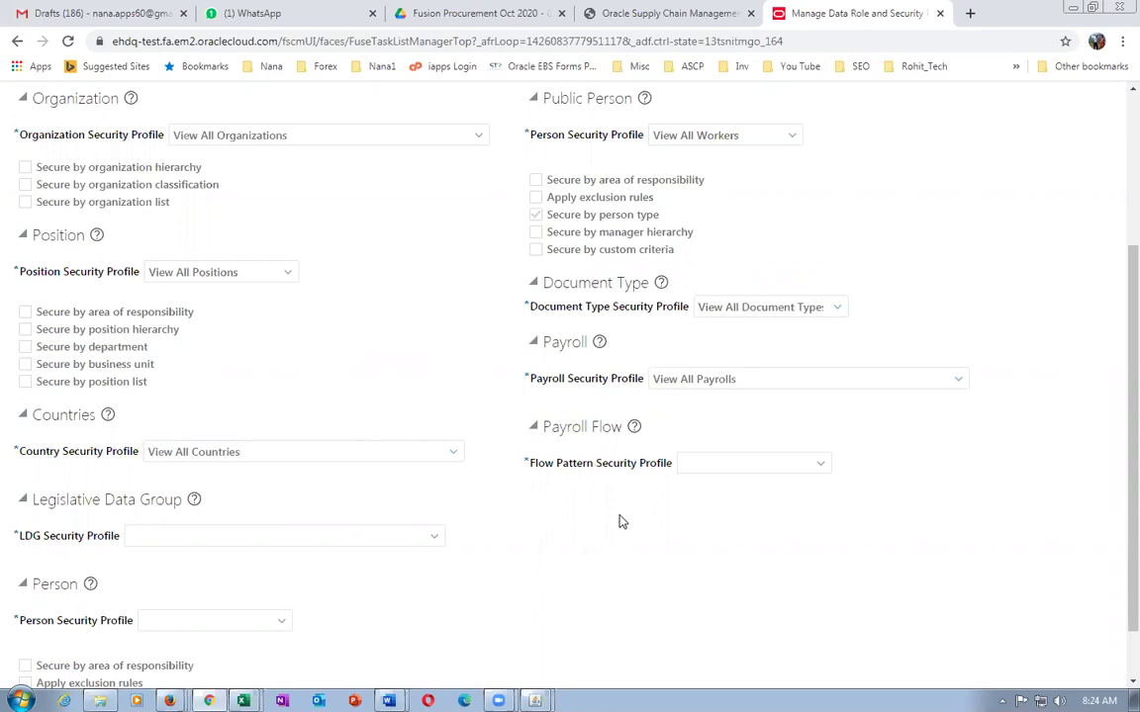
pyautogui.scroll(3, 622, 521)
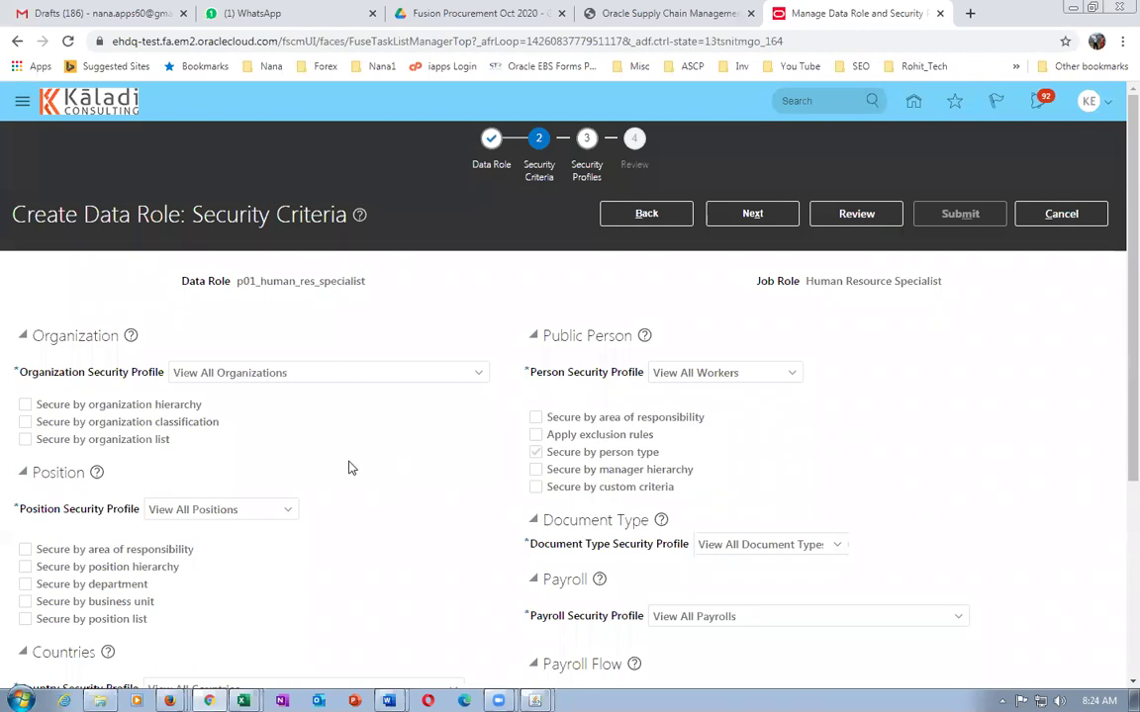
pyautogui.scroll(-3, 348, 468)
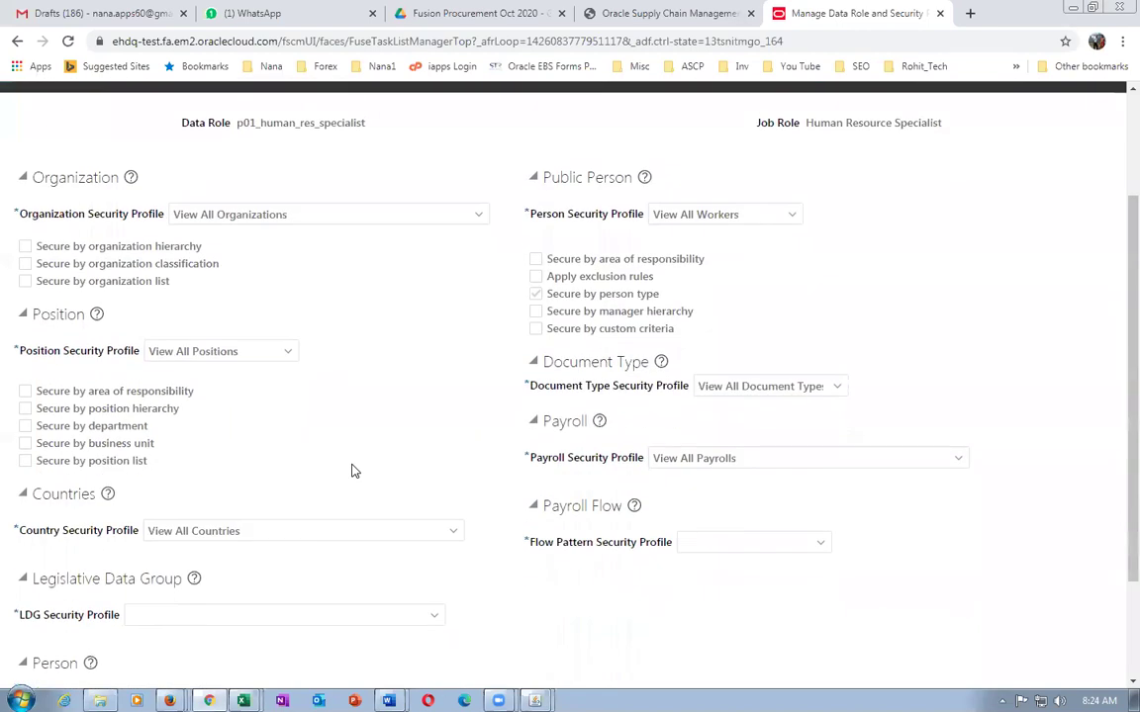
pyautogui.scroll(-3, 354, 471)
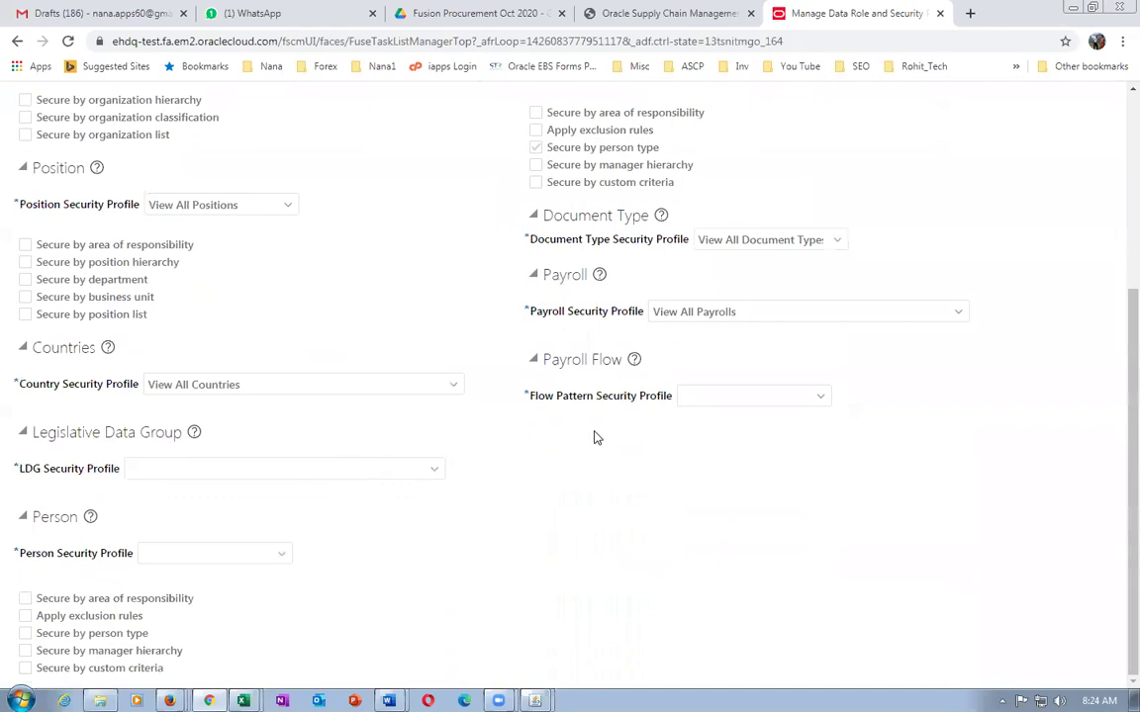
# Set the flow pattern and legislative data group security profiles to View All.
pyautogui.click(682, 395)
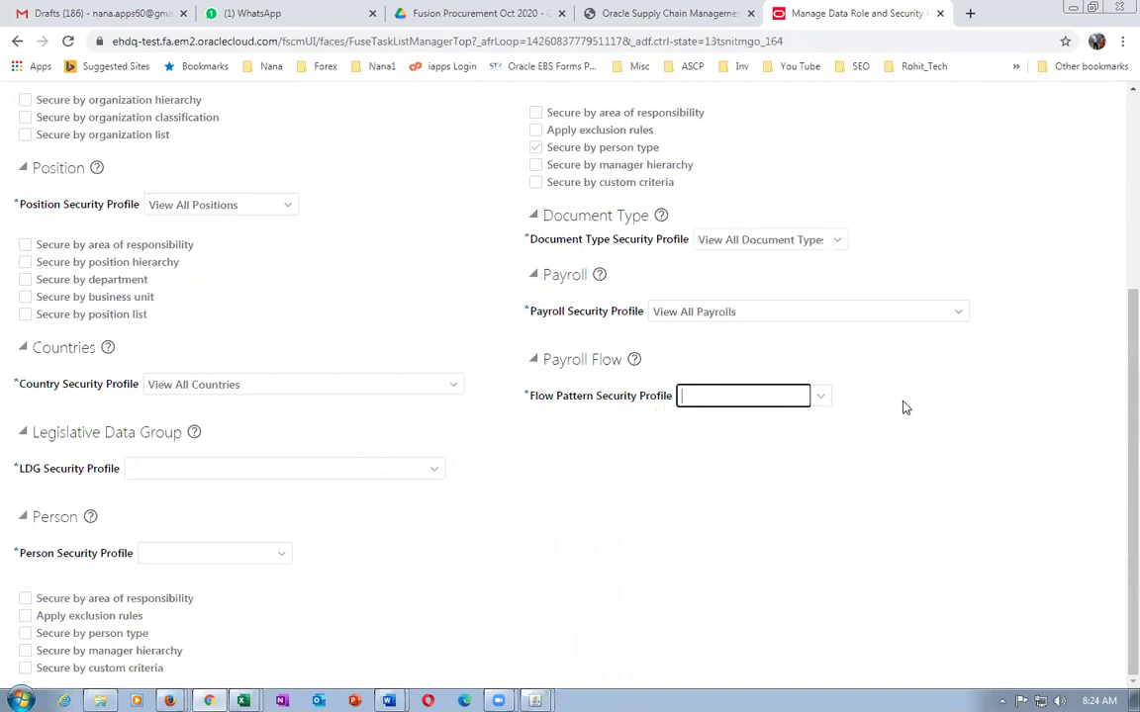
pyautogui.write('view a')
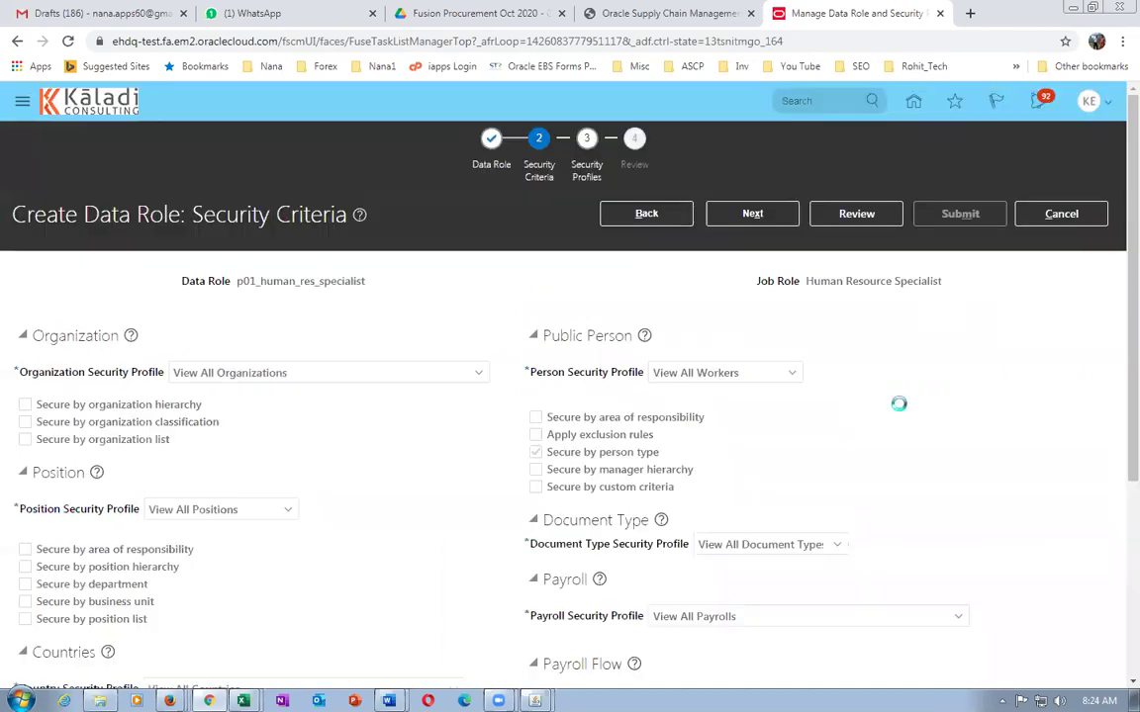
pyautogui.scroll(-6, 868, 508)
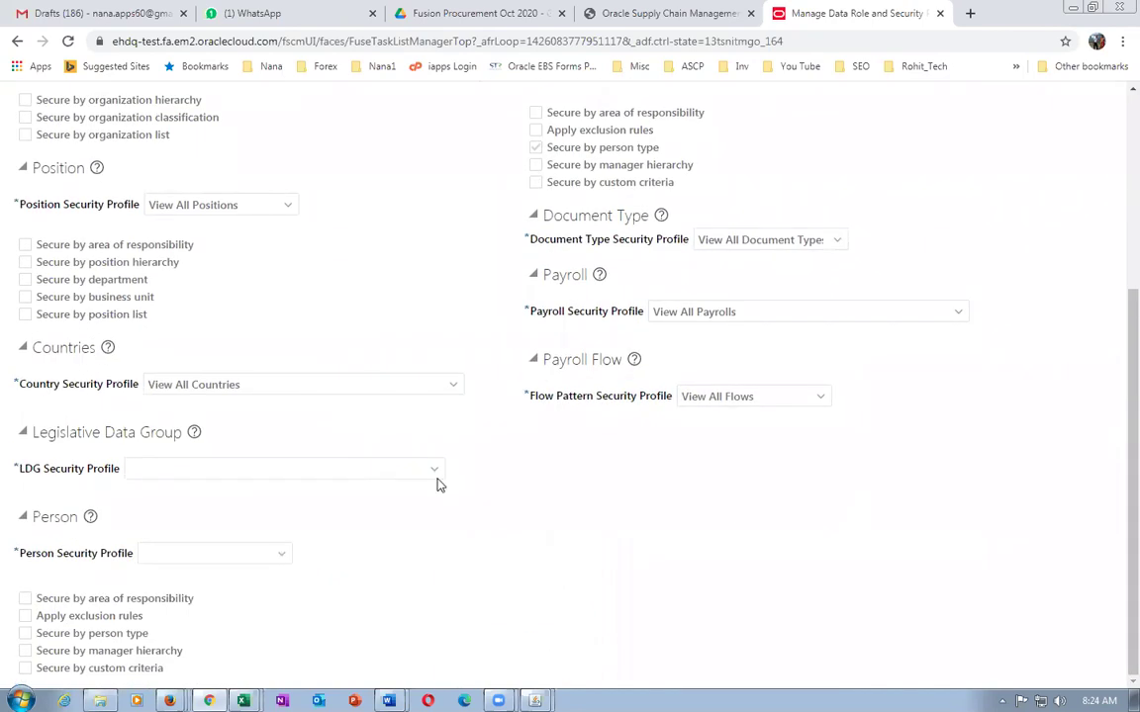
pyautogui.click(184, 474)
pyautogui.write('view all')
pyautogui.press('Tab')
# Choose View All Workers as the person security profile and continue to the organization step.
pyautogui.click(158, 552)
pyautogui.write('view all')
pyautogui.scroll(3, 155, 554)
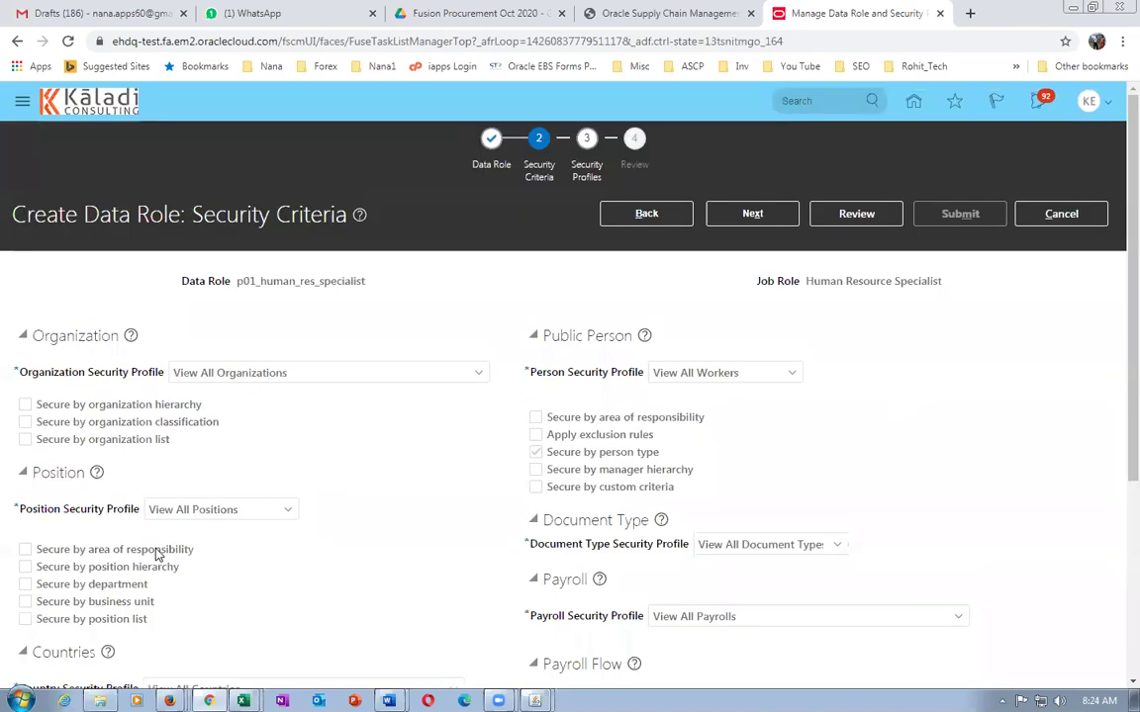
pyautogui.press('Tab')
pyautogui.click(445, 458)
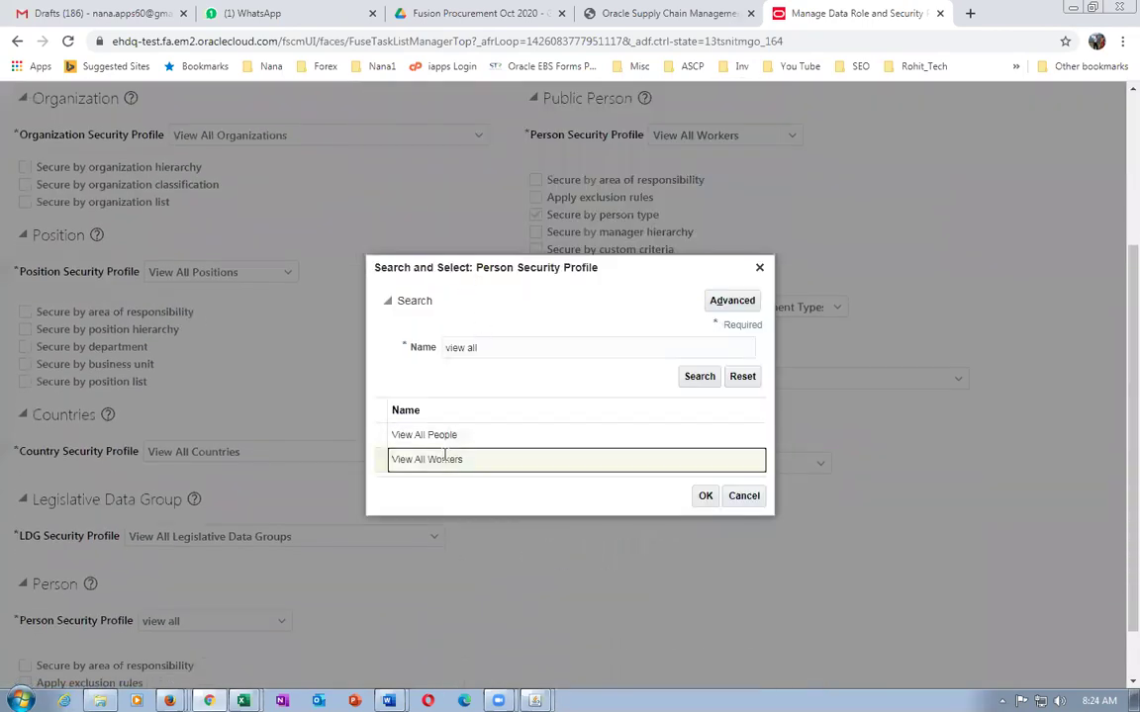
pyautogui.click(702, 495)
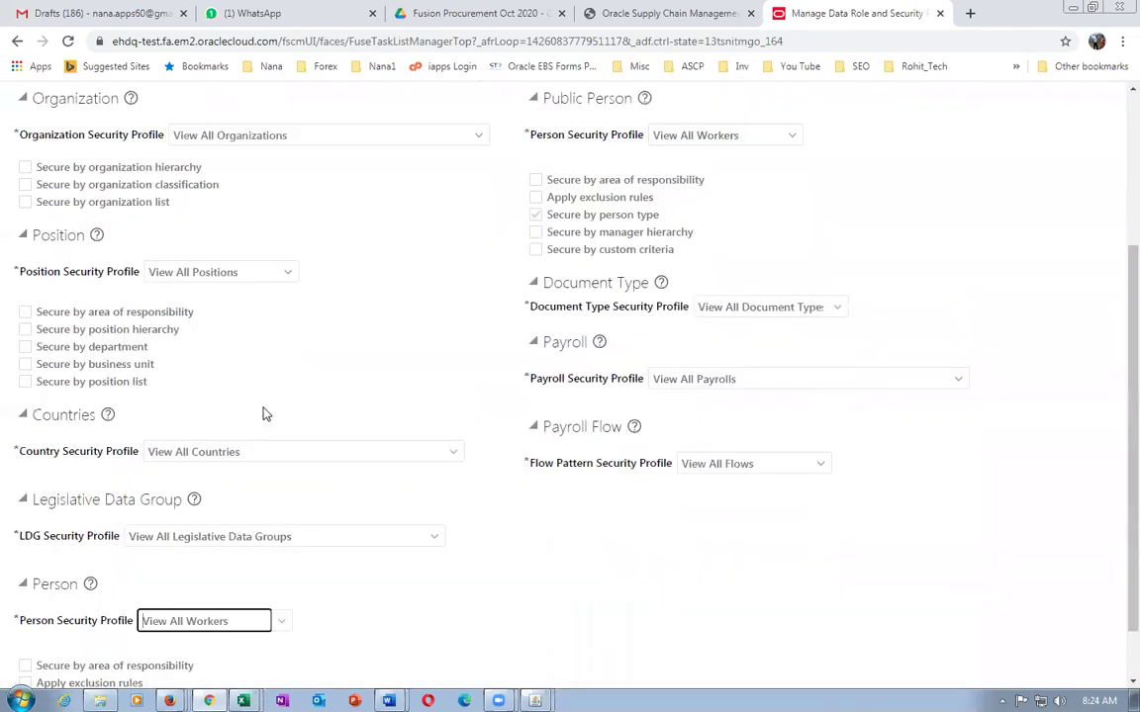
pyautogui.scroll(2, 396, 188)
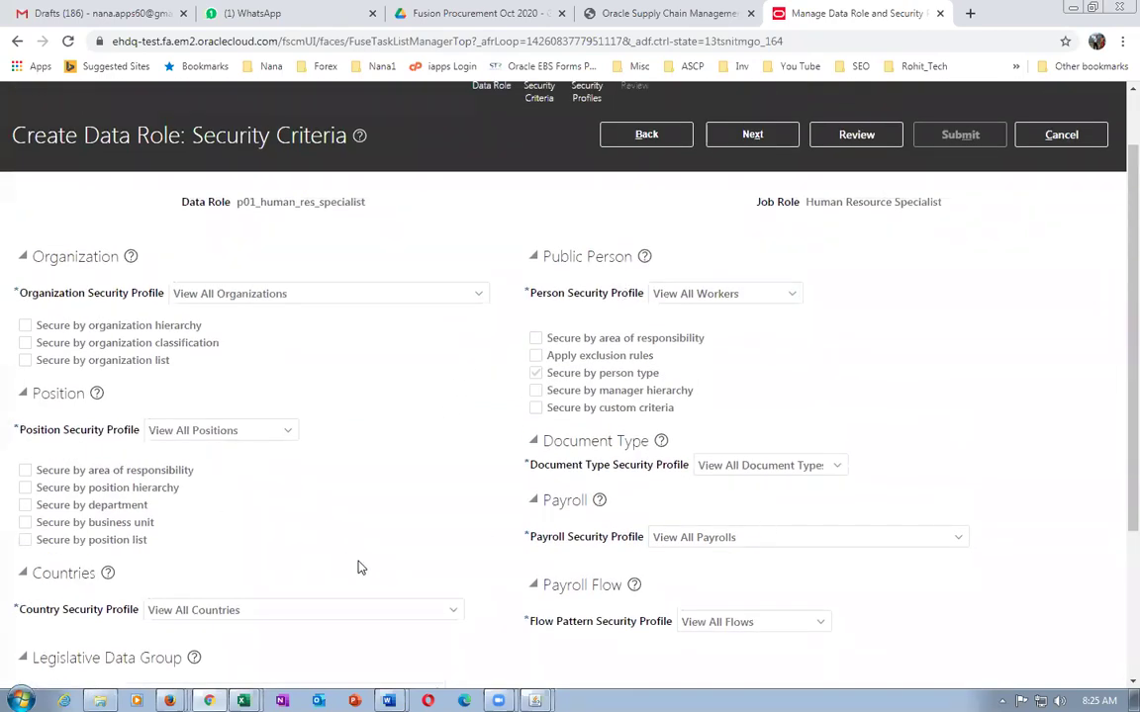
pyautogui.scroll(-3, 359, 567)
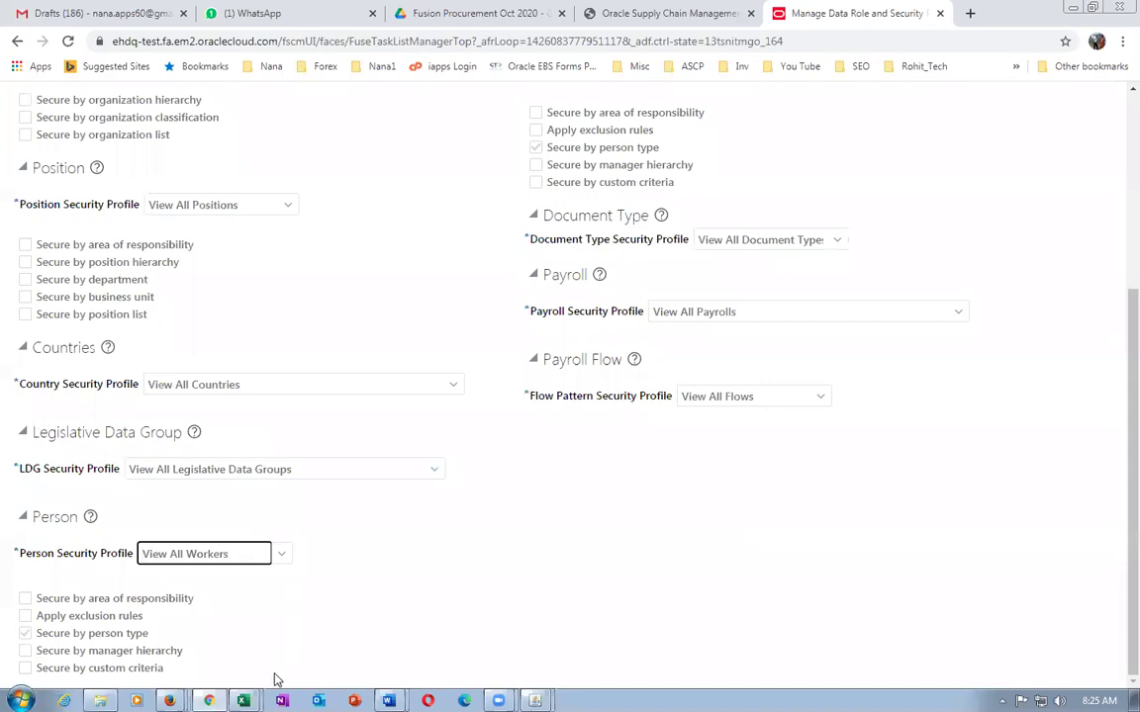
pyautogui.scroll(5, 452, 553)
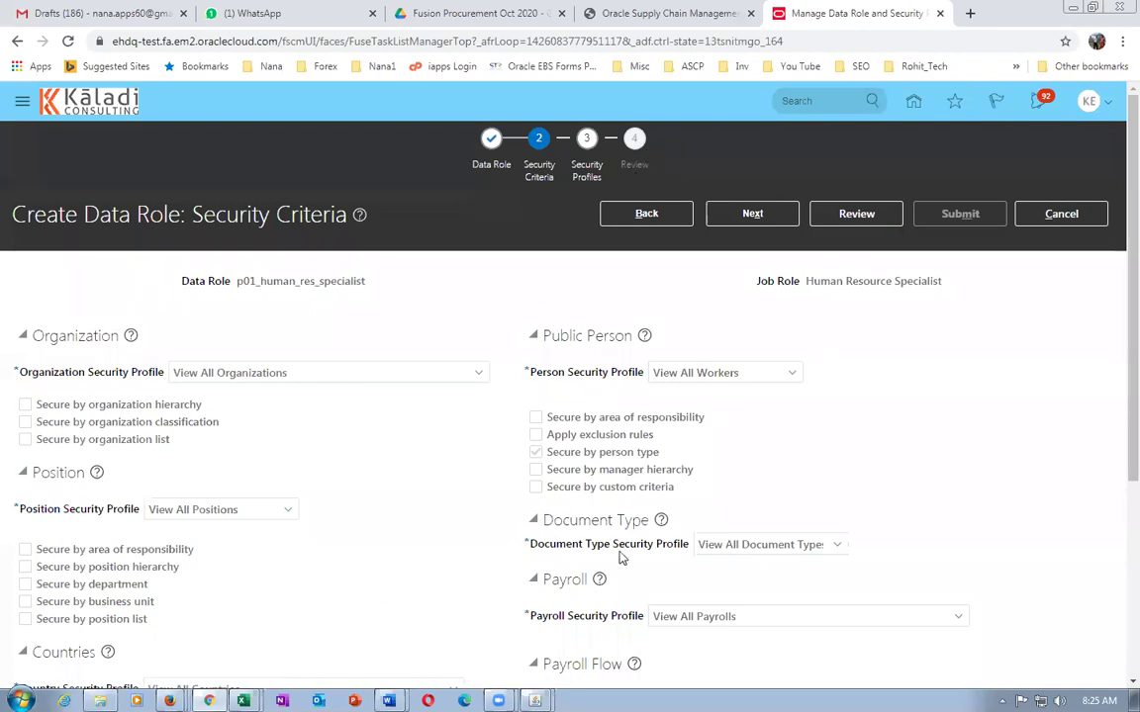
pyautogui.click(764, 211)
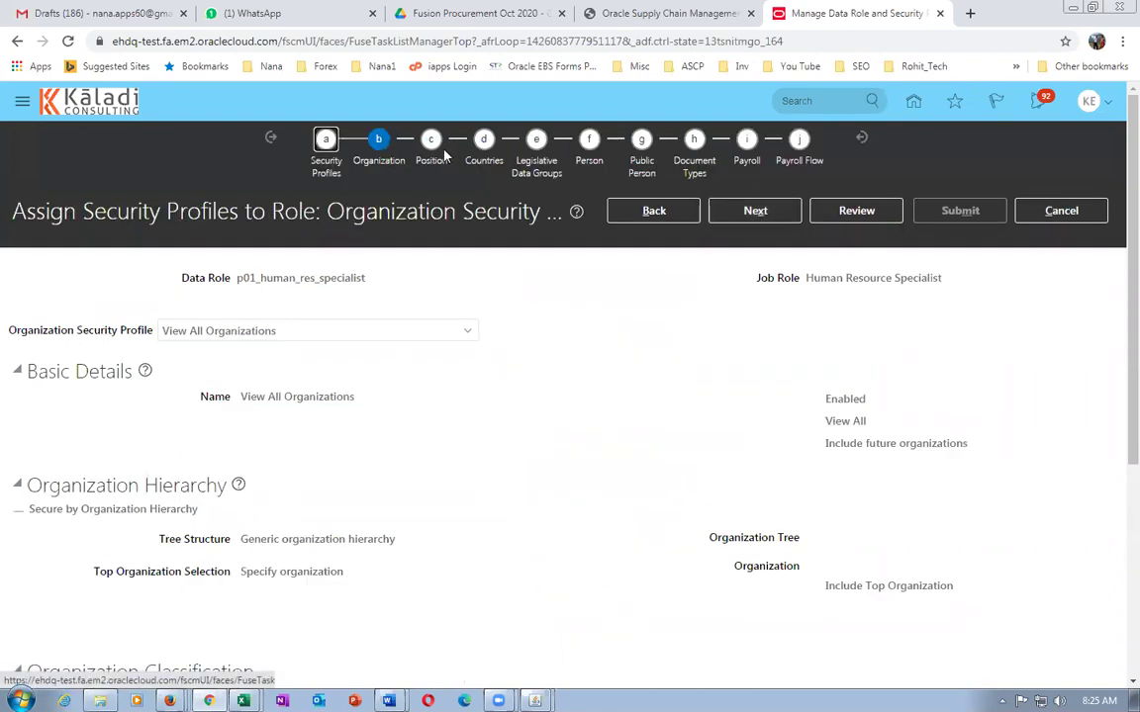
# Accept the View All organization, position and country profiles and advance through those steps.
pyautogui.click(740, 215)
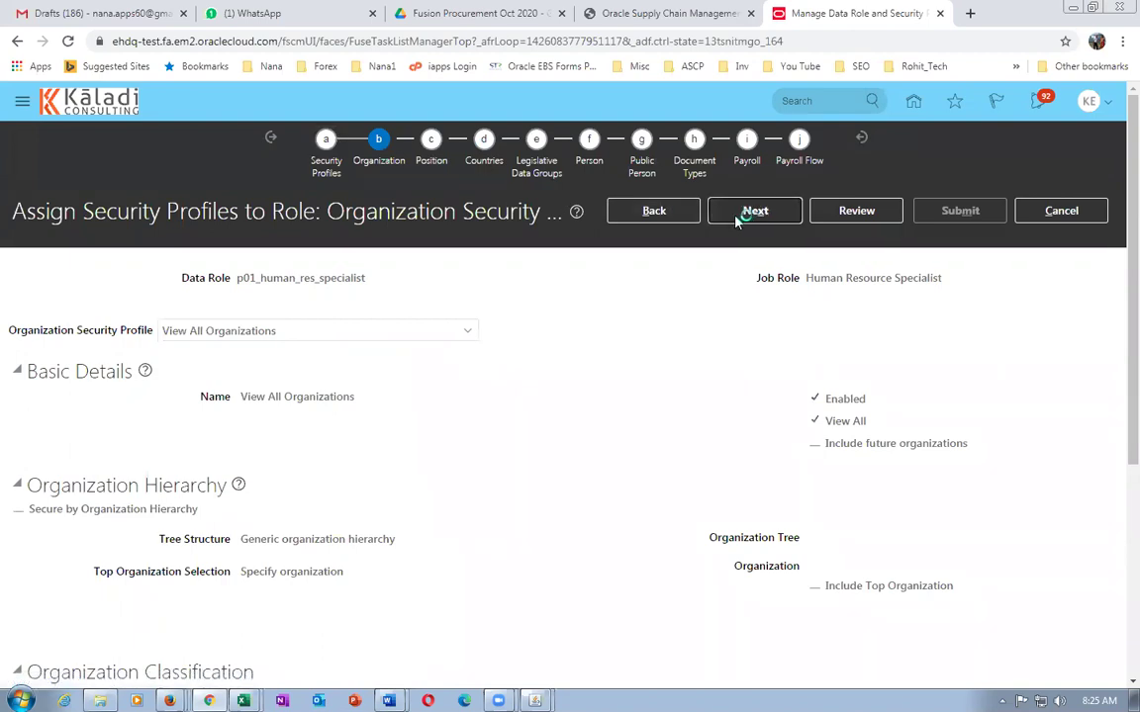
pyautogui.scroll(-3, 338, 335)
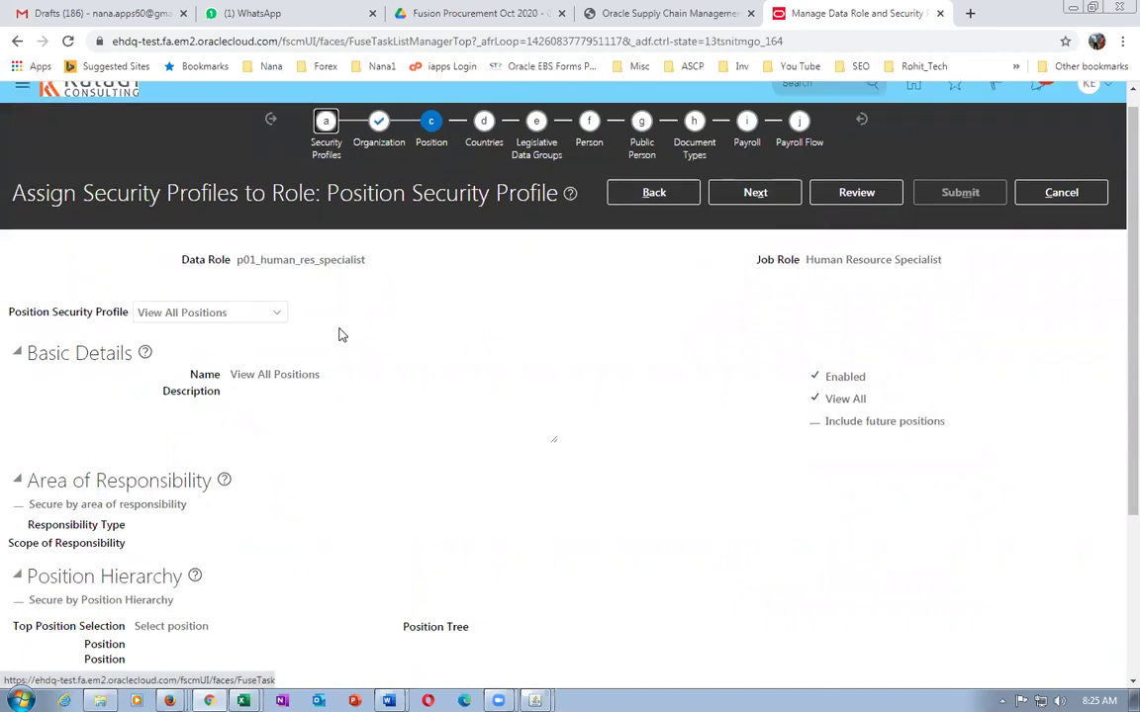
pyautogui.scroll(-1, 339, 334)
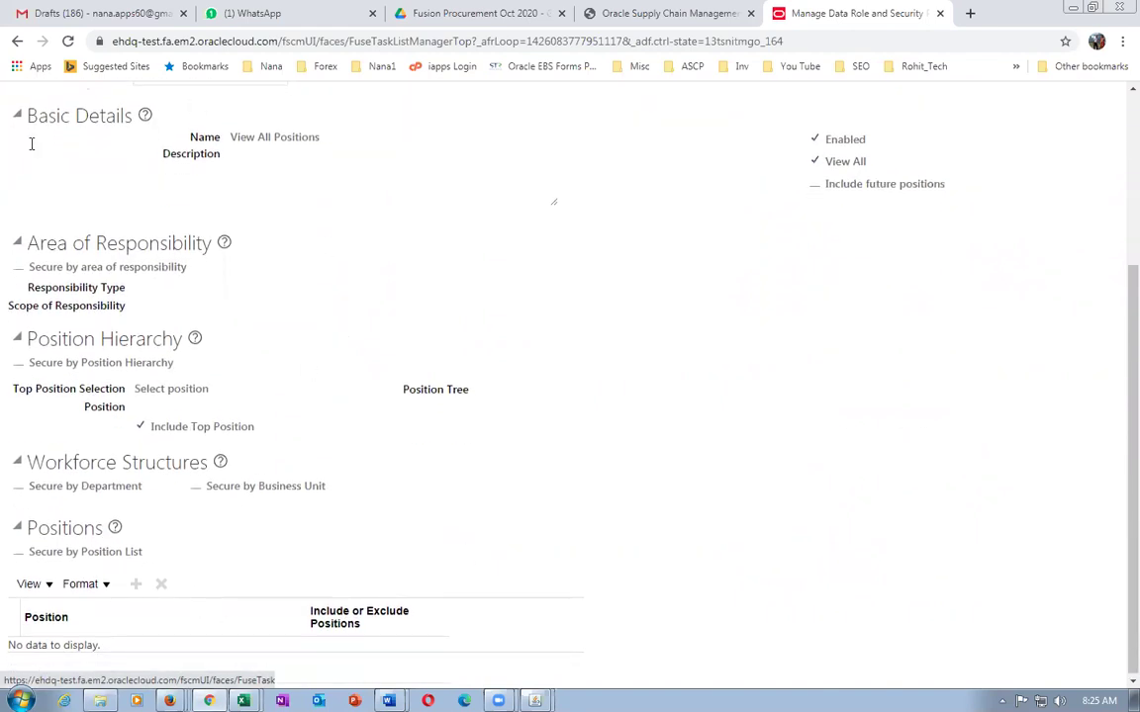
pyautogui.scroll(3, 682, 237)
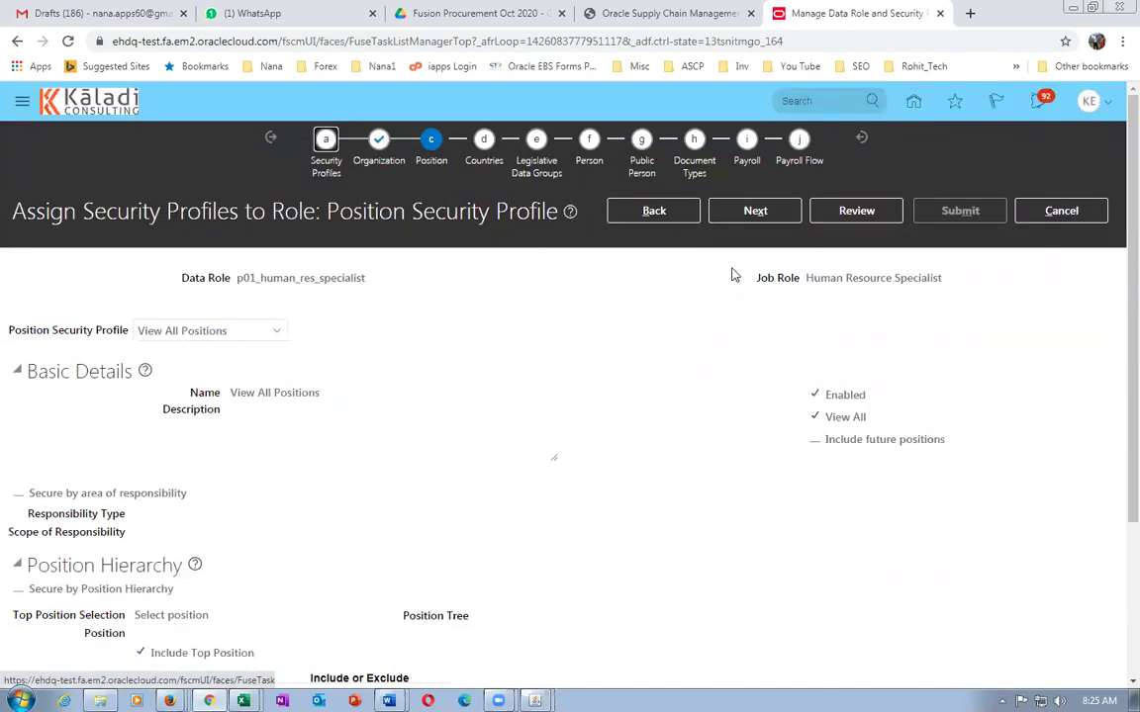
pyautogui.click(748, 220)
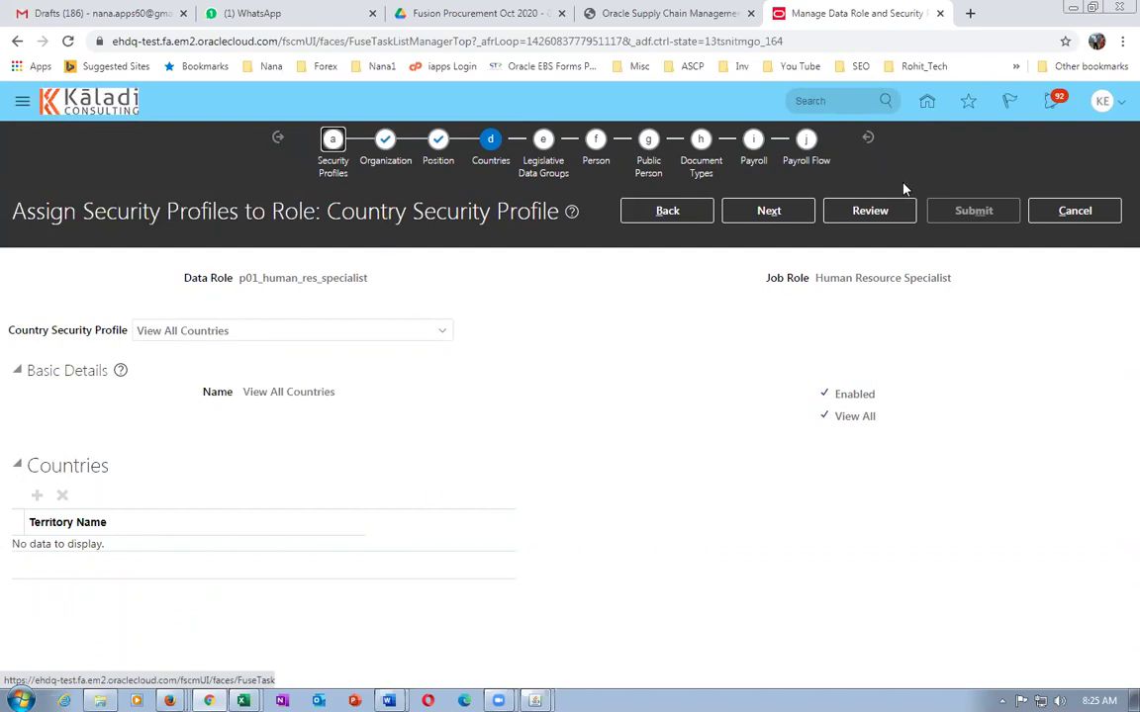
pyautogui.click(883, 217)
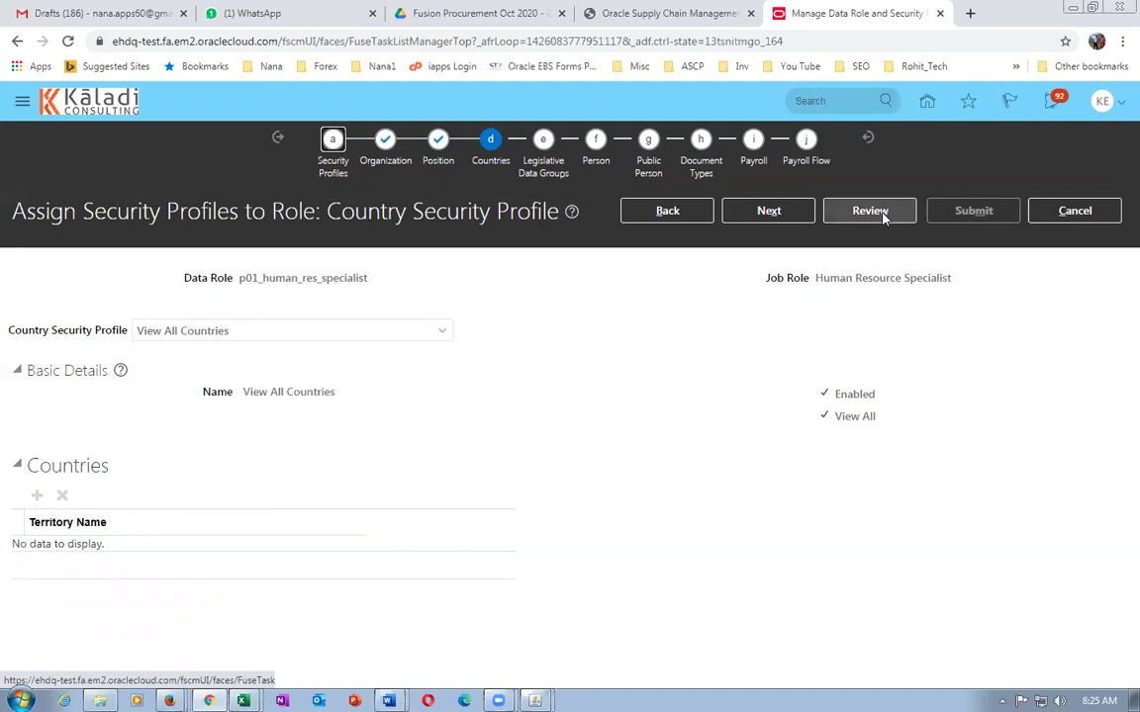
# Review the p01_human_res_specialist summary with View All Organizations and submit the data role.
pyautogui.click(883, 214)
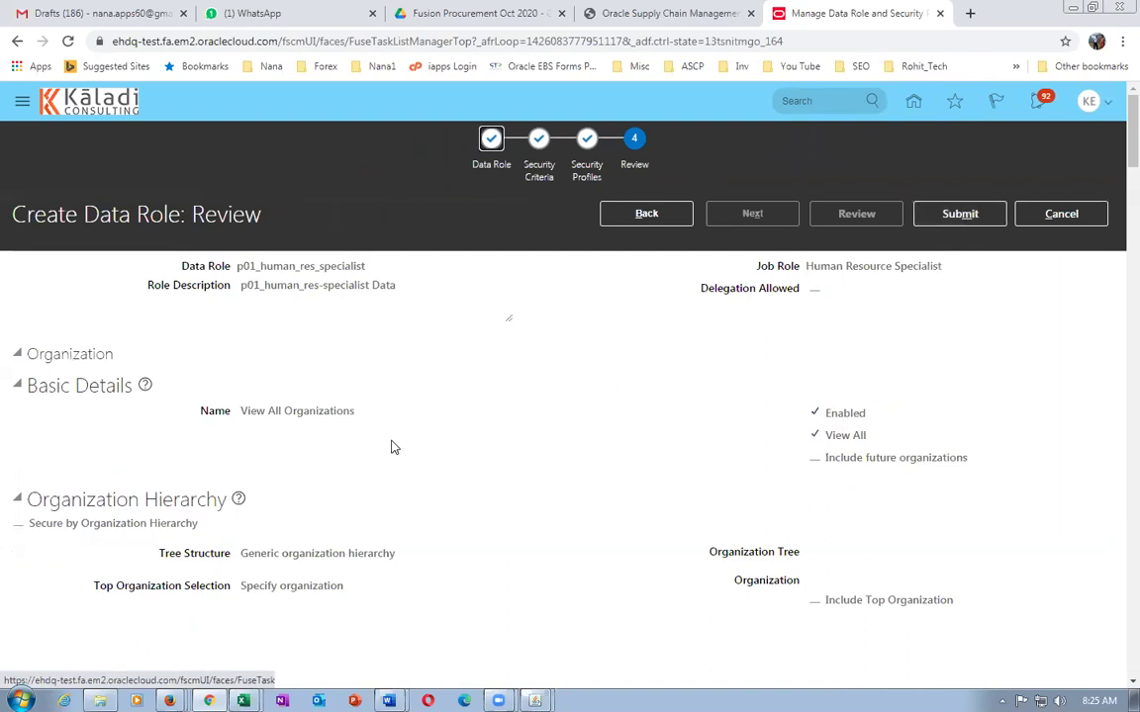
pyautogui.scroll(-15, 391, 447)
pyautogui.scroll(15, 391, 447)
pyautogui.click(944, 214)
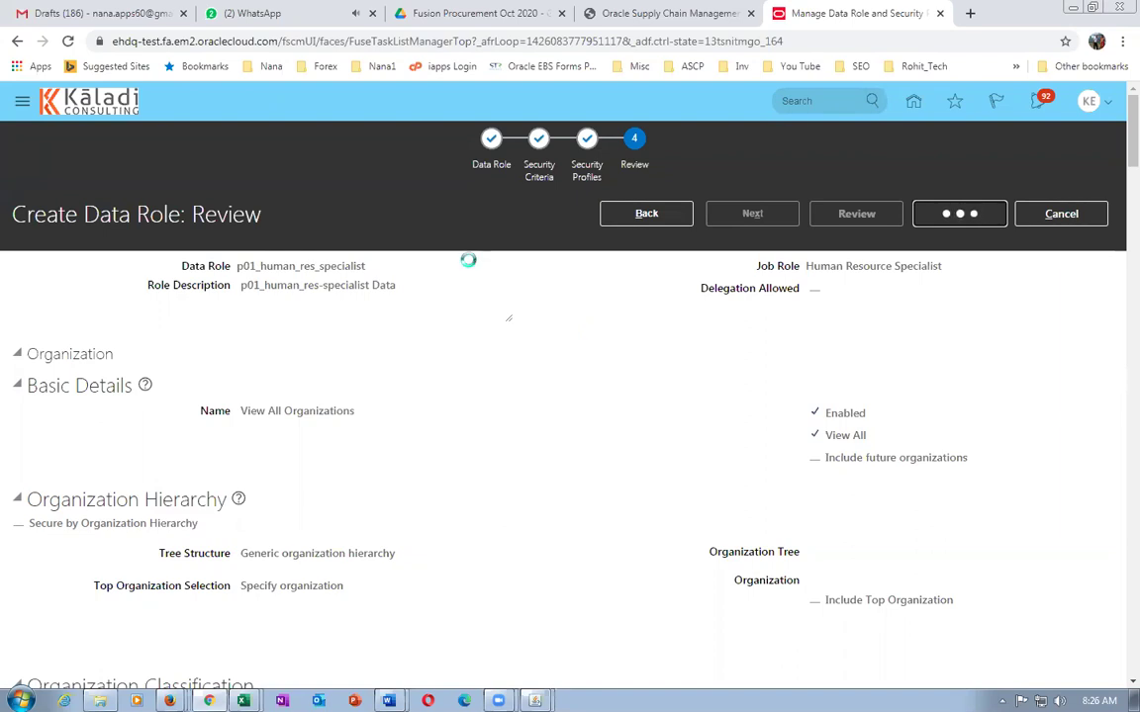
# Open the WhatsApp chat where a contact asked for the zoom link.
pyautogui.click(250, 13)
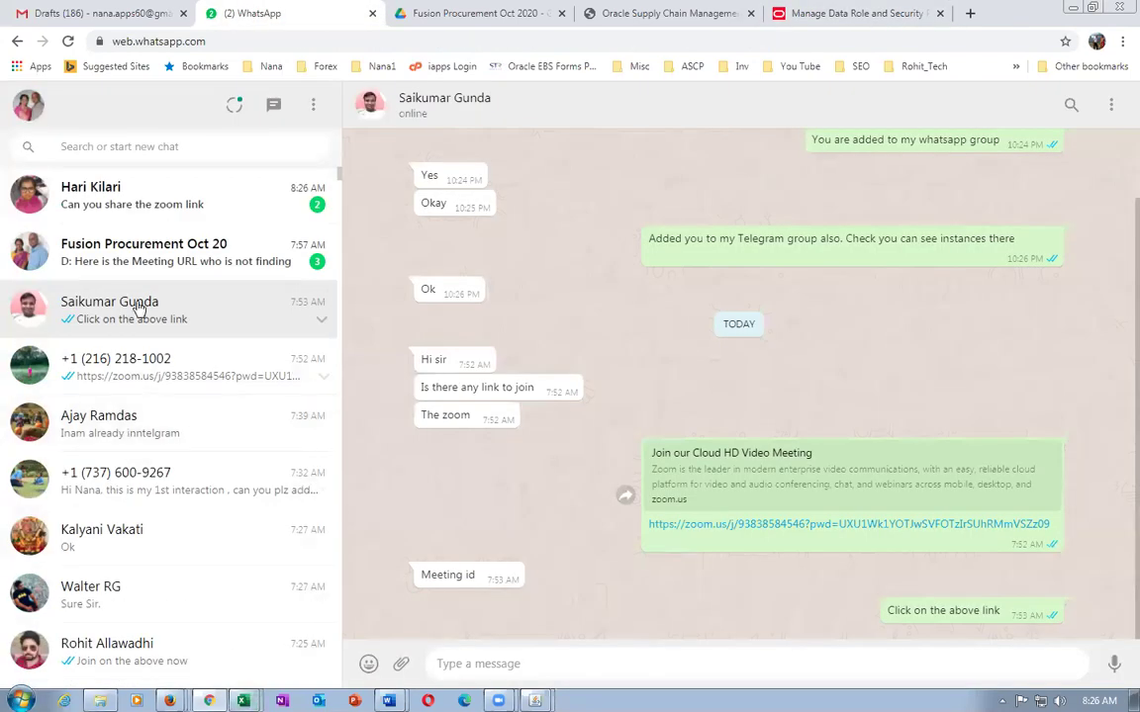
pyautogui.click(140, 261)
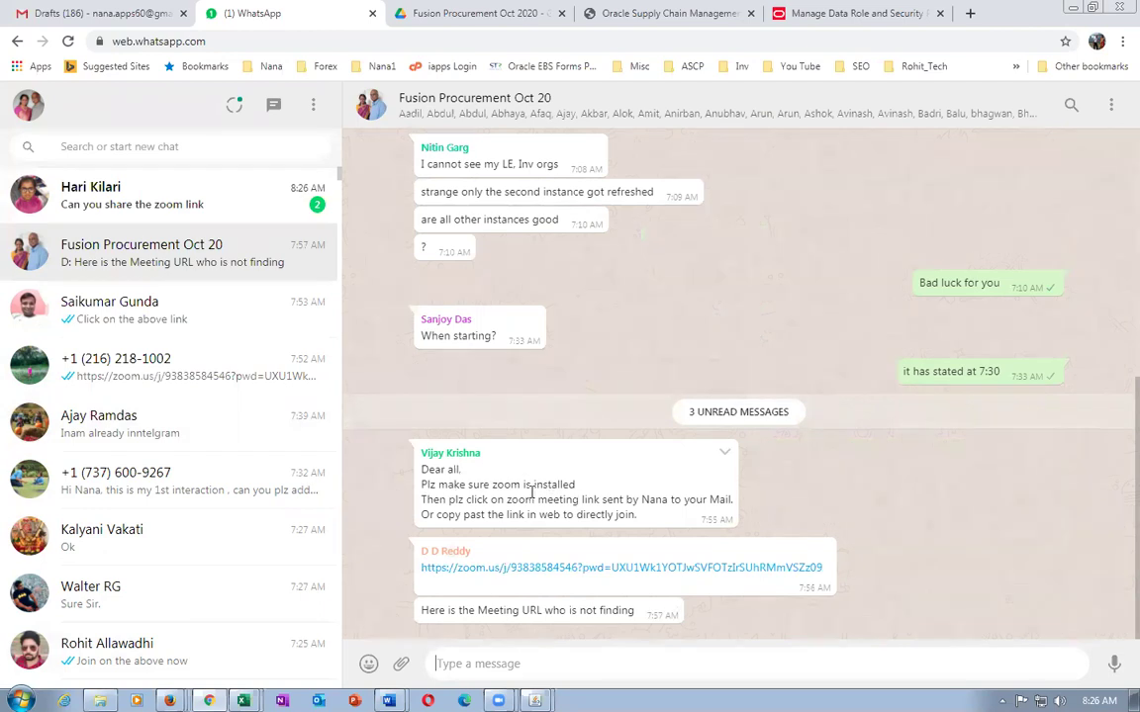
pyautogui.click(118, 199)
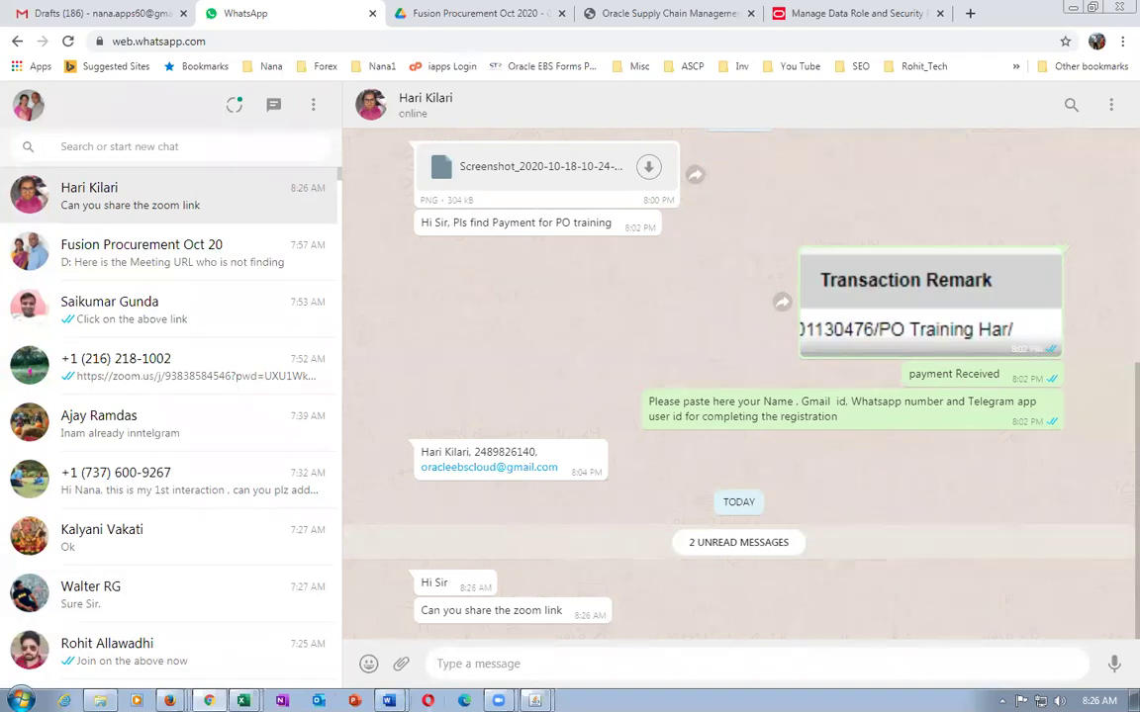
# Copy the Zoom meeting link from the Fusion Instances document and send it in the chat.
pyautogui.moveTo(388, 701)
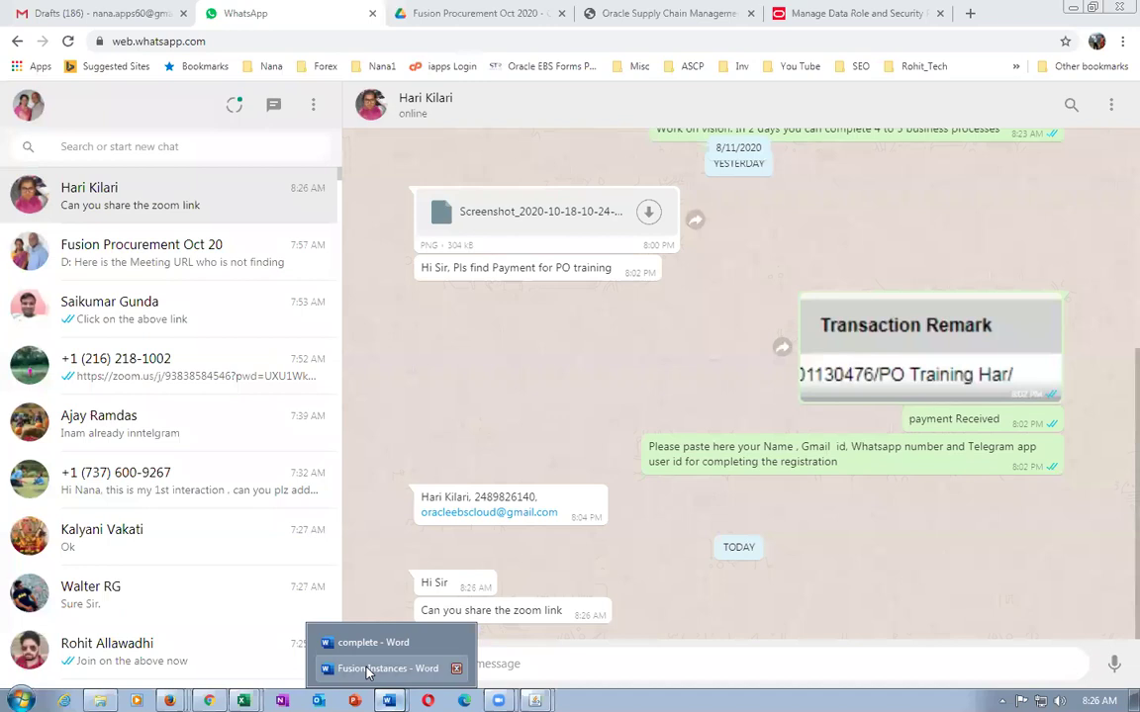
pyautogui.click(374, 665)
pyautogui.moveTo(388, 700)
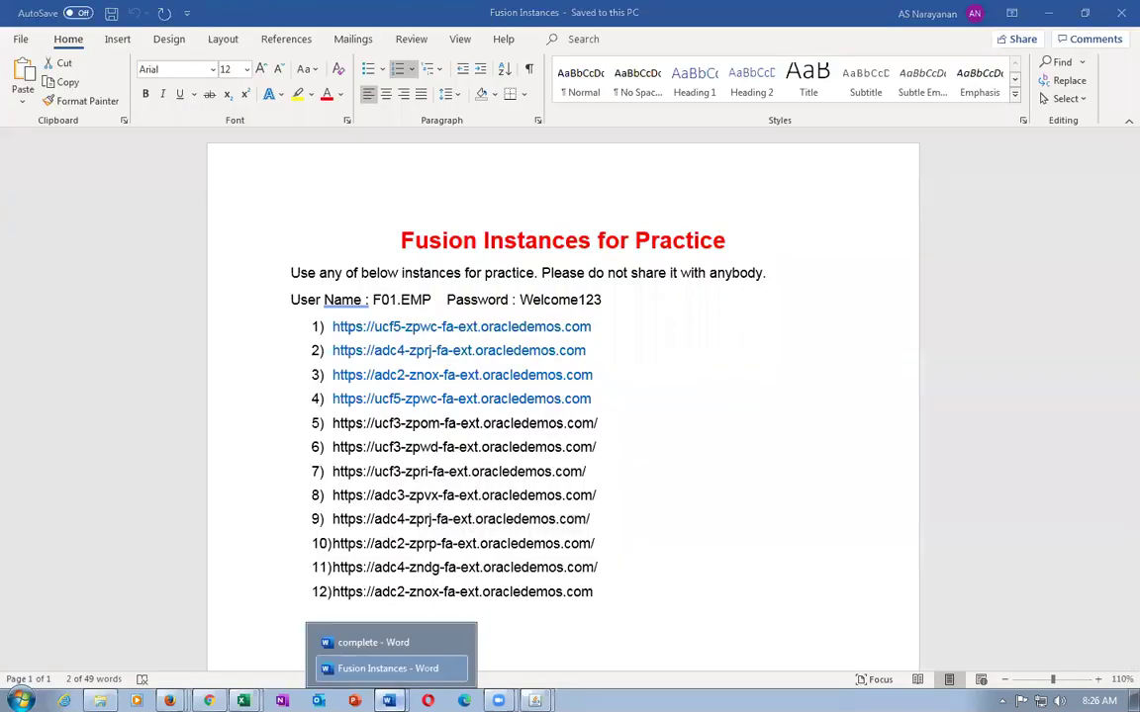
pyautogui.click(381, 639)
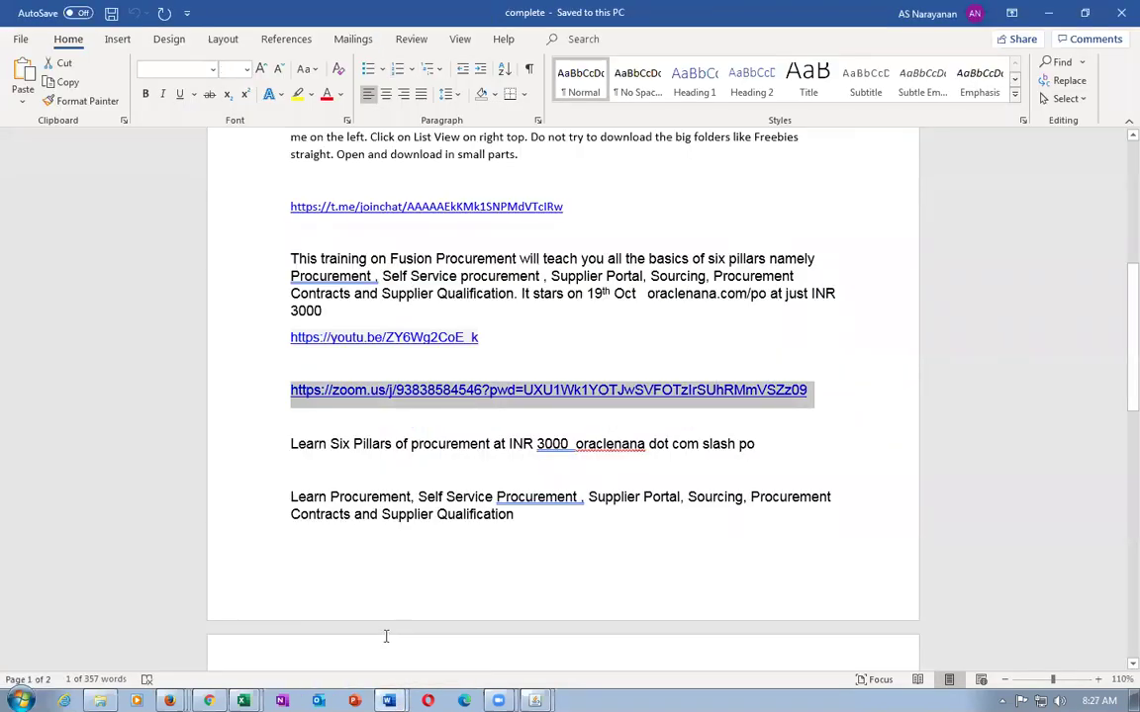
pyautogui.hotkey('alt', 'Tab')
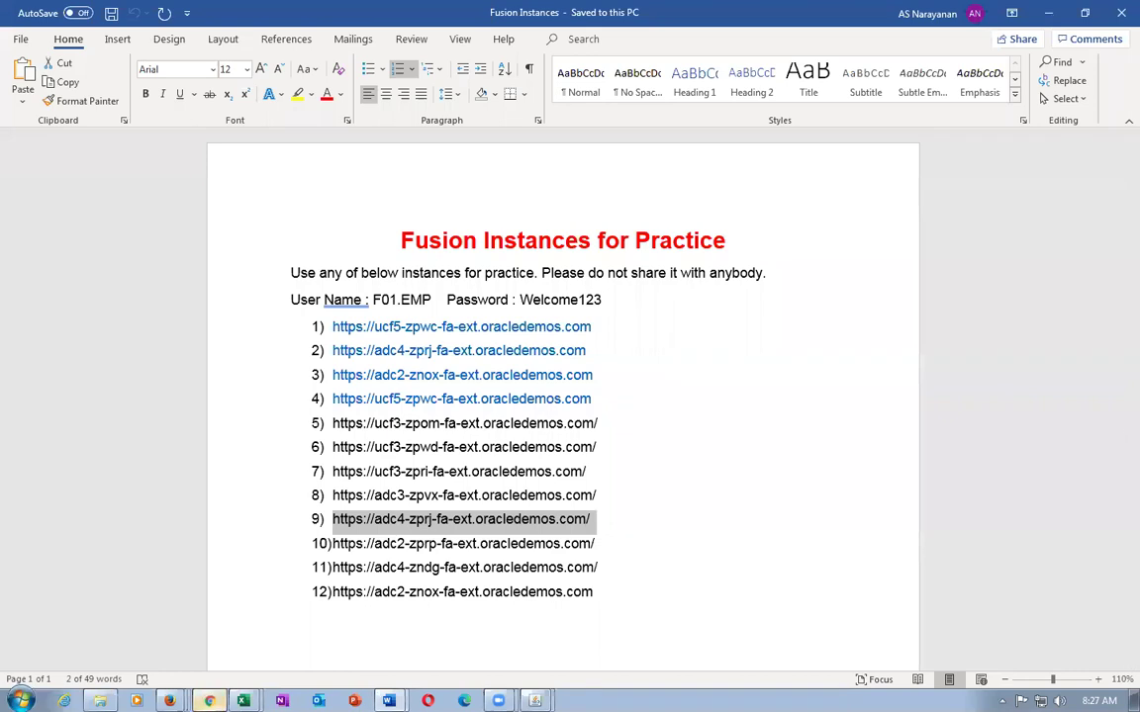
pyautogui.hotkey('alt', 'Tab')
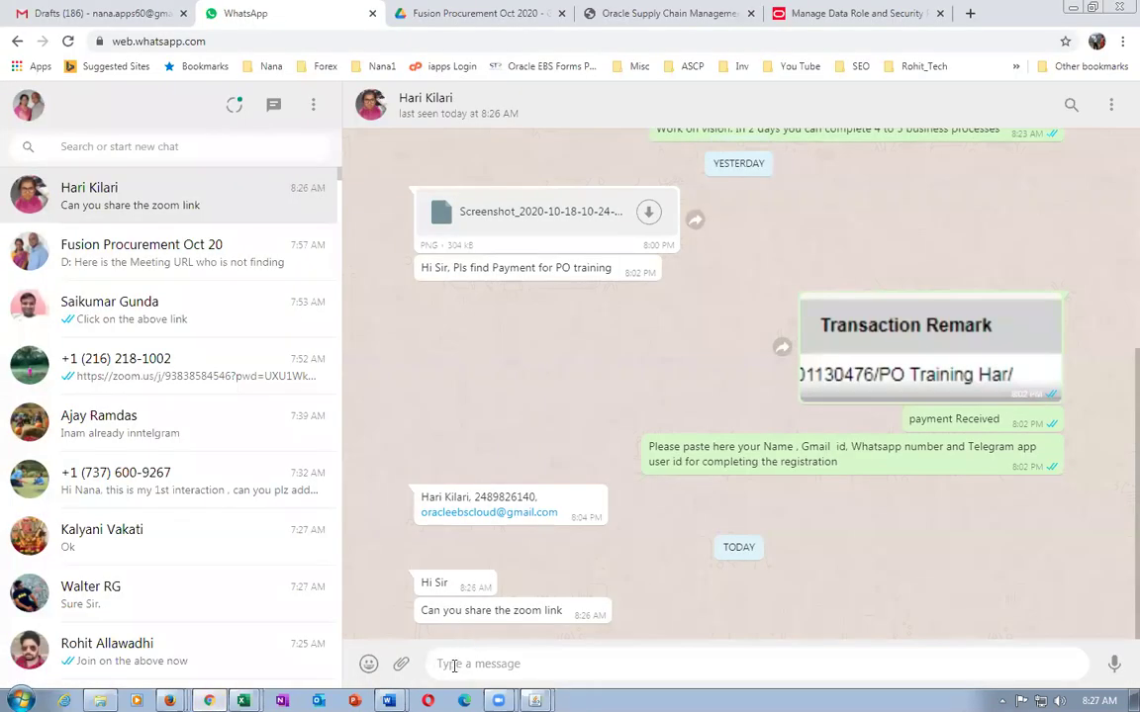
pyautogui.hotkey('ctrl', 'v')
pyautogui.press('Return')
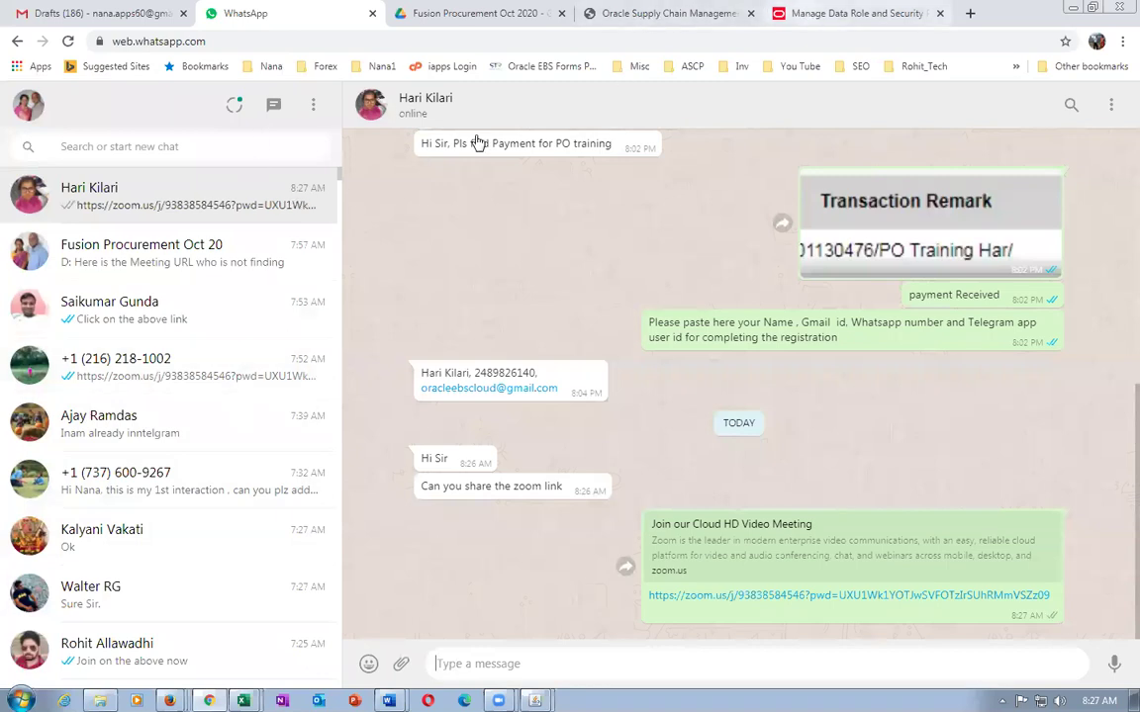
# Search data roles for p01 to confirm it is Complete, then bring up Fusion_Procurement_Work_Sheet in Excel.
pyautogui.click(836, 13)
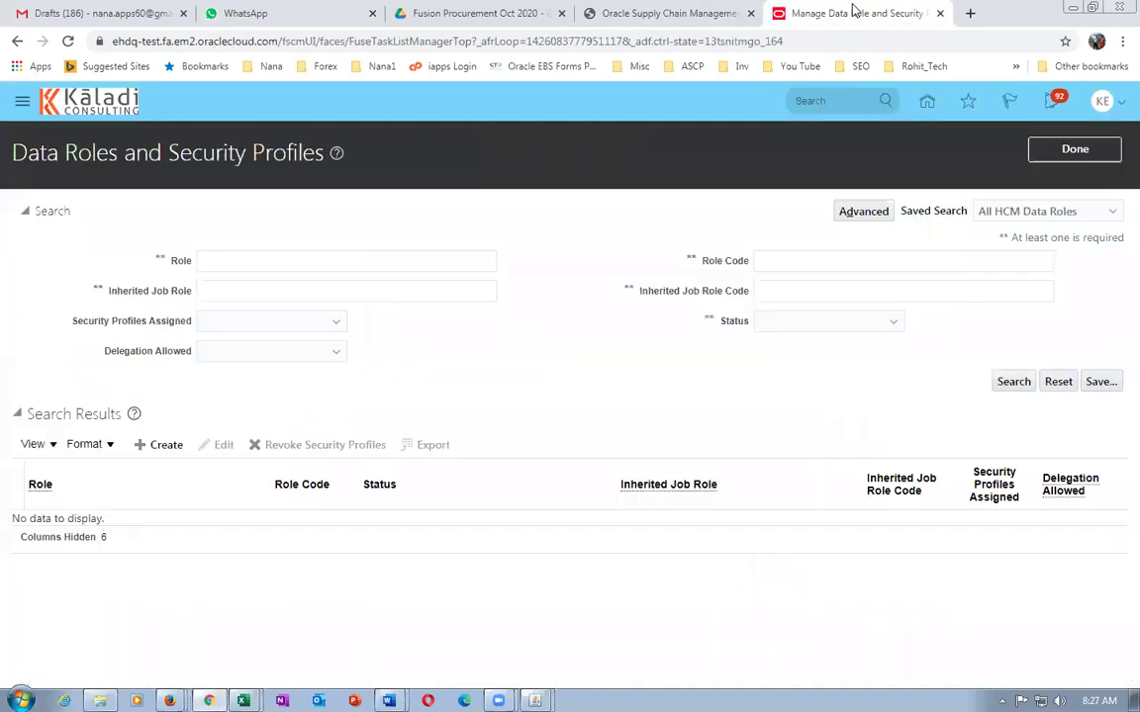
pyautogui.click(291, 254)
pyautogui.write('p01')
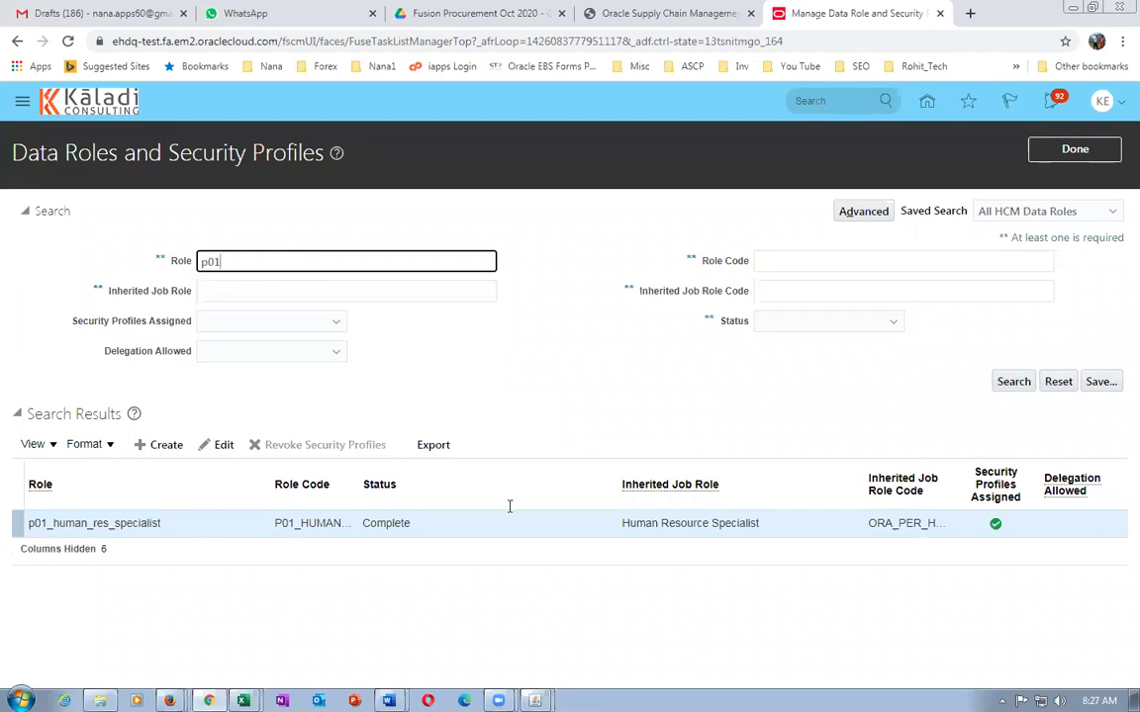
pyautogui.click(1100, 152)
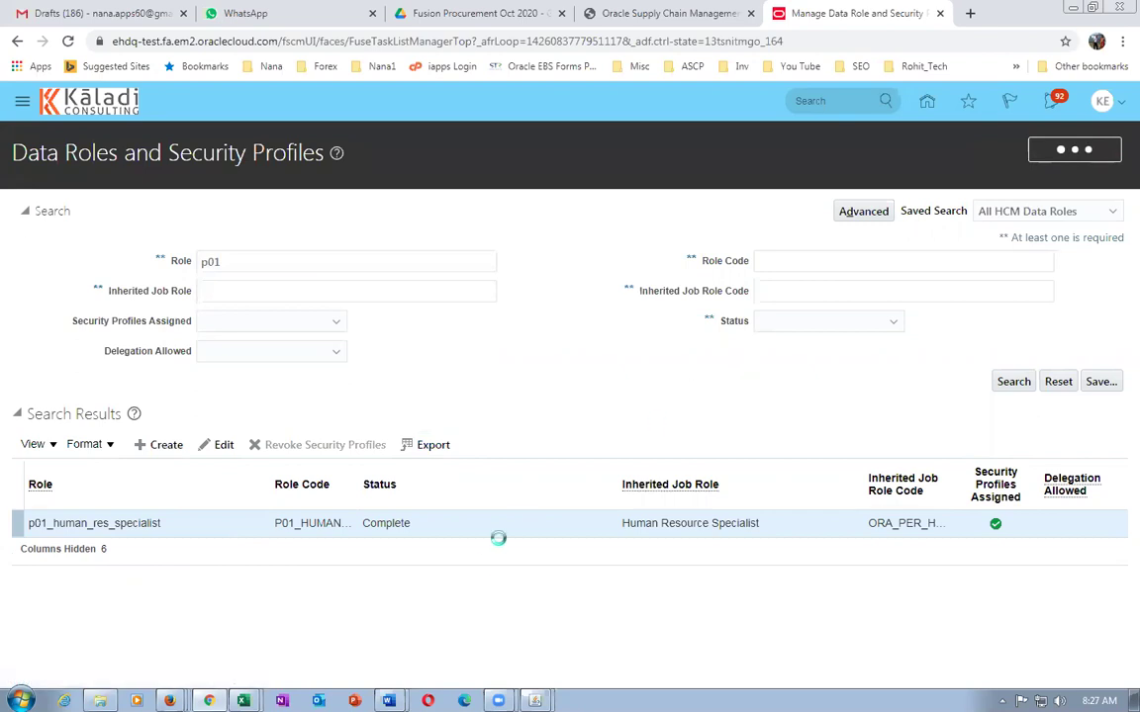
pyautogui.click(242, 700)
pyautogui.click(249, 668)
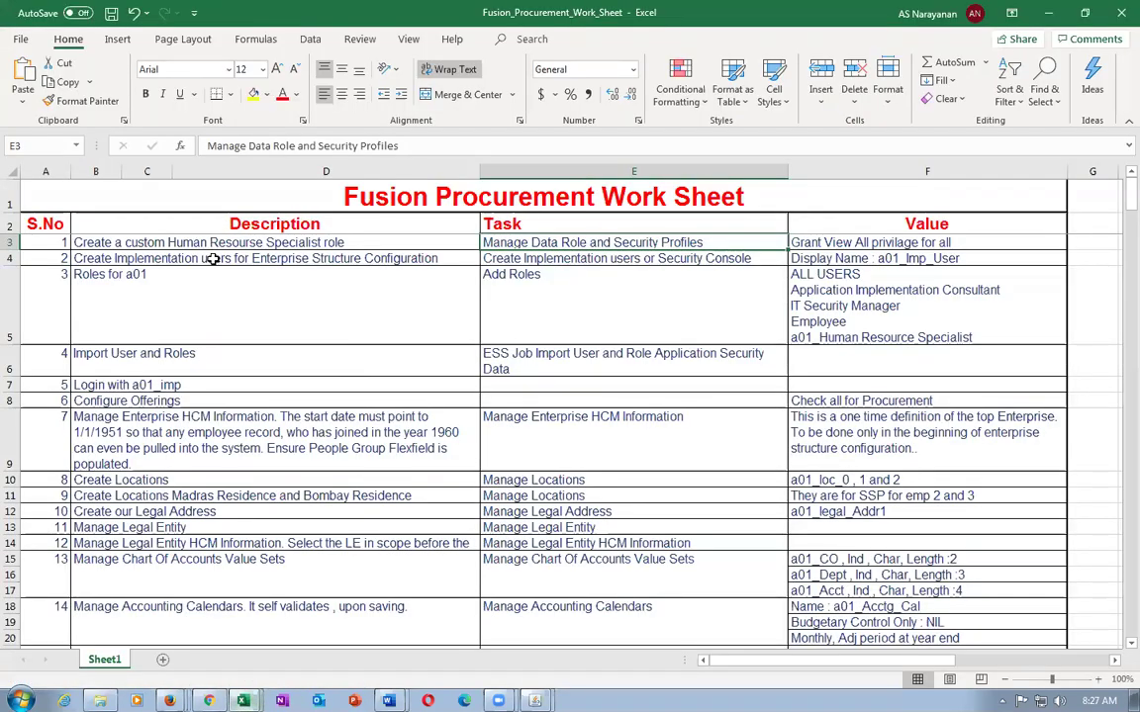
# Look over the step 2 cells B4, E4 and E5, undoing a trial strikethrough on E4.
pyautogui.click(206, 258)
pyautogui.click(521, 261)
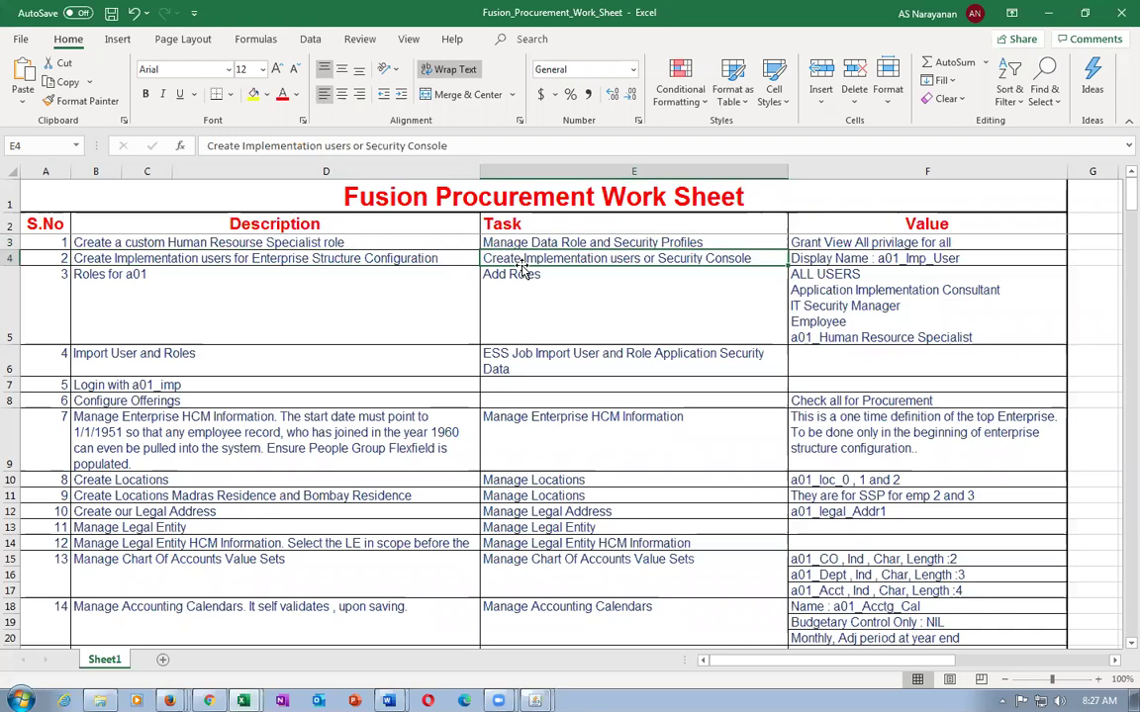
pyautogui.hotkey('ctrl', '5')
pyautogui.click(527, 298)
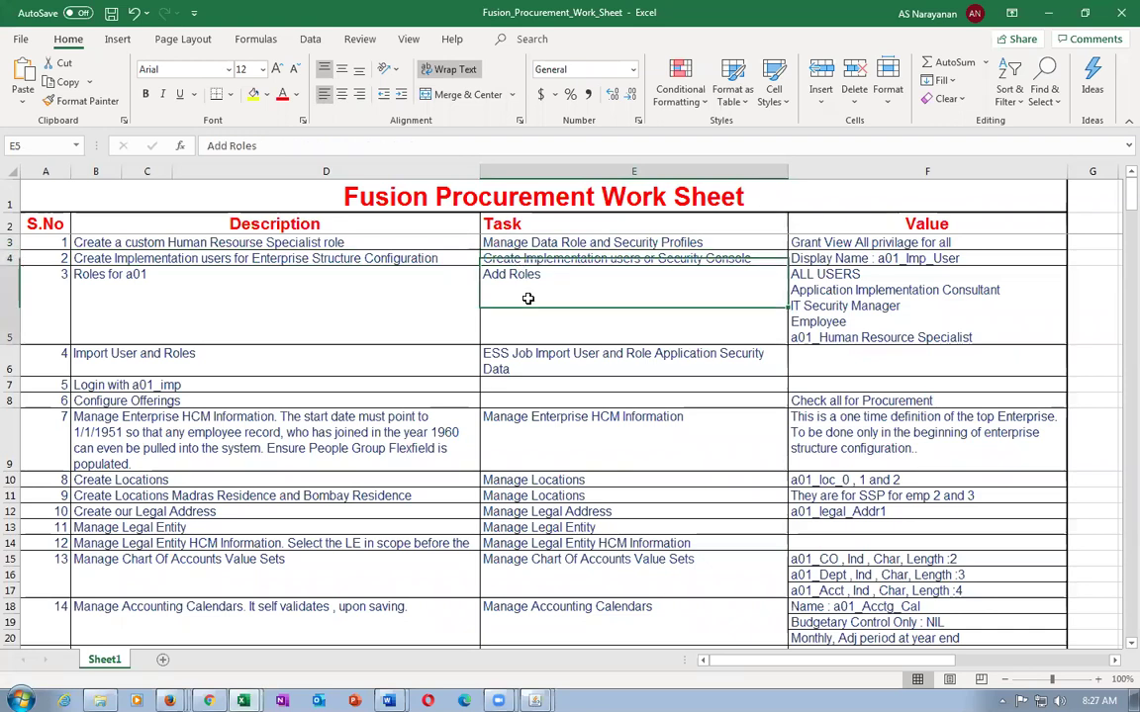
pyautogui.hotkey('ctrl', 'z')
pyautogui.click(155, 326)
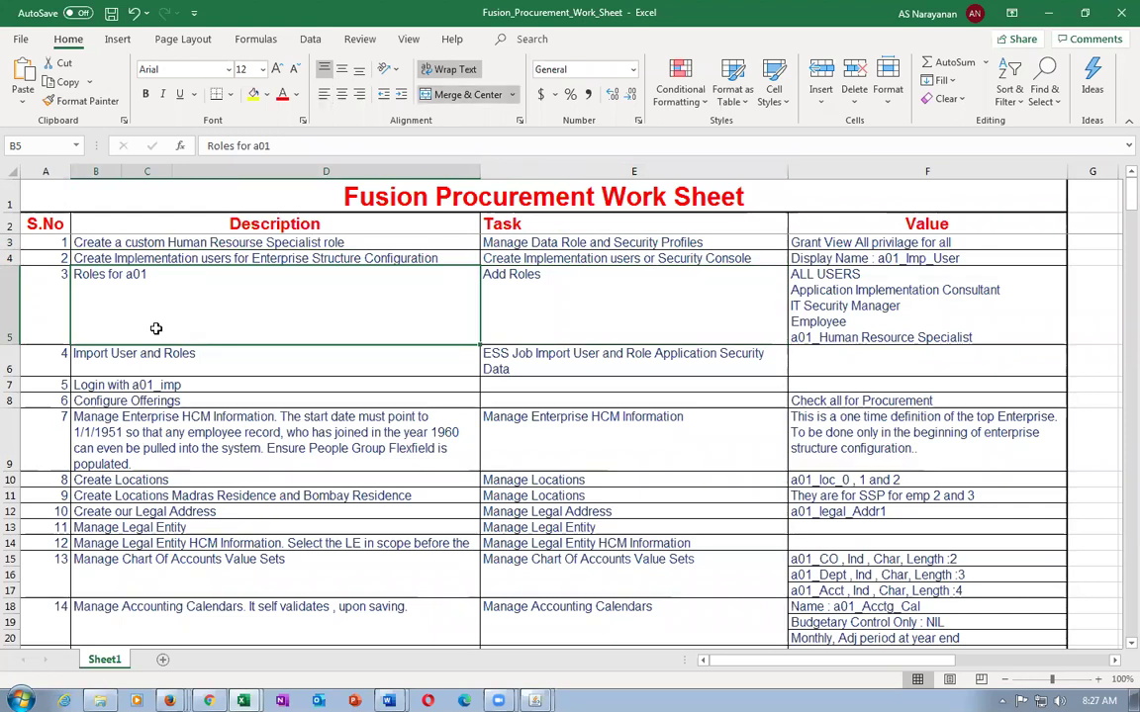
pyautogui.click(510, 258)
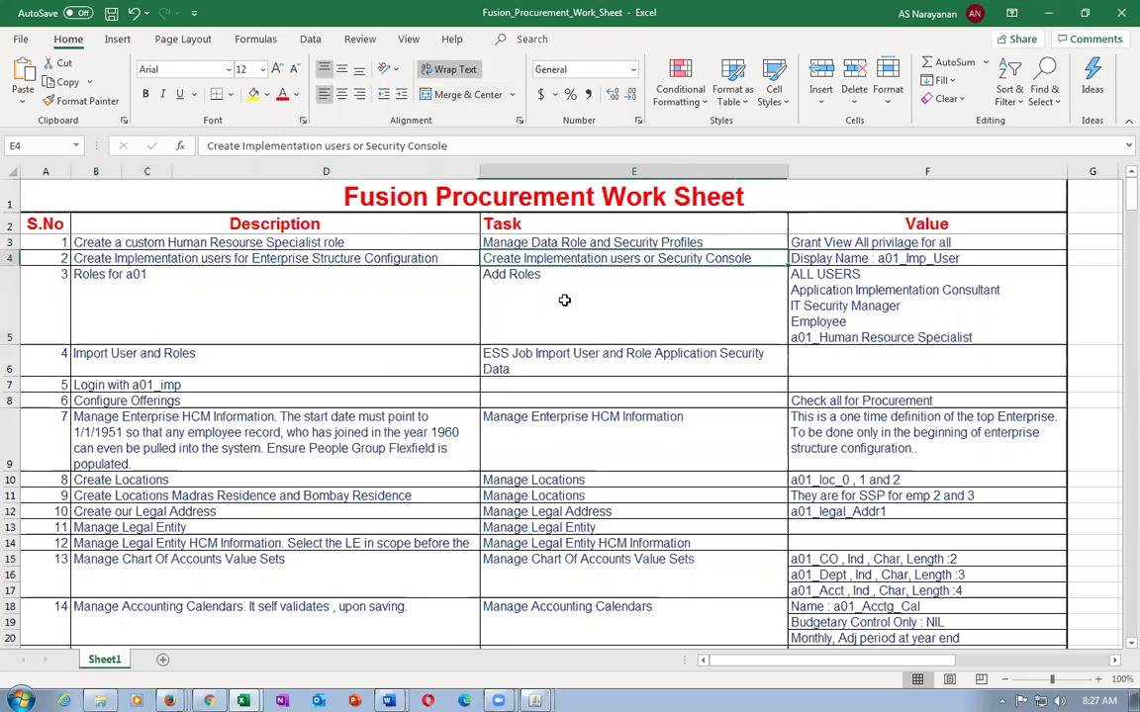
pyautogui.click(559, 307)
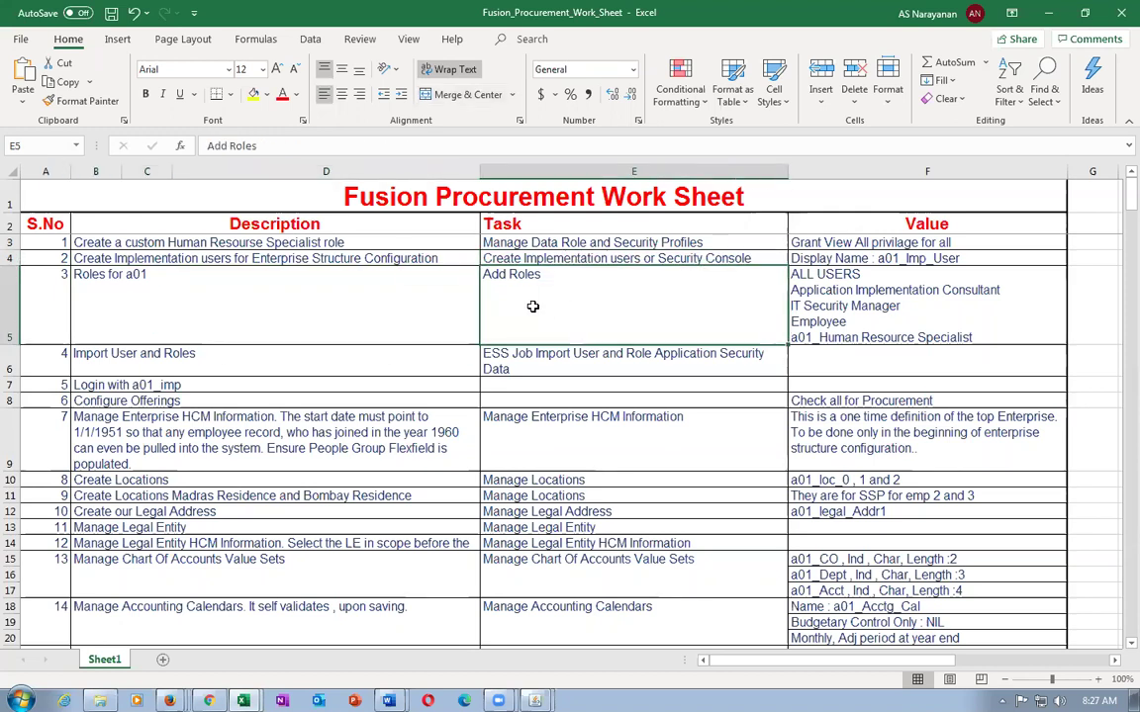
pyautogui.click(225, 274)
pyautogui.click(212, 256)
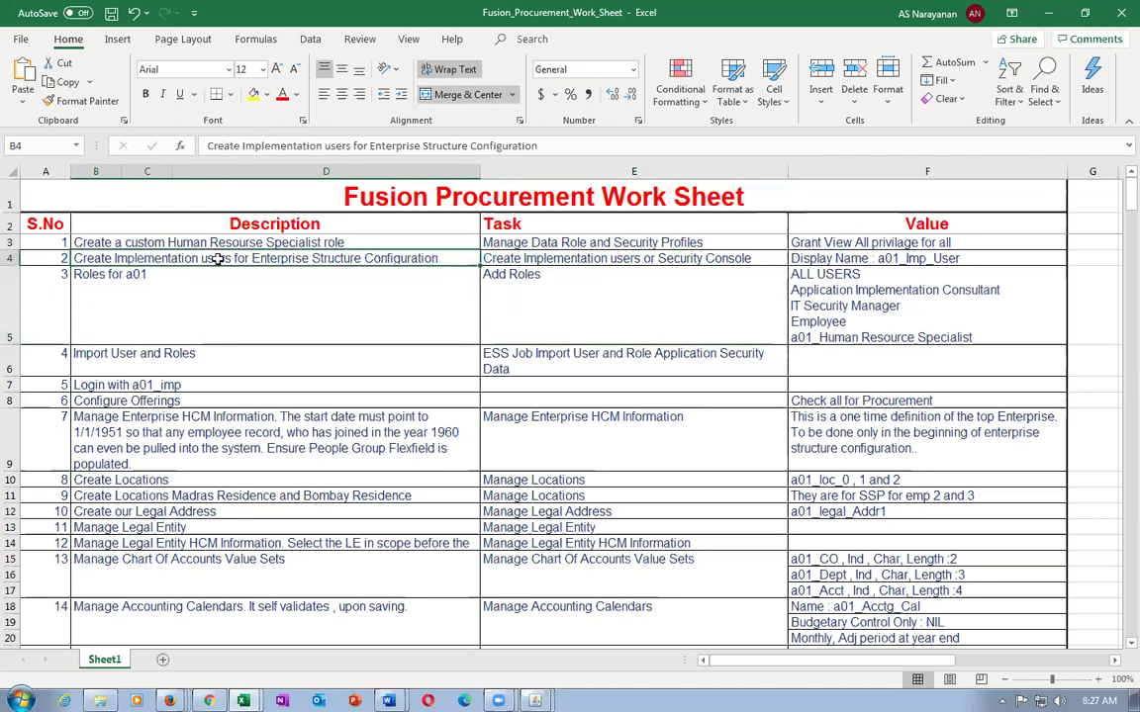
pyautogui.click(545, 259)
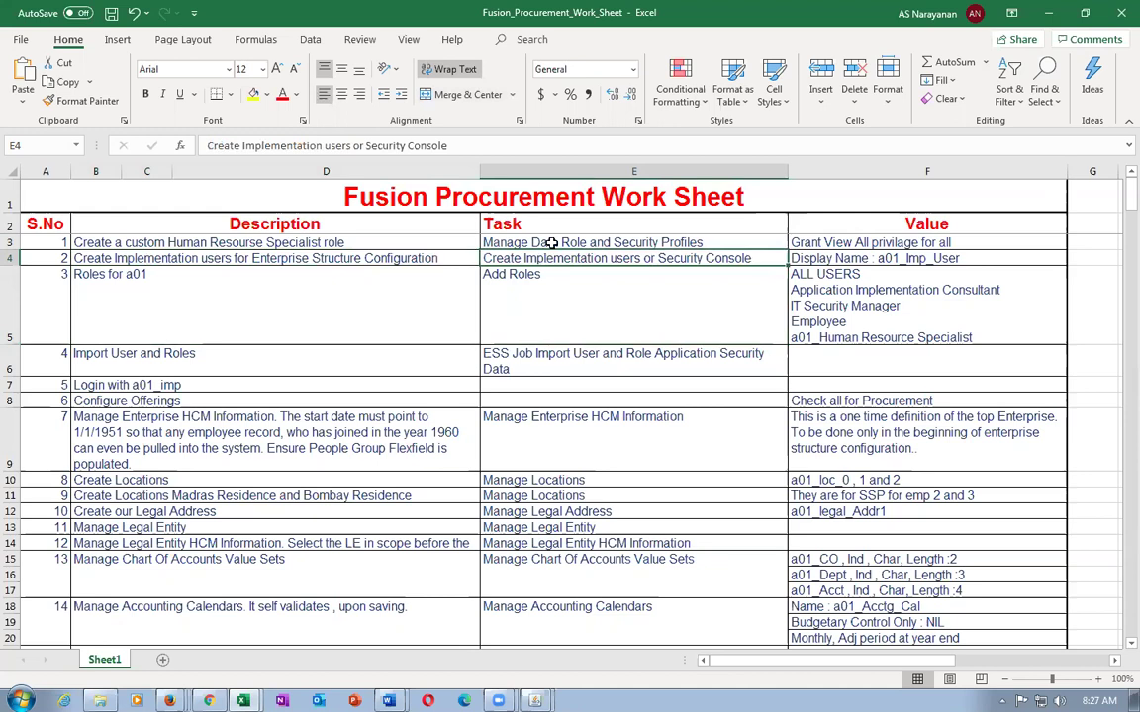
# Check the Manage Data Role and Security Profiles task in E3 against step 2, then return to Oracle.
pyautogui.click(552, 242)
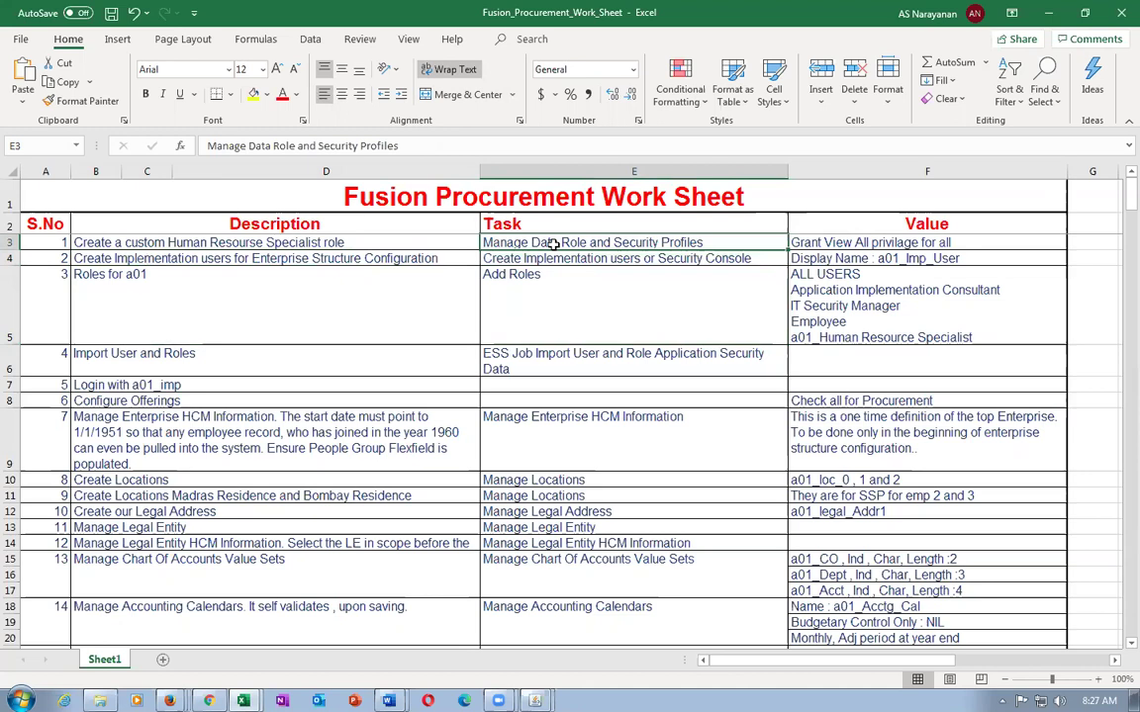
pyautogui.hotkey('ctrl', 'c')
pyautogui.click(552, 259)
pyautogui.press('Escape')
pyautogui.click(554, 243)
pyautogui.click(577, 259)
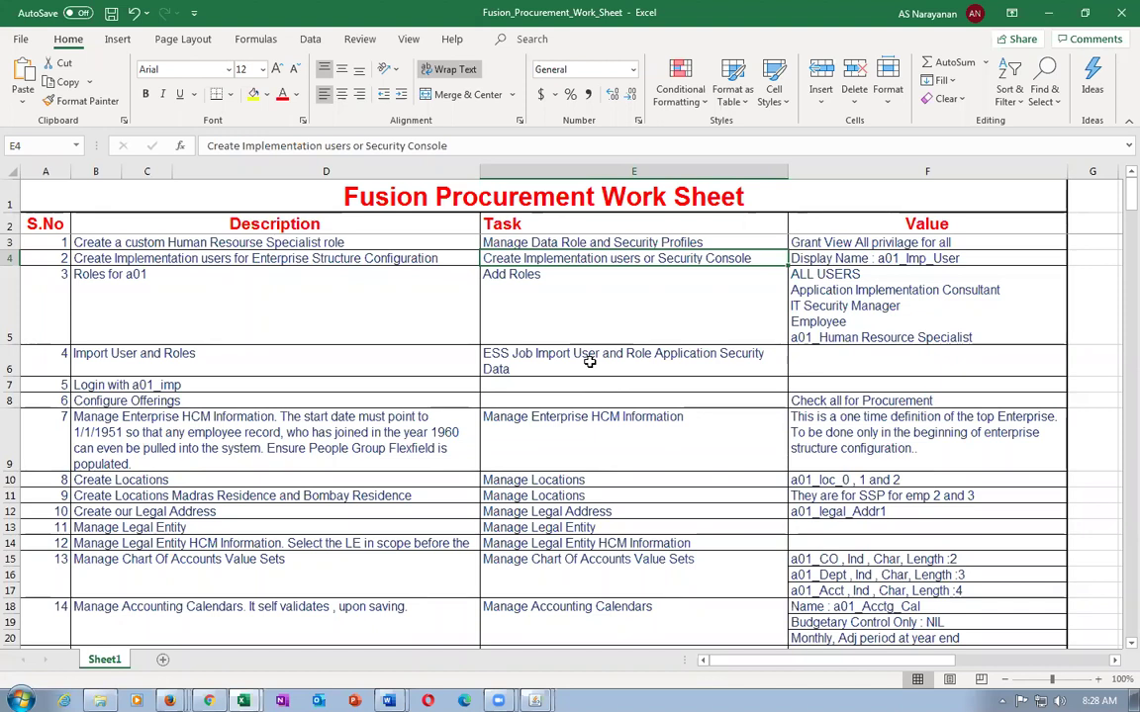
pyautogui.click(203, 257)
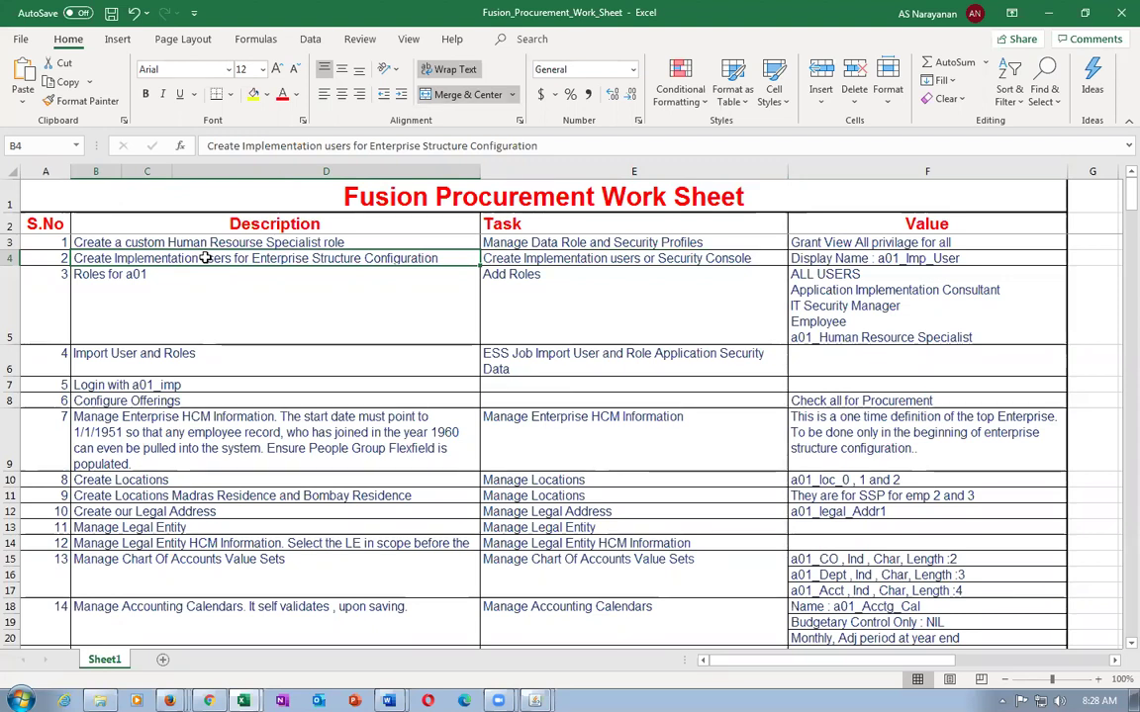
pyautogui.click(562, 263)
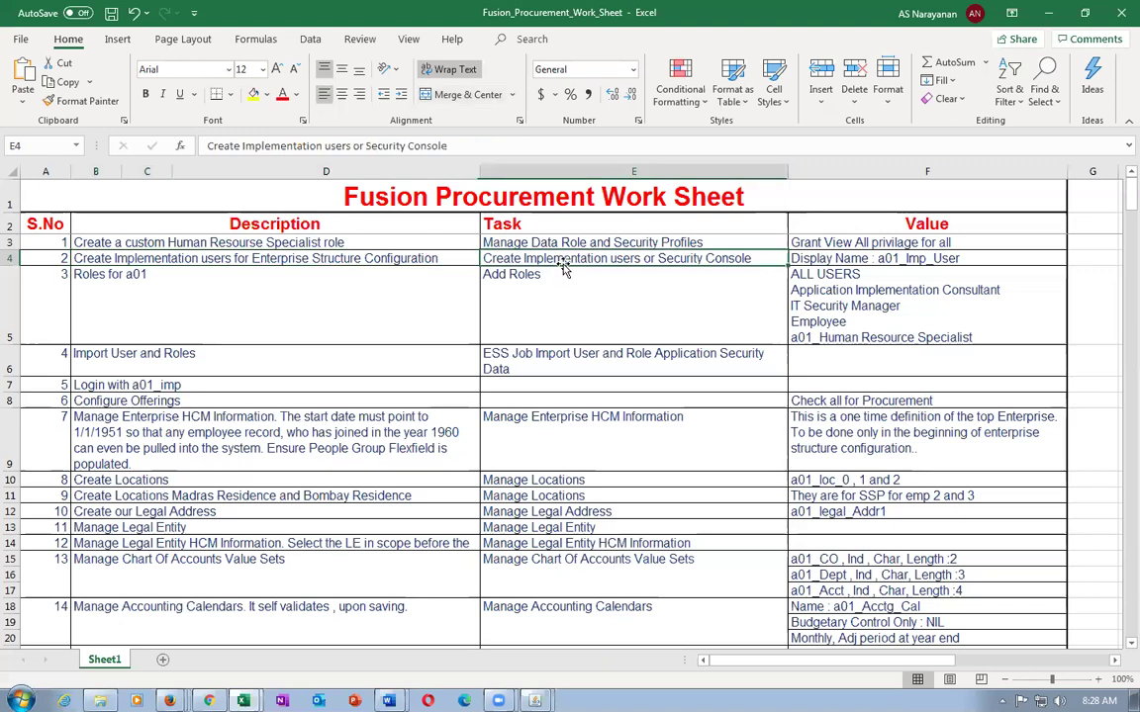
pyautogui.hotkey('alt', 'Tab')
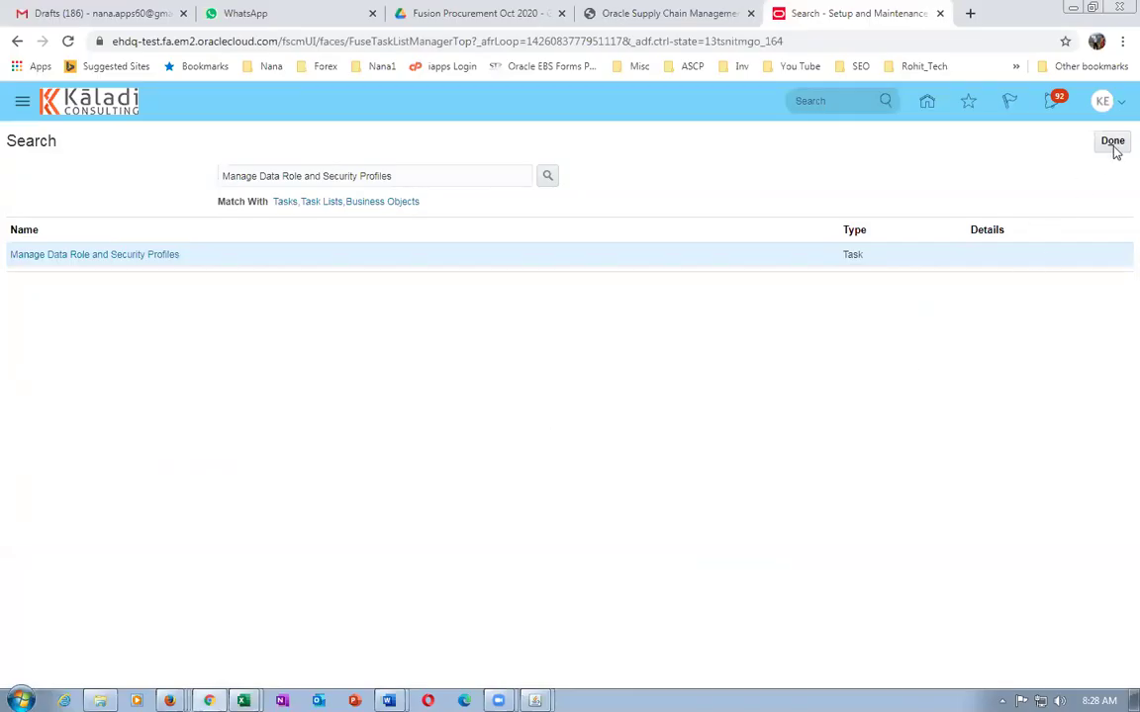
# Leave the setup search, go to the home springboard and expand its Tools group.
pyautogui.click(1112, 141)
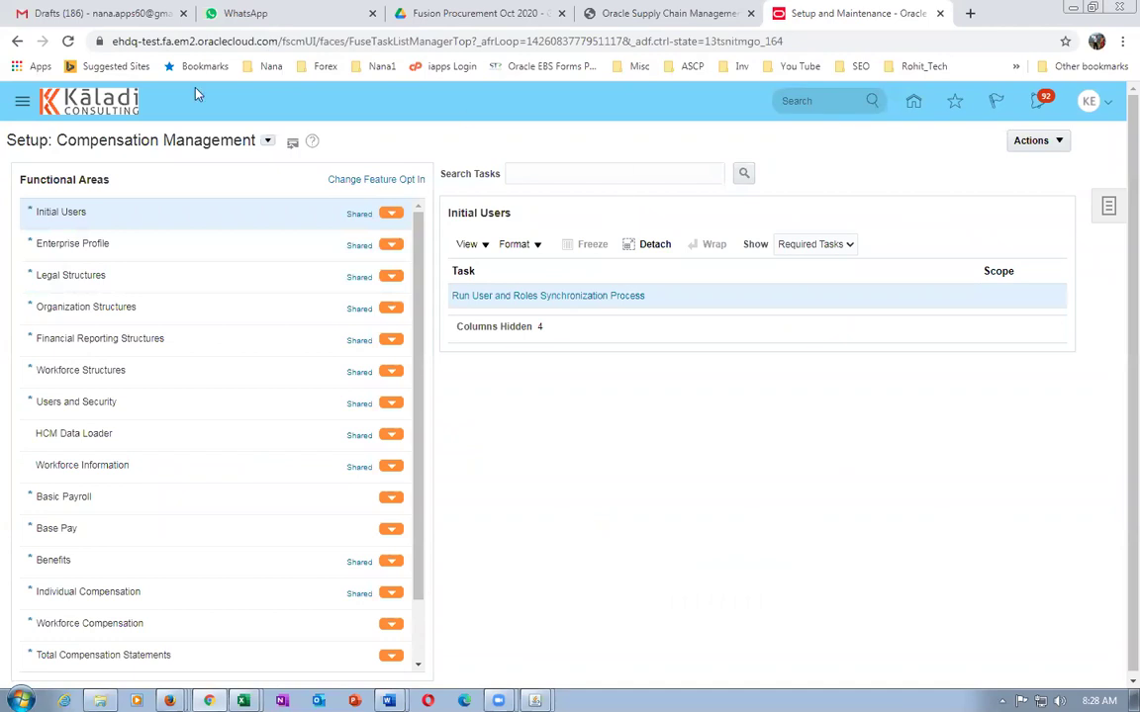
pyautogui.click(911, 101)
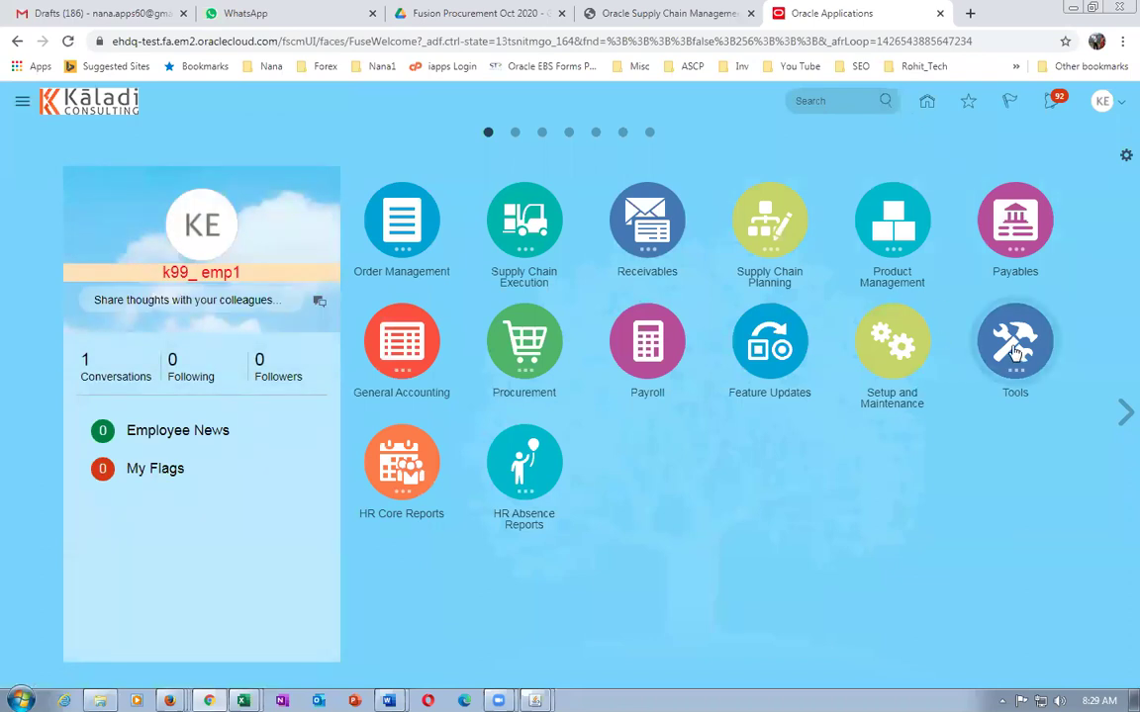
pyautogui.click(1016, 354)
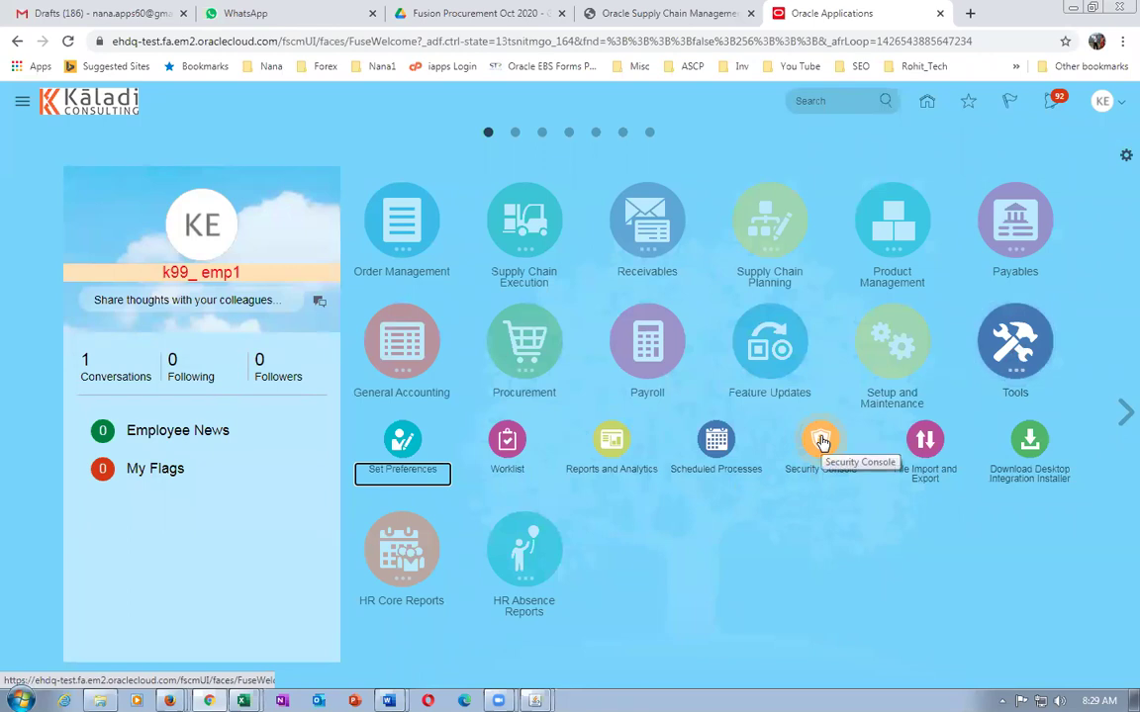
# Open the Security Console, dismiss the import warning, and start a new account from Users.
pyautogui.click(830, 454)
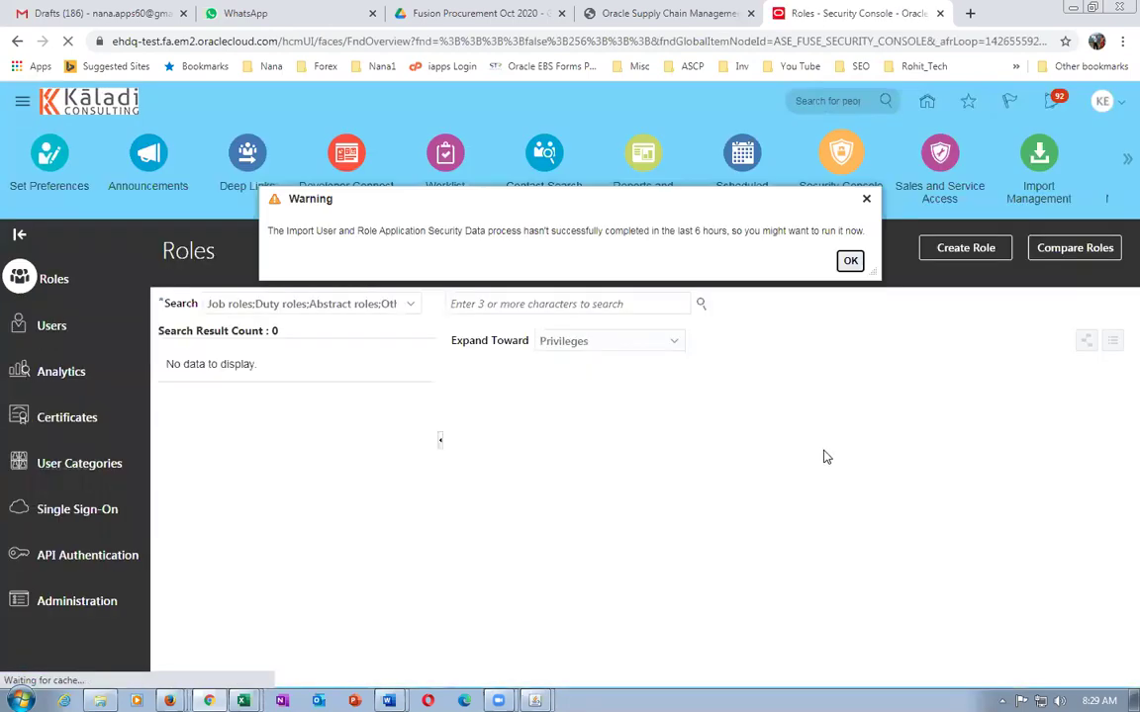
pyautogui.click(849, 260)
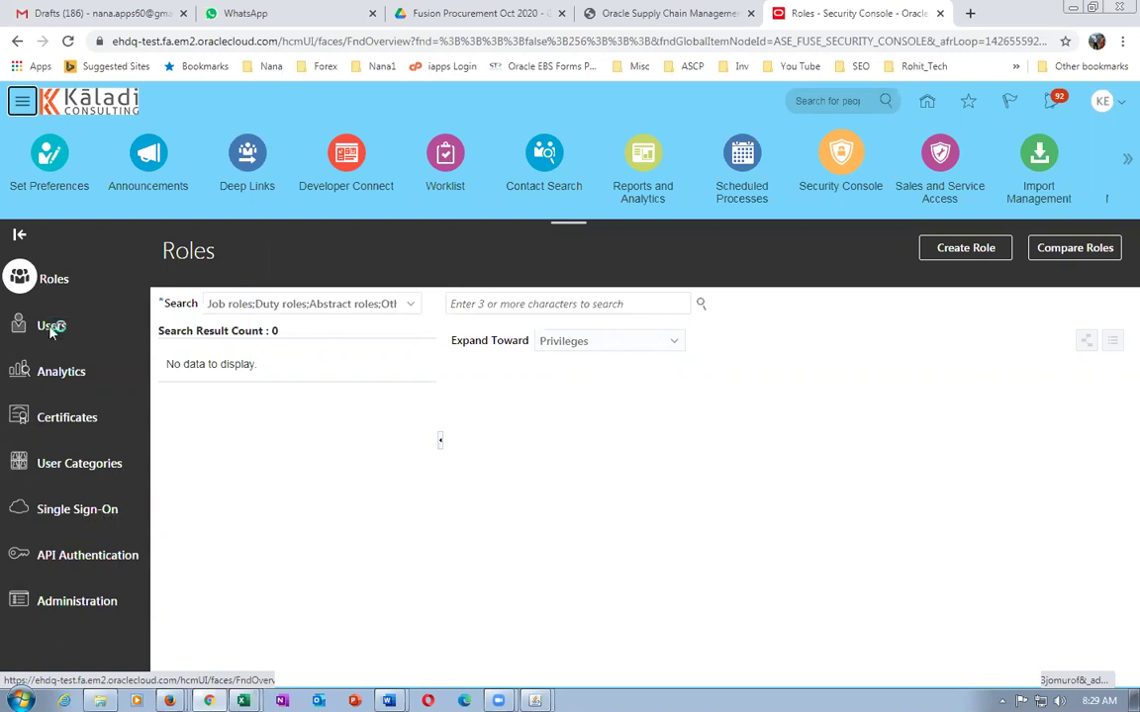
pyautogui.click(51, 327)
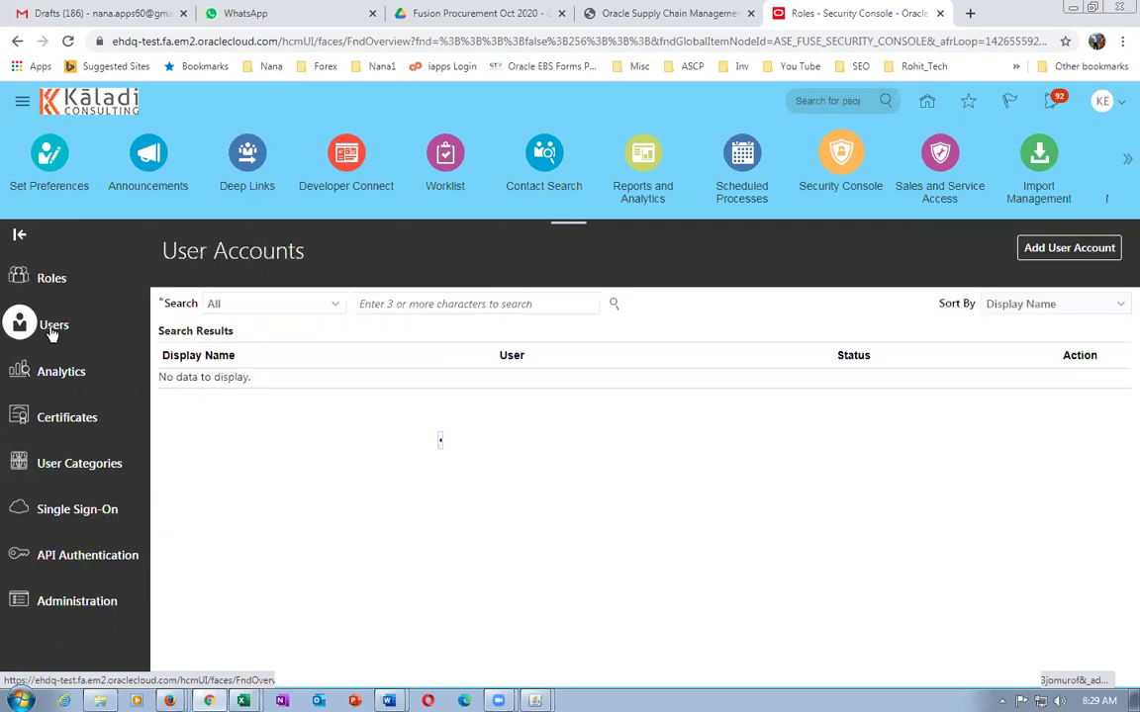
pyautogui.click(1074, 252)
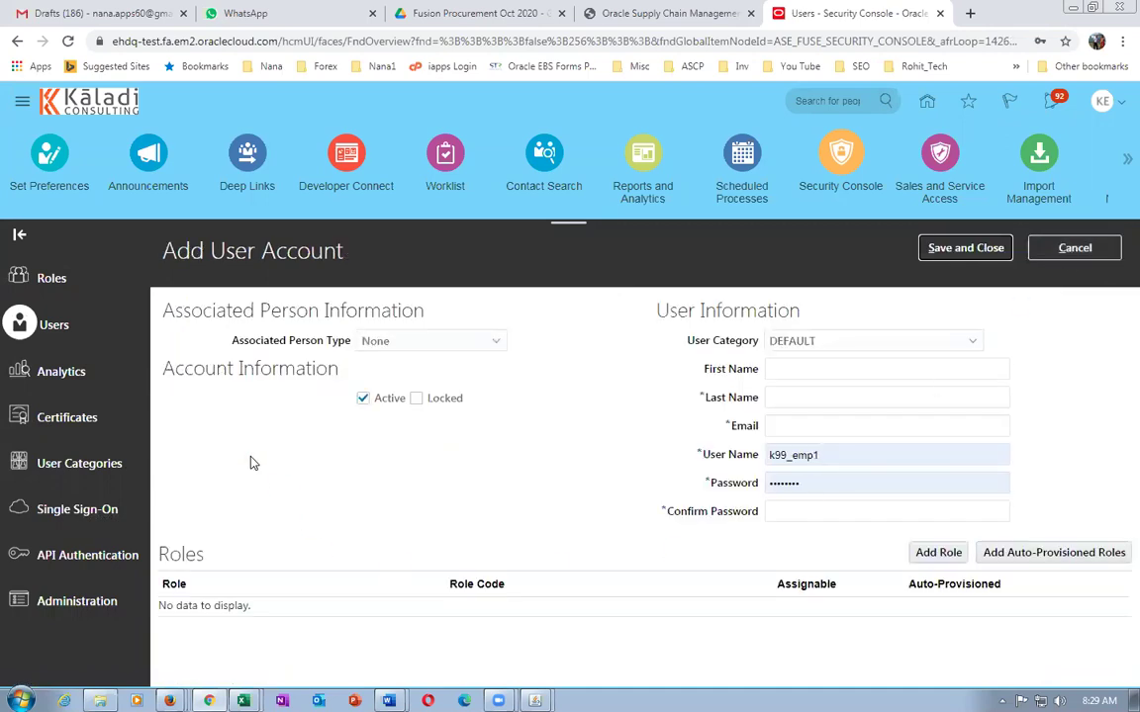
# Enter first name p01_, last name imp and the user's e-mail address.
pyautogui.click(874, 370)
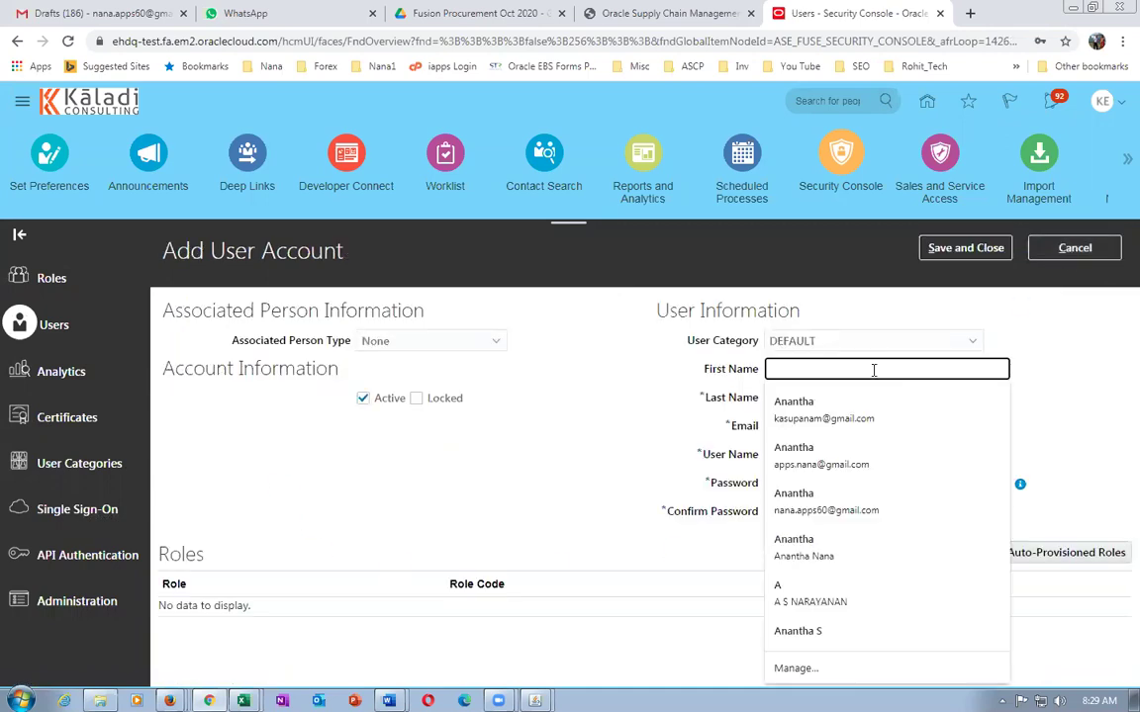
pyautogui.write('p01_')
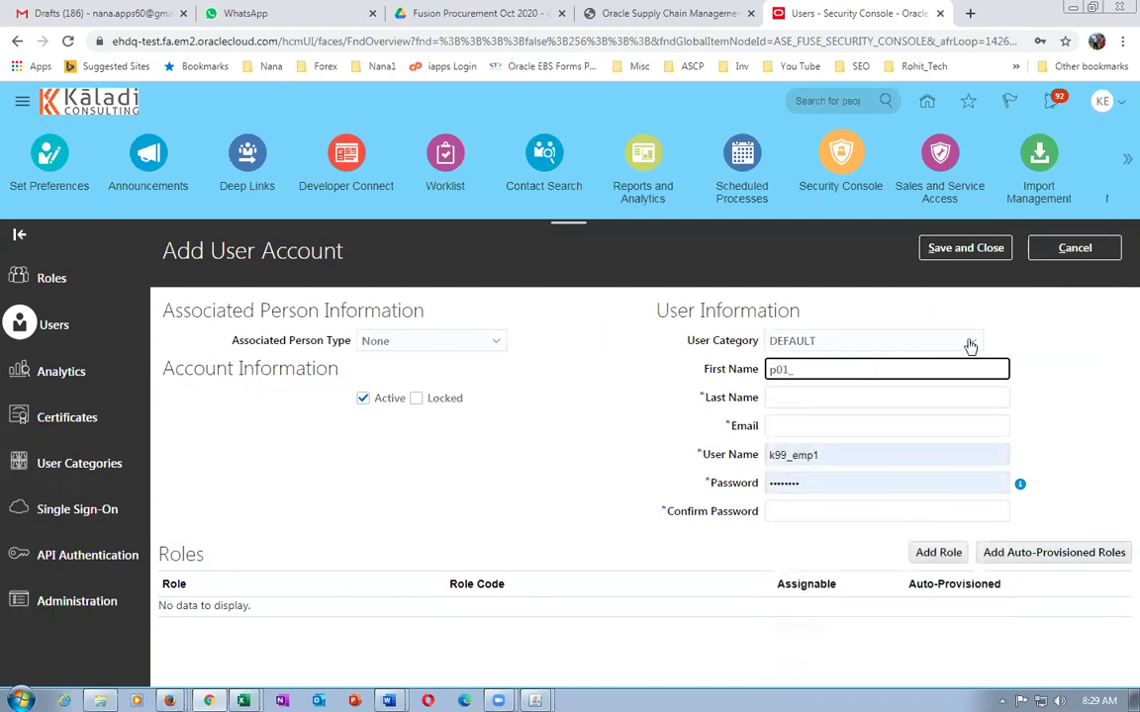
pyautogui.click(797, 400)
pyautogui.write('imp')
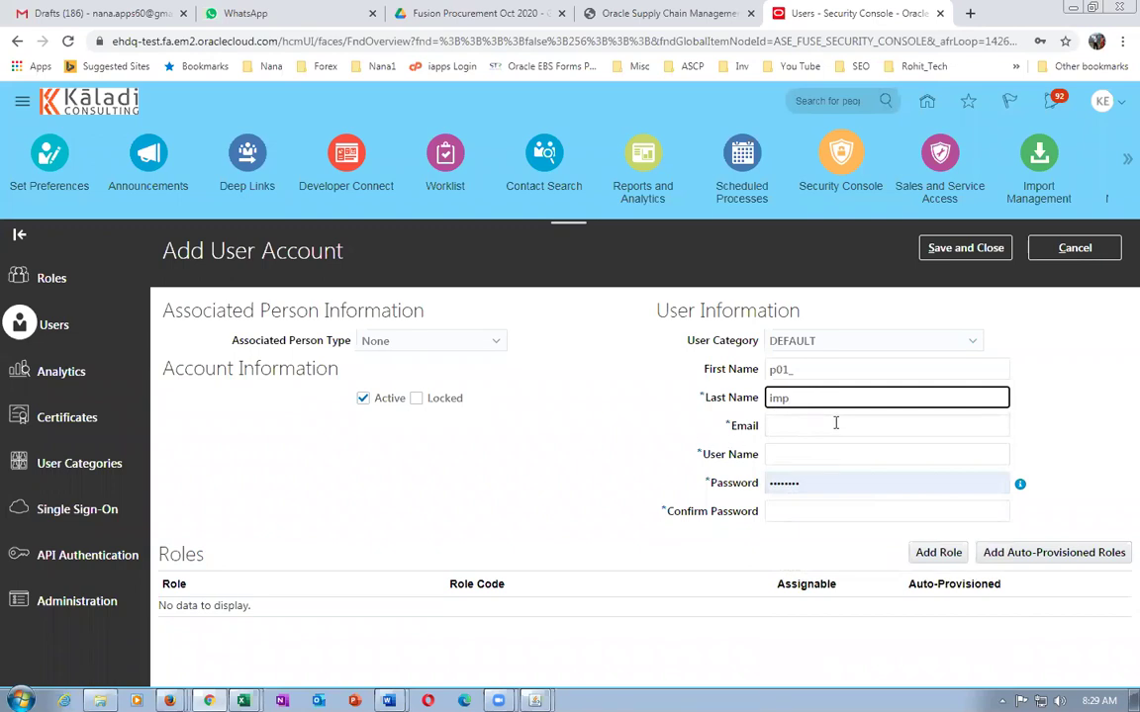
pyautogui.click(836, 424)
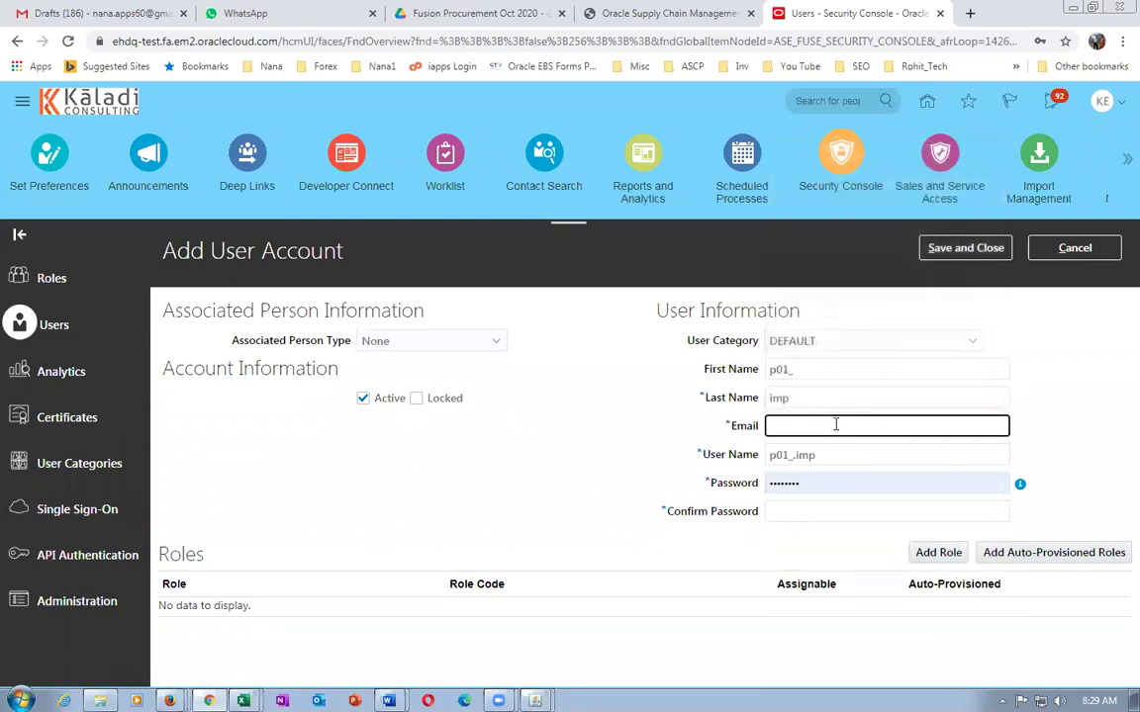
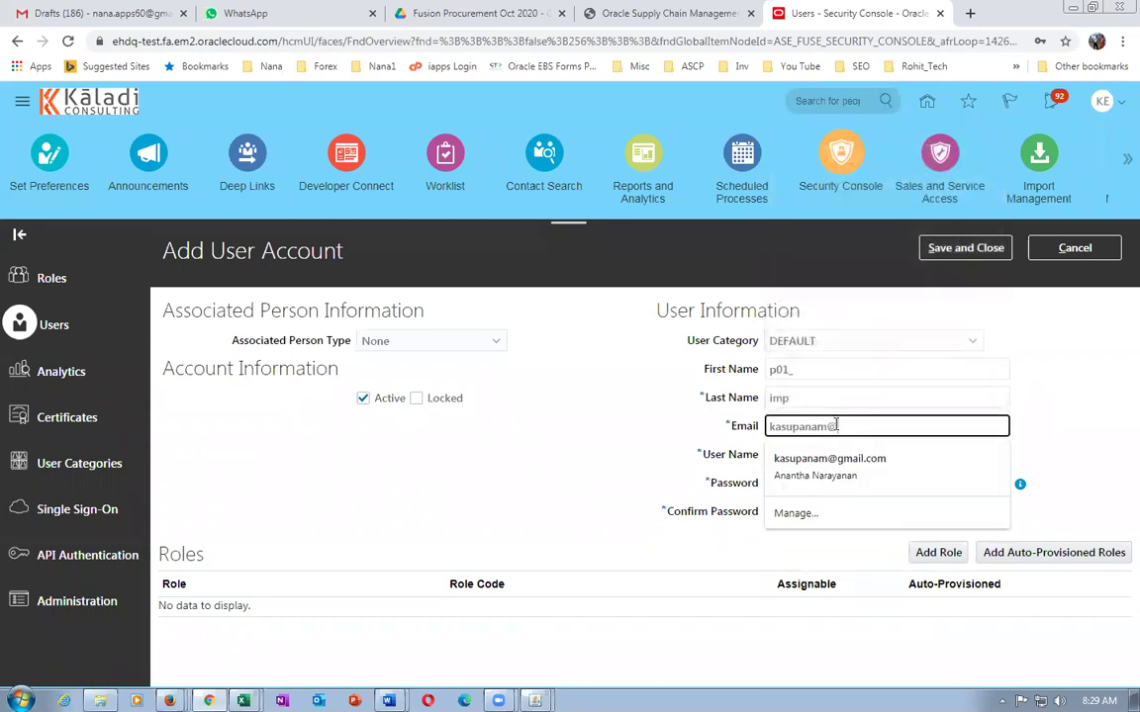
pyautogui.click(1114, 386)
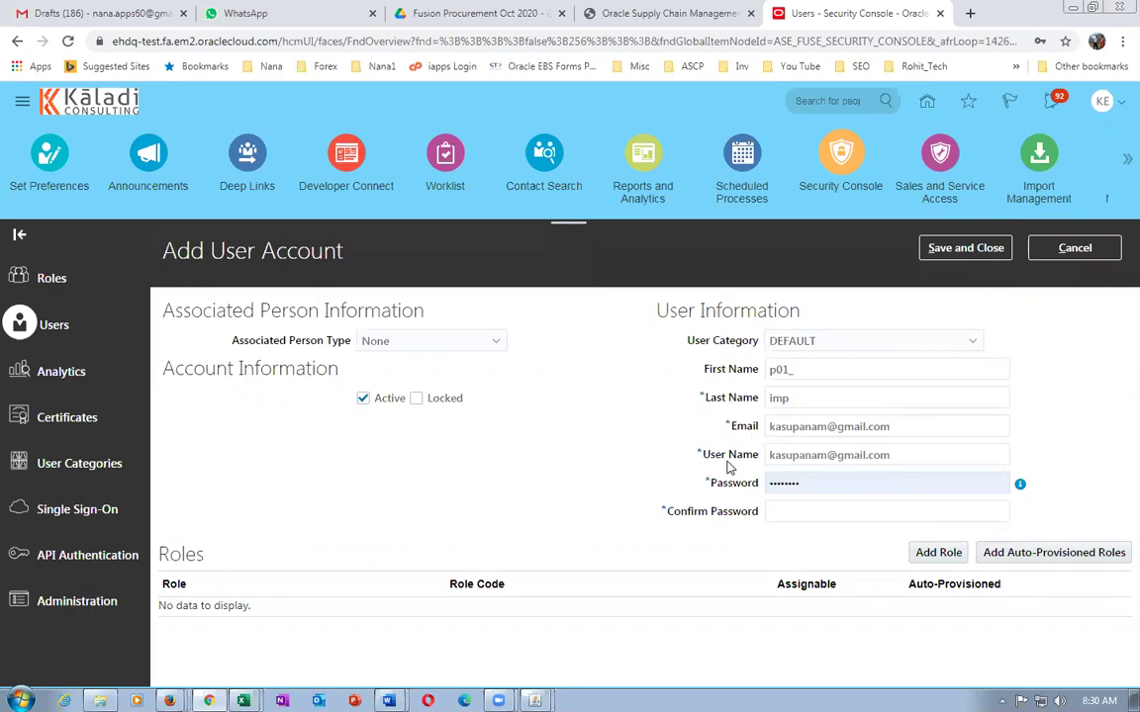
# Set the user name to p01_imp and enter and confirm the account password.
pyautogui.click(940, 454)
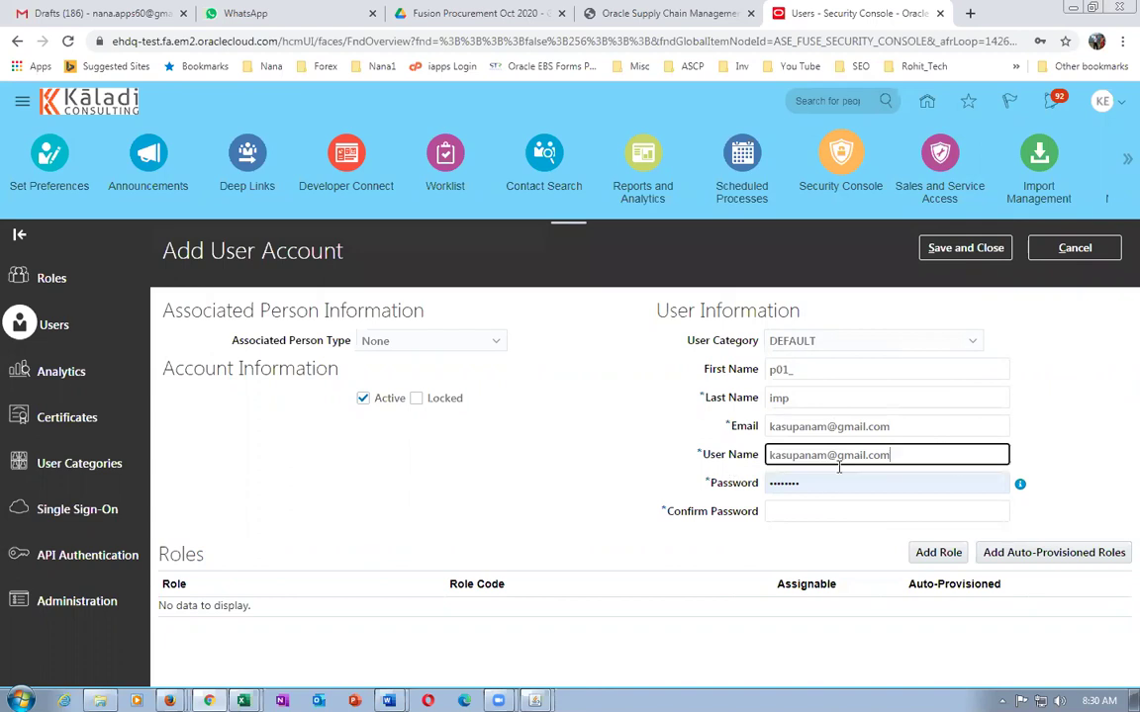
pyautogui.write('a01_im')
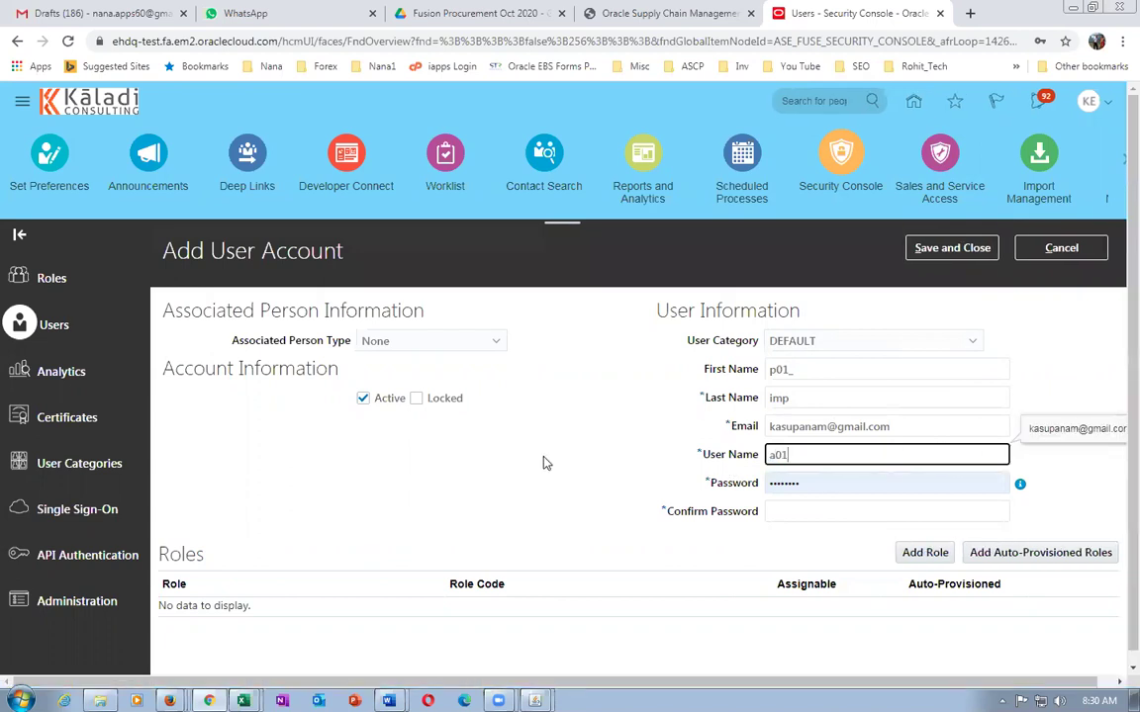
pyautogui.write('p')
pyautogui.press('Tab')
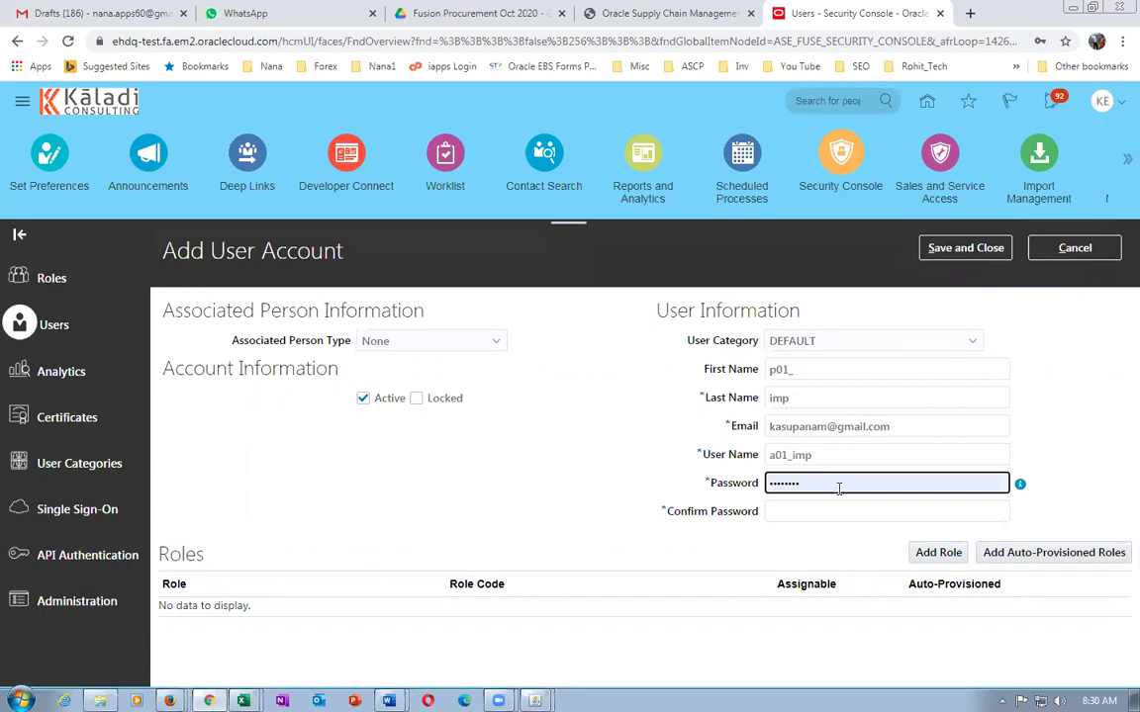
pyautogui.press('BackSpace')
pyautogui.press('BackSpace')
pyautogui.press('BackSpace')
pyautogui.press('BackSpace')
pyautogui.press('BackSpace')
pyautogui.press('BackSpace')
pyautogui.press('BackSpace')
pyautogui.press('BackSpace')
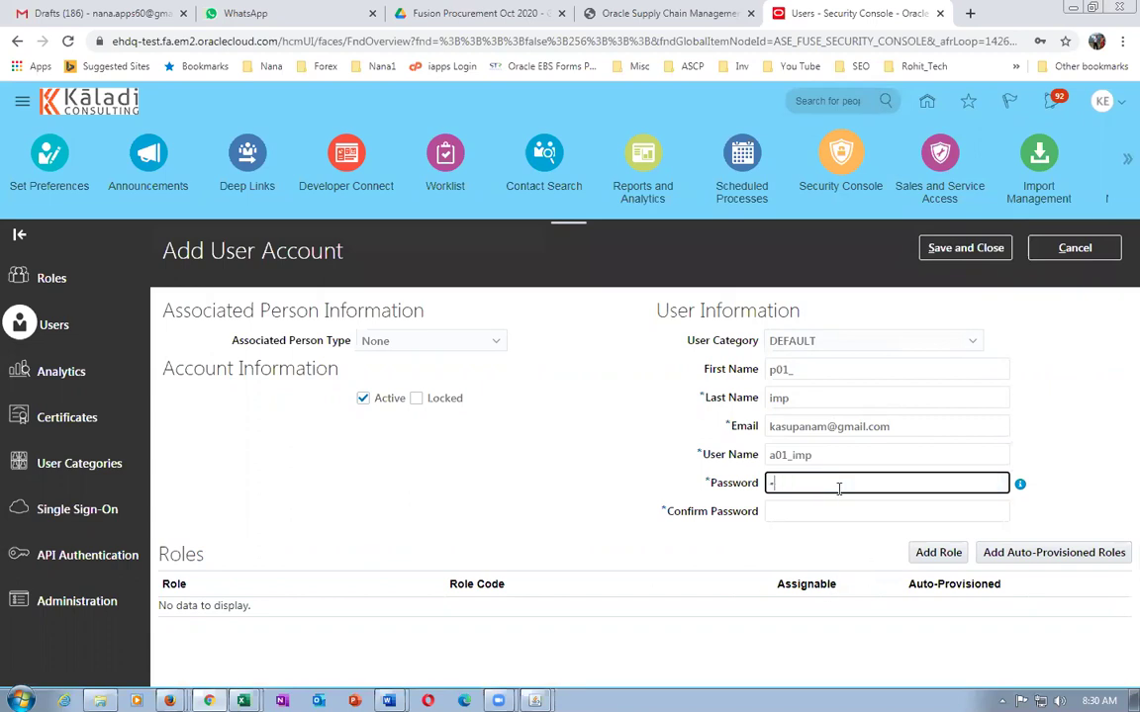
pyautogui.write('••••••••')
pyautogui.click(803, 512)
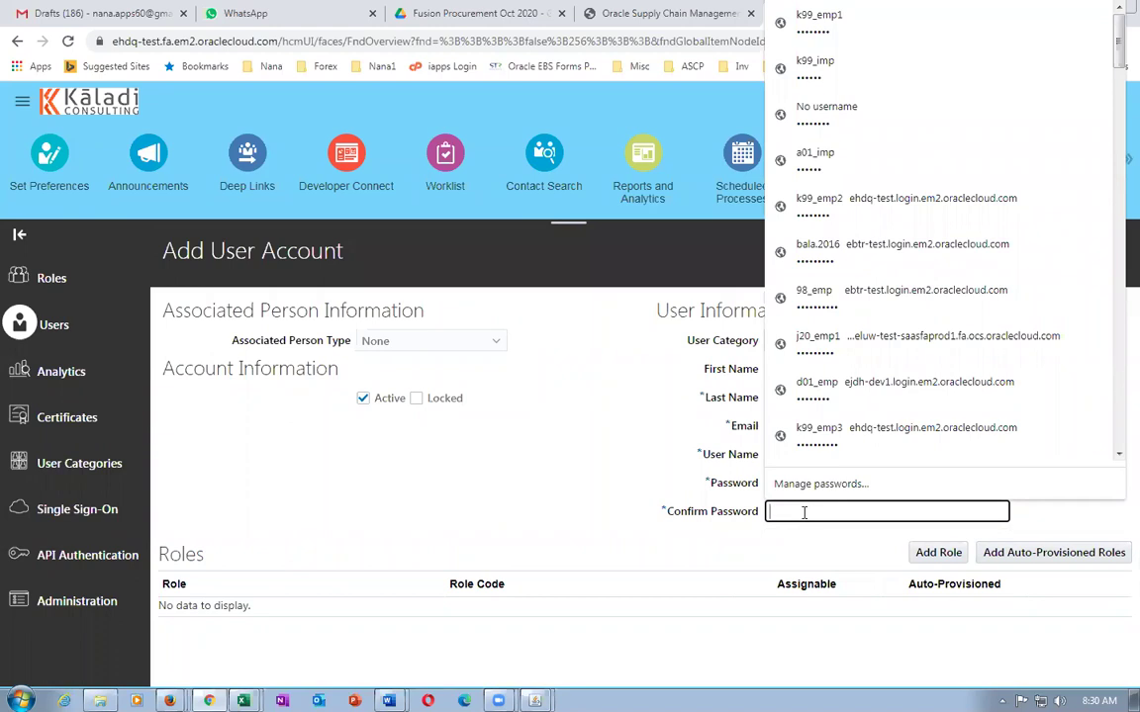
pyautogui.write('••••')
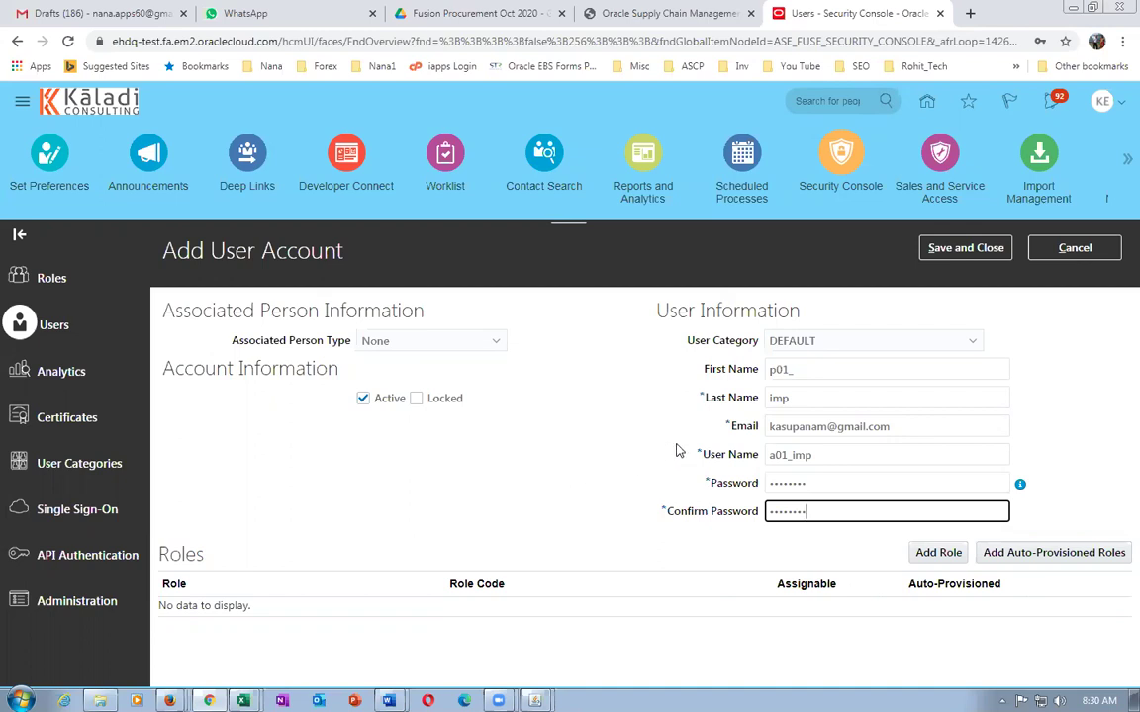
pyautogui.click(770, 456)
pyautogui.press('BackSpace')
pyautogui.write('p')
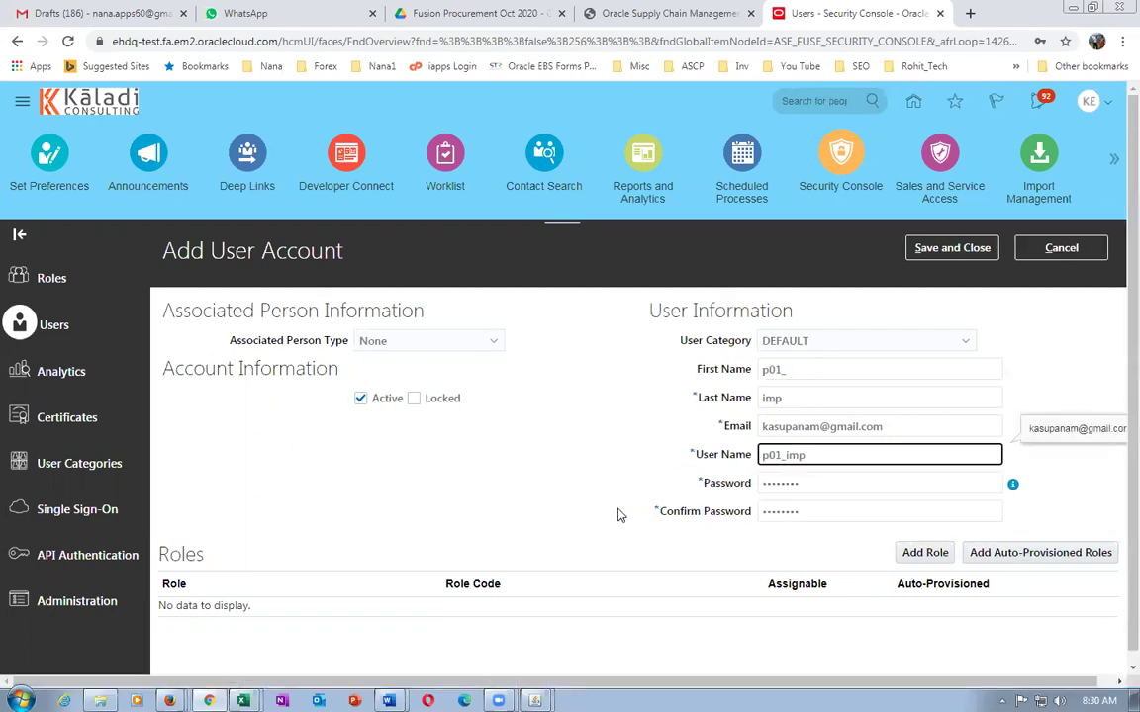
pyautogui.click(445, 465)
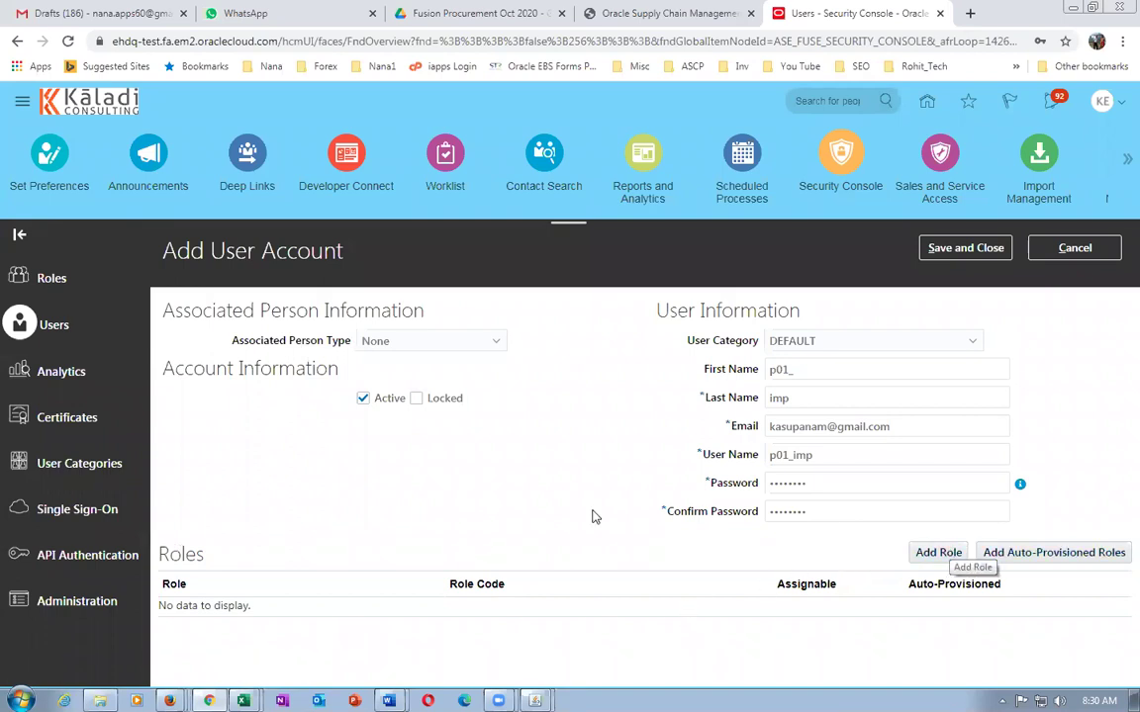
# Add the IT Security Manager and Employee roles to the new user.
pyautogui.click(945, 553)
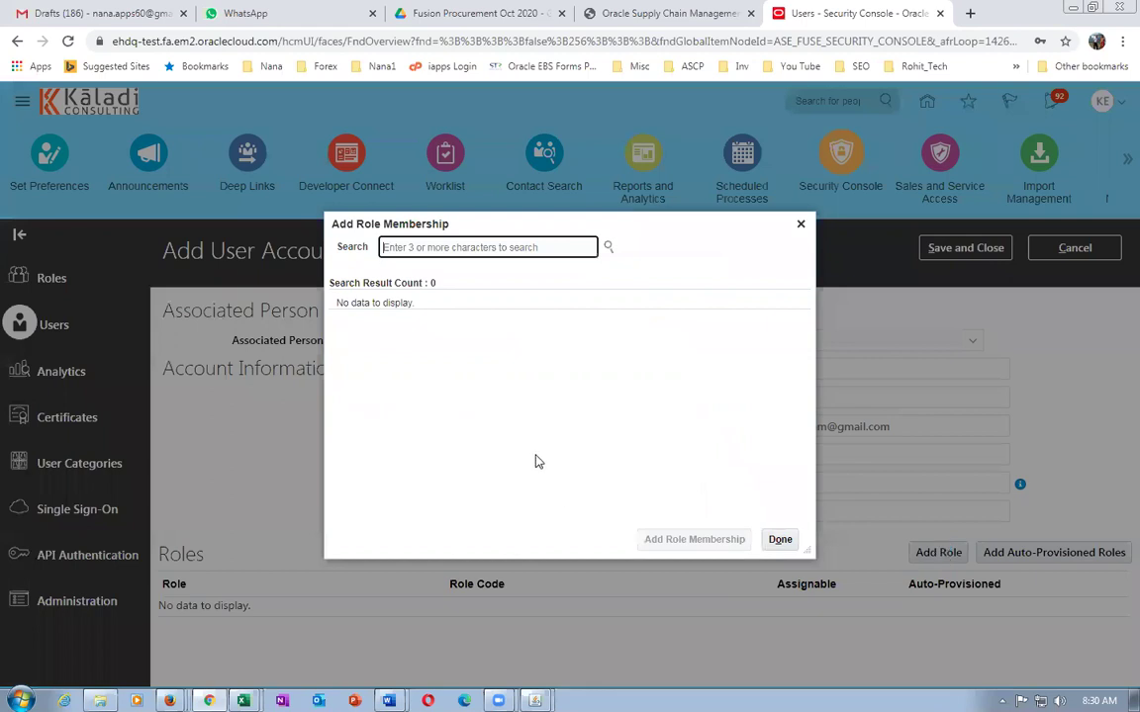
pyautogui.write('IT secu')
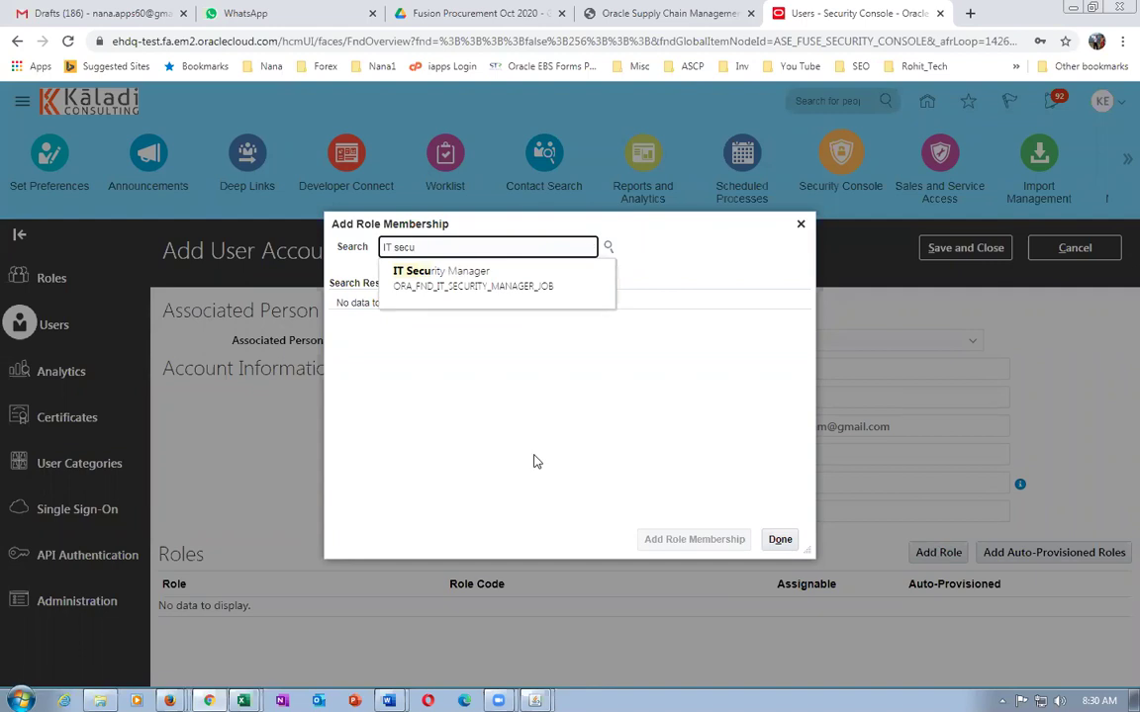
pyautogui.click(450, 279)
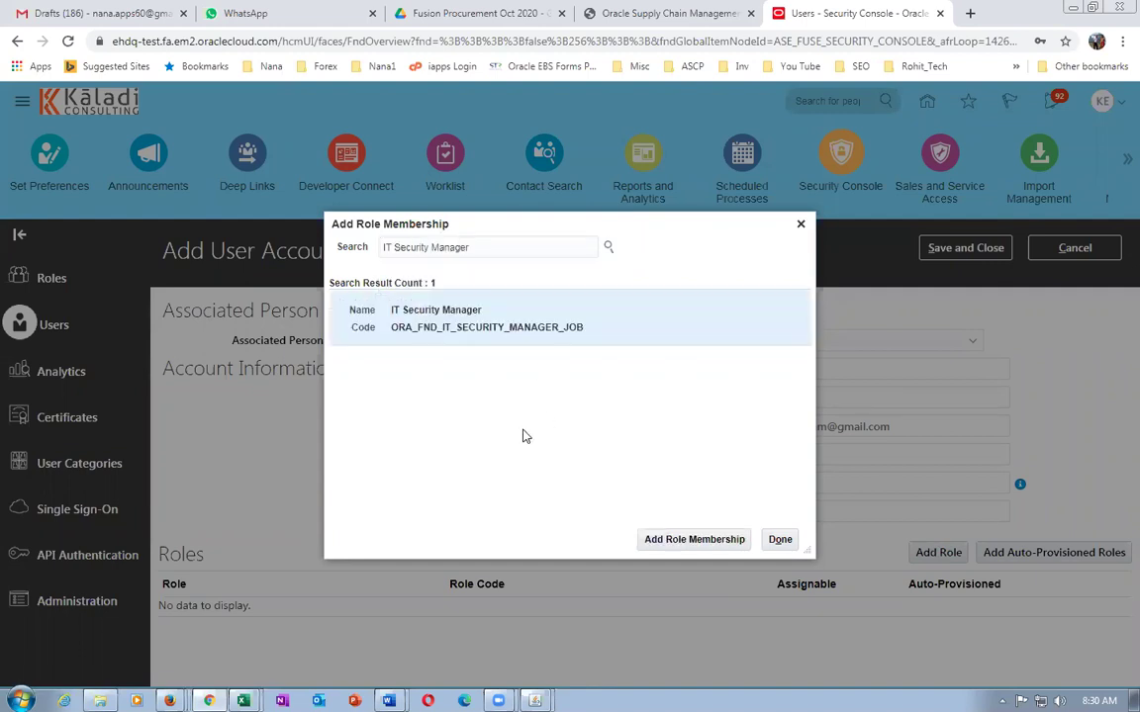
pyautogui.click(692, 539)
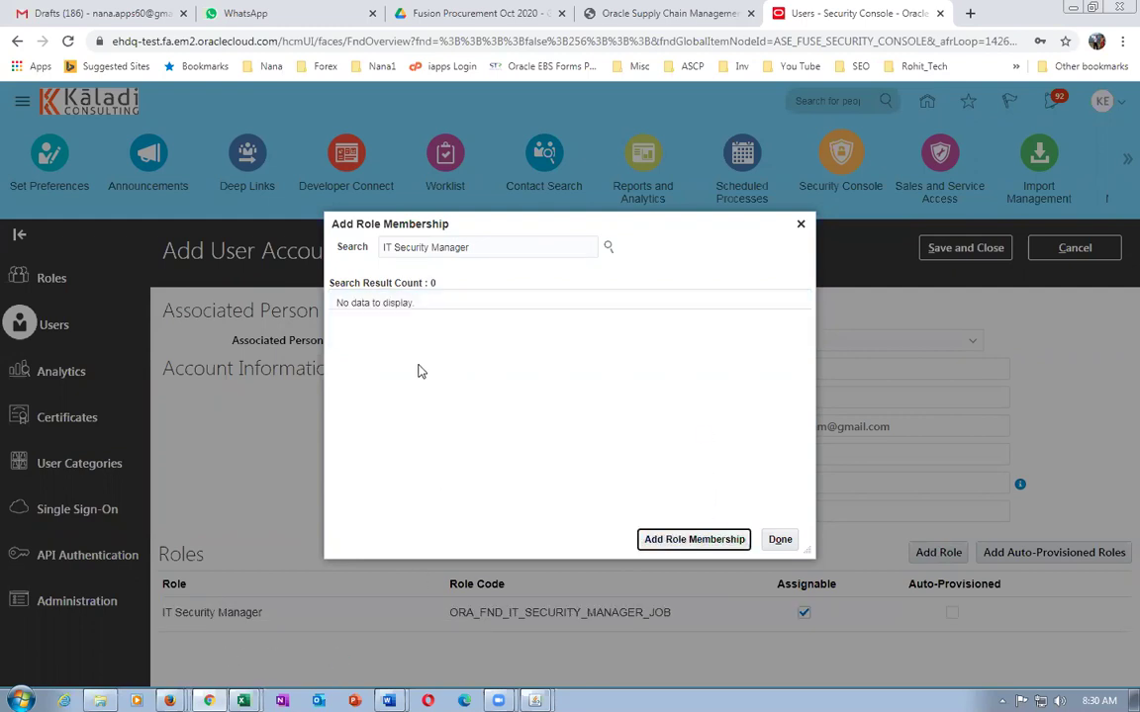
pyautogui.tripleClick(435, 246)
pyautogui.write('e')
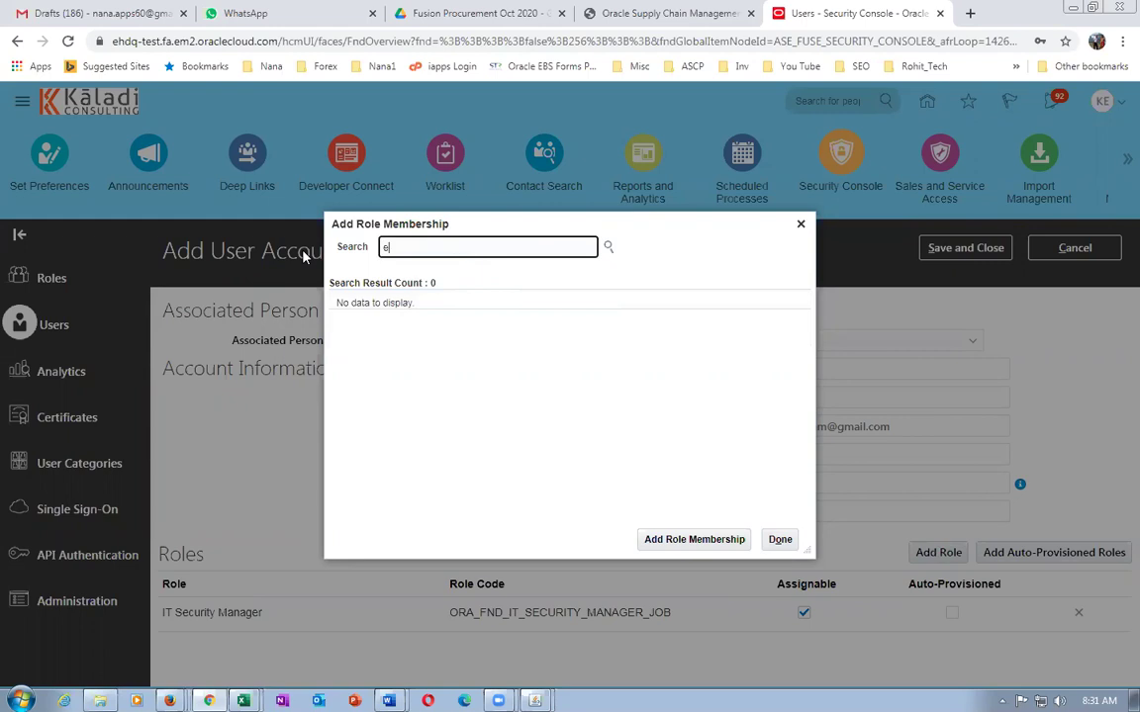
pyautogui.write('mployee')
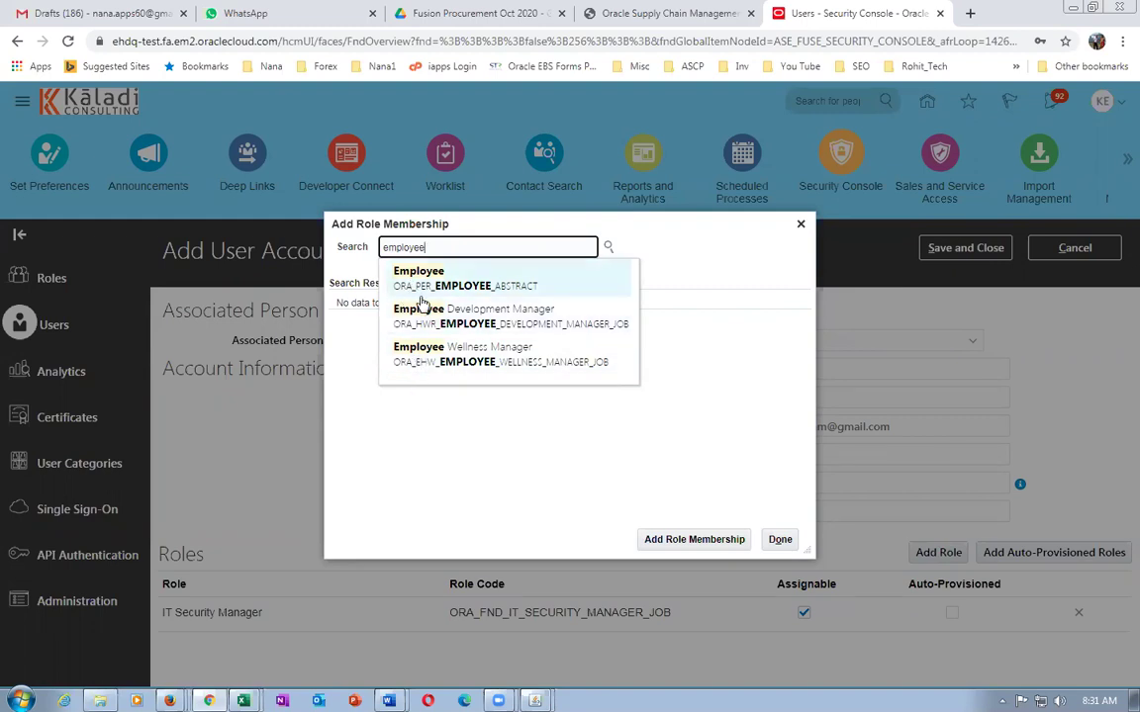
pyautogui.click(515, 286)
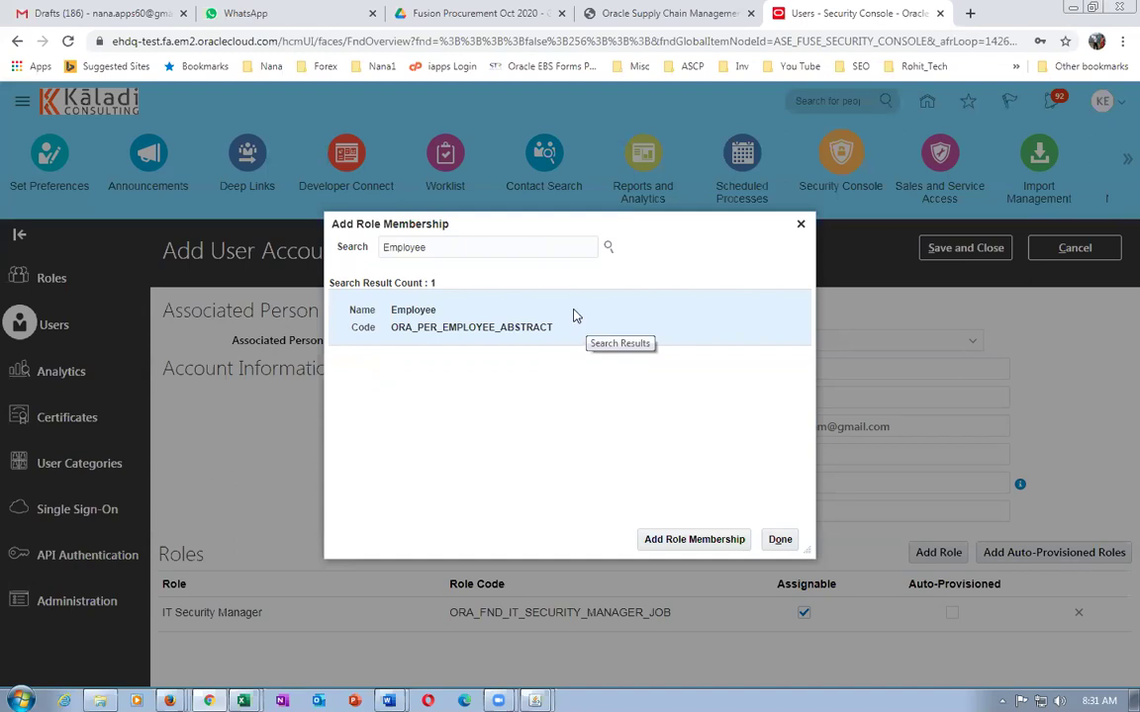
pyautogui.click(574, 314)
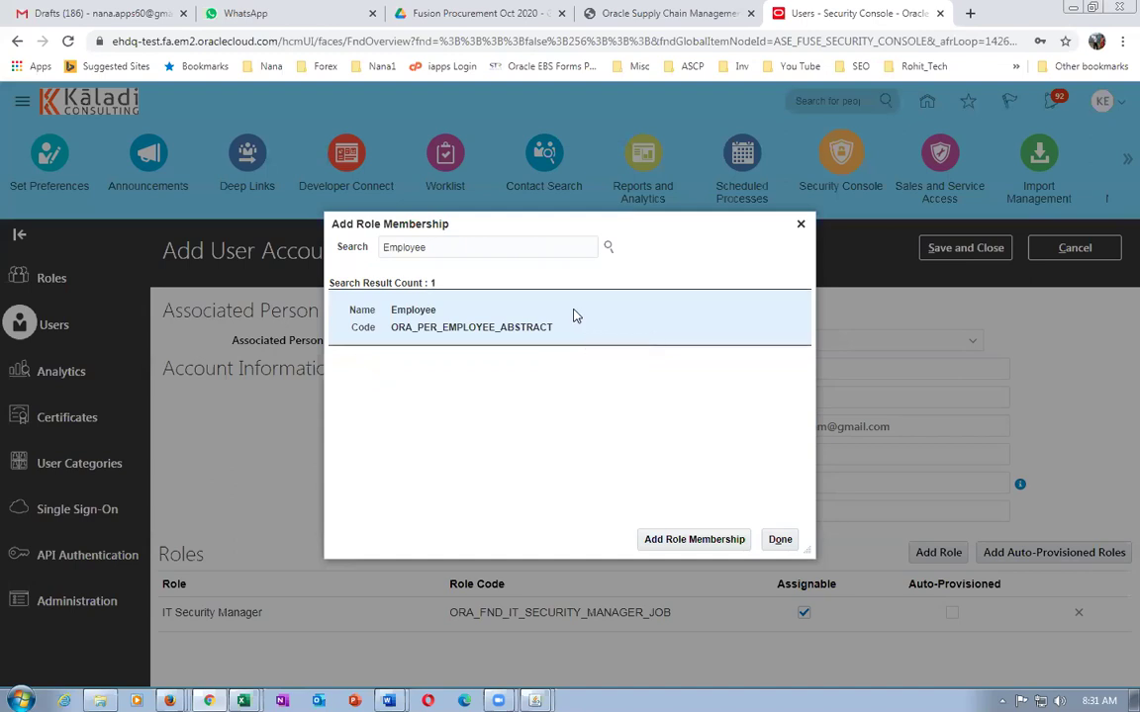
pyautogui.click(678, 544)
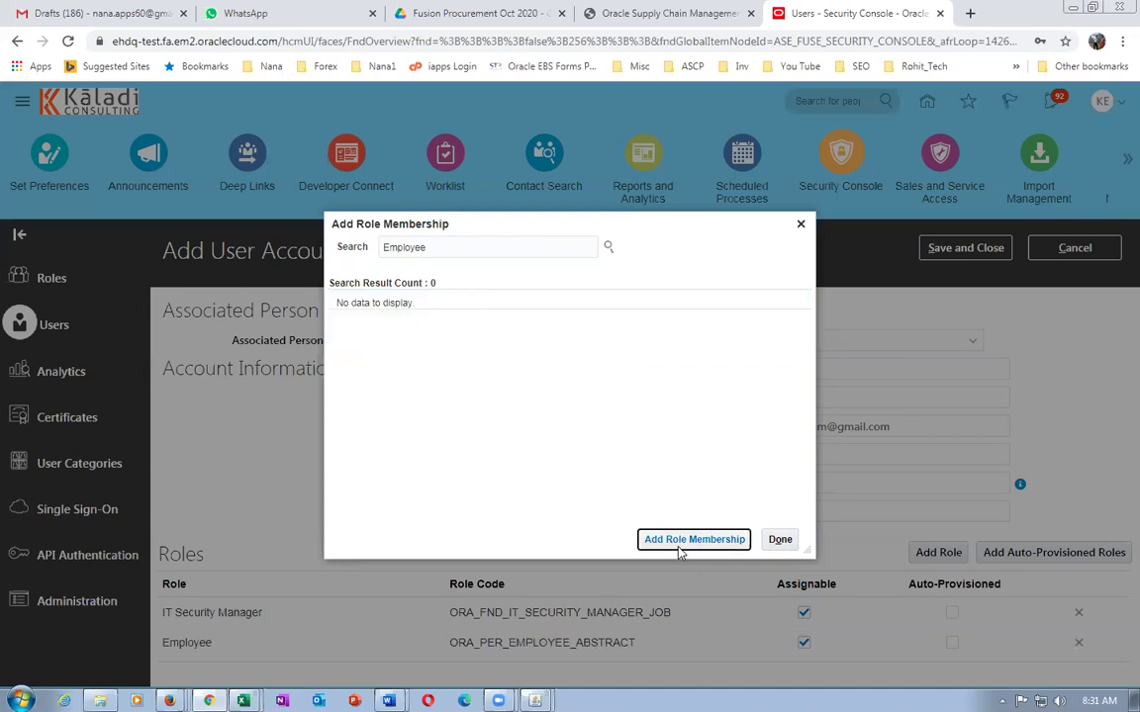
pyautogui.click(779, 540)
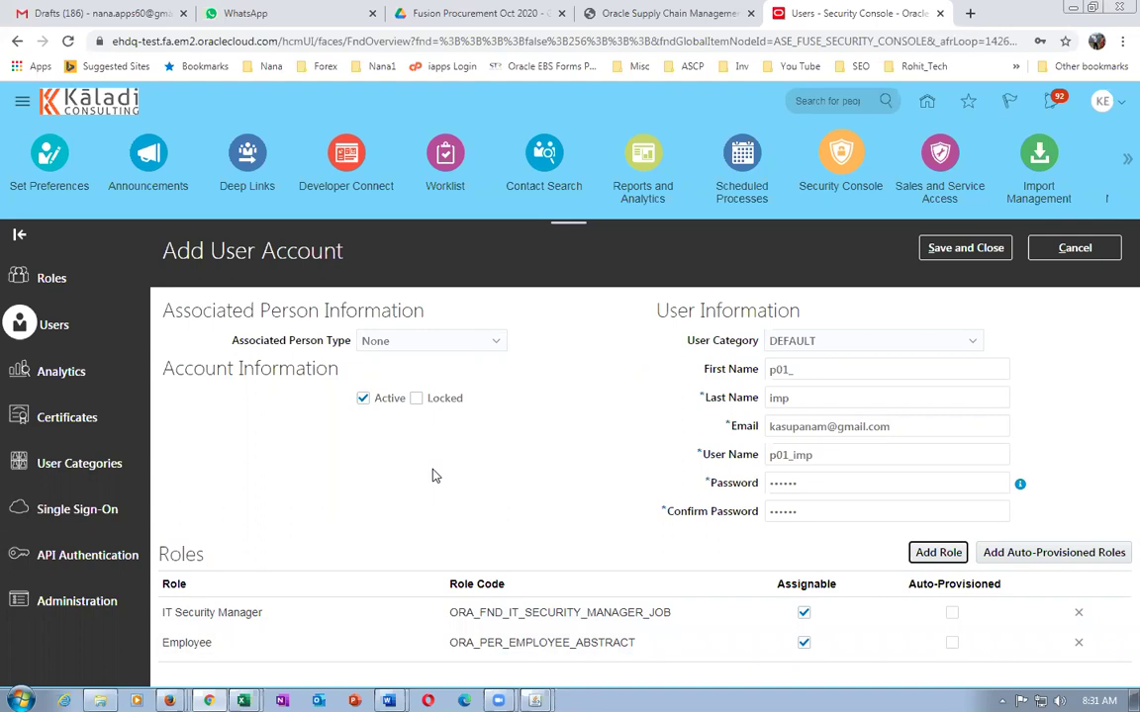
# Check the assigned role rows and save the p01_imp account with Save and Close.
pyautogui.click(295, 620)
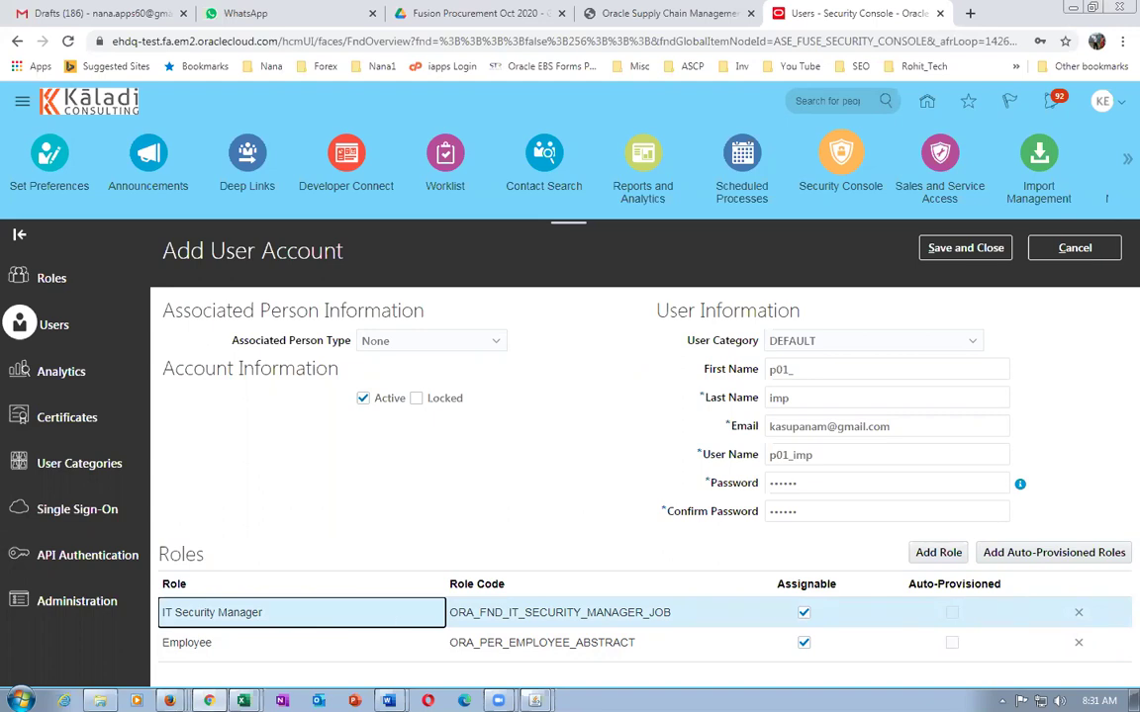
pyautogui.moveTo(387, 701)
pyautogui.click(351, 468)
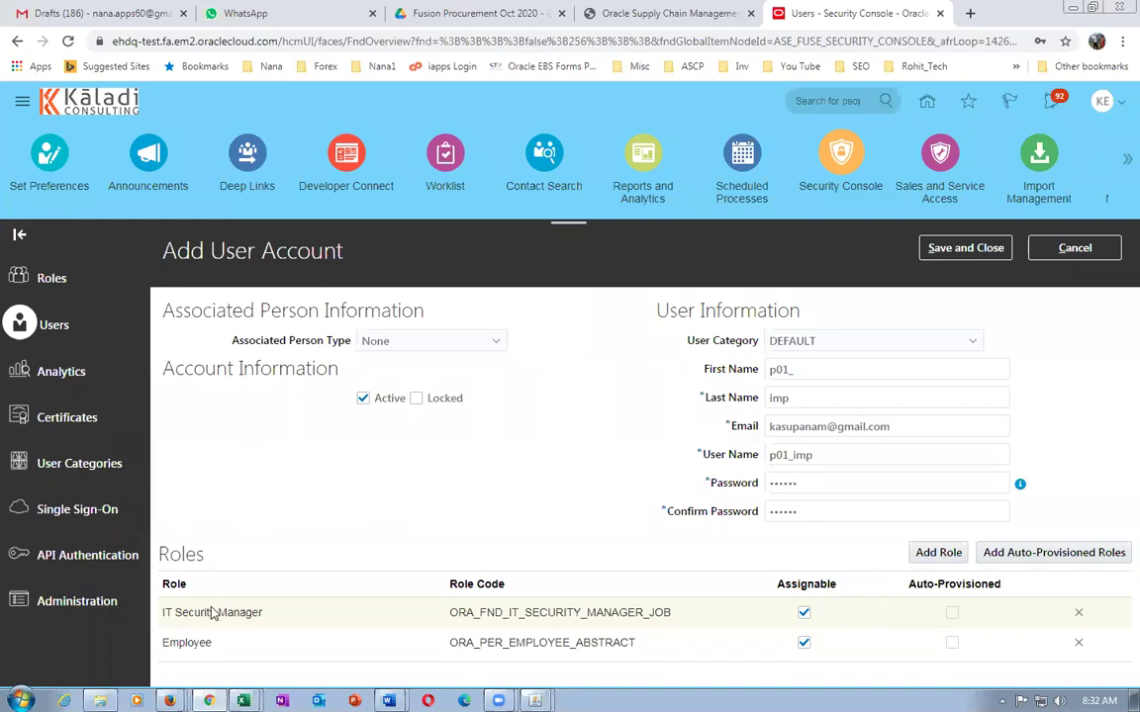
pyautogui.click(948, 249)
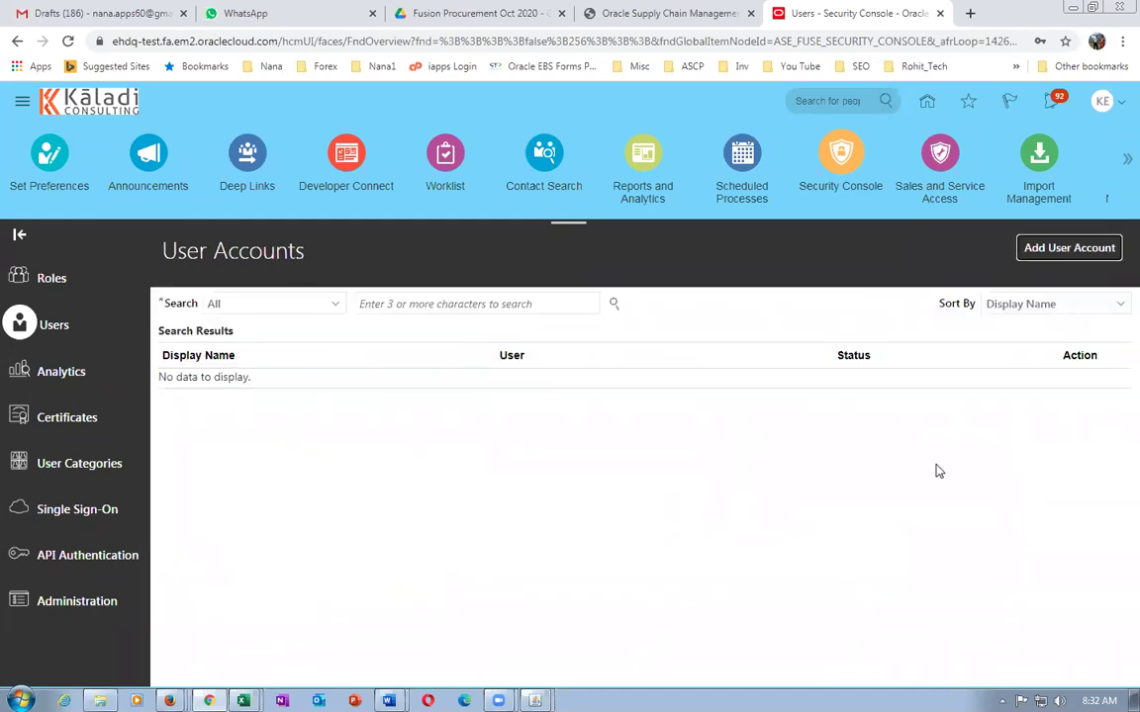
# Sign out of the current account and confirm the sign-out.
pyautogui.click(1103, 102)
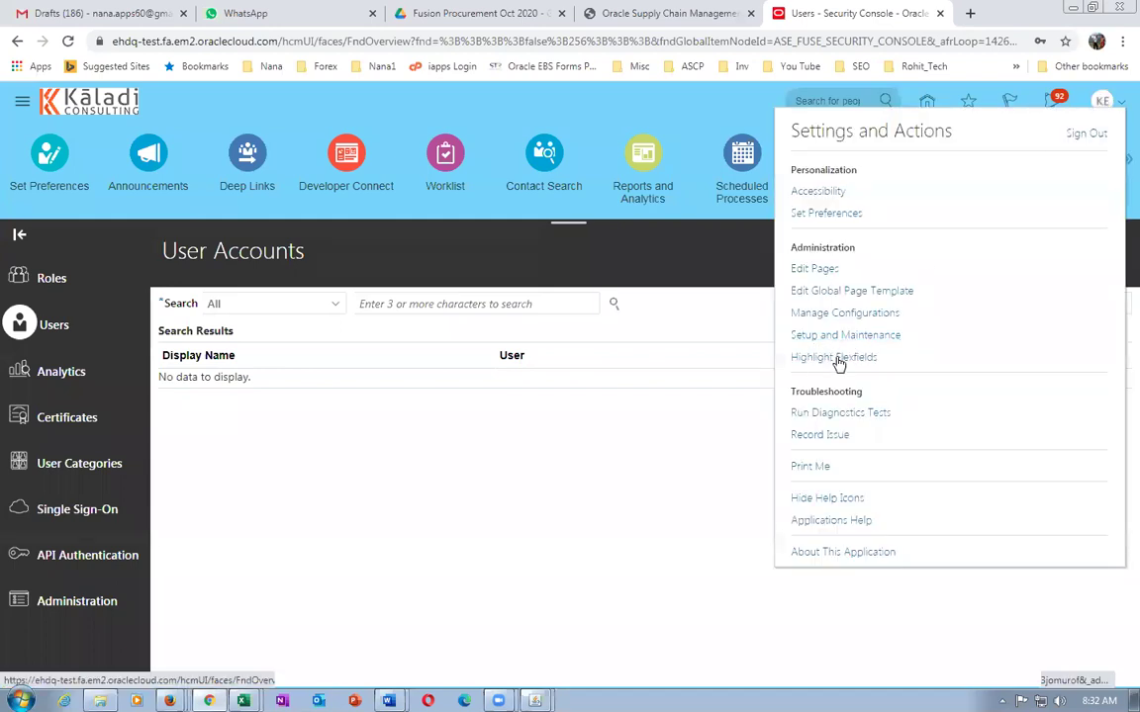
pyautogui.click(560, 508)
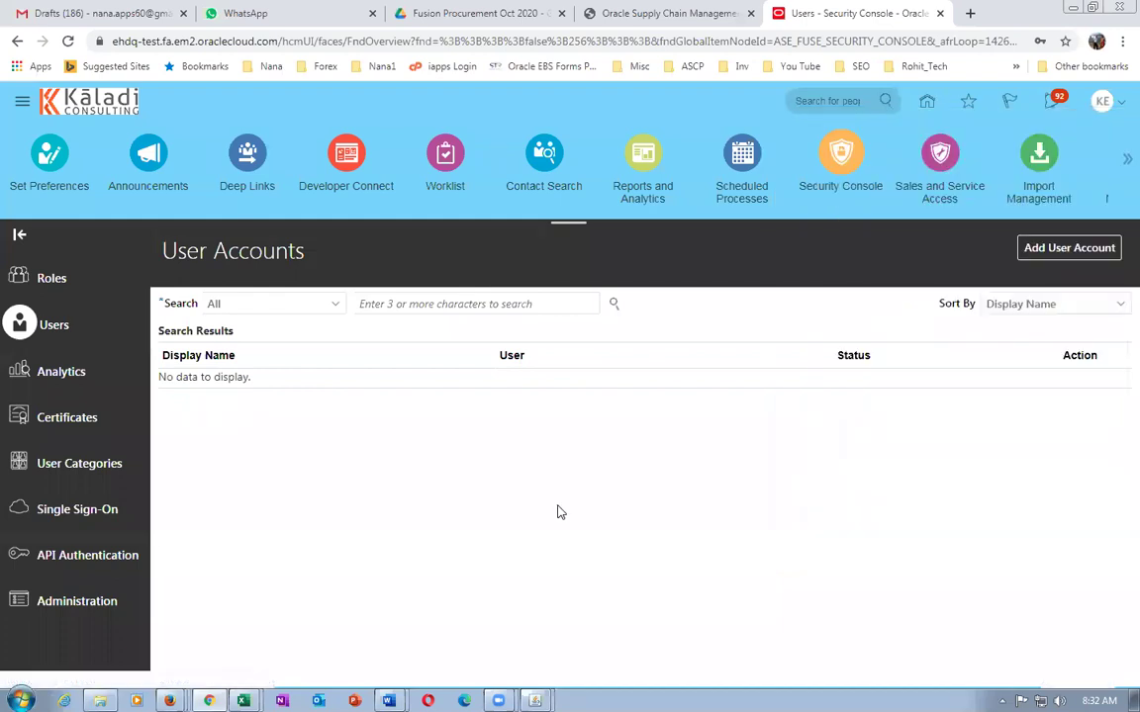
pyautogui.click(1104, 102)
pyautogui.click(1091, 137)
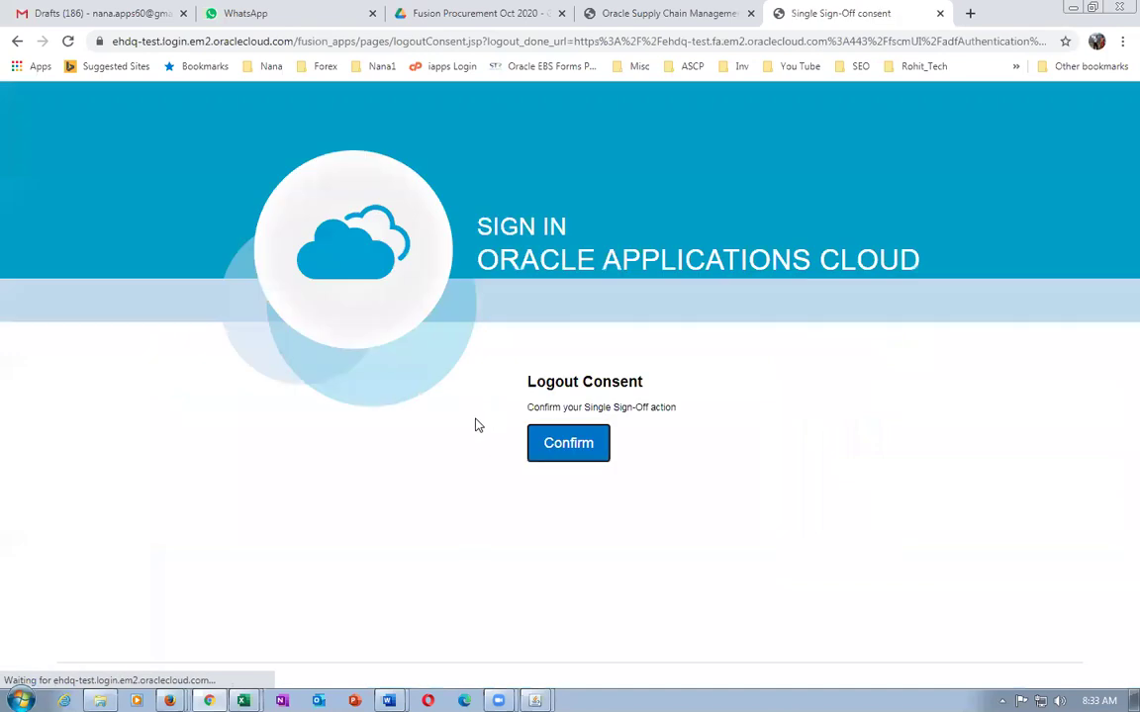
pyautogui.click(549, 443)
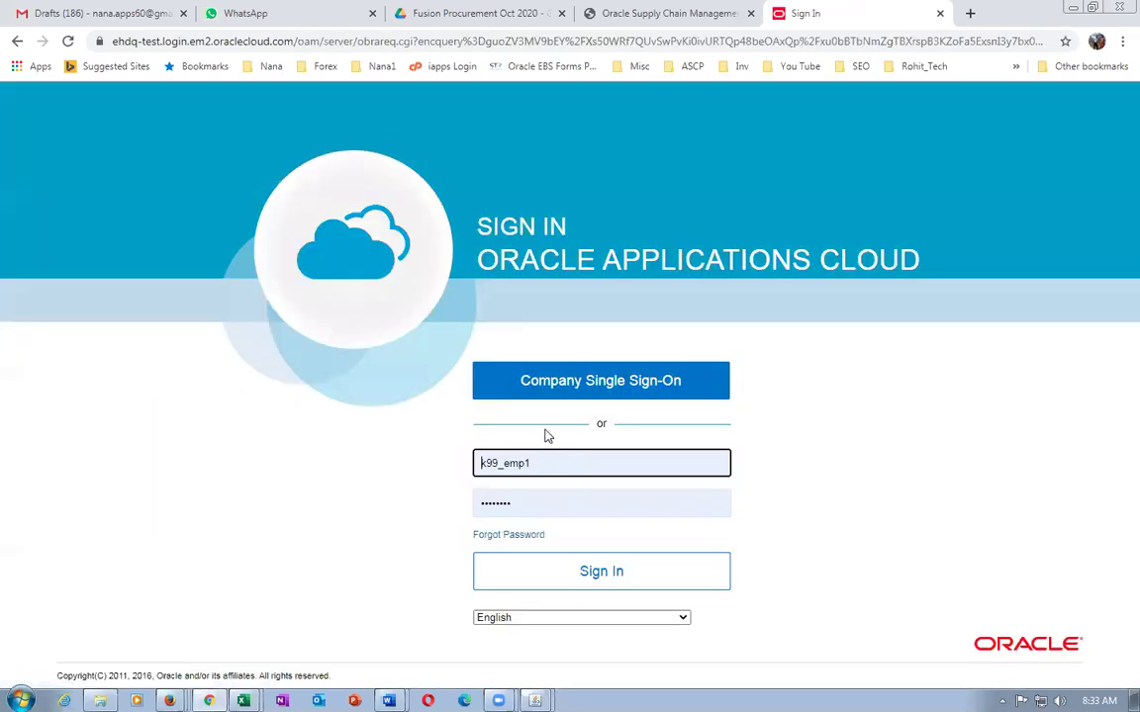
# Sign in as p01_imp with its password and decline saving the password.
pyautogui.doubleClick(534, 462)
pyautogui.write('p01')
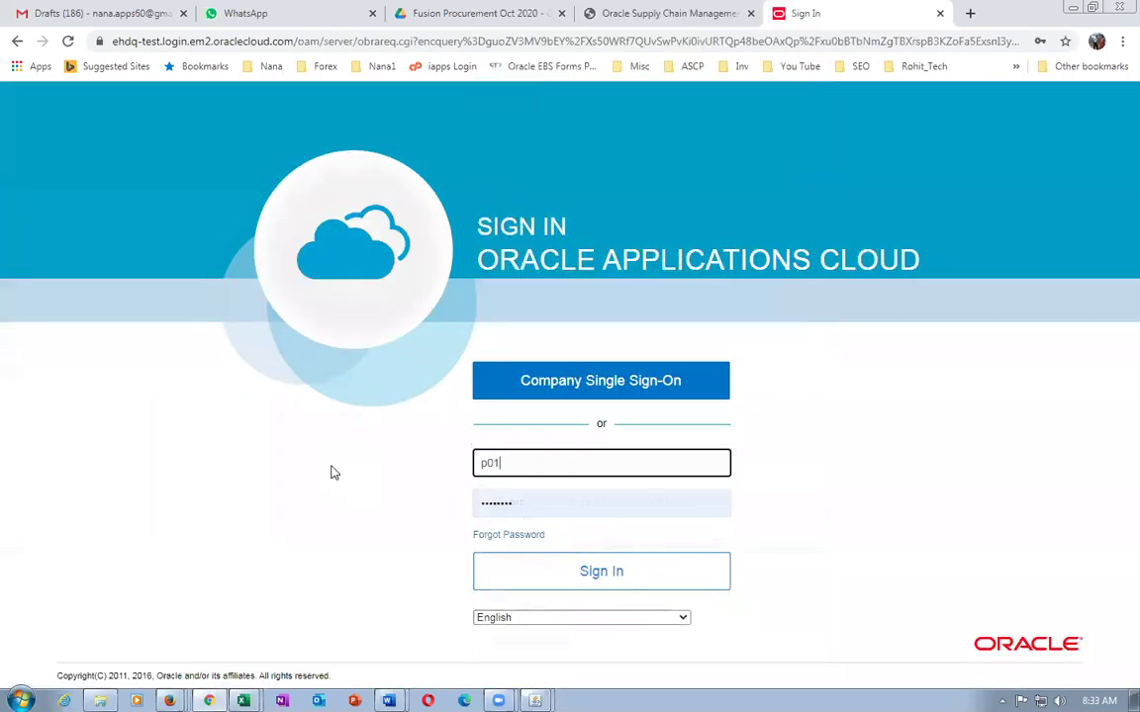
pyautogui.write('_imp')
pyautogui.press('Tab')
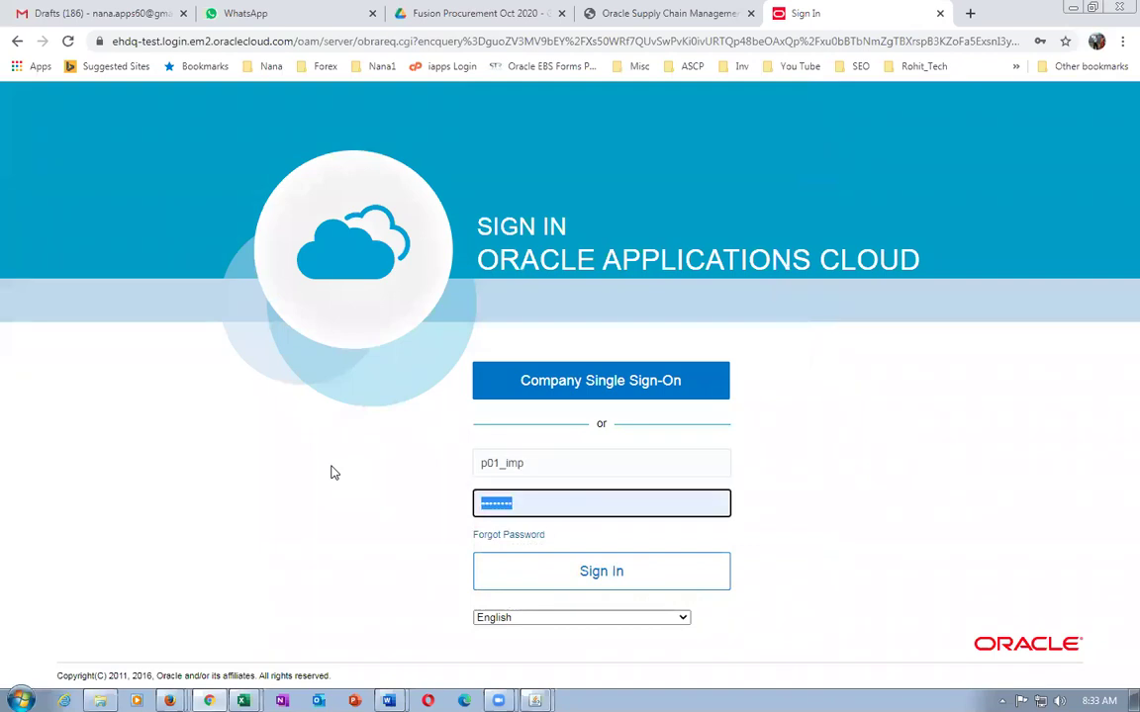
pyautogui.write('****')
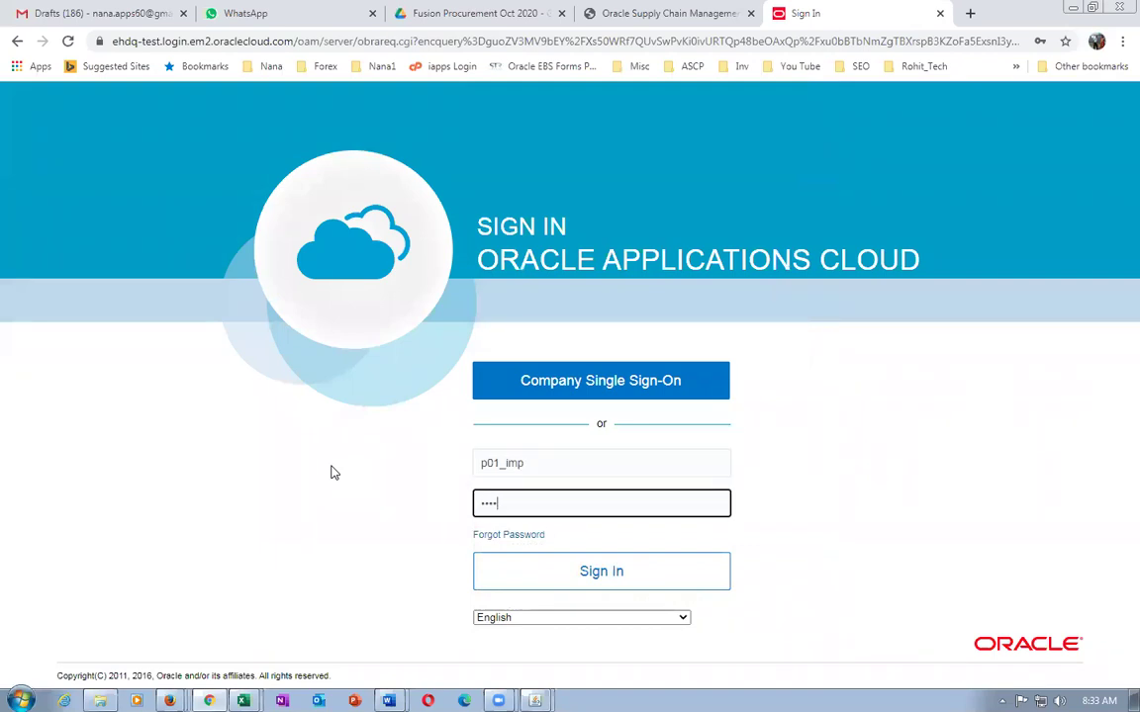
pyautogui.click(631, 572)
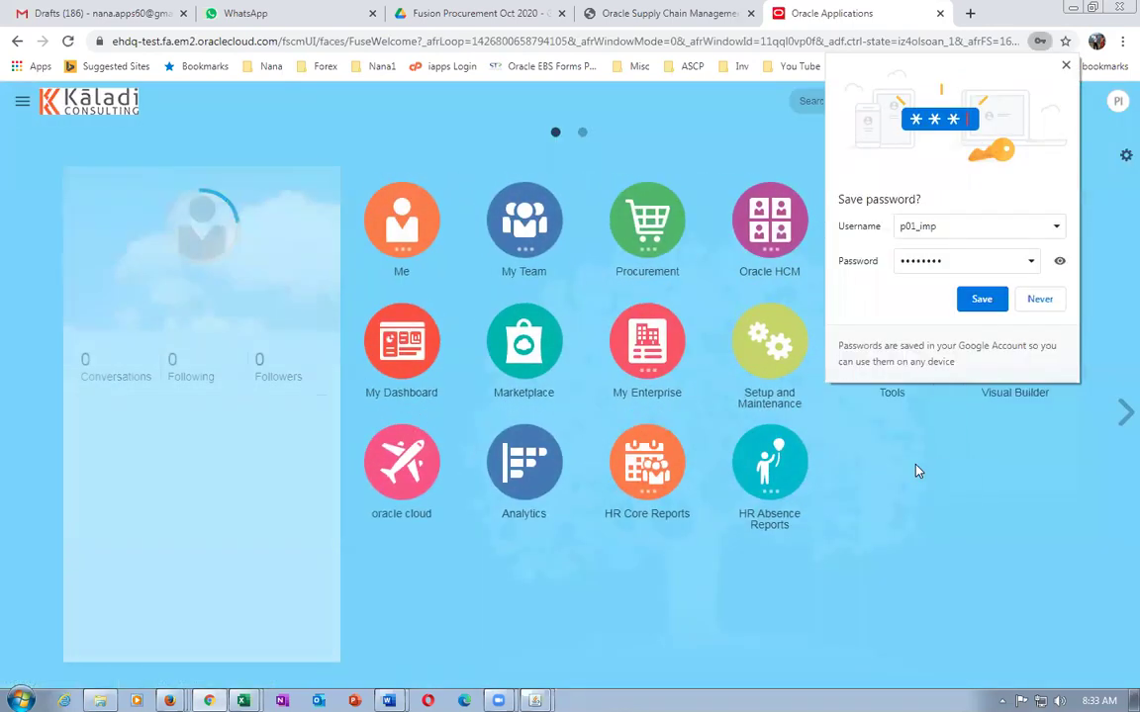
pyautogui.click(982, 300)
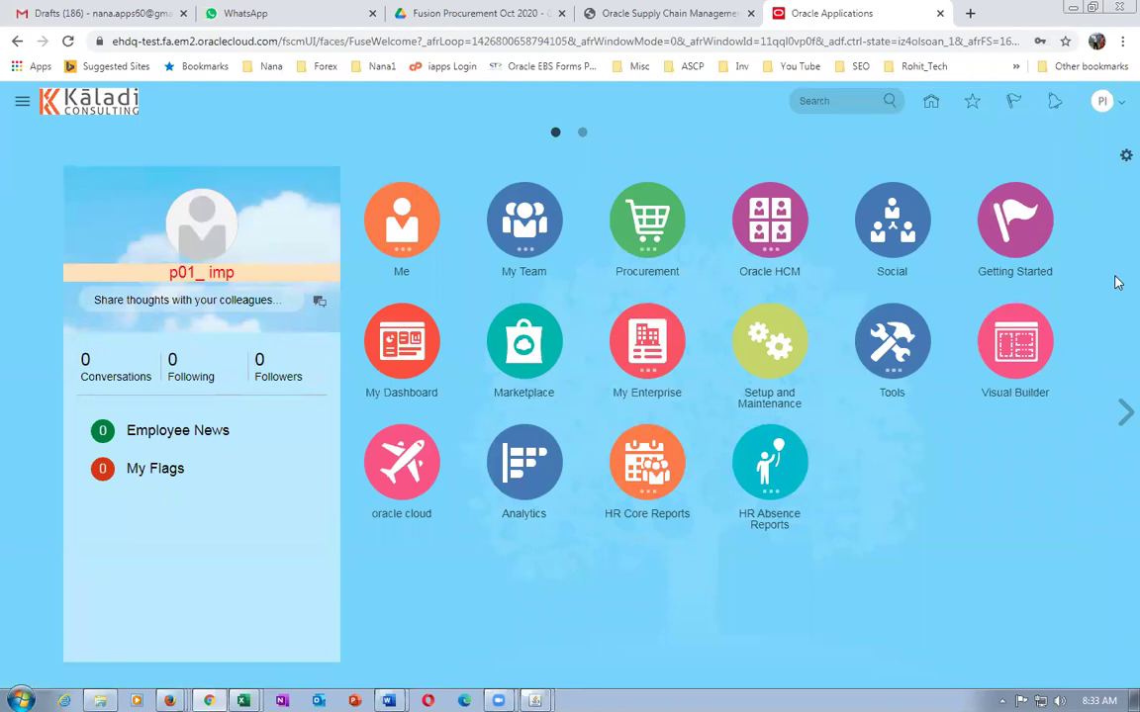
# Open the Security Console from the Tools group.
pyautogui.click(1100, 103)
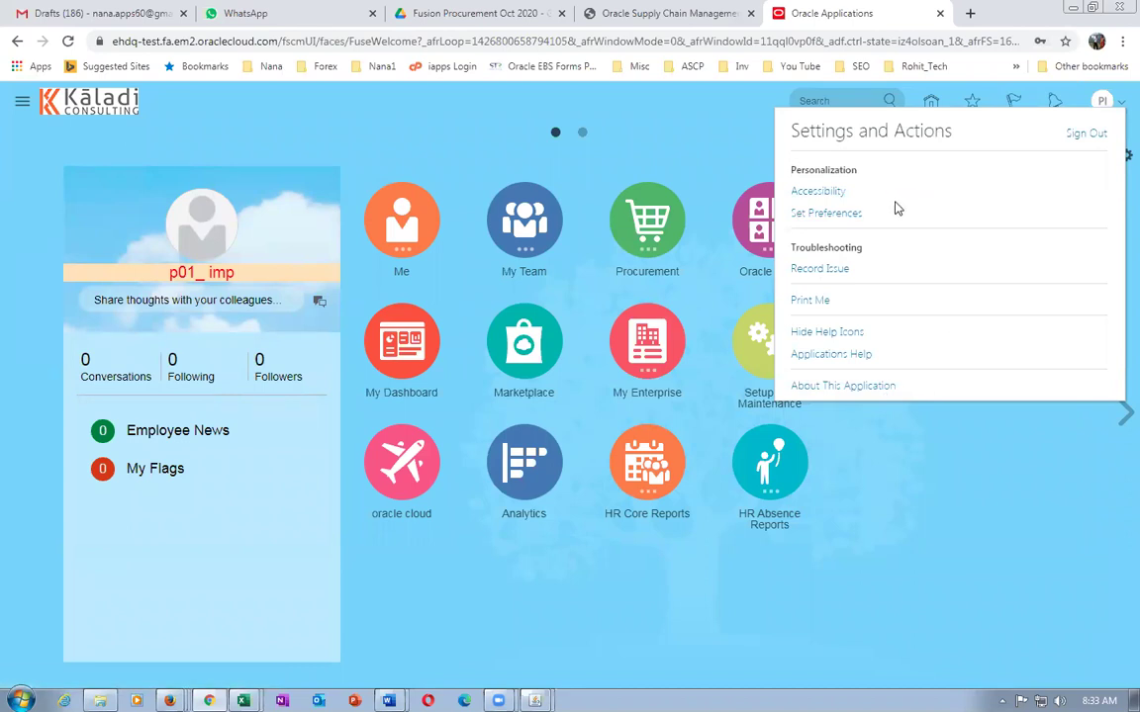
pyautogui.click(914, 535)
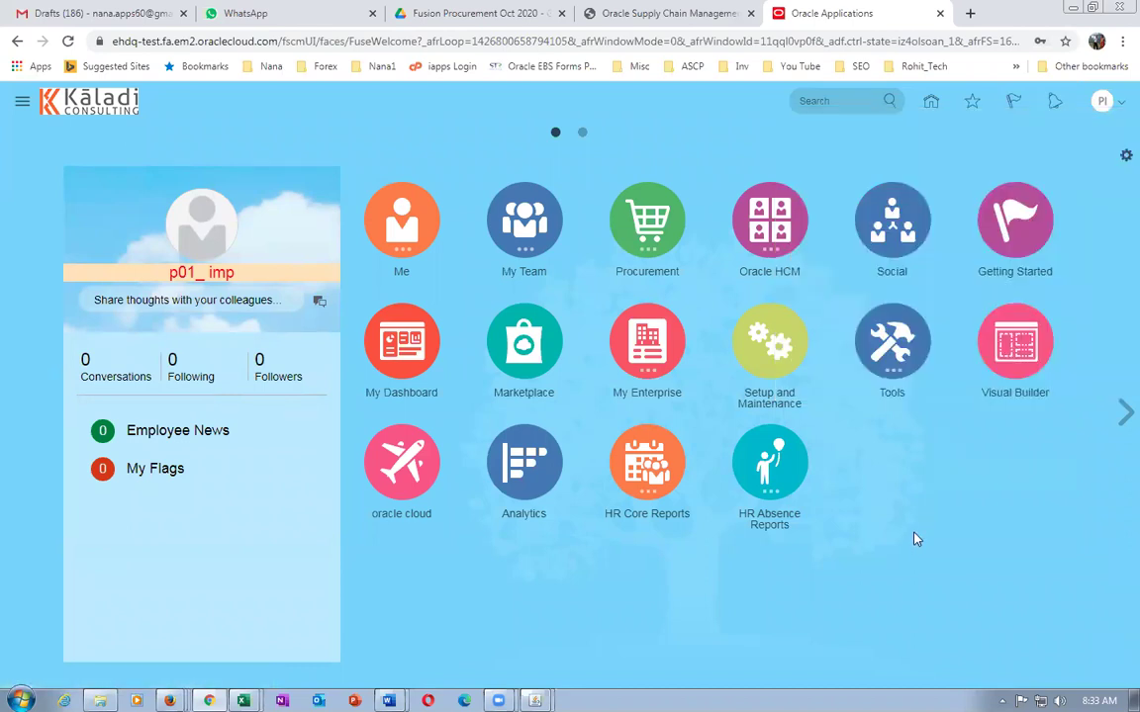
pyautogui.click(892, 341)
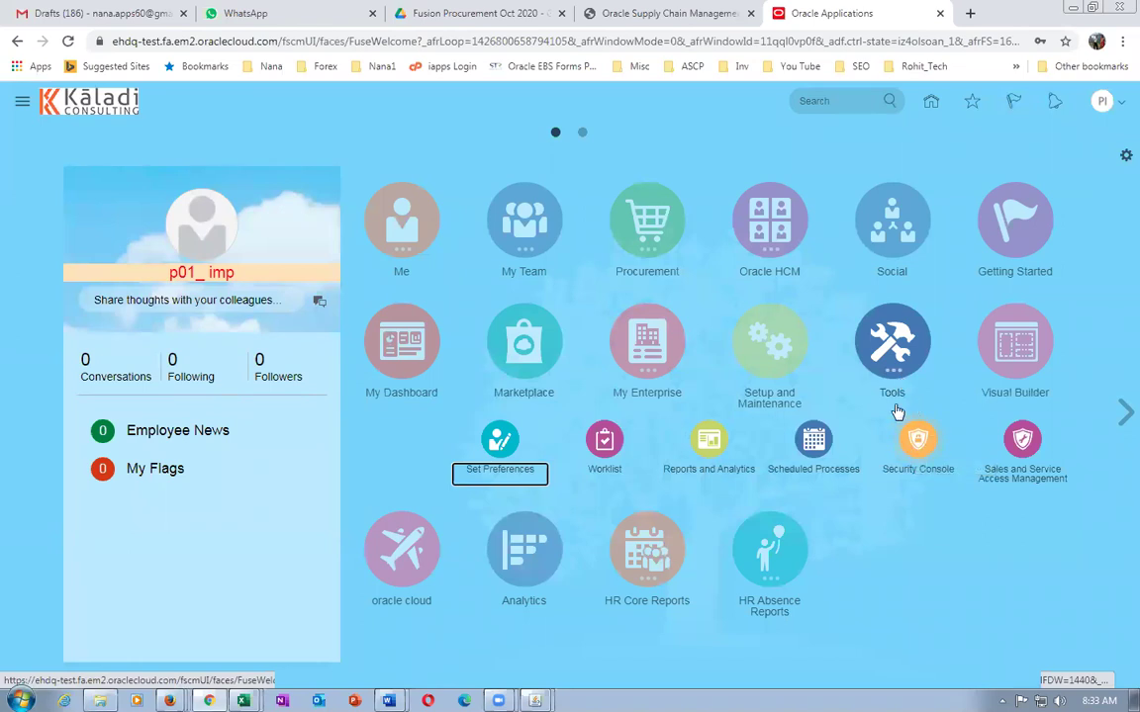
pyautogui.click(917, 447)
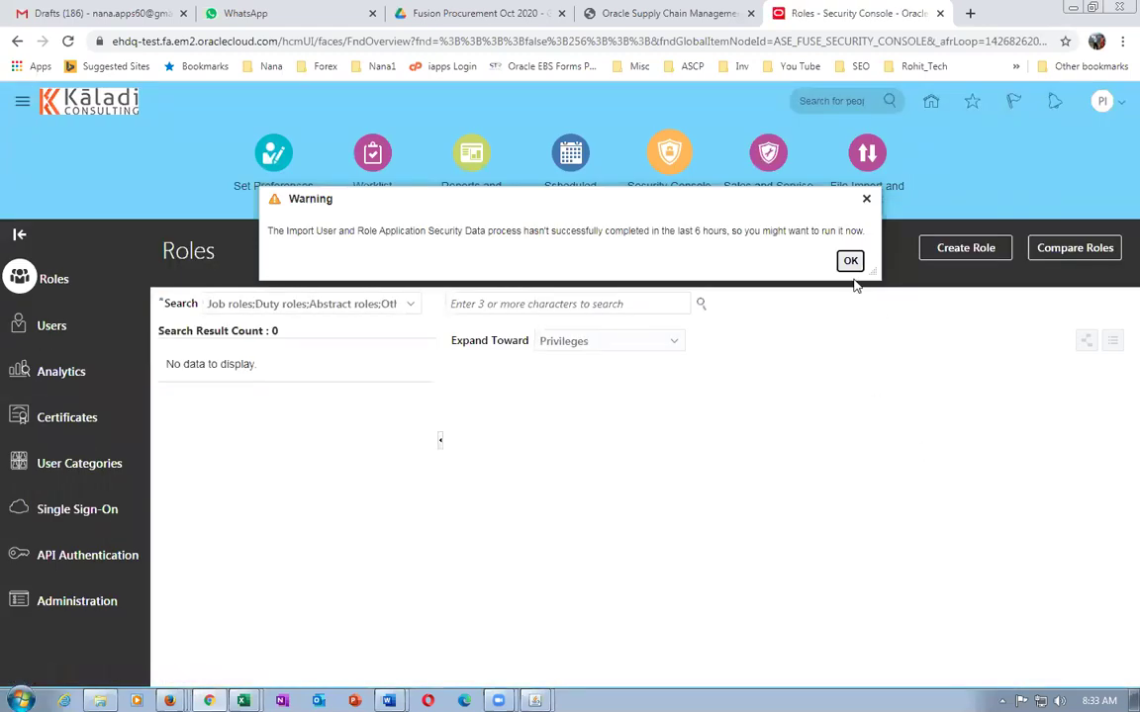
# Dismiss the import warning, search users for p01 and open the p01_imp account.
pyautogui.click(848, 260)
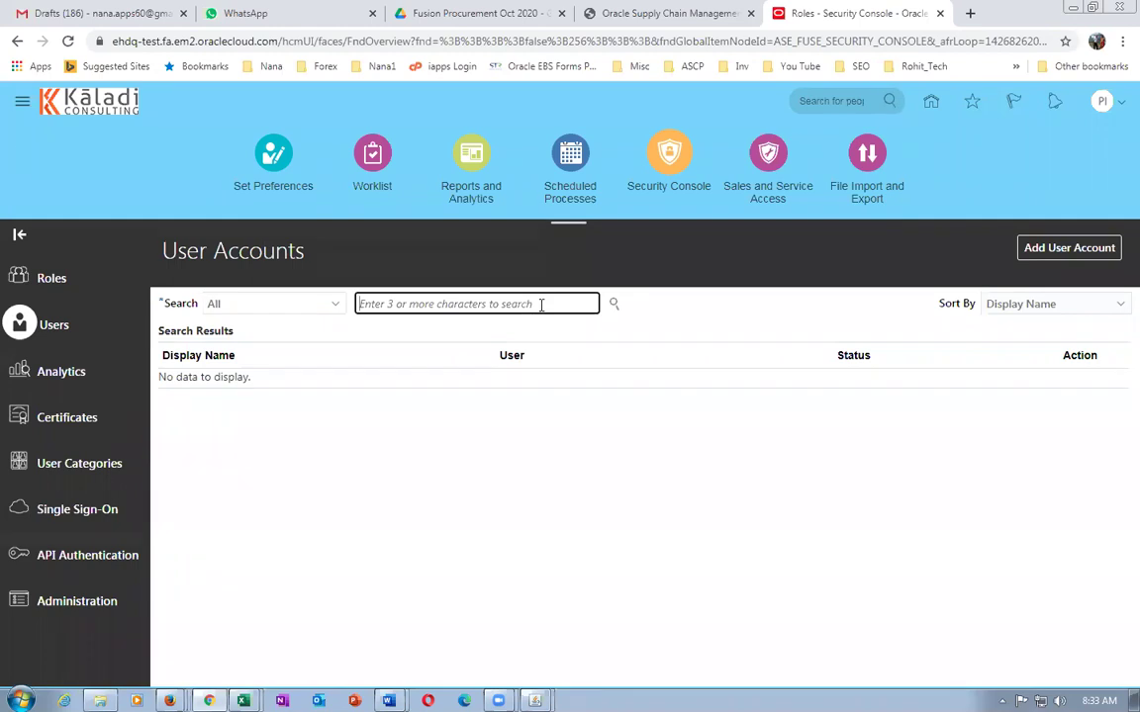
pyautogui.write('p01')
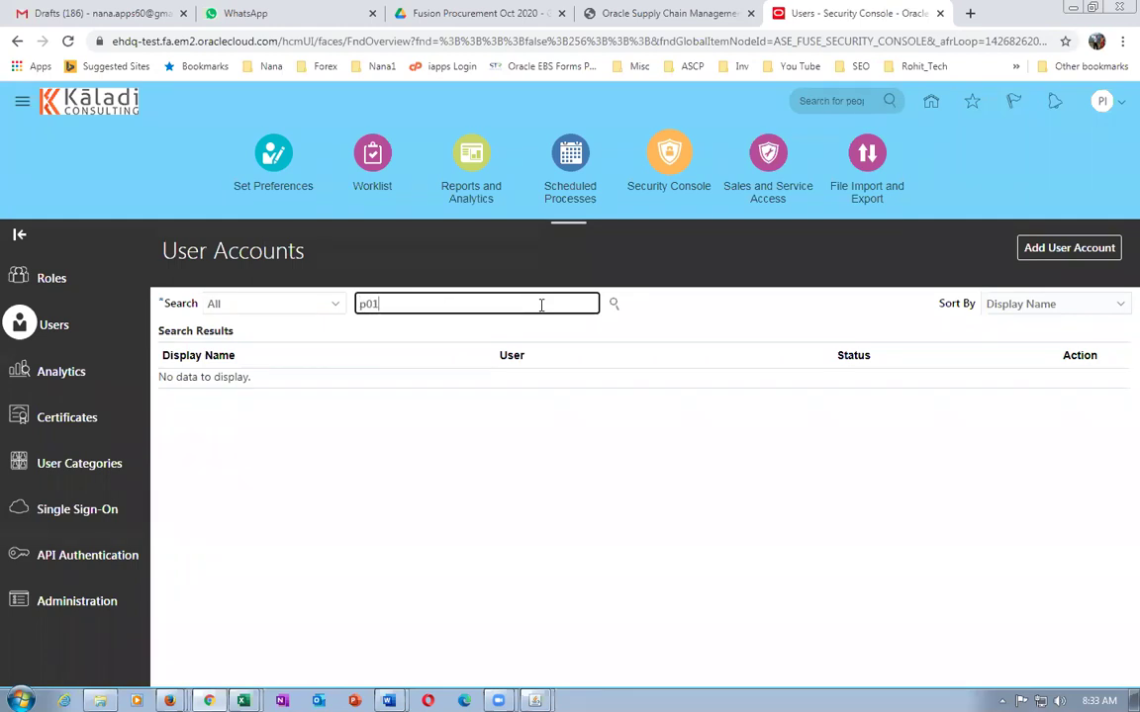
pyautogui.press('Return')
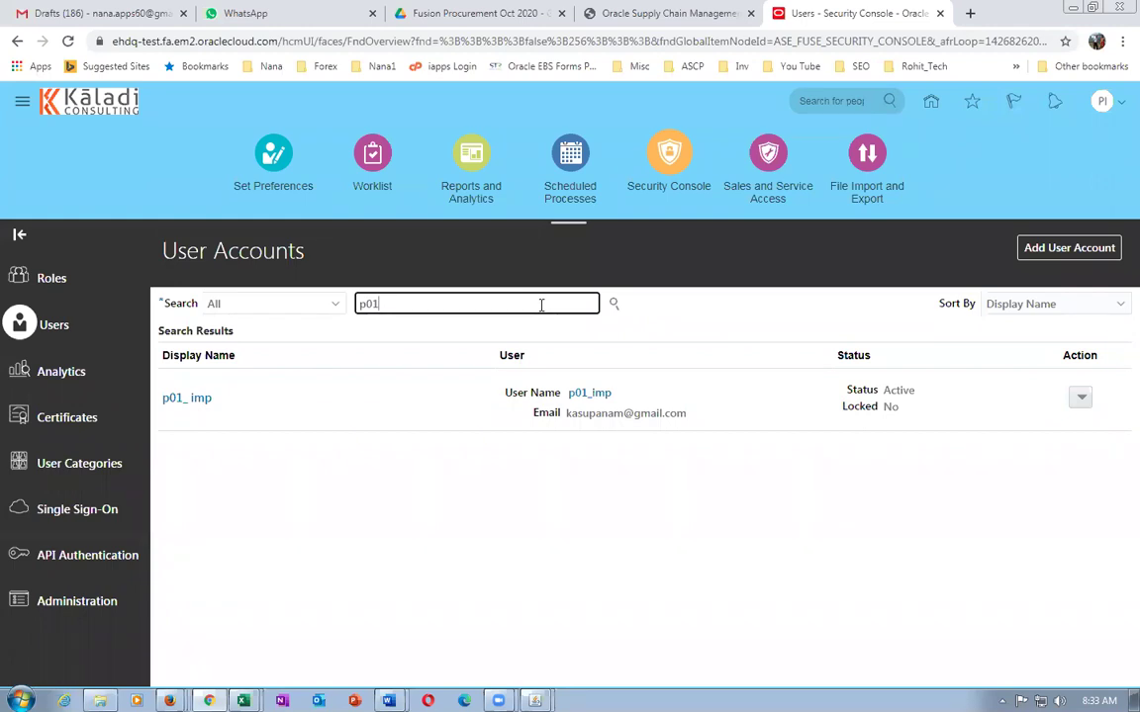
pyautogui.click(182, 403)
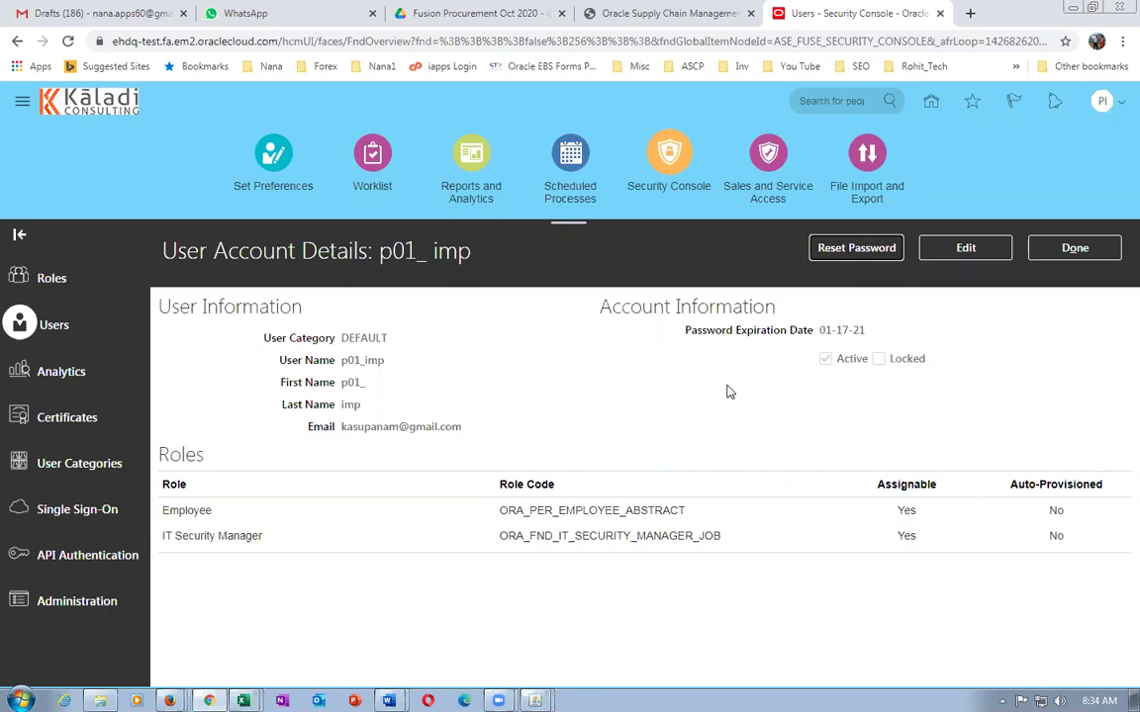
# Edit p01_imp and add the Application Implementation Administrator role membership.
pyautogui.click(966, 246)
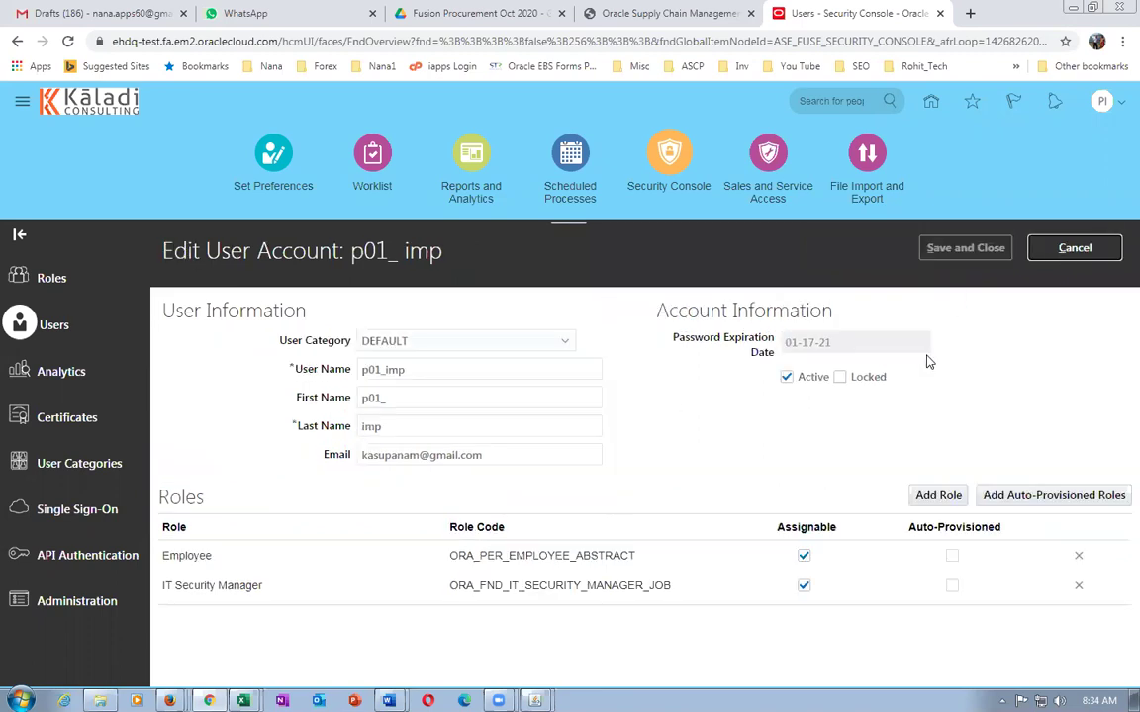
pyautogui.click(945, 496)
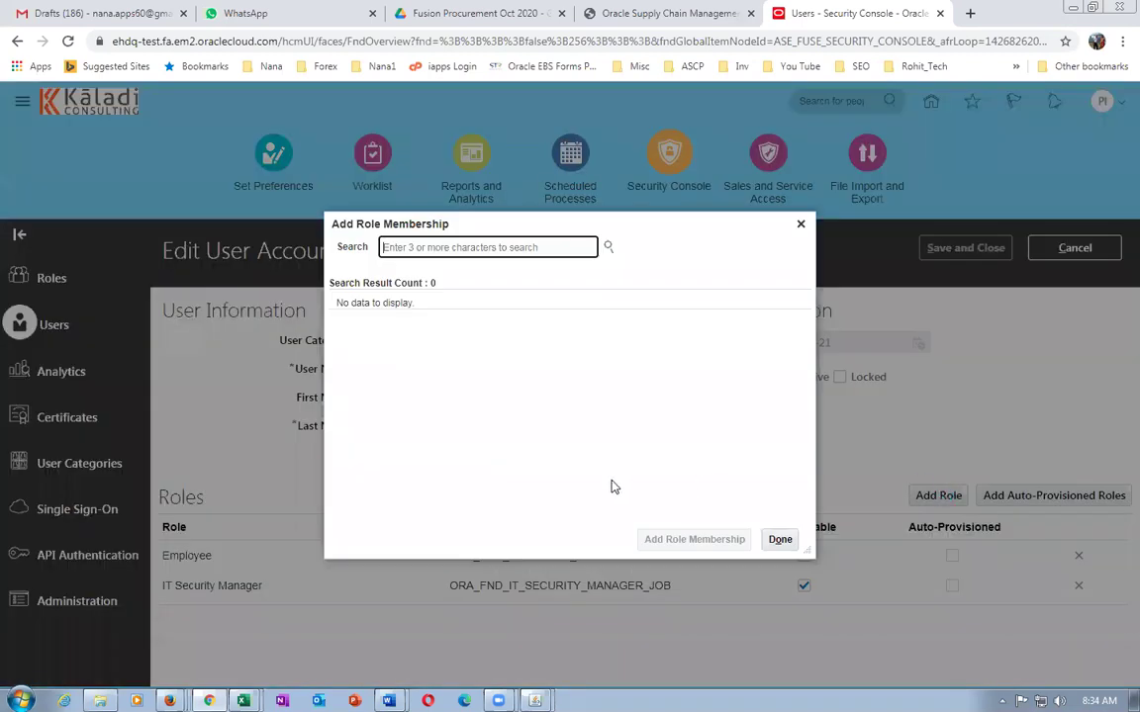
pyautogui.write('applicatio')
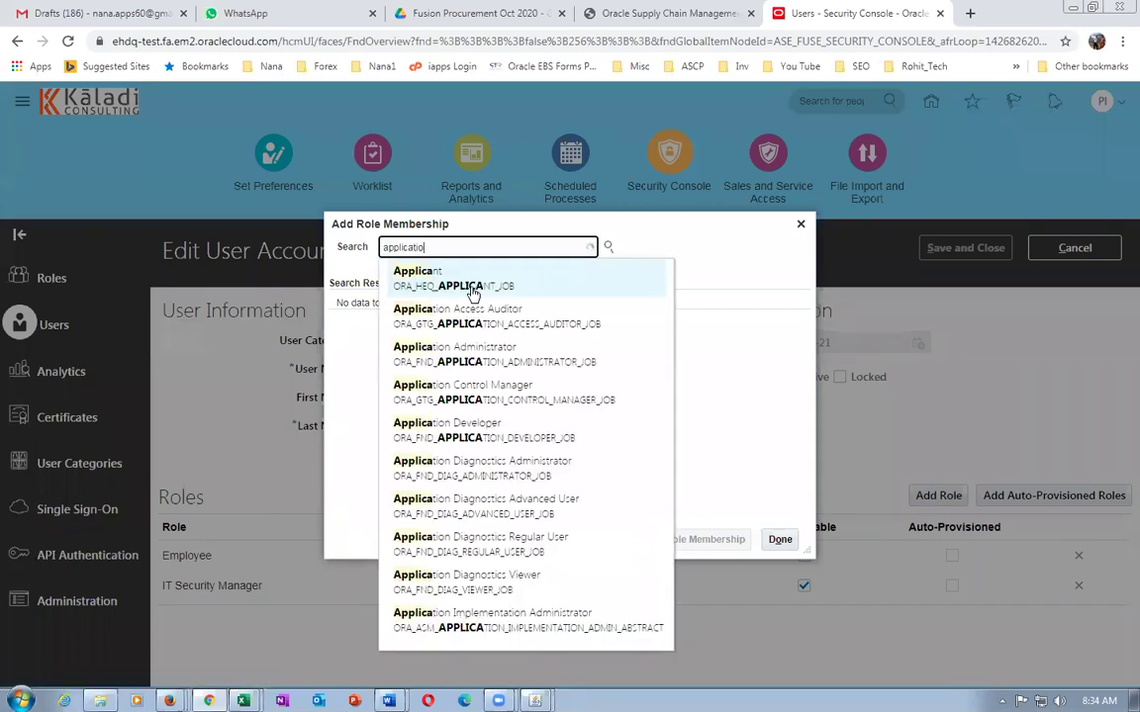
pyautogui.write('n ')
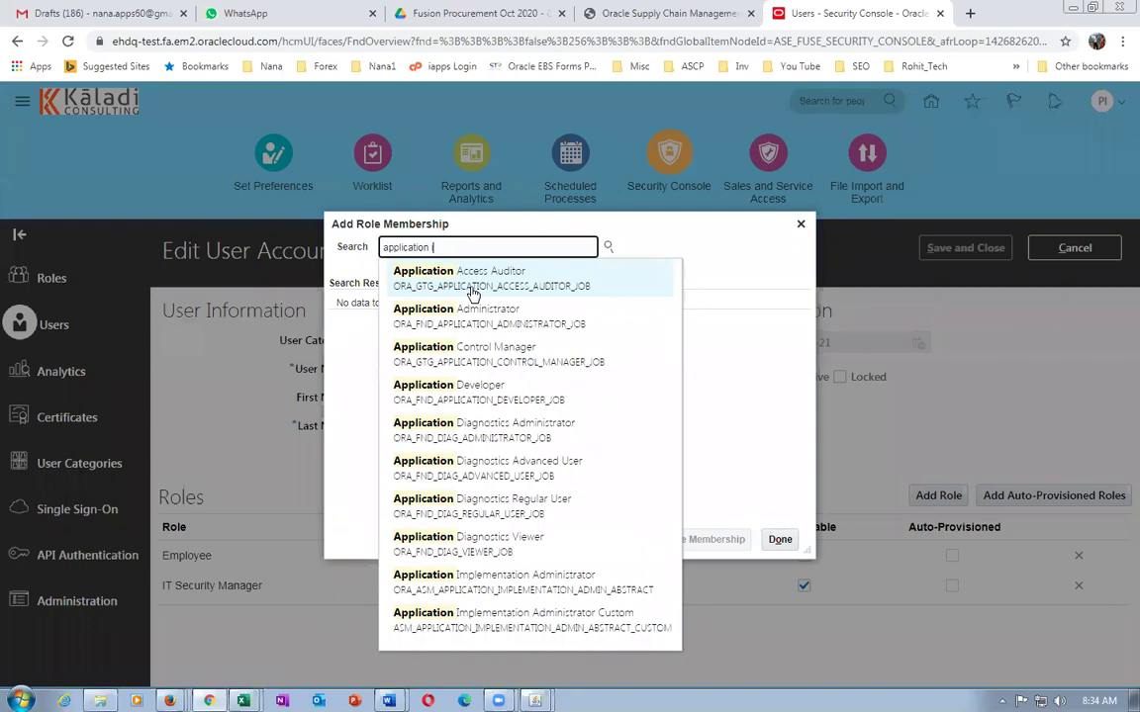
pyautogui.write('imp')
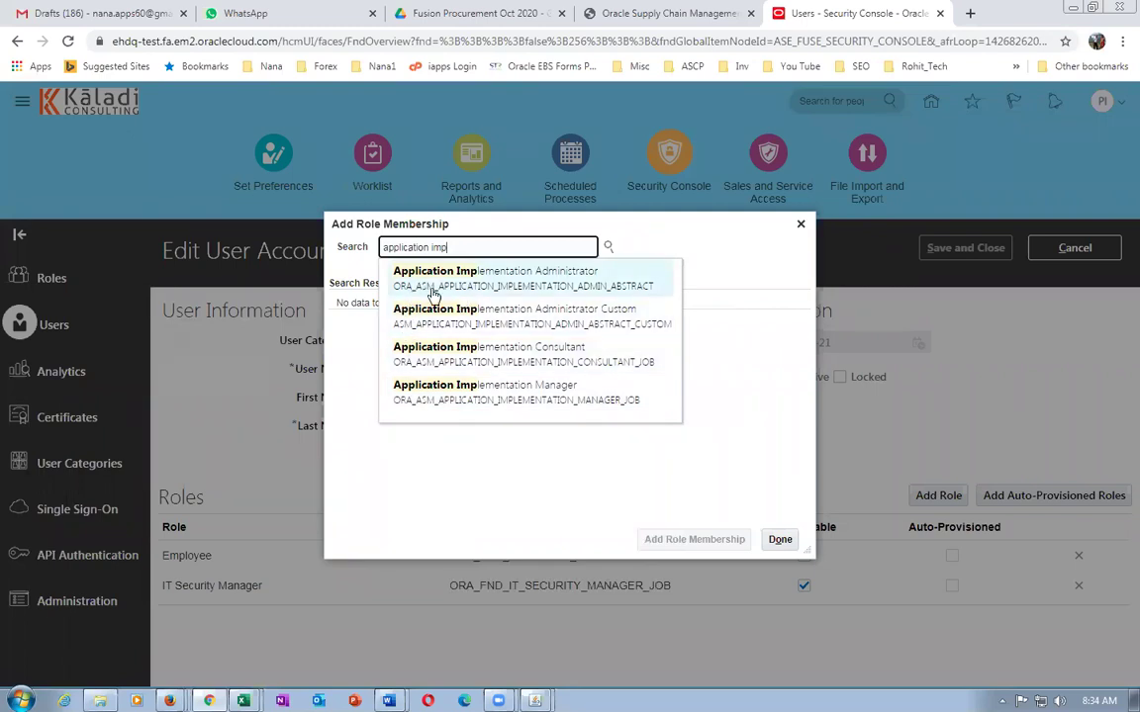
pyautogui.click(463, 288)
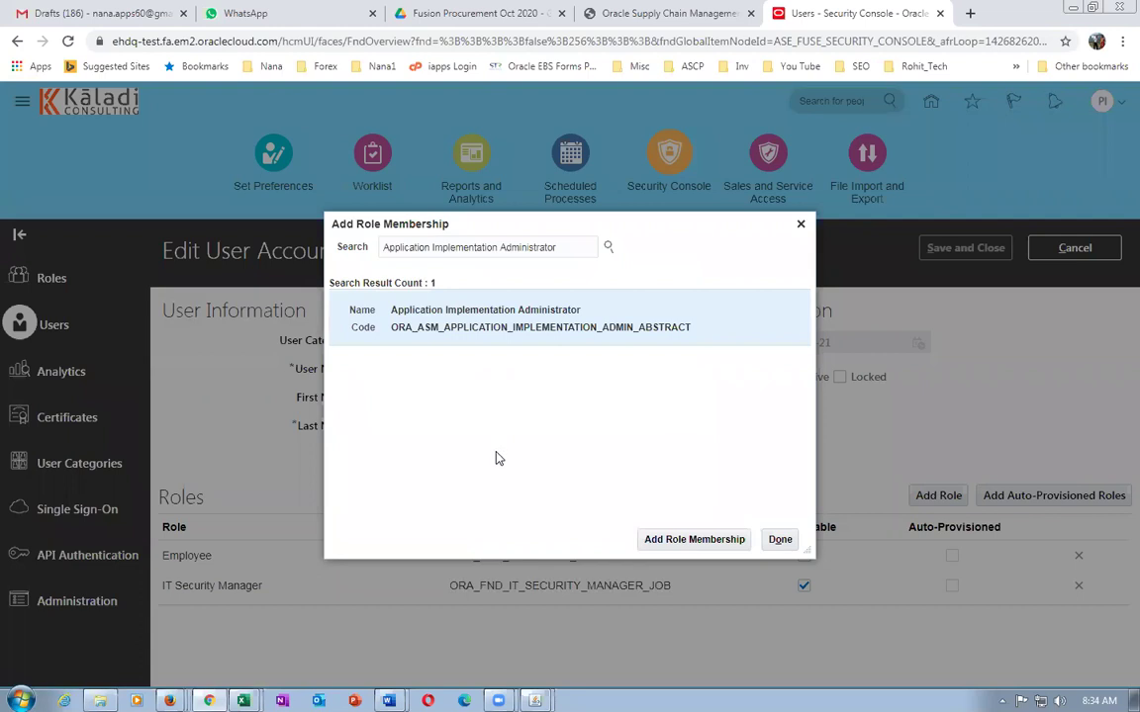
pyautogui.click(481, 329)
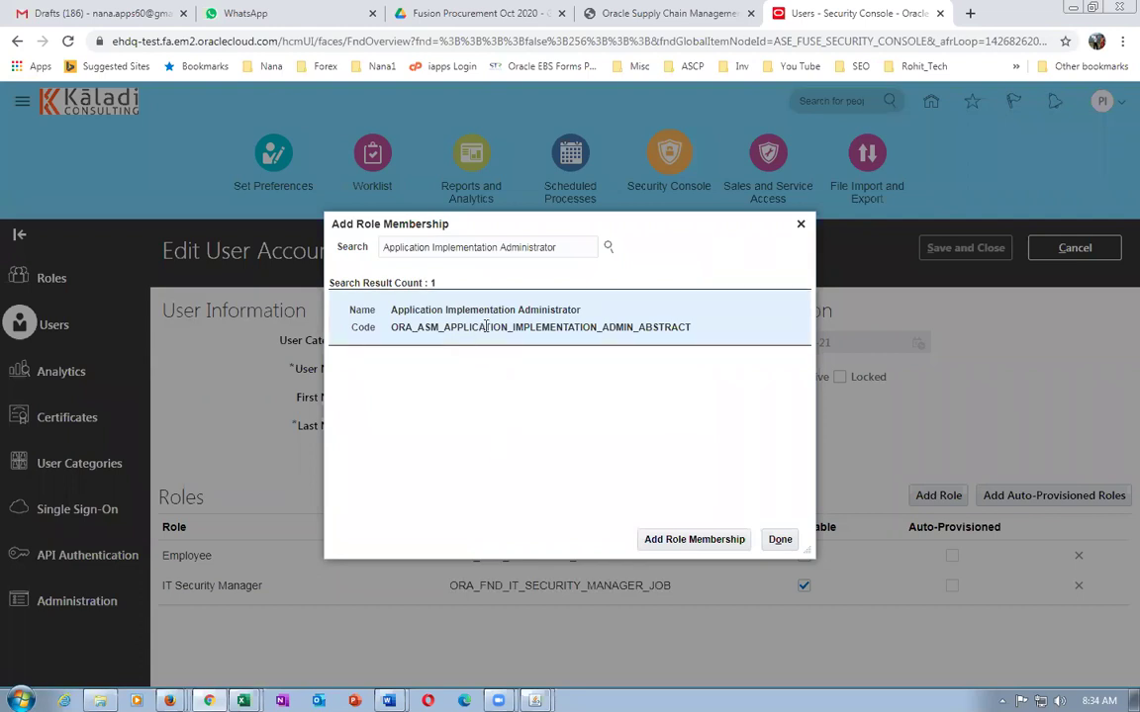
pyautogui.click(672, 547)
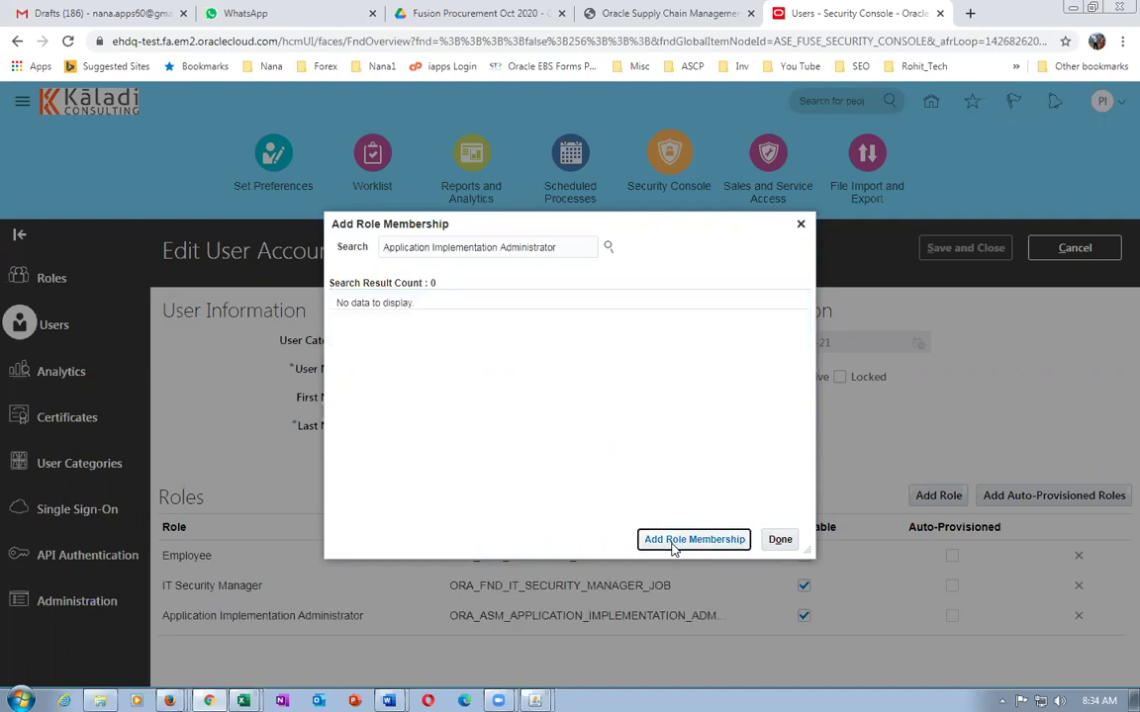
pyautogui.click(780, 539)
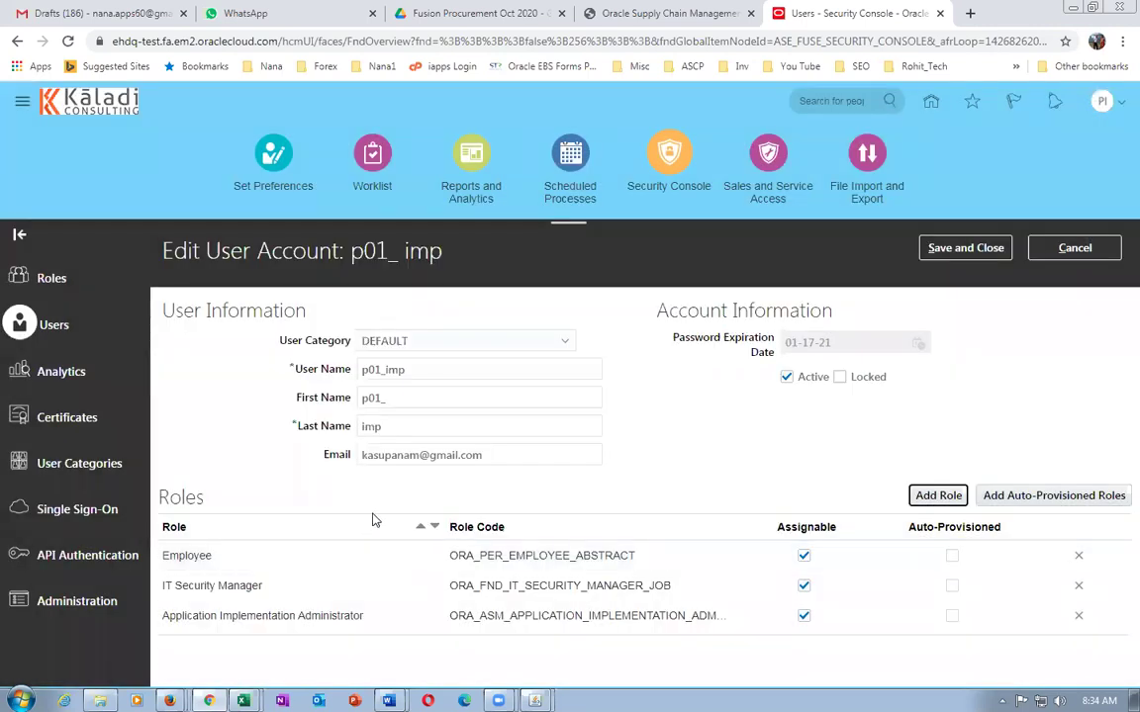
# Delete the Application Implementation Administrator role from the account again.
pyautogui.click(391, 619)
pyautogui.click(1079, 618)
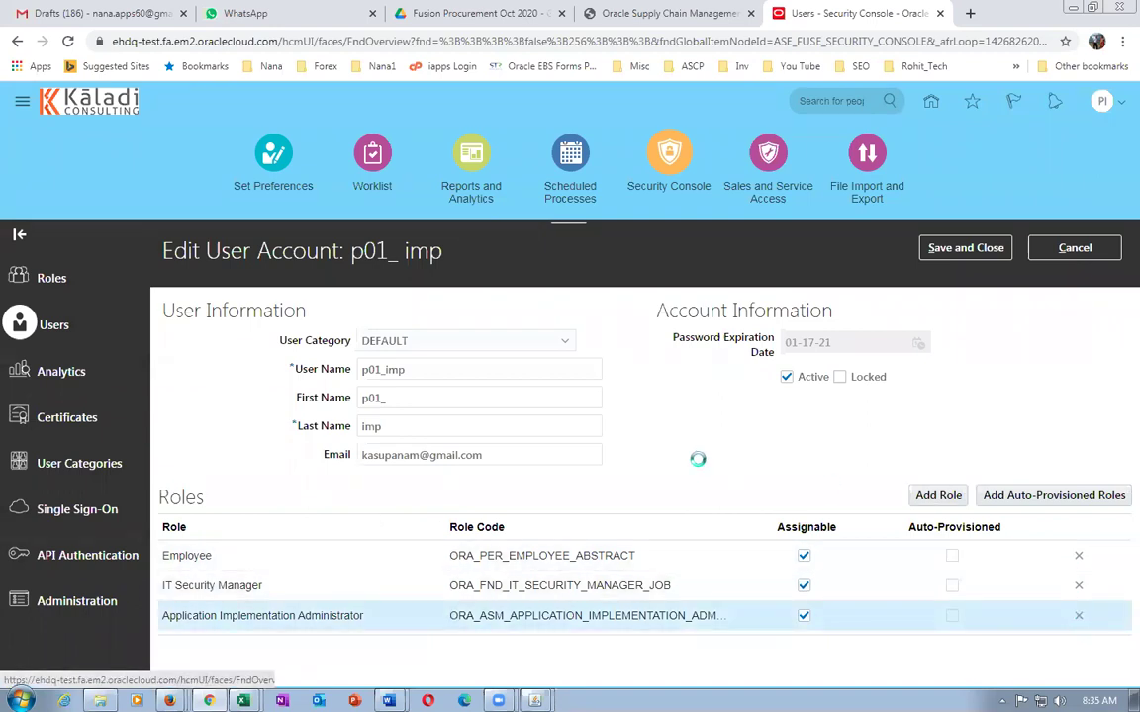
pyautogui.press('Return')
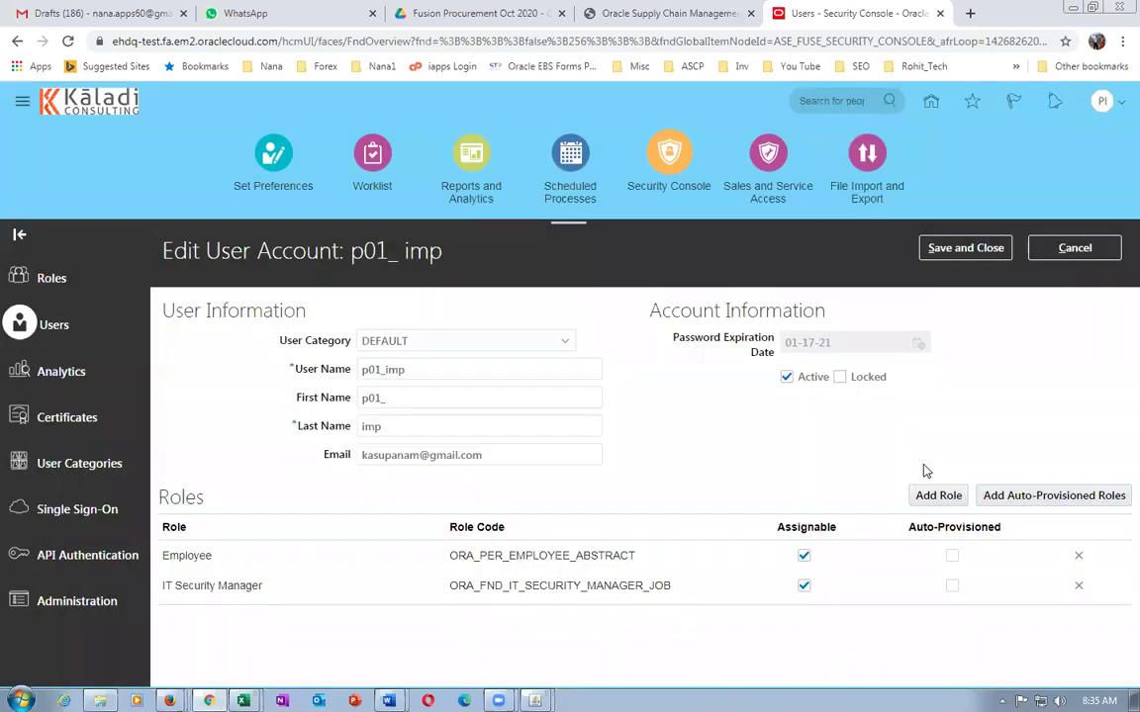
# Add the Application Implementation Consultant role, then switch to the Fusion Procurement Work Sheet.
pyautogui.click(938, 496)
pyautogui.write('applicat')
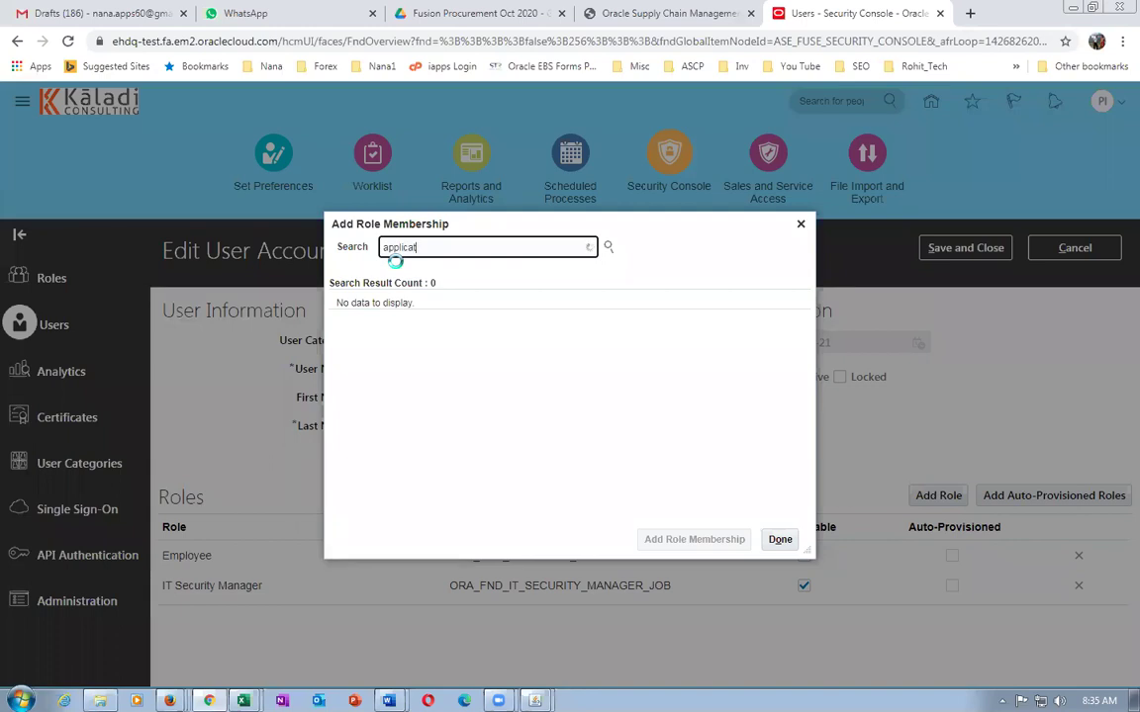
pyautogui.write('ion impl')
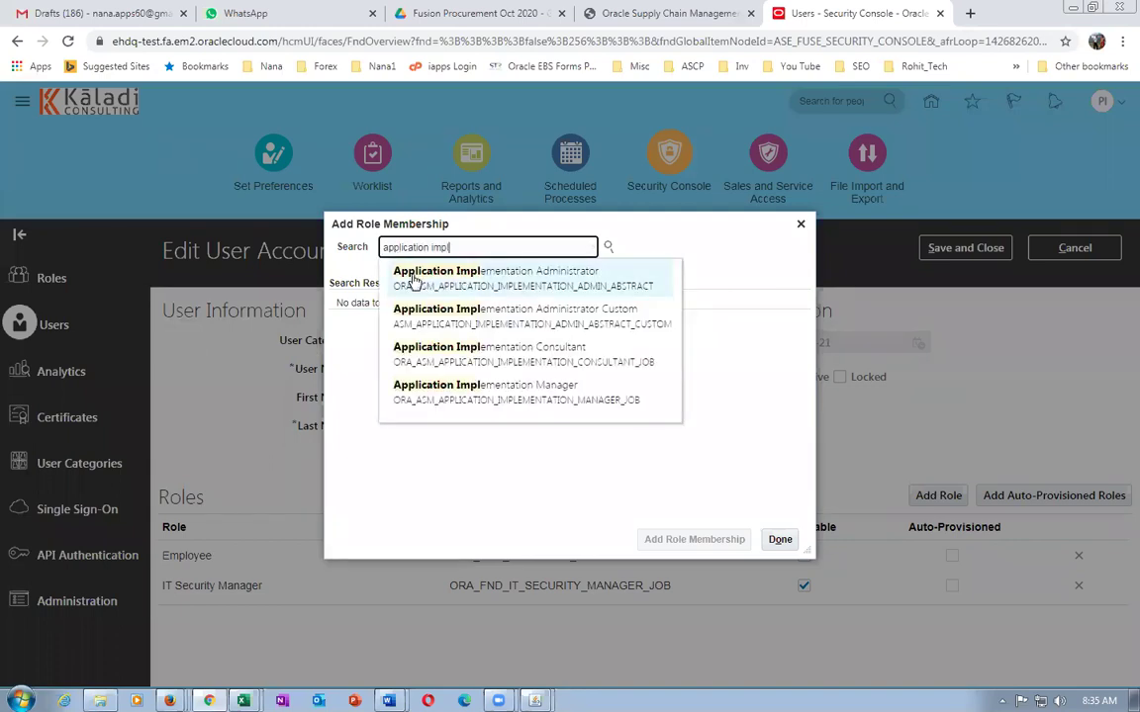
pyautogui.click(478, 356)
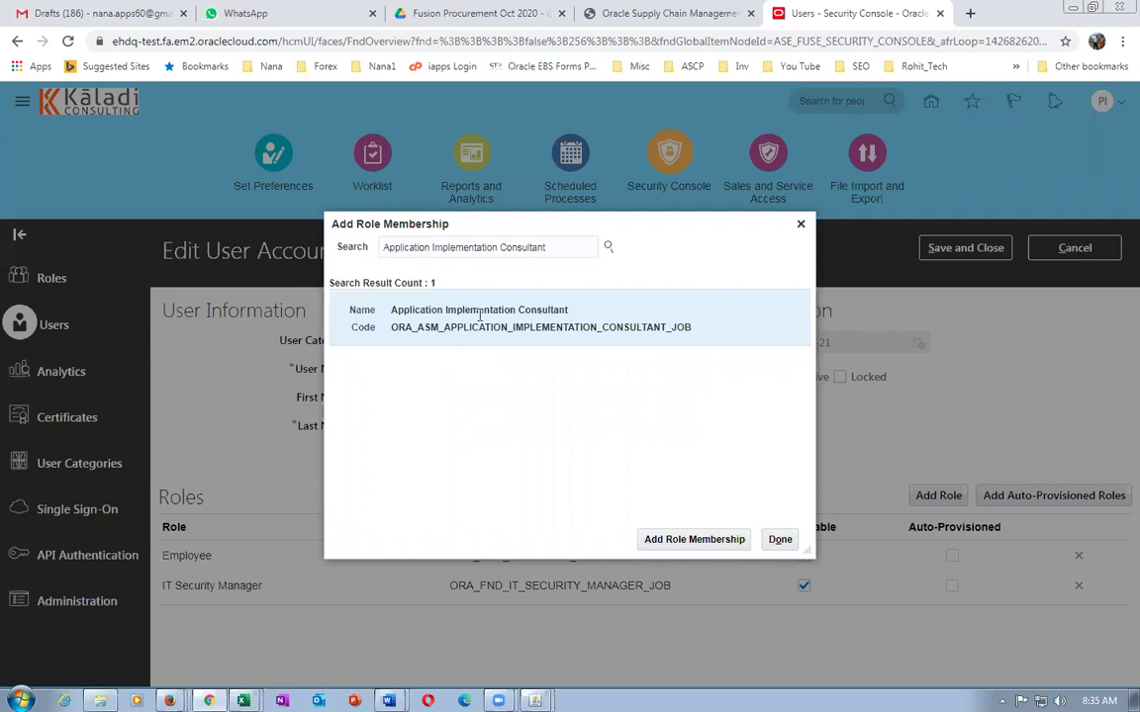
pyautogui.click(725, 539)
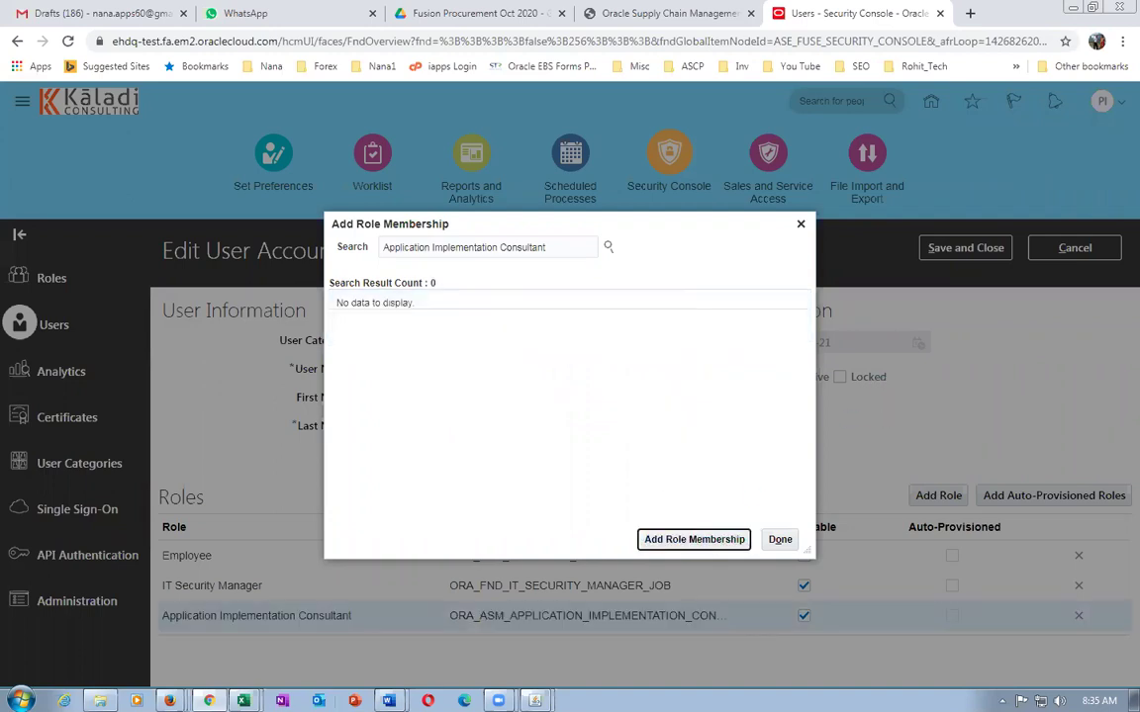
pyautogui.hotkey('alt', 'Tab')
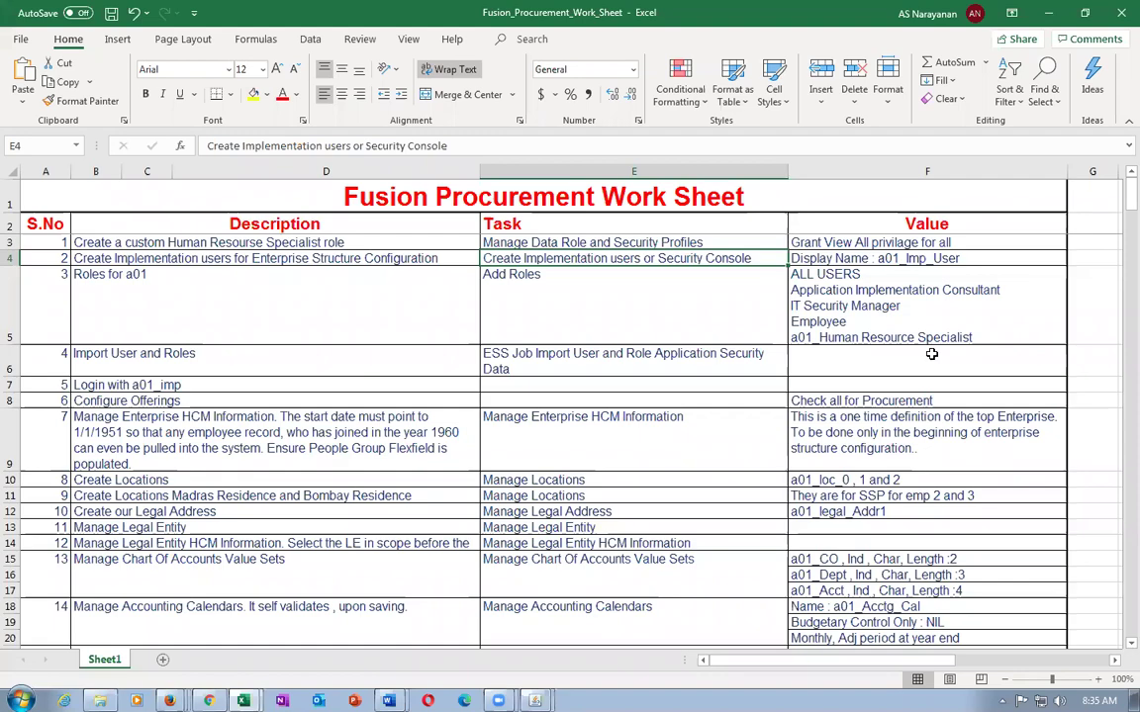
# Search roles for p01 and add the p01_human_res_specialist role membership.
pyautogui.hotkey('alt', 'Tab')
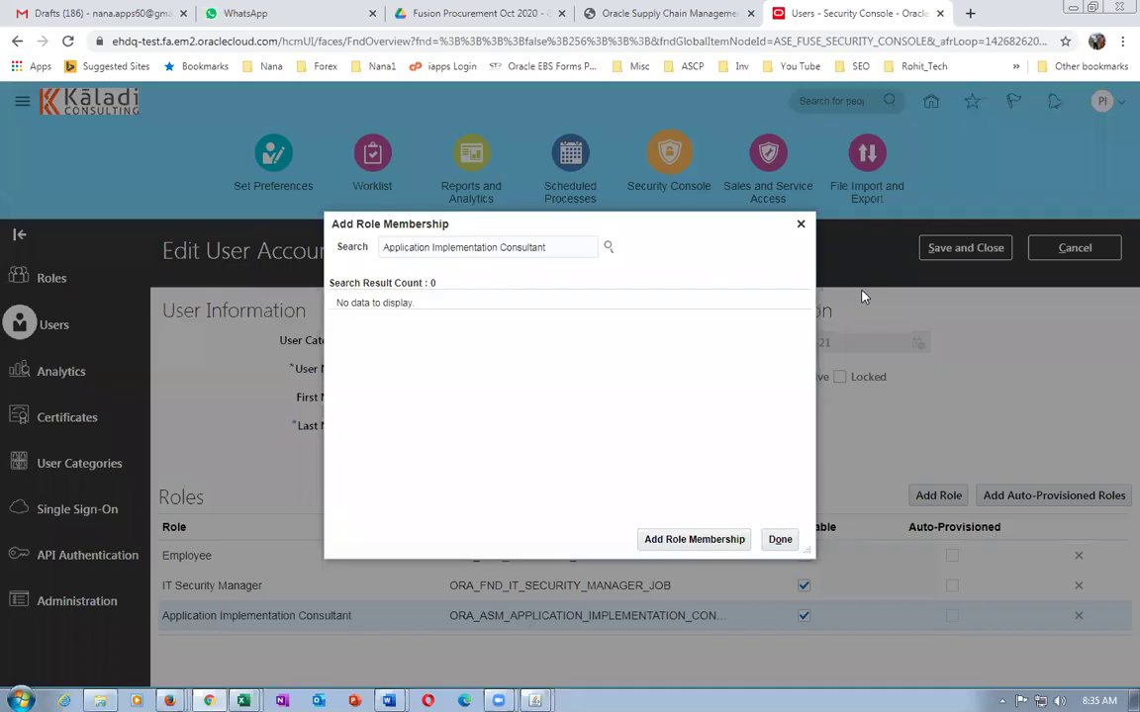
pyautogui.click(529, 247)
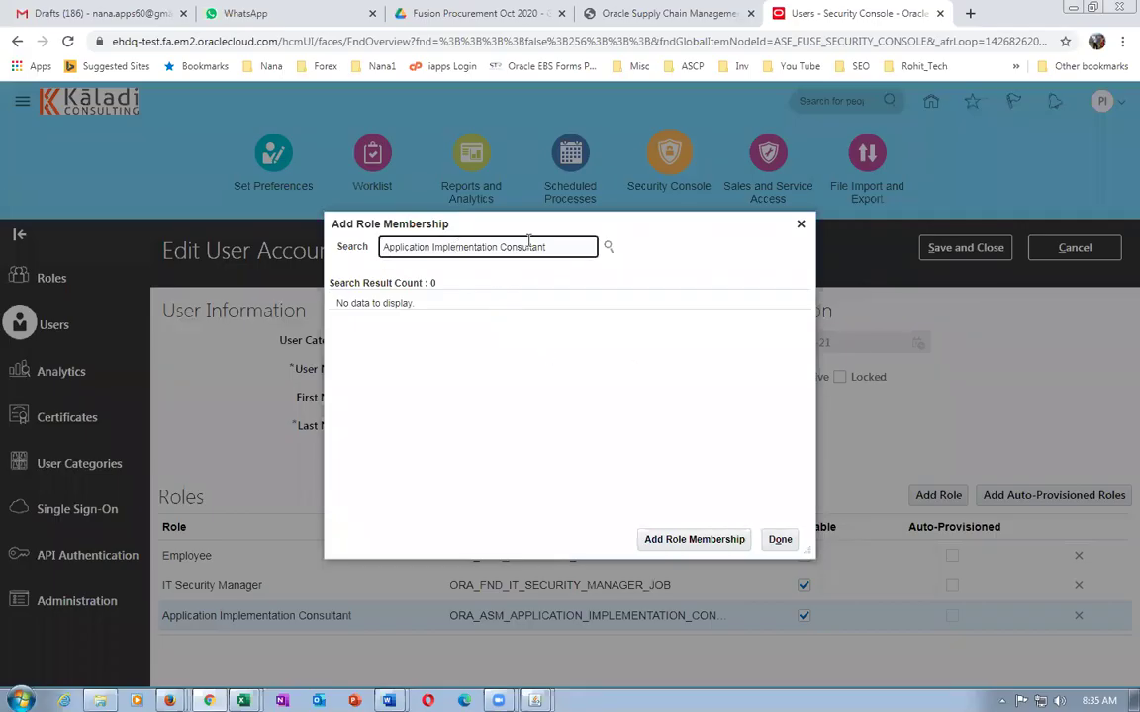
pyautogui.hotkey('ctrl', 'a')
pyautogui.write('all user')
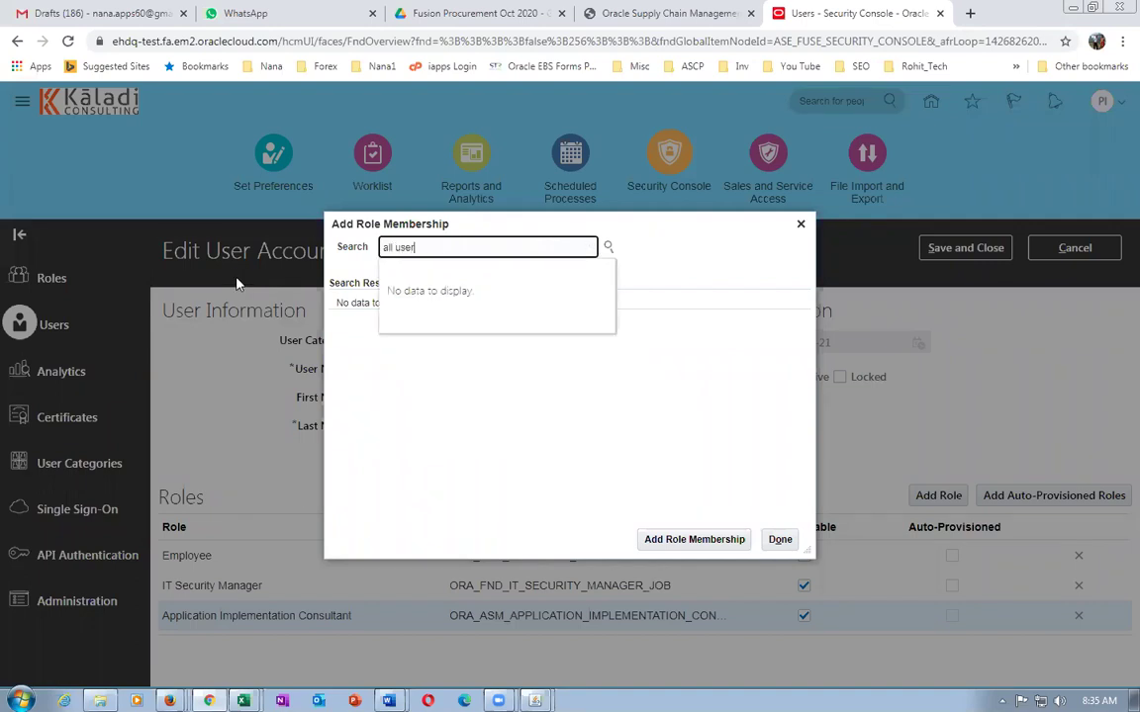
pyautogui.tripleClick(442, 247)
pyautogui.write('ALL')
pyautogui.press('BackSpace')
pyautogui.press('BackSpace')
pyautogui.press('BackSpace')
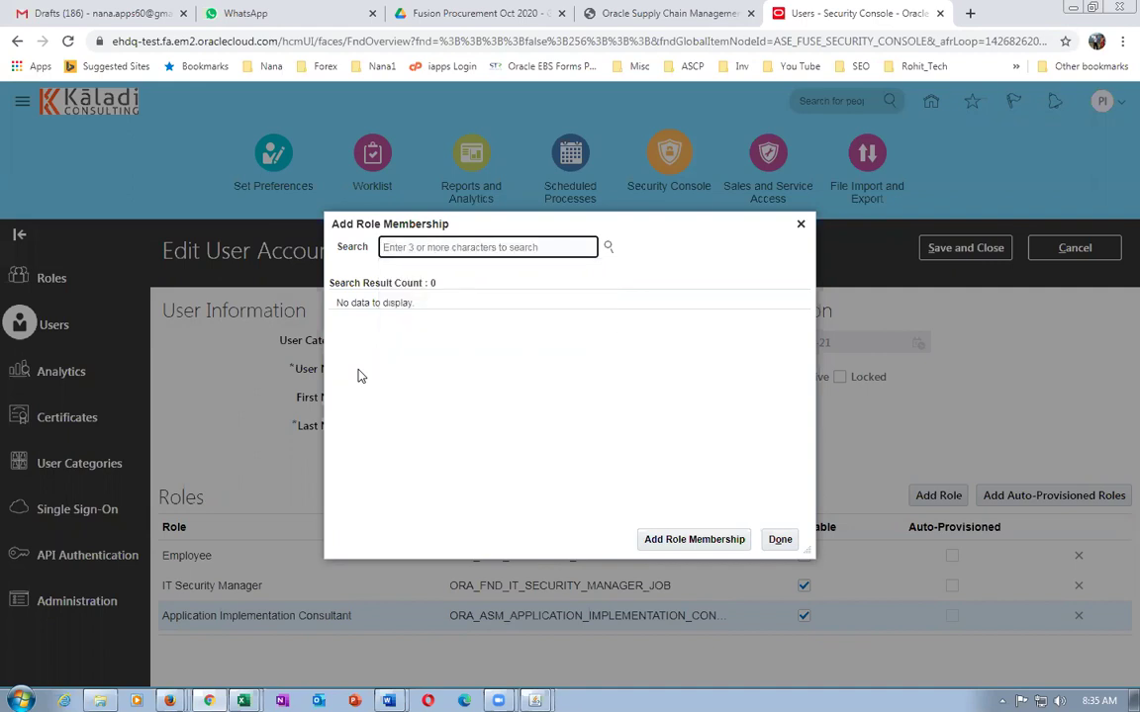
pyautogui.write('p01')
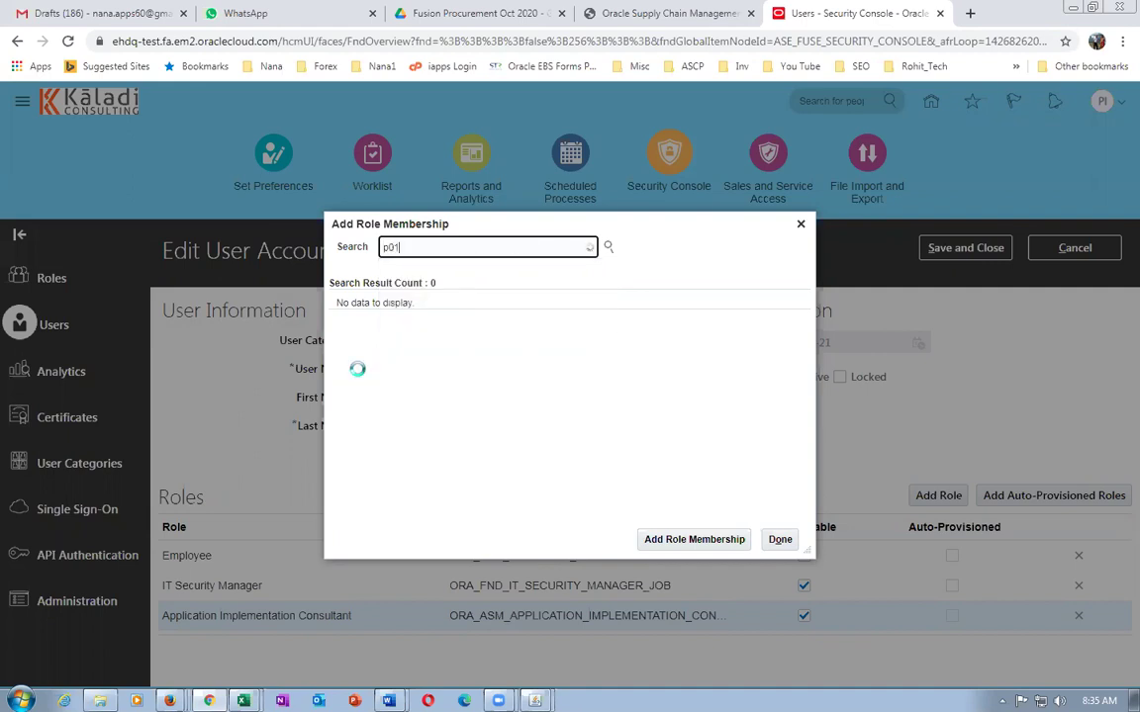
pyautogui.click(492, 278)
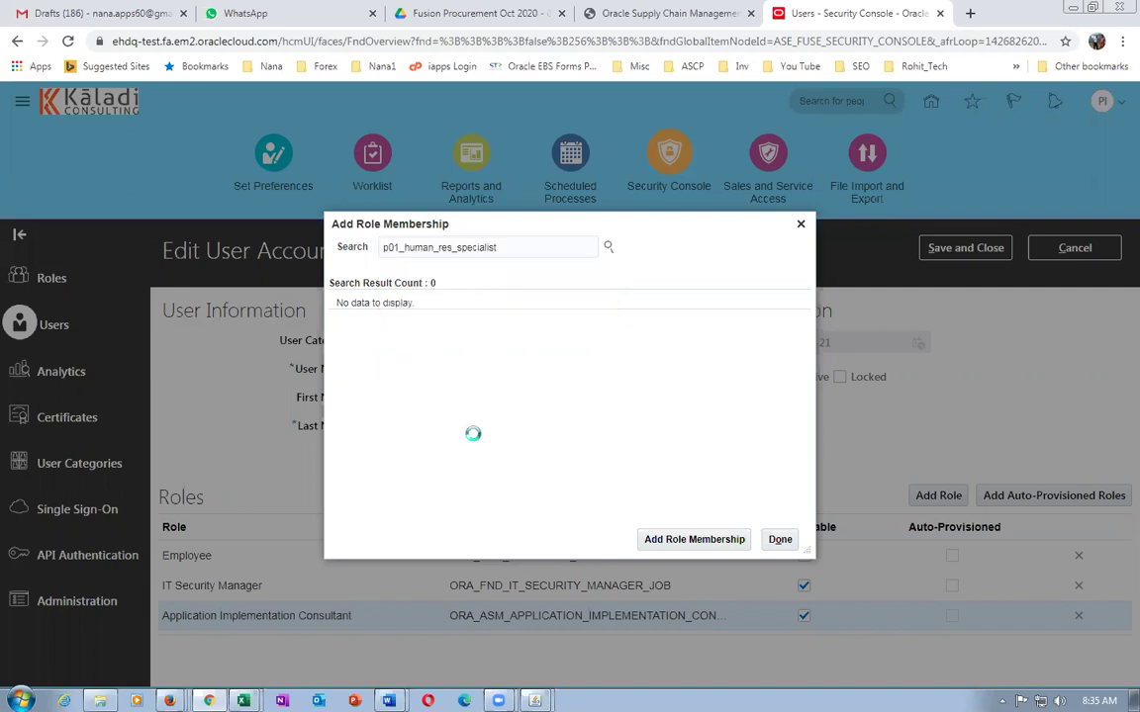
pyautogui.click(694, 539)
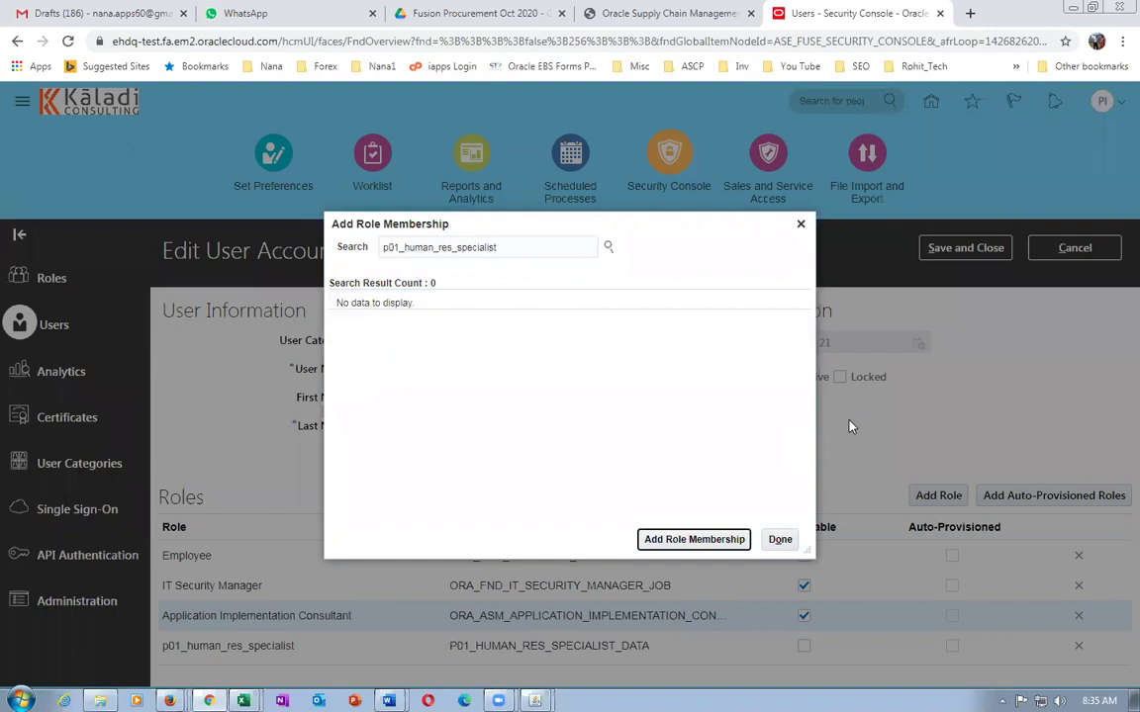
# Check the Roles for a01 row in the worksheet, then save and close p01_imp.
pyautogui.hotkey('alt', 'Tab')
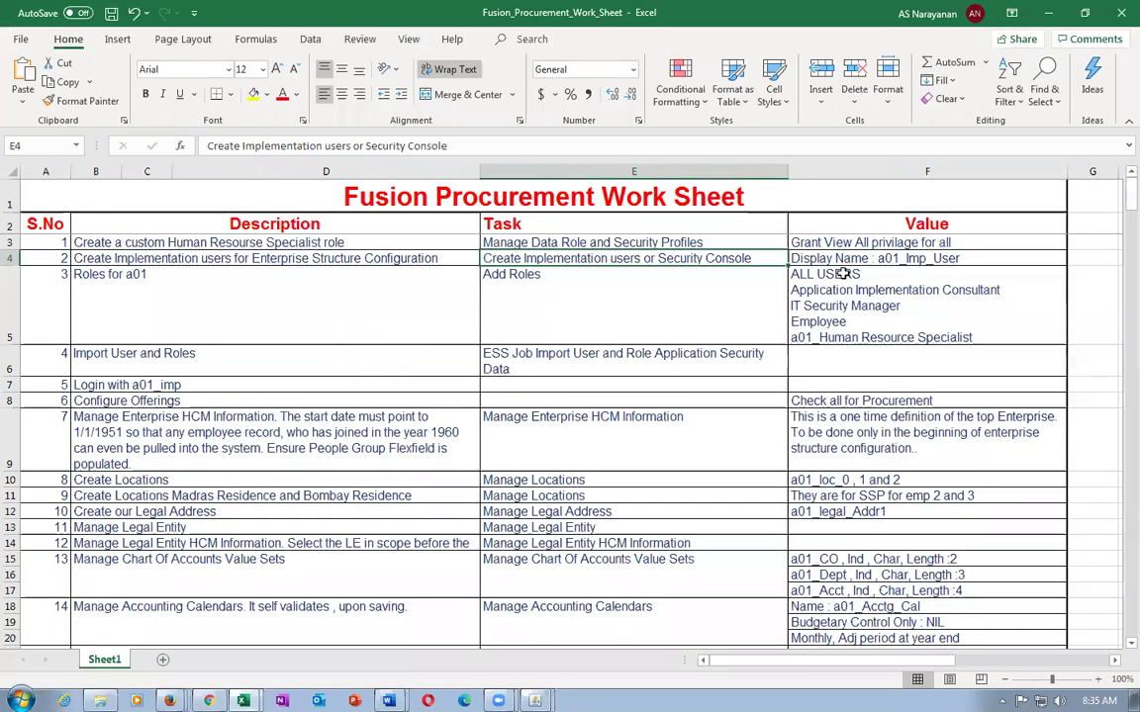
pyautogui.click(116, 291)
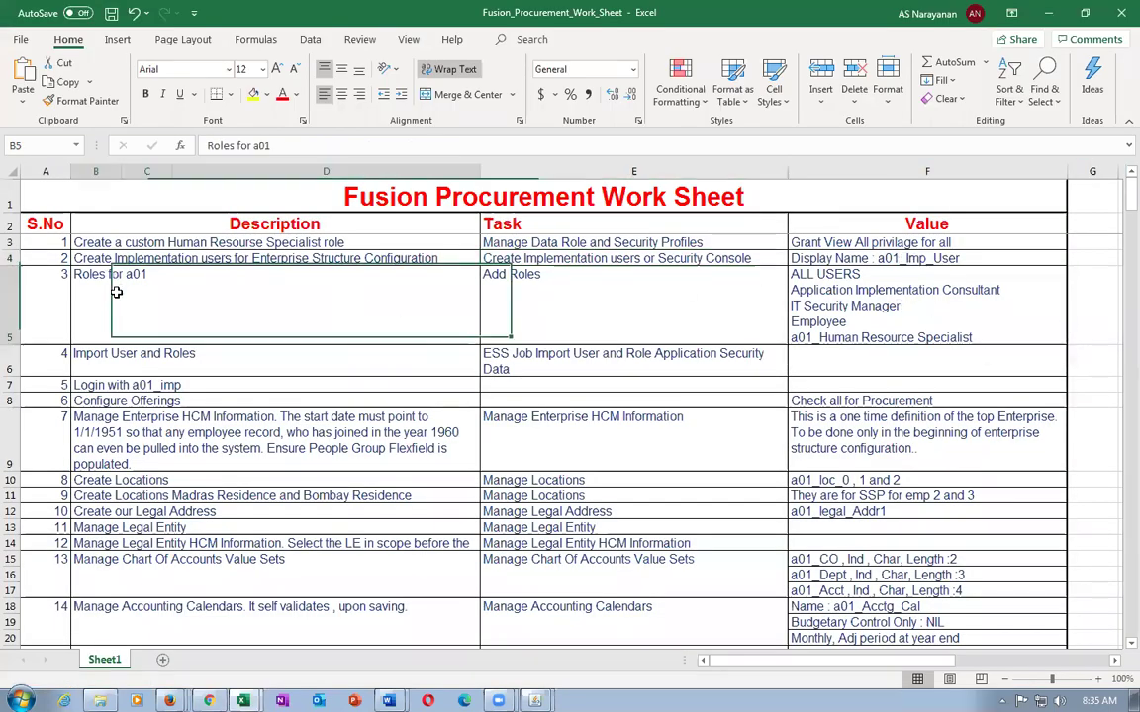
pyautogui.hotkey('alt', 'Tab')
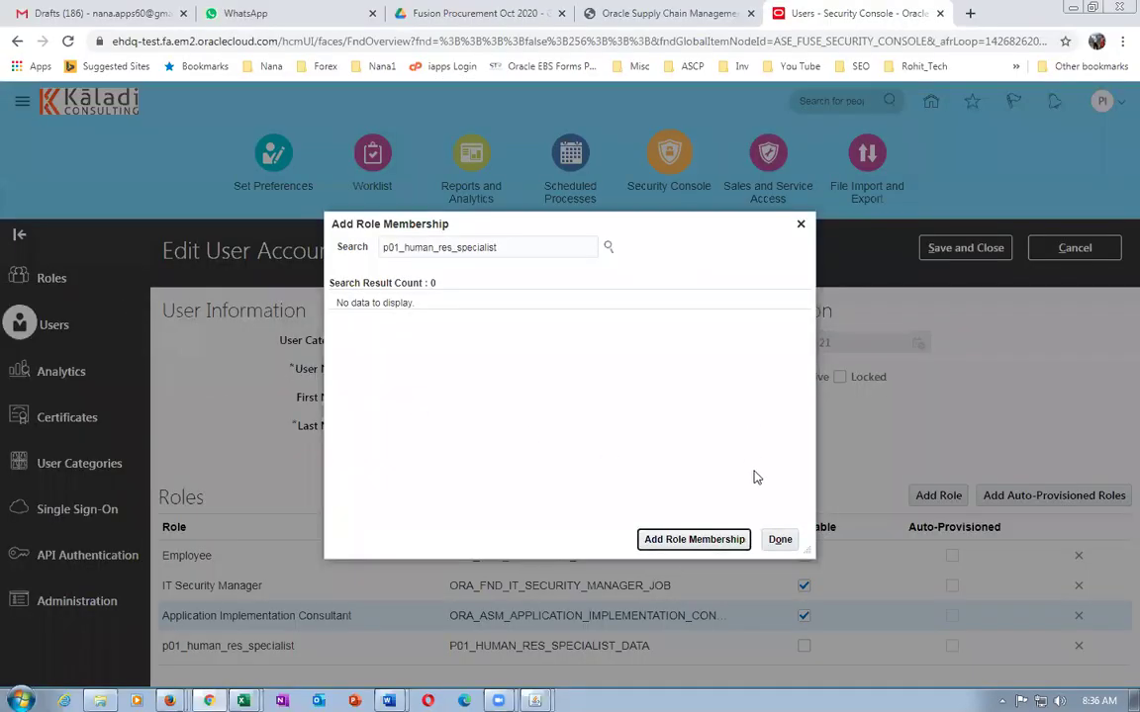
pyautogui.click(780, 539)
pyautogui.click(946, 253)
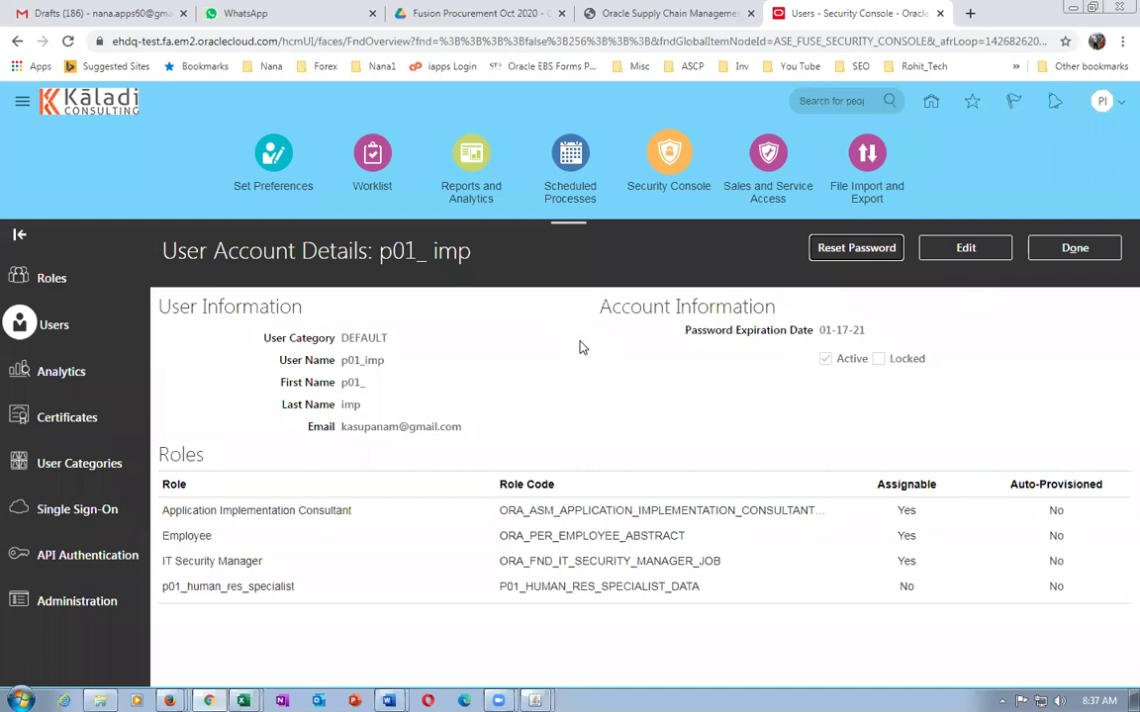
# Close p01_imp's account details and go back to the home springboard.
pyautogui.click(1075, 248)
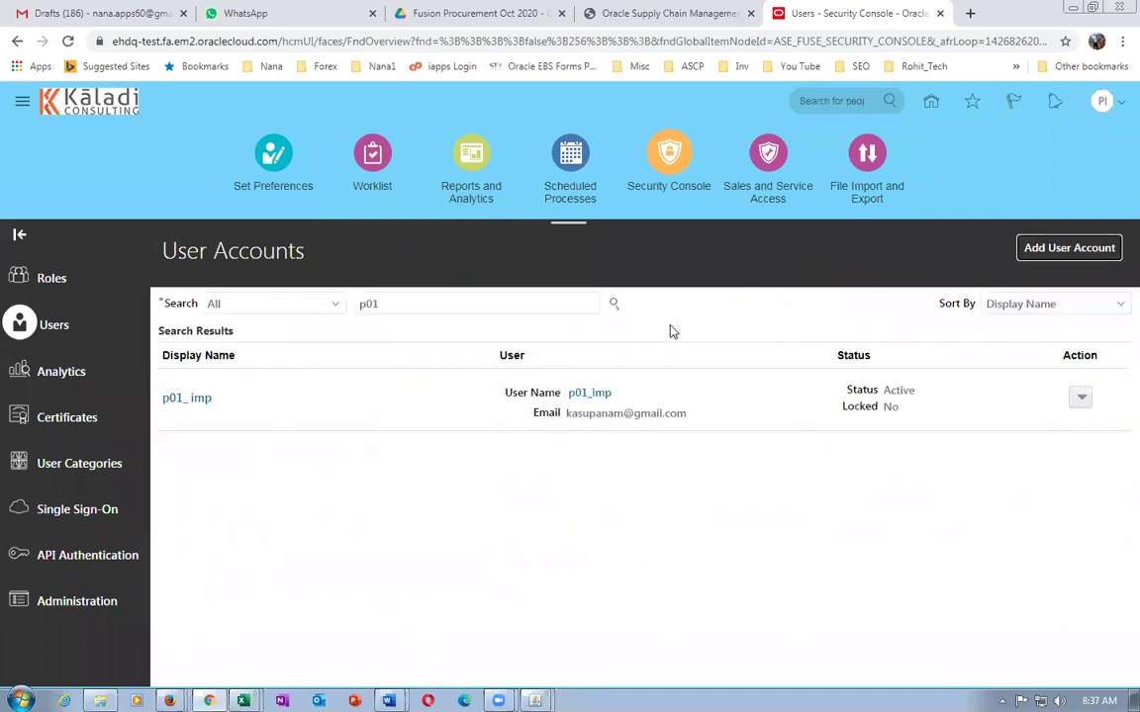
pyautogui.click(930, 102)
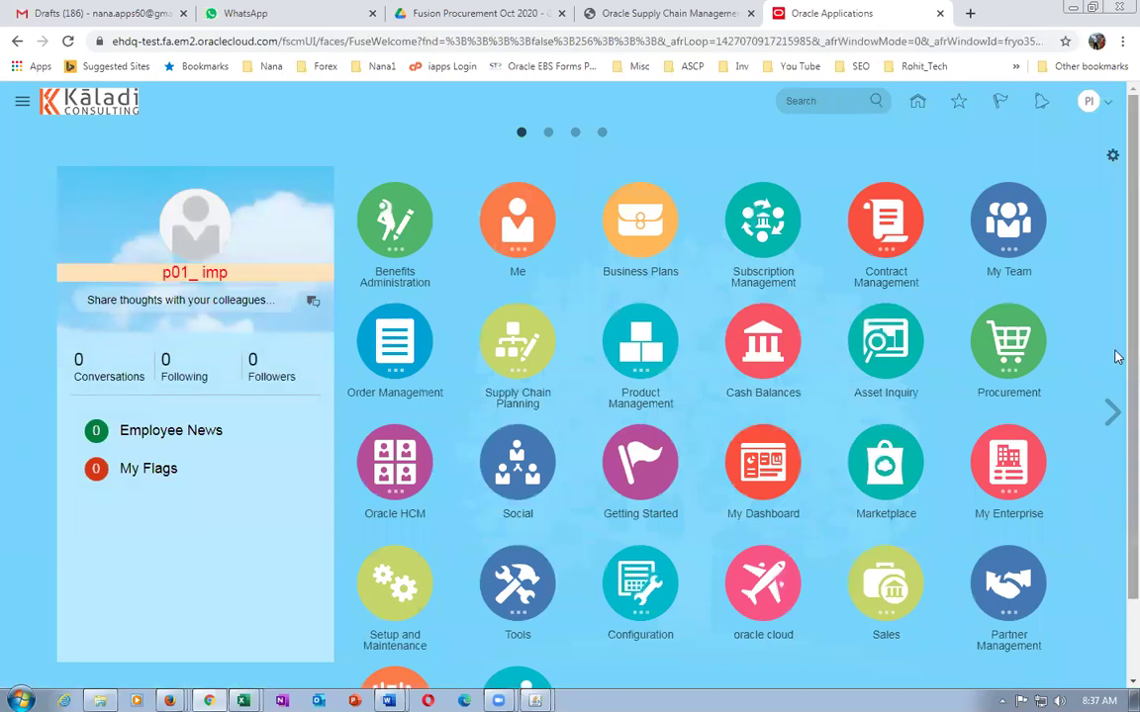
pyautogui.scroll(-2, 1116, 440)
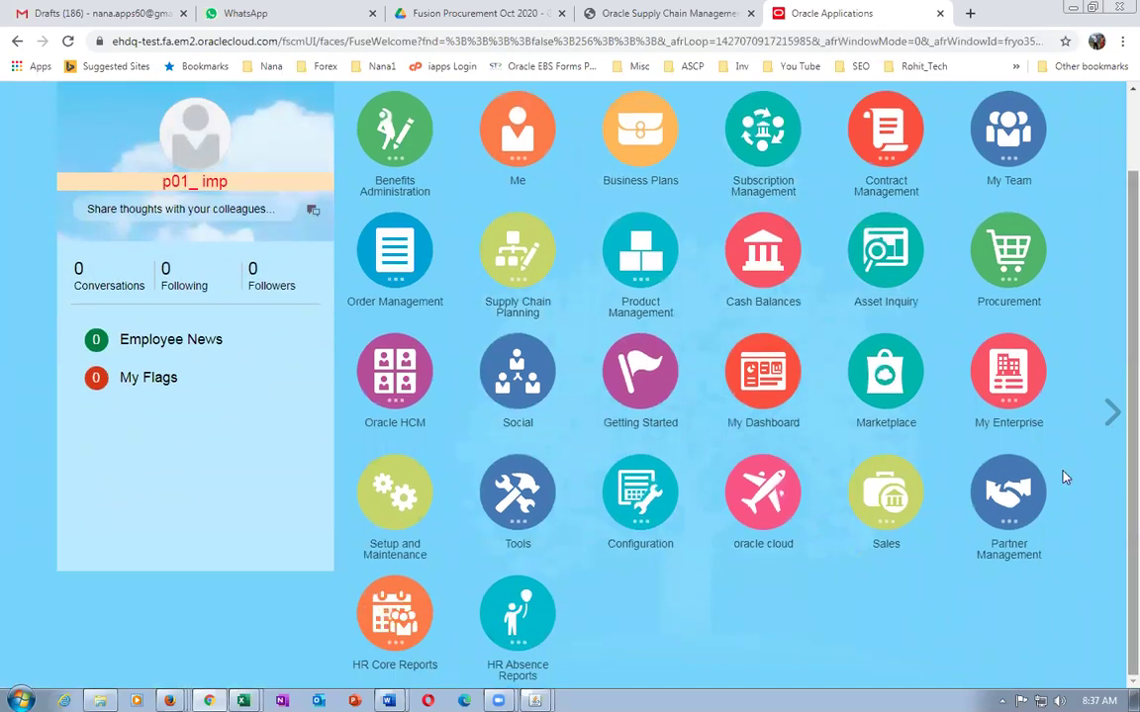
# Open Scheduled Processes from the springboard's Tools group.
pyautogui.click(517, 489)
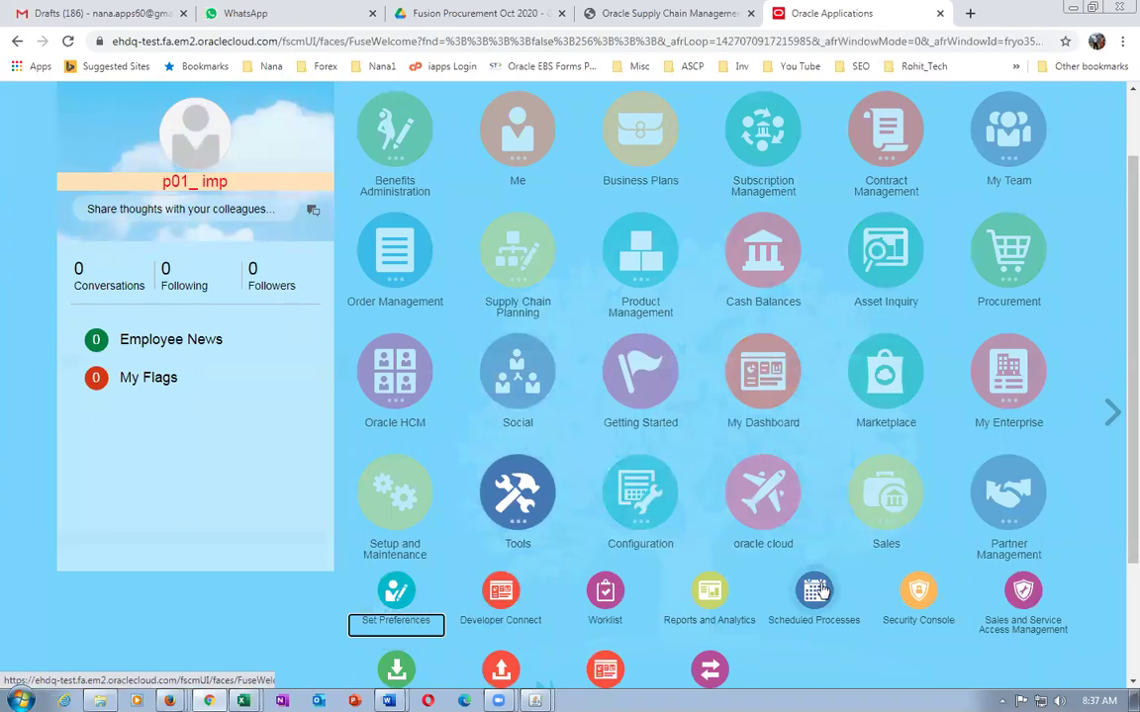
pyautogui.click(817, 591)
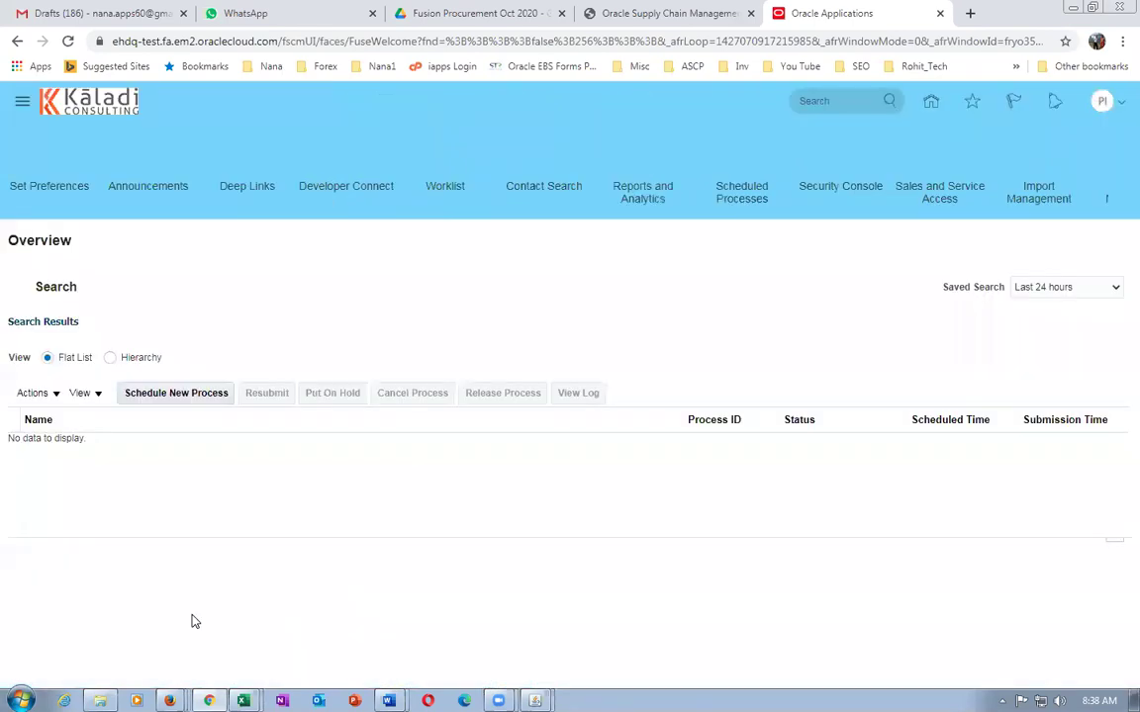
# Schedule and submit the Import User and Role Application Security Data job.
pyautogui.click(186, 393)
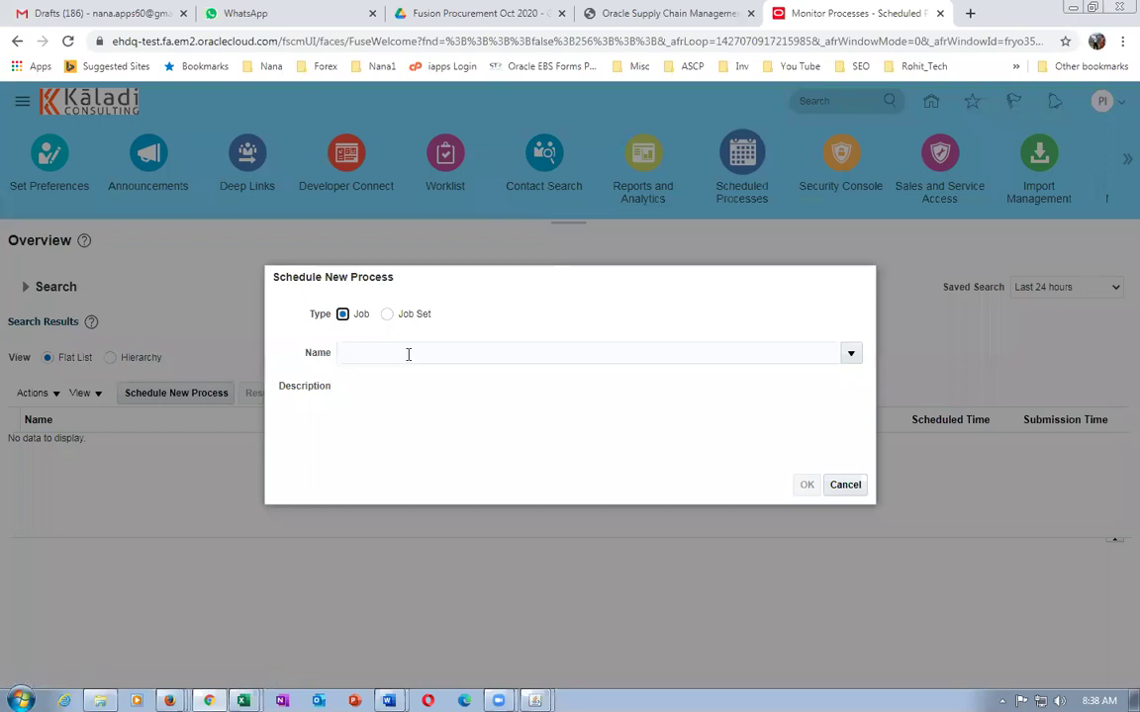
pyautogui.click(407, 354)
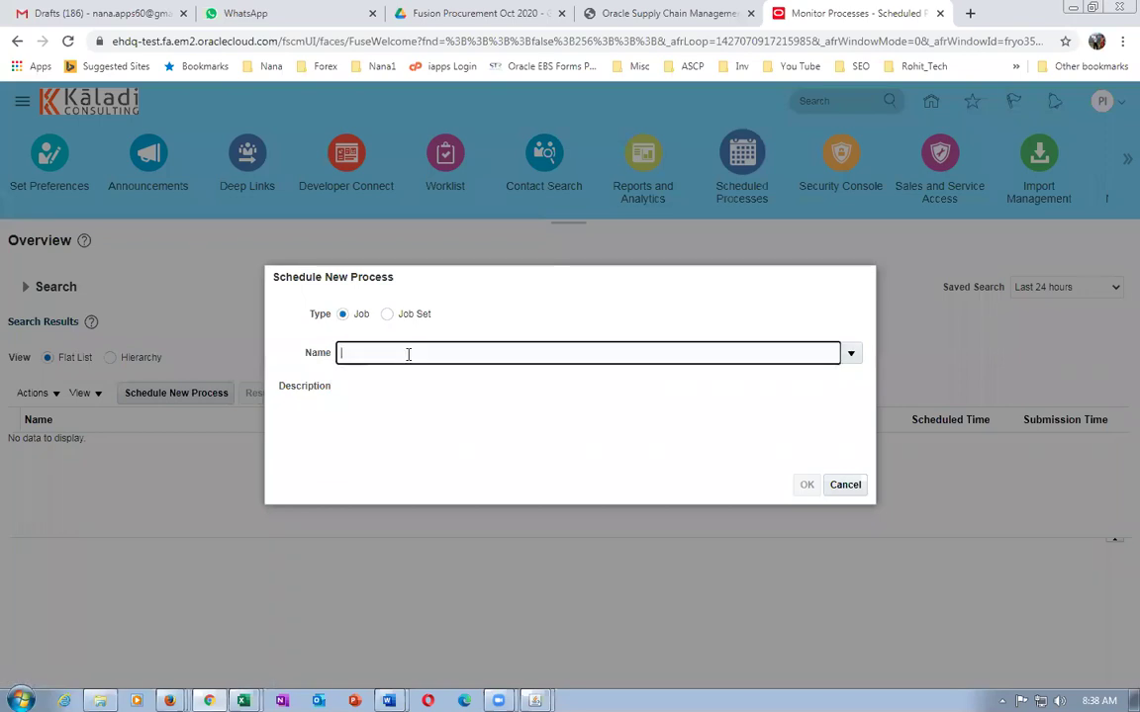
pyautogui.write('import')
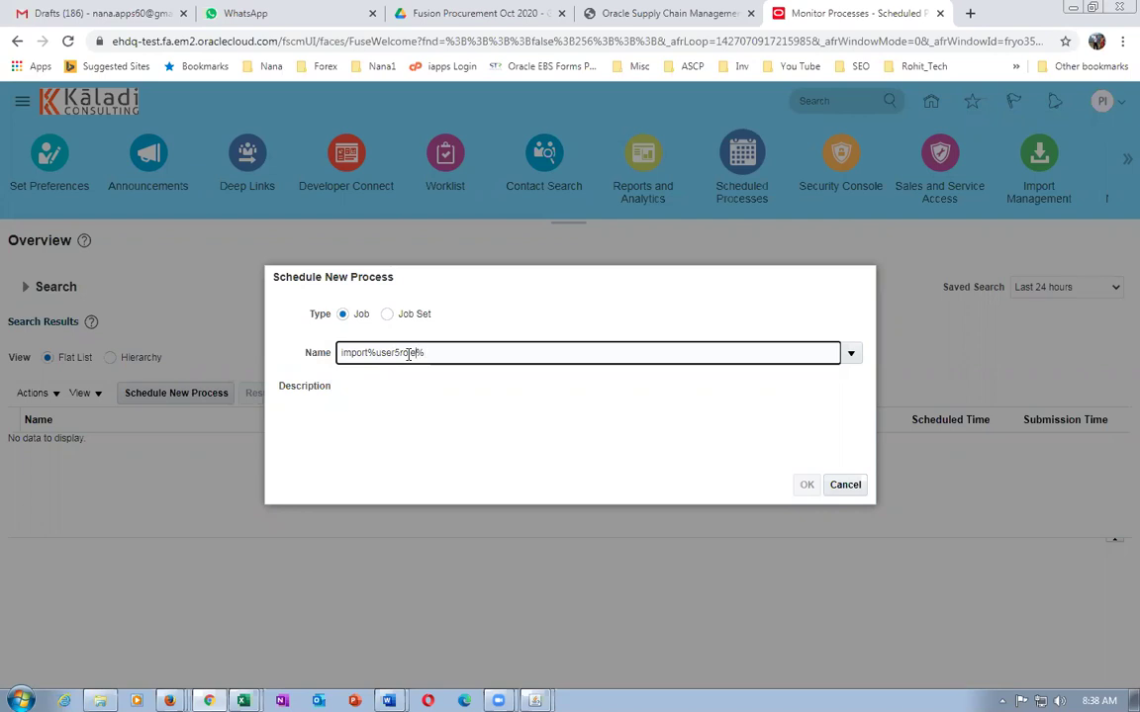
pyautogui.write('%')
pyautogui.press('Tab')
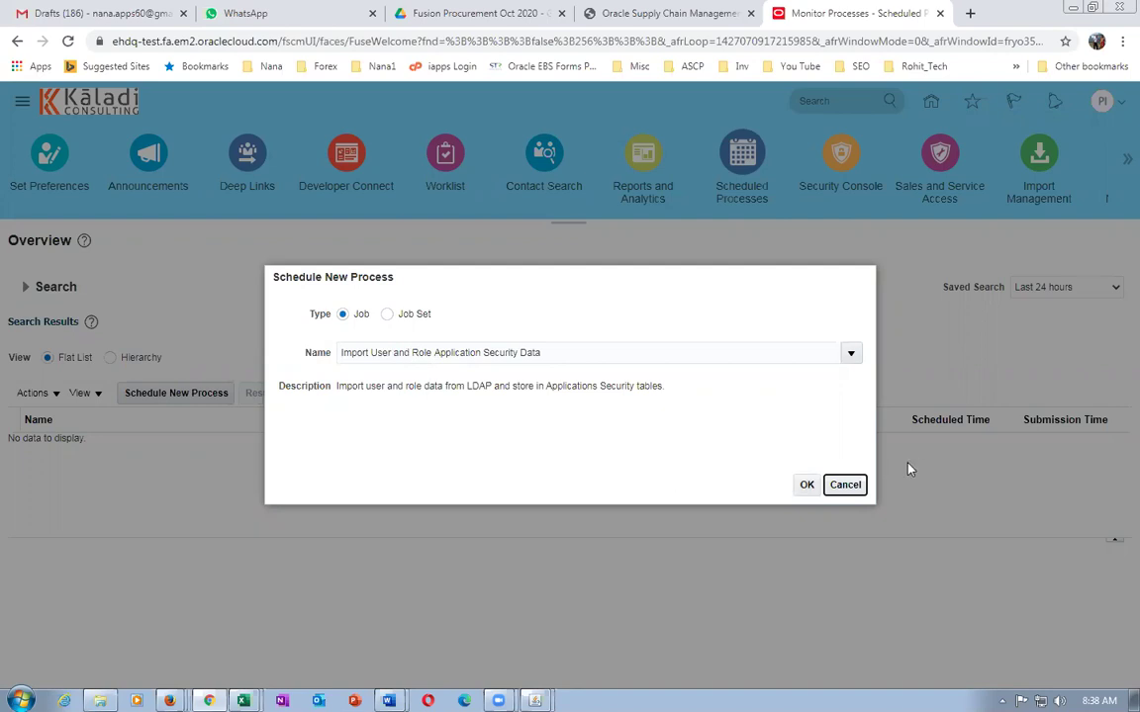
pyautogui.click(806, 486)
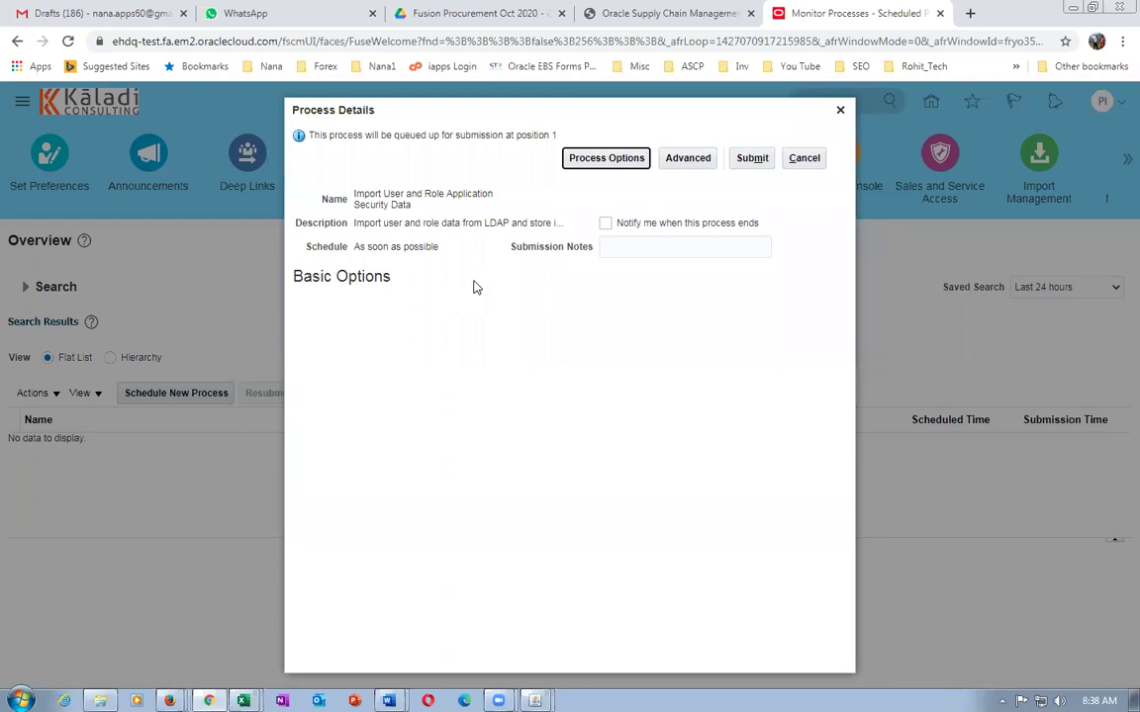
pyautogui.click(752, 158)
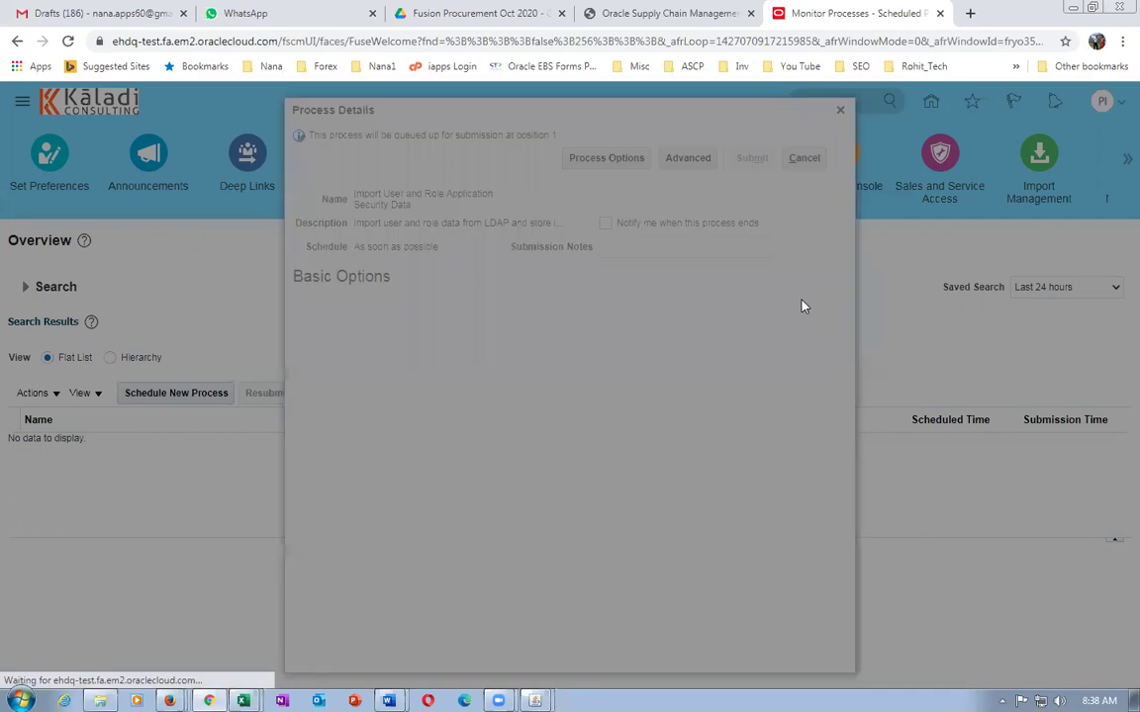
pyautogui.click(745, 264)
# Refresh the process list until the job shows Running, then return home.
pyautogui.click(620, 393)
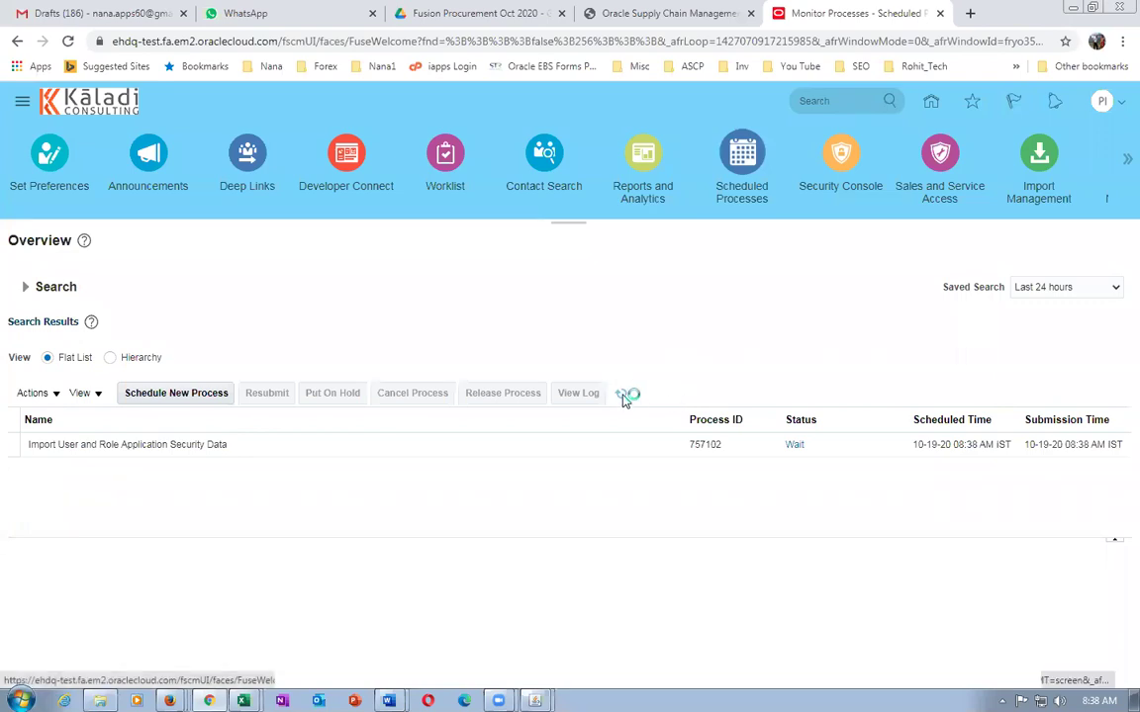
pyautogui.click(623, 394)
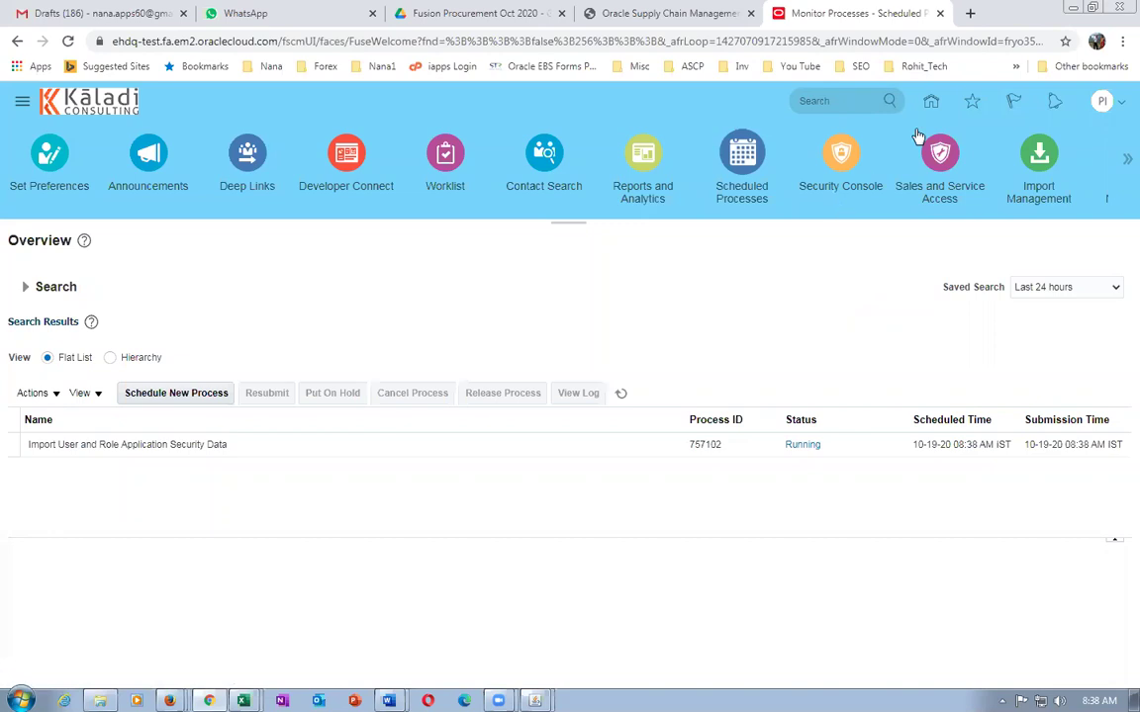
pyautogui.click(931, 102)
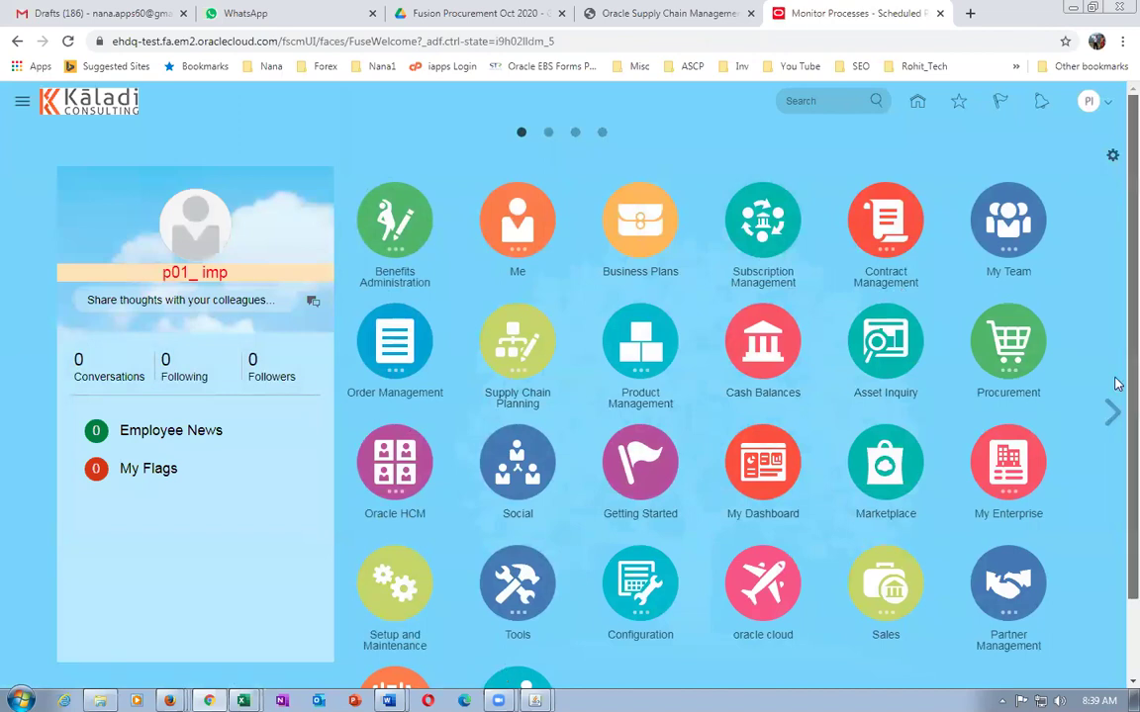
# Open the Personalize Springboard settings from the home page's gear icon.
pyautogui.scroll(-1, 1117, 508)
pyautogui.scroll(1, 1118, 508)
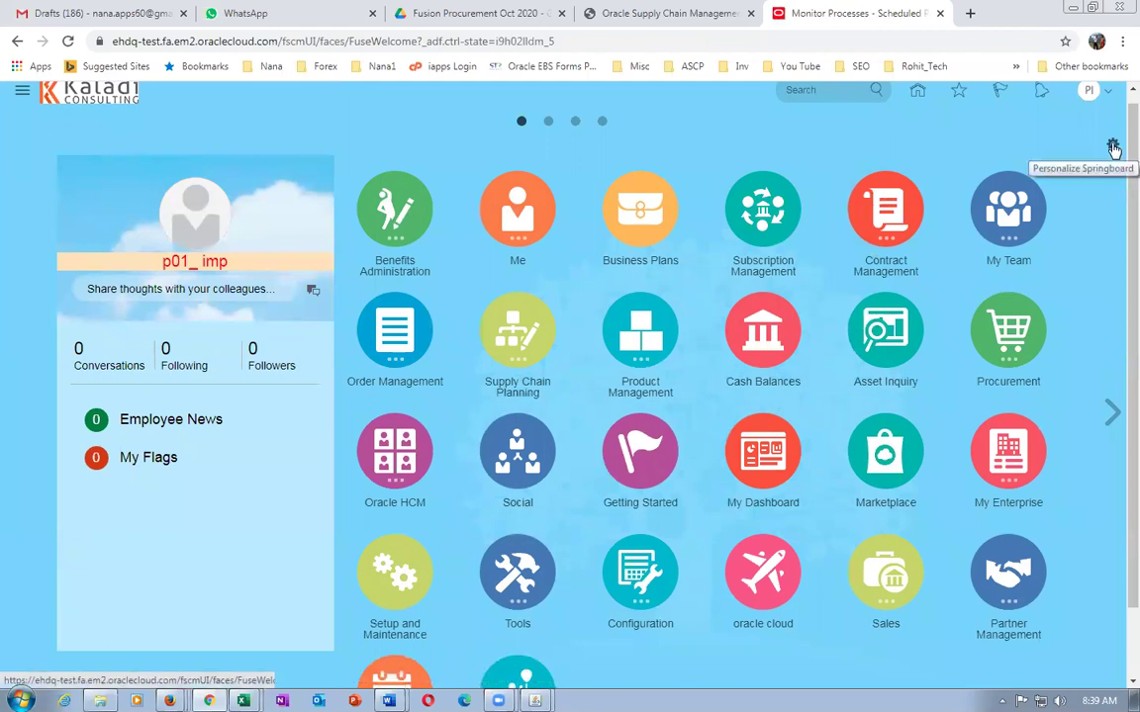
pyautogui.click(1113, 148)
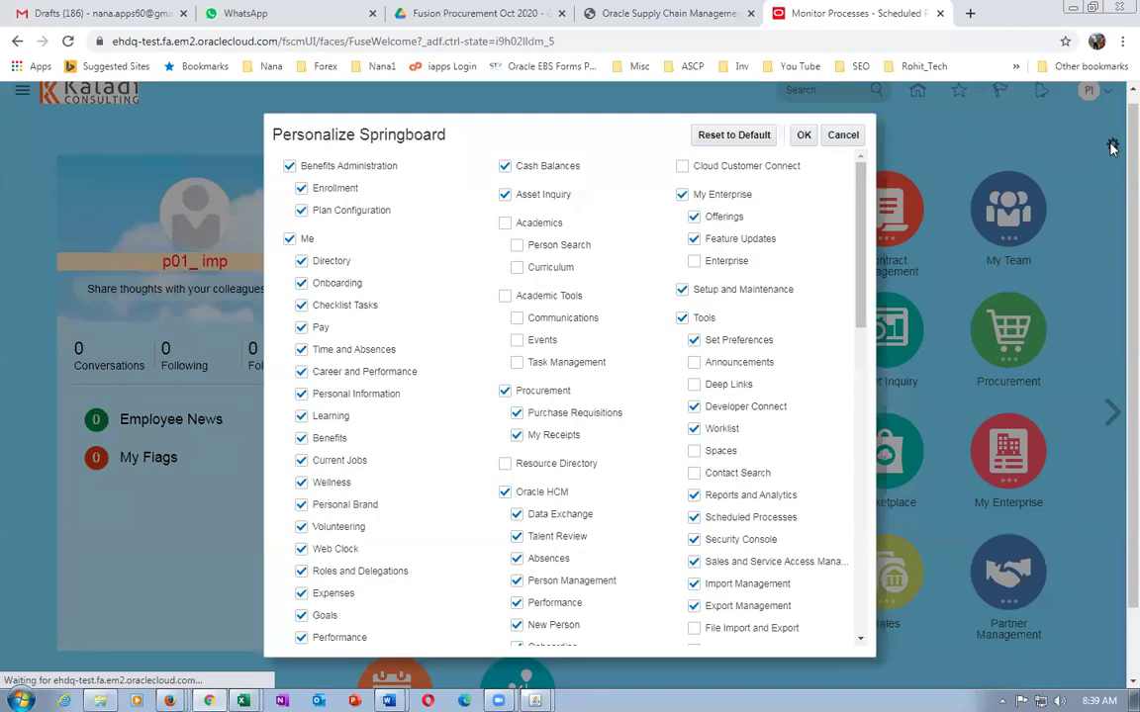
# Hide Benefits Administration, Cash Balances, My Enterprise, Worklist, Import/Export Management and similar tools; keep Procurement.
pyautogui.click(289, 165)
pyautogui.click(505, 165)
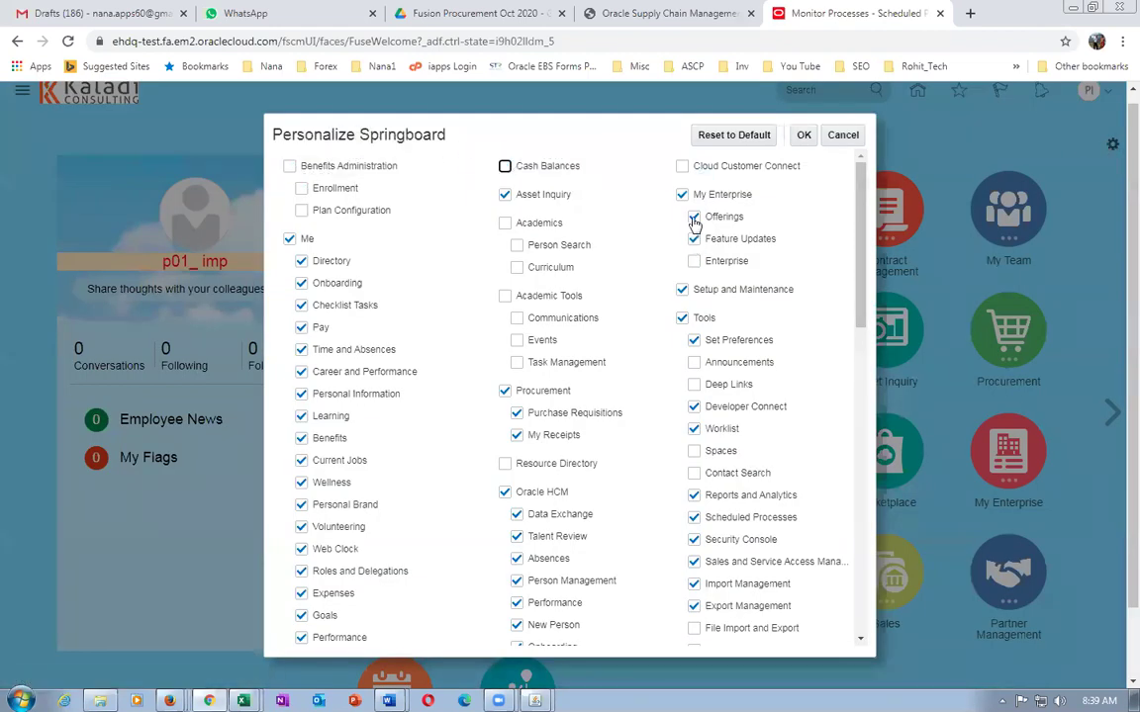
pyautogui.click(681, 195)
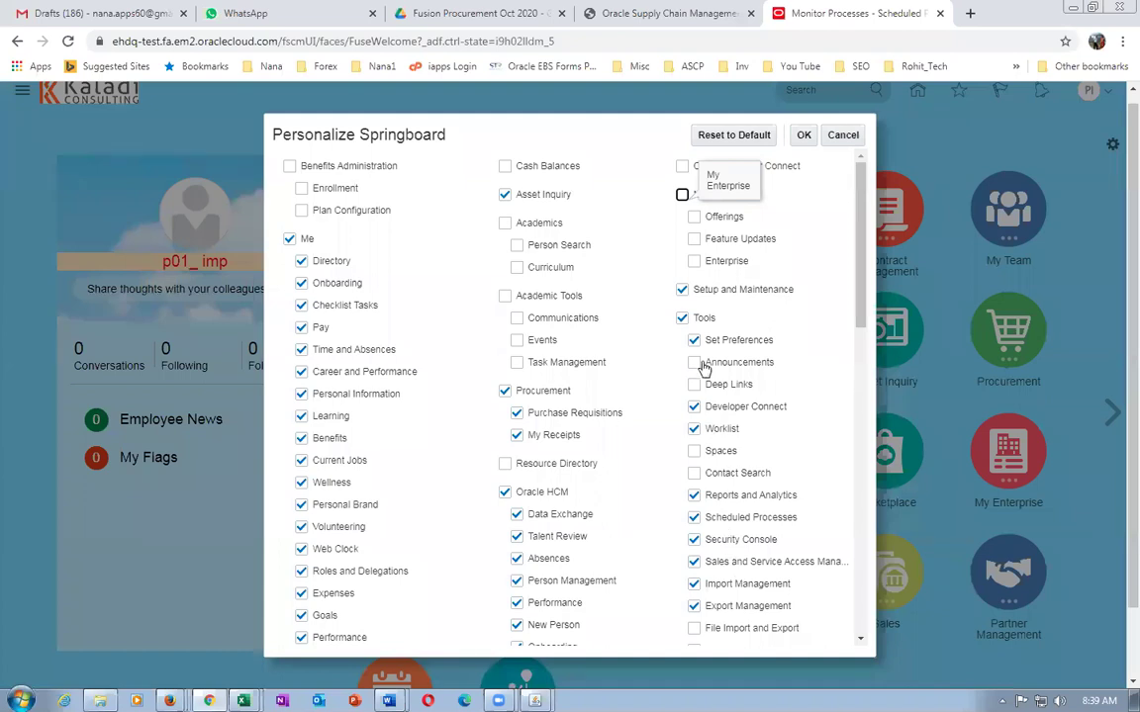
pyautogui.click(693, 340)
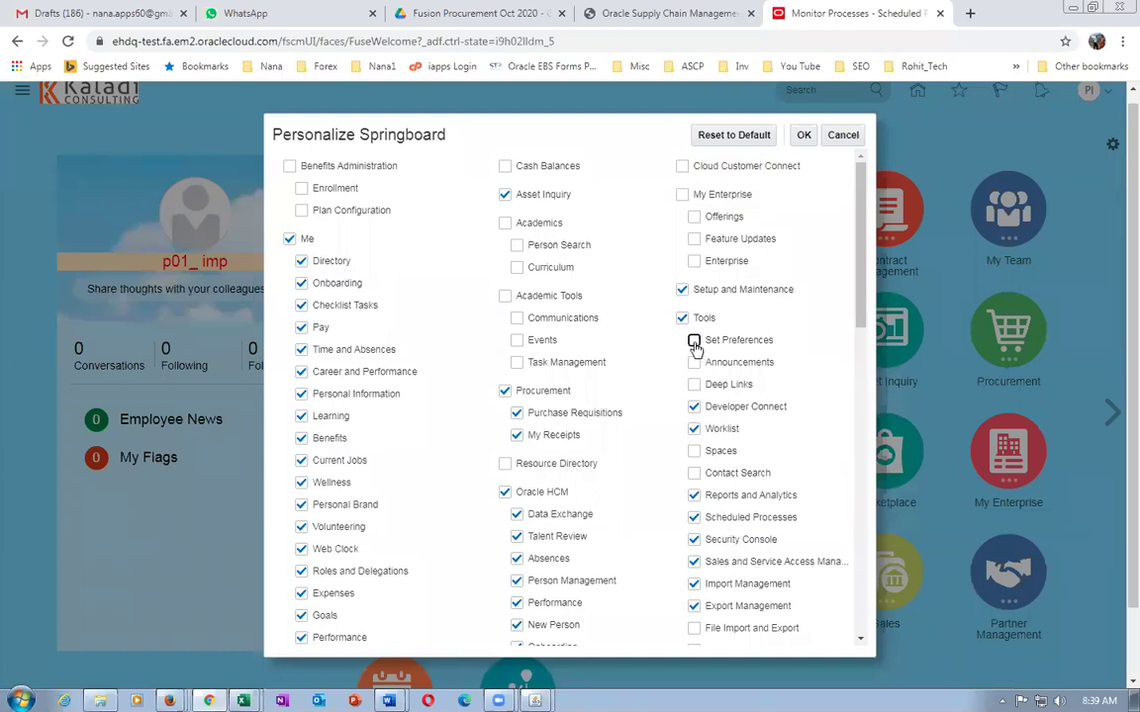
pyautogui.click(694, 407)
pyautogui.click(694, 429)
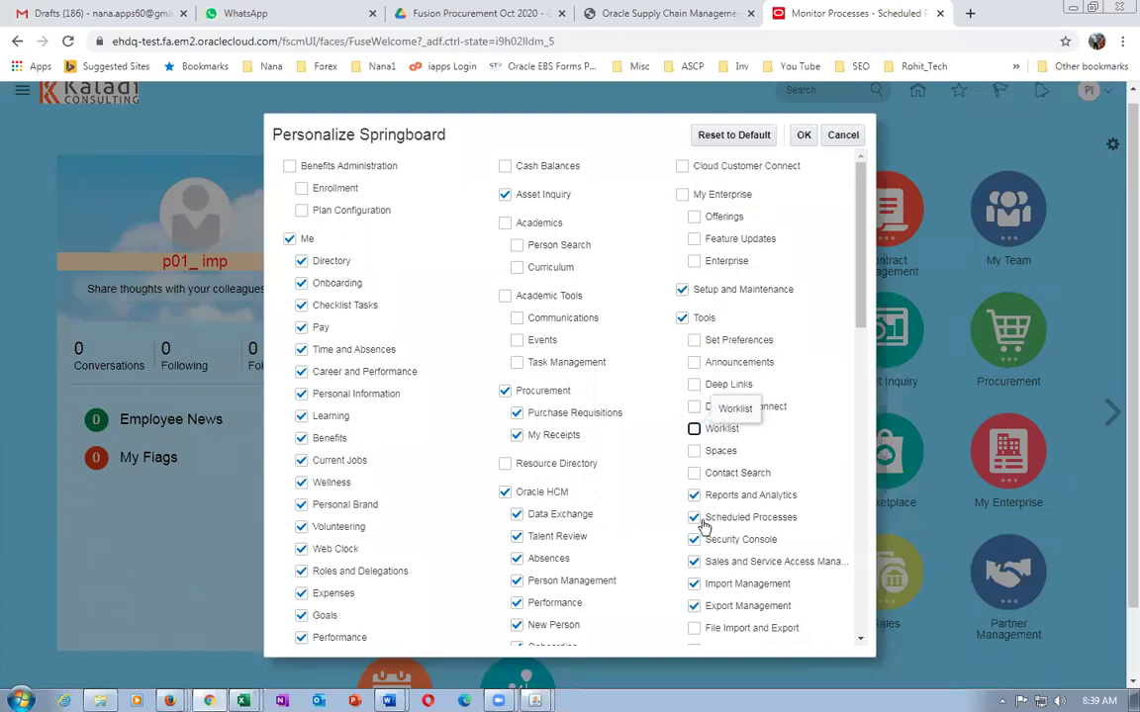
pyautogui.click(693, 562)
pyautogui.click(695, 585)
pyautogui.click(695, 606)
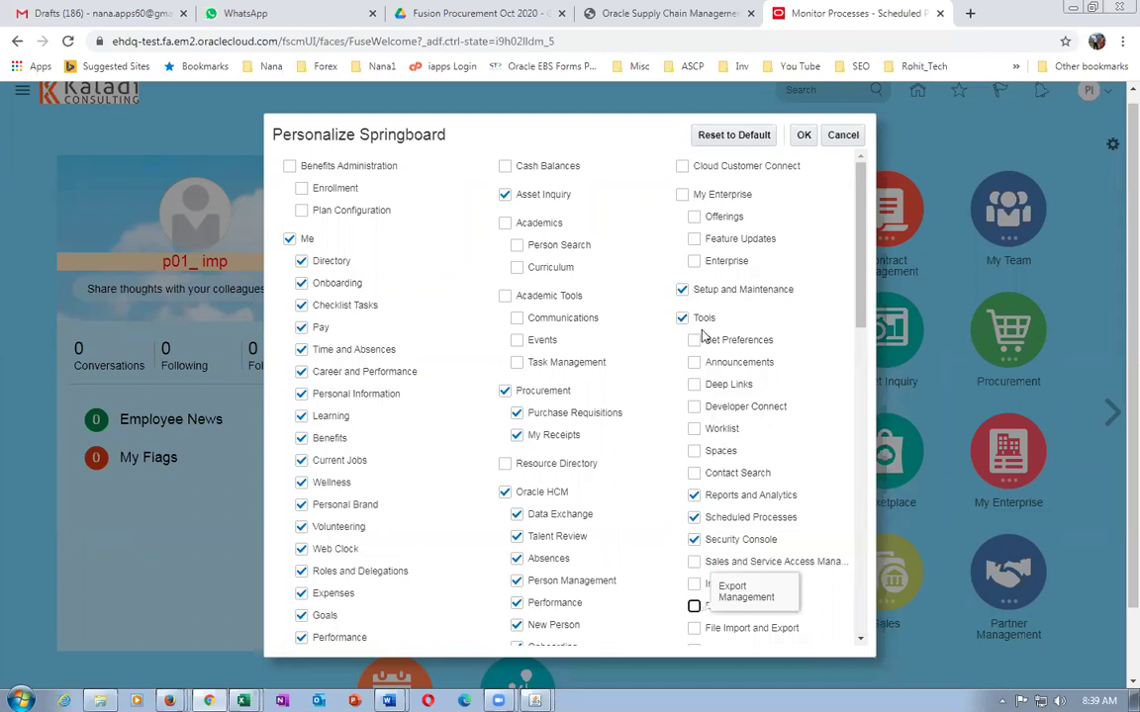
pyautogui.click(504, 390)
# Hide Me, Asset Inquiry, Subscription Management, Contract Management, My Team and Oracle HCM.
pyautogui.click(289, 238)
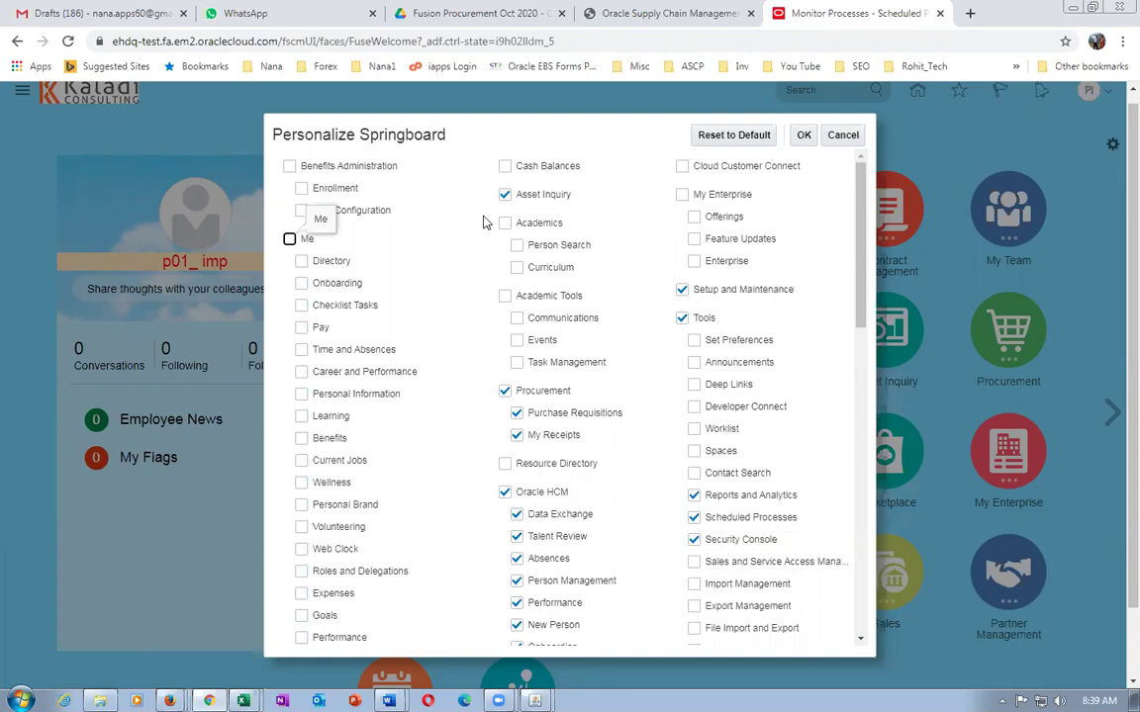
pyautogui.click(505, 193)
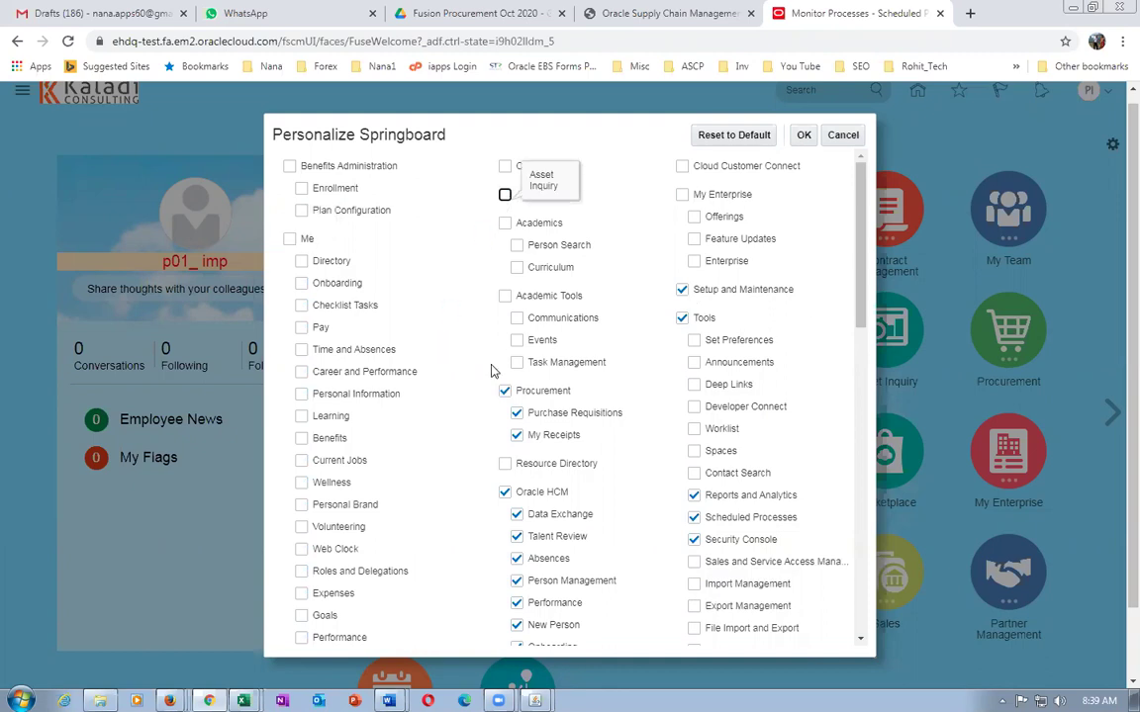
pyautogui.scroll(-2, 492, 370)
pyautogui.click(290, 532)
pyautogui.click(289, 560)
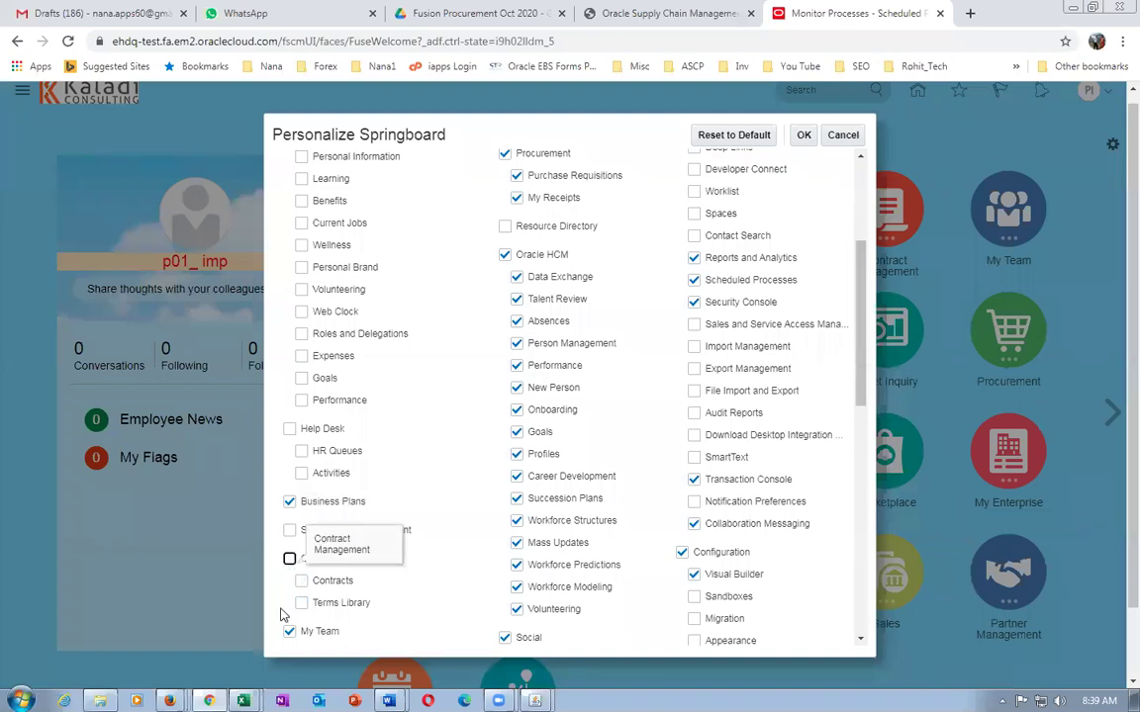
pyautogui.click(288, 631)
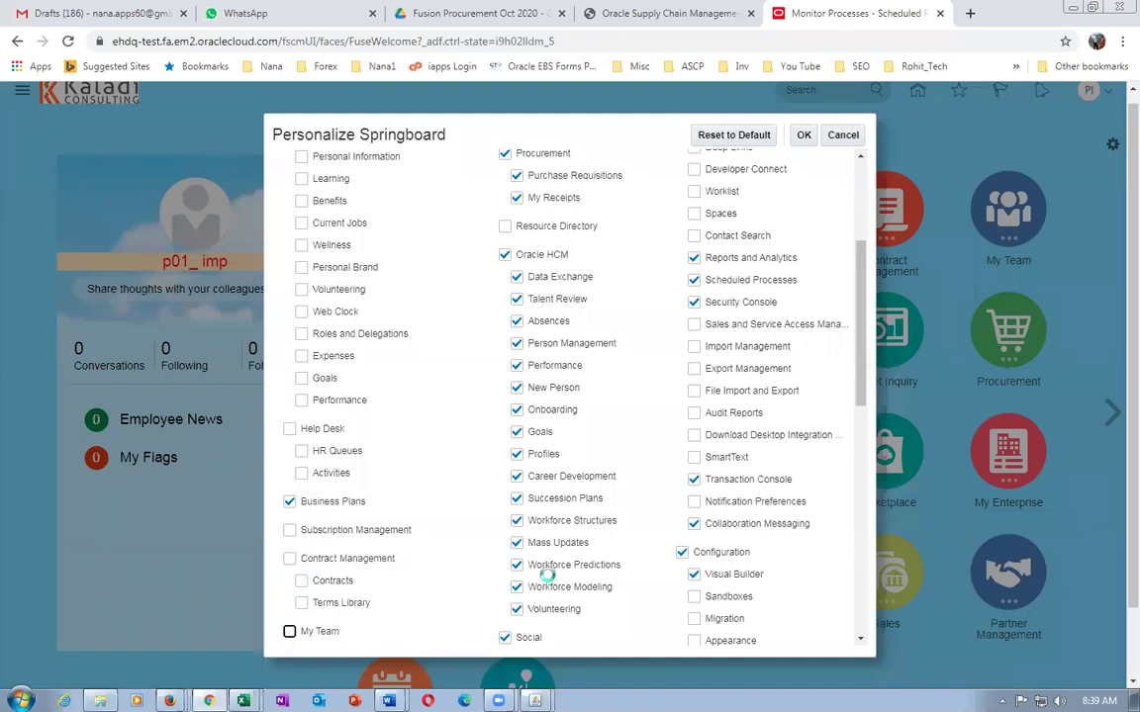
pyautogui.click(505, 254)
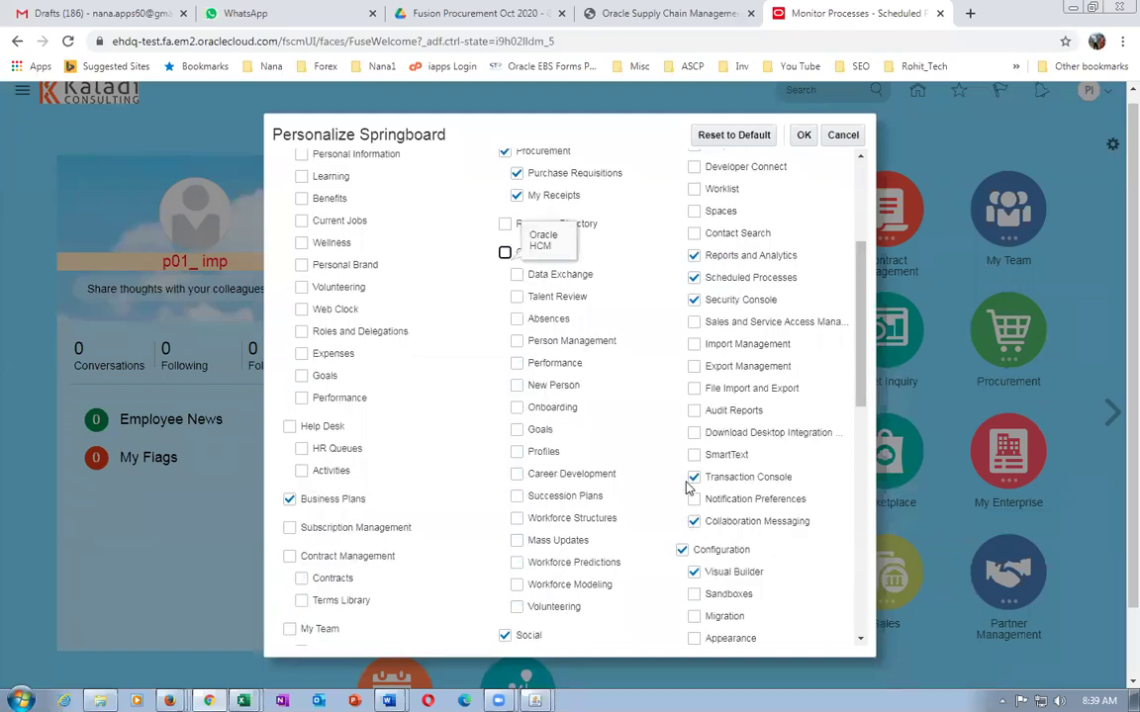
# Hide Configuration, oracle cloud, Sales, Marketplace, My Dashboard, Getting Started, Social and Order Management.
pyautogui.scroll(-2, 697, 344)
pyautogui.click(682, 314)
pyautogui.click(681, 543)
pyautogui.click(683, 570)
pyautogui.click(505, 486)
pyautogui.click(505, 457)
pyautogui.click(505, 428)
pyautogui.click(505, 400)
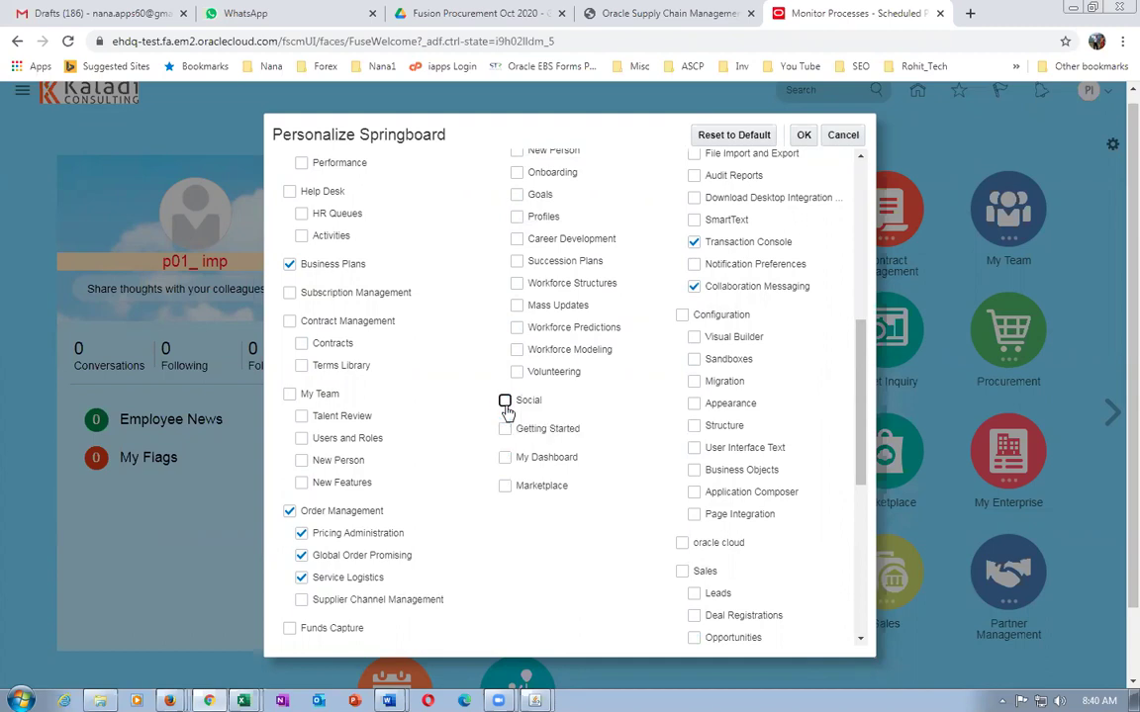
pyautogui.click(289, 511)
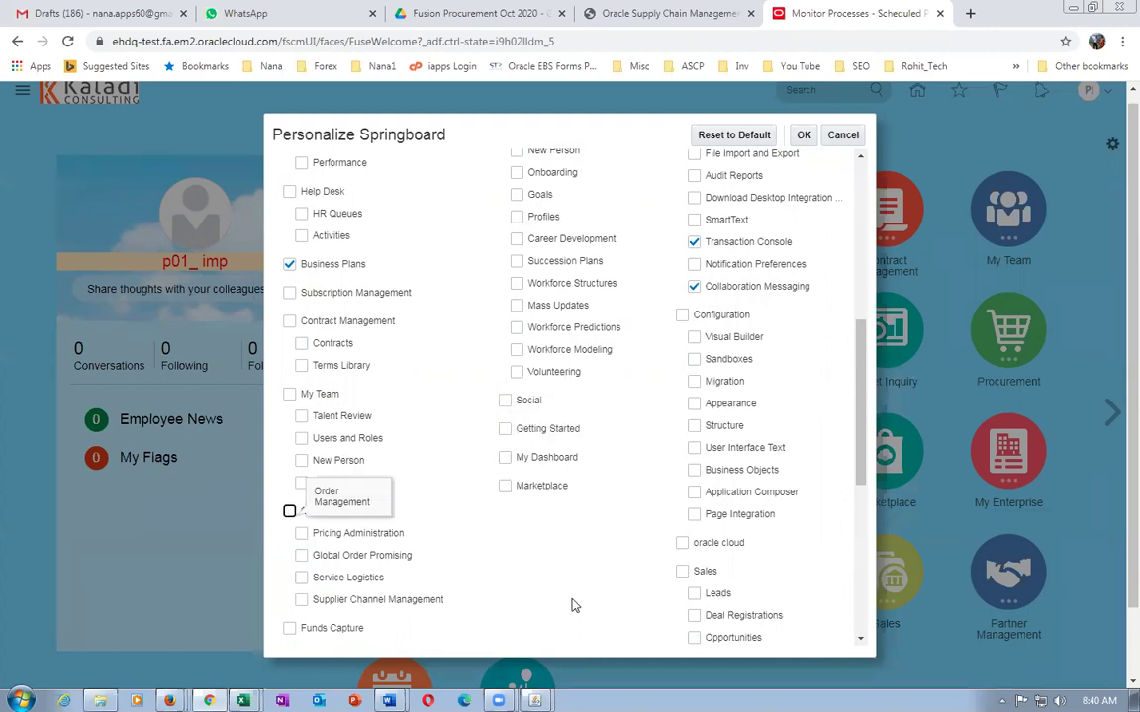
# Hide Partner Management, HR Core Reports and HR Absence Reports, then save the personalization.
pyautogui.scroll(-3, 796, 530)
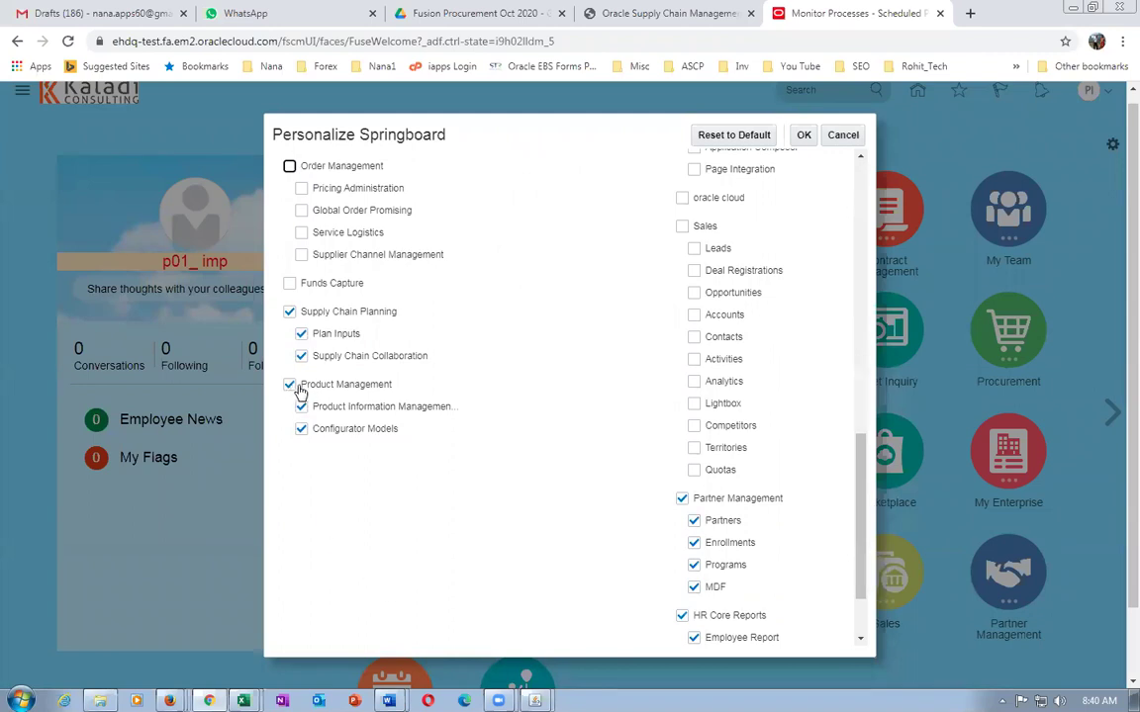
pyautogui.click(681, 499)
pyautogui.click(681, 615)
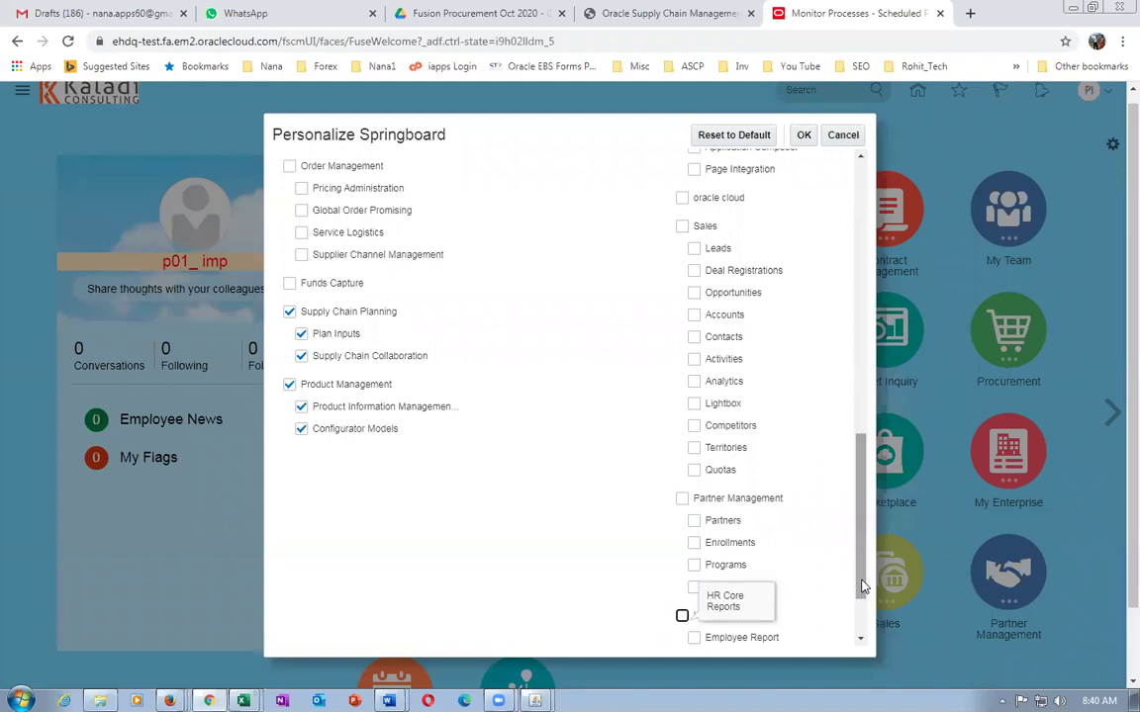
pyautogui.scroll(-1, 681, 594)
pyautogui.click(682, 590)
pyautogui.moveTo(860, 593); pyautogui.dragTo(860, 263)
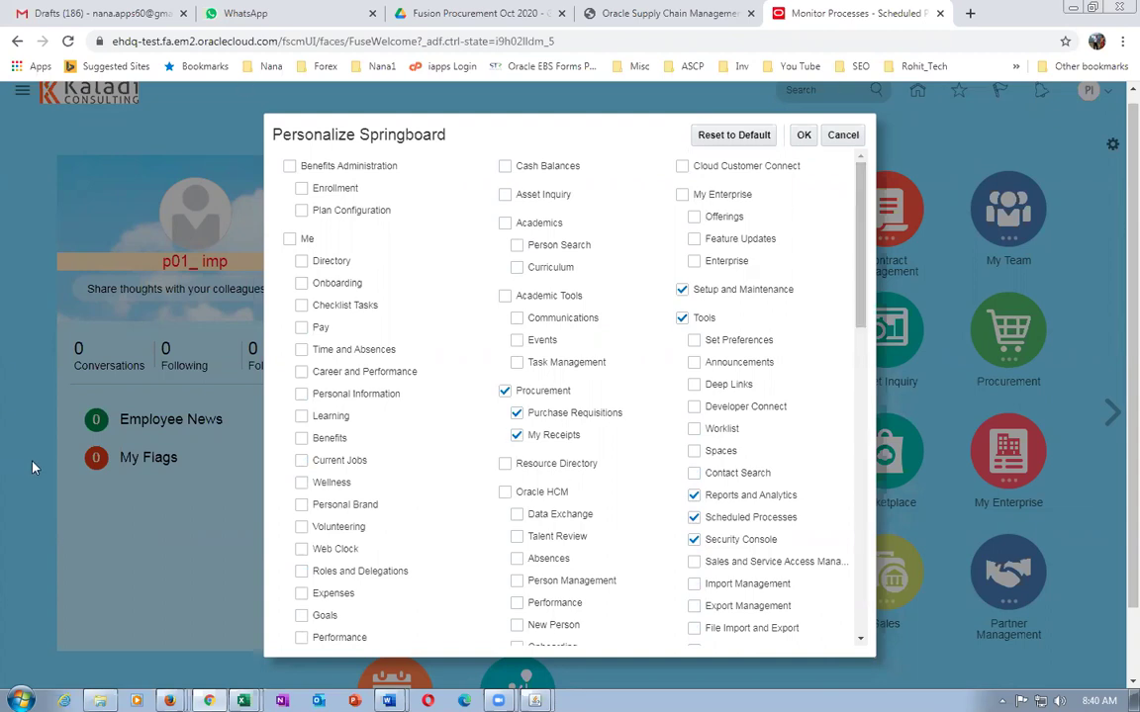
pyautogui.click(803, 134)
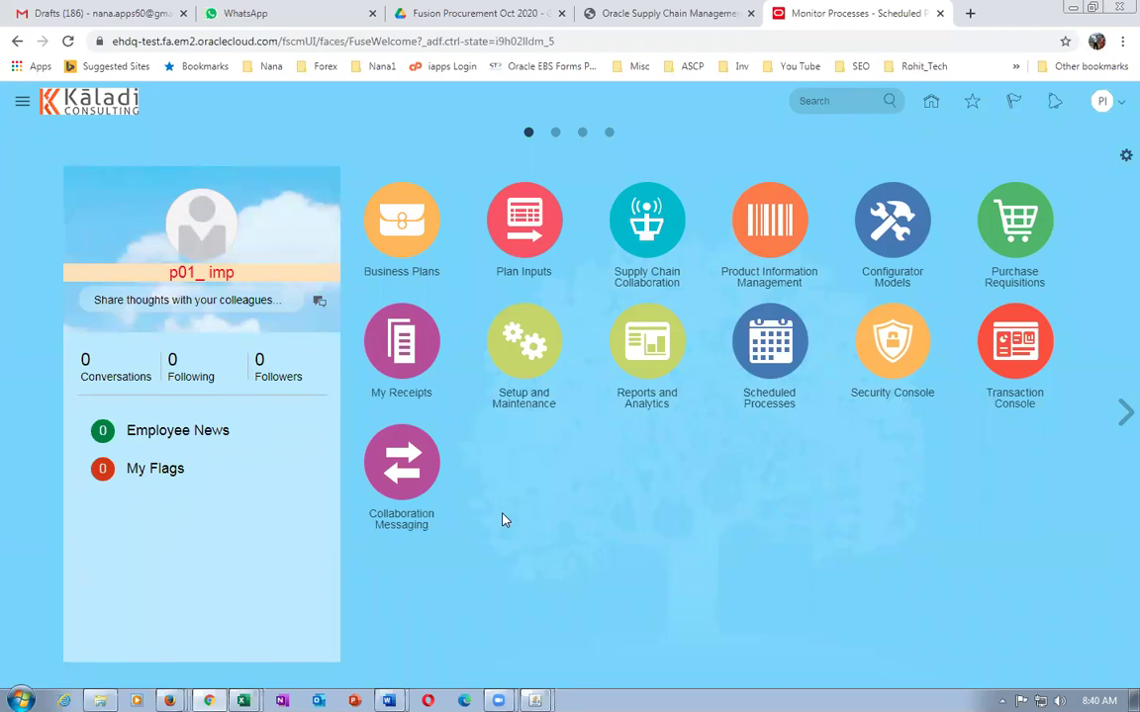
# Sign out, confirm the logout, and sign back in to reload the thirteen-tile springboard.
pyautogui.click(1101, 100)
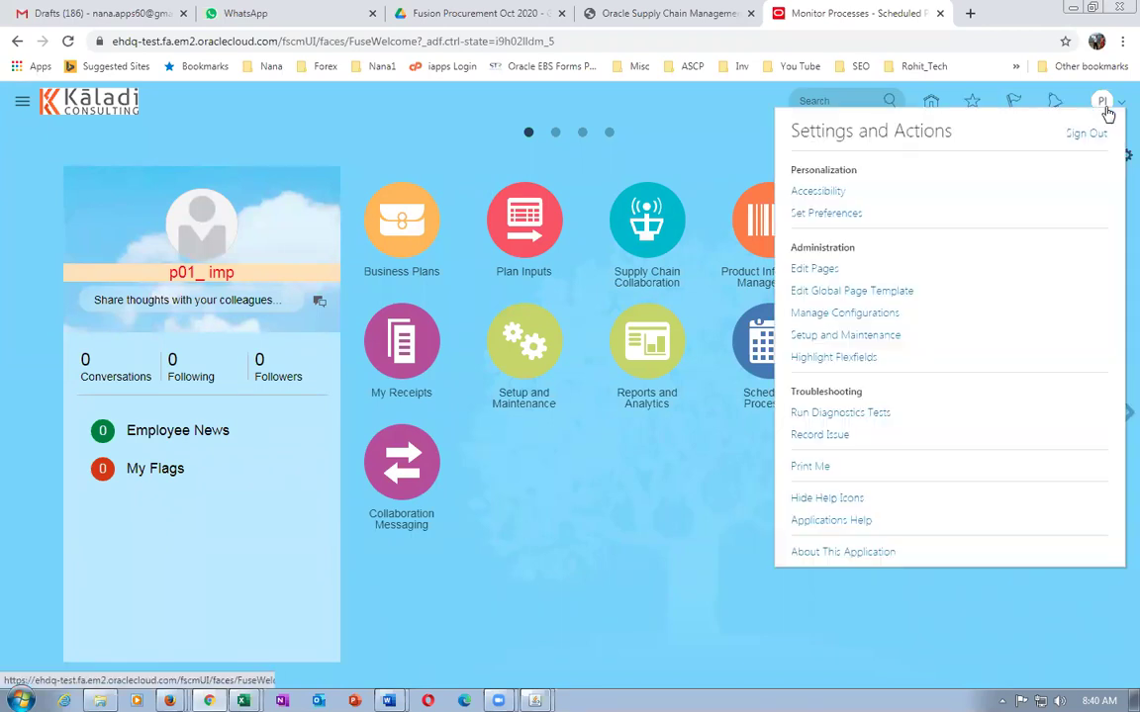
pyautogui.click(1087, 133)
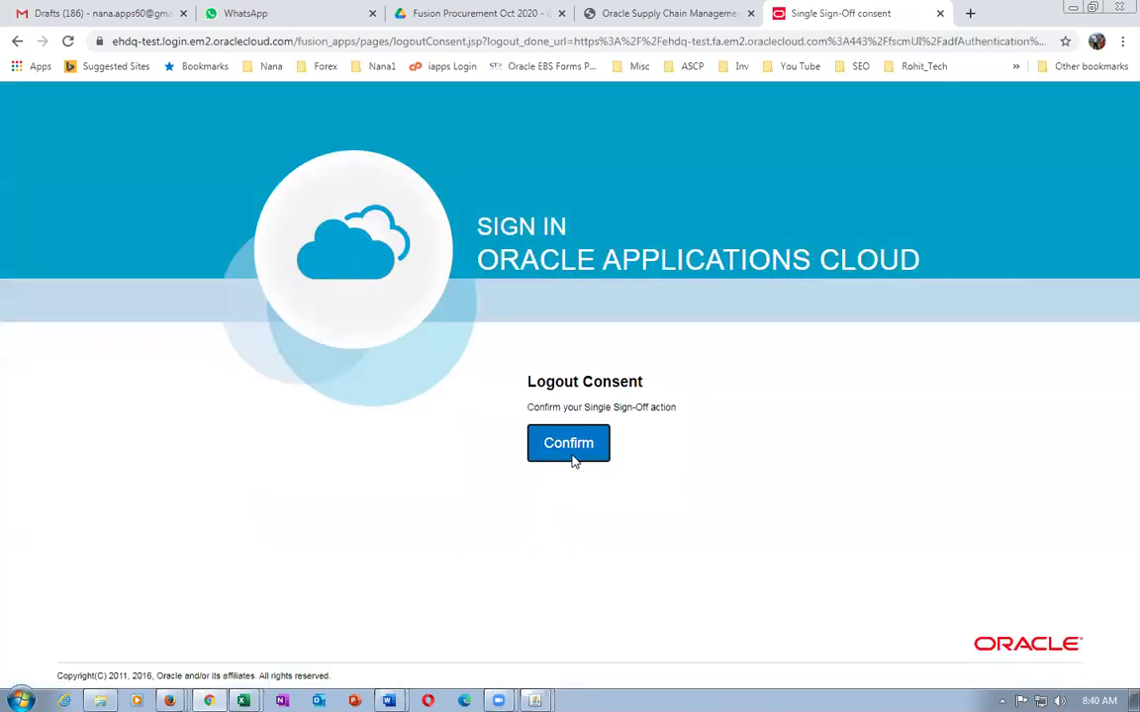
pyautogui.click(574, 455)
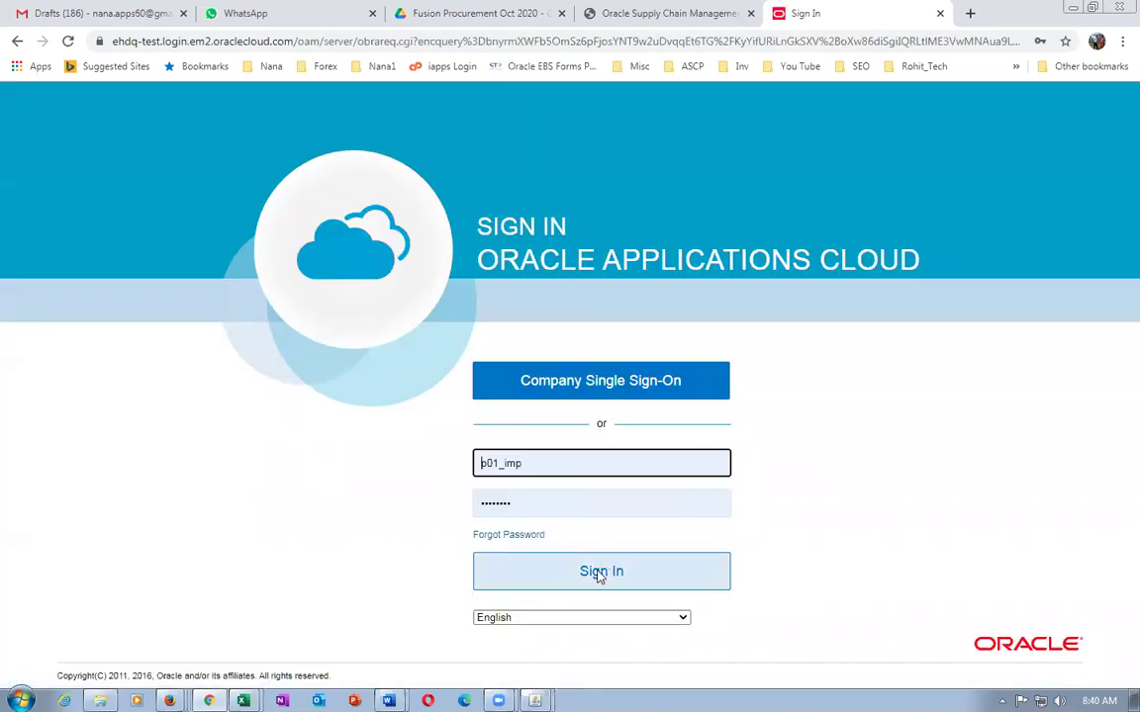
pyautogui.click(601, 581)
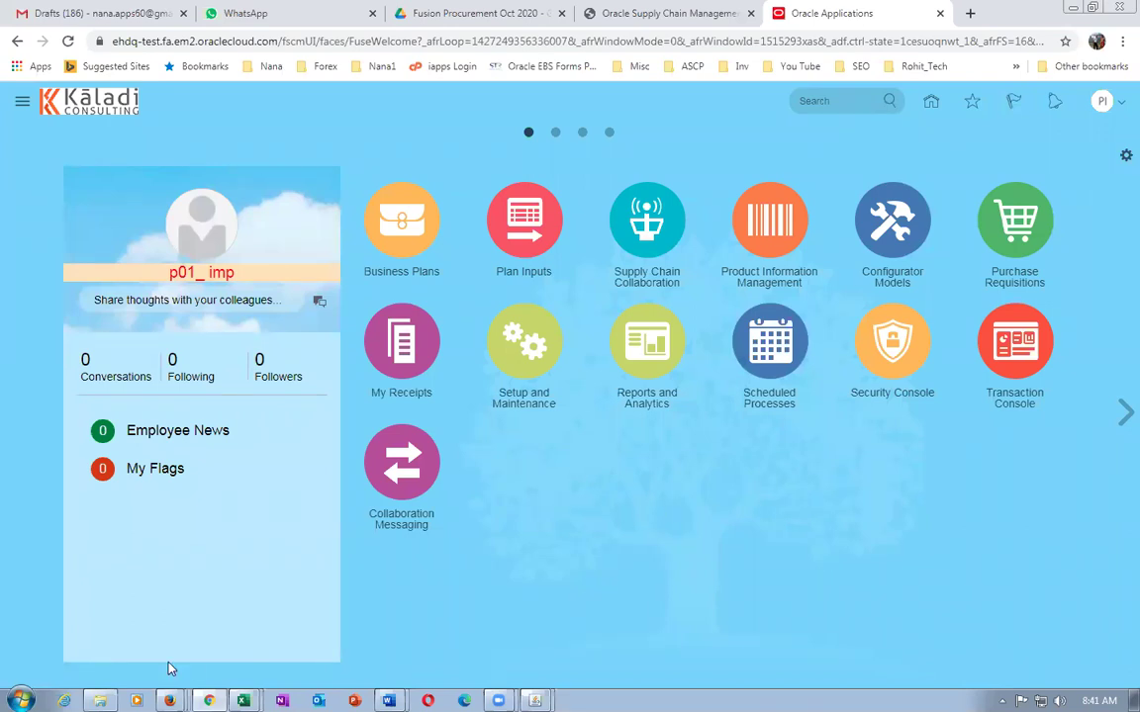
# Bring Fusion_Procurement_Work_Sheet to the front and review the roles listed for a01.
pyautogui.moveTo(242, 701)
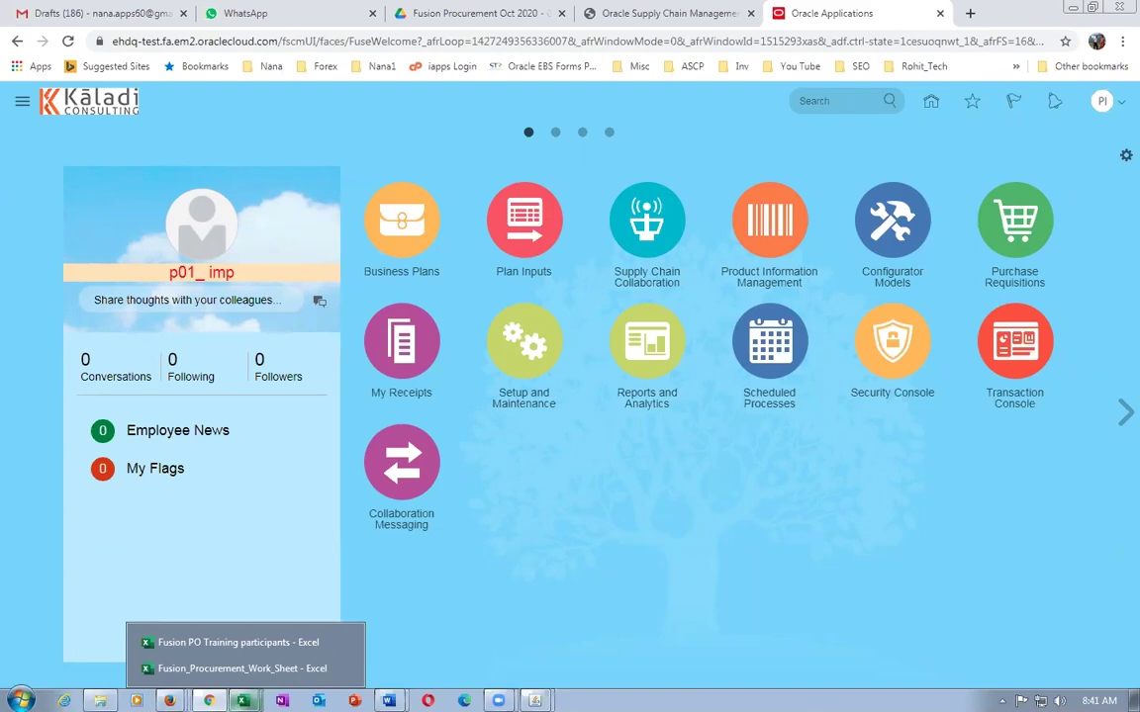
pyautogui.click(217, 670)
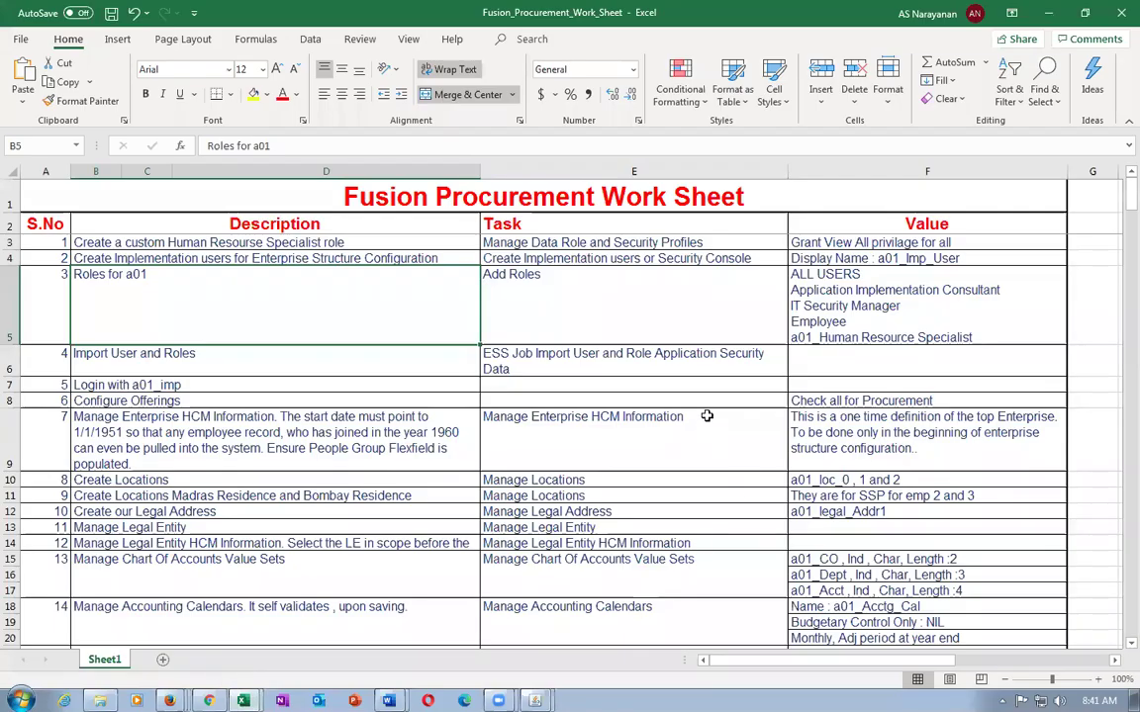
pyautogui.click(871, 287)
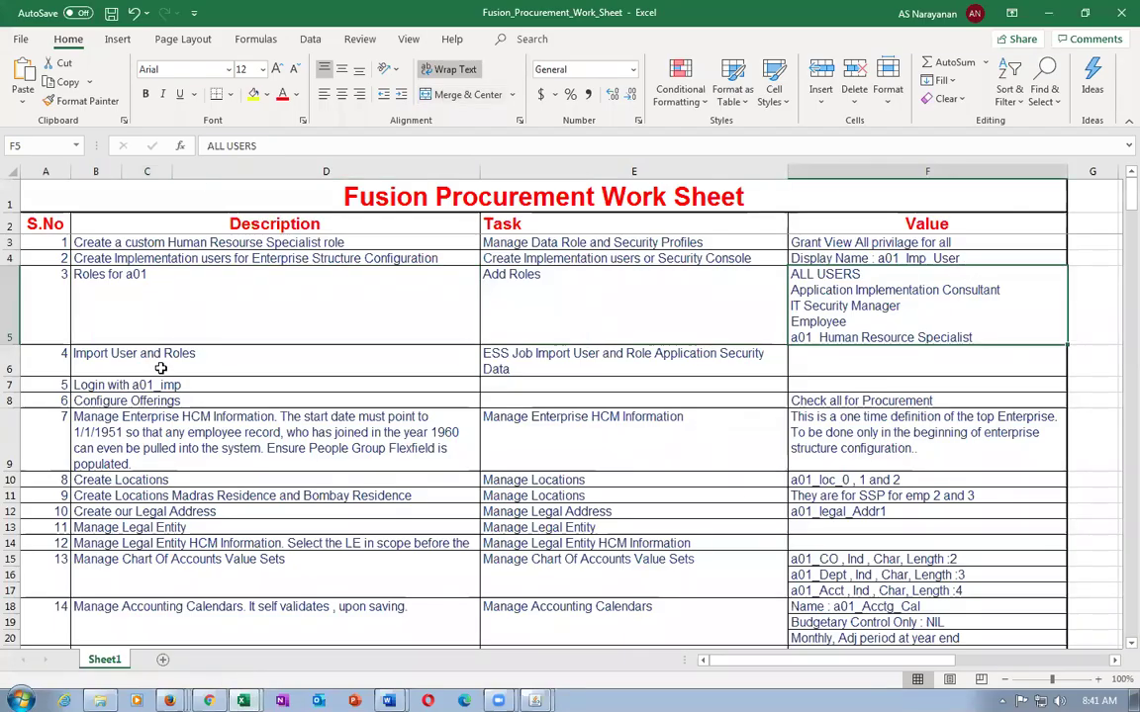
pyautogui.press('pagedown')
pyautogui.press('pagedown')
pyautogui.press('pagedown')
pyautogui.press('pagedown')
pyautogui.press('pagedown')
pyautogui.press('pageup')
pyautogui.press('pageup')
pyautogui.press('pageup')
pyautogui.press('pageup')
pyautogui.press('pageup')
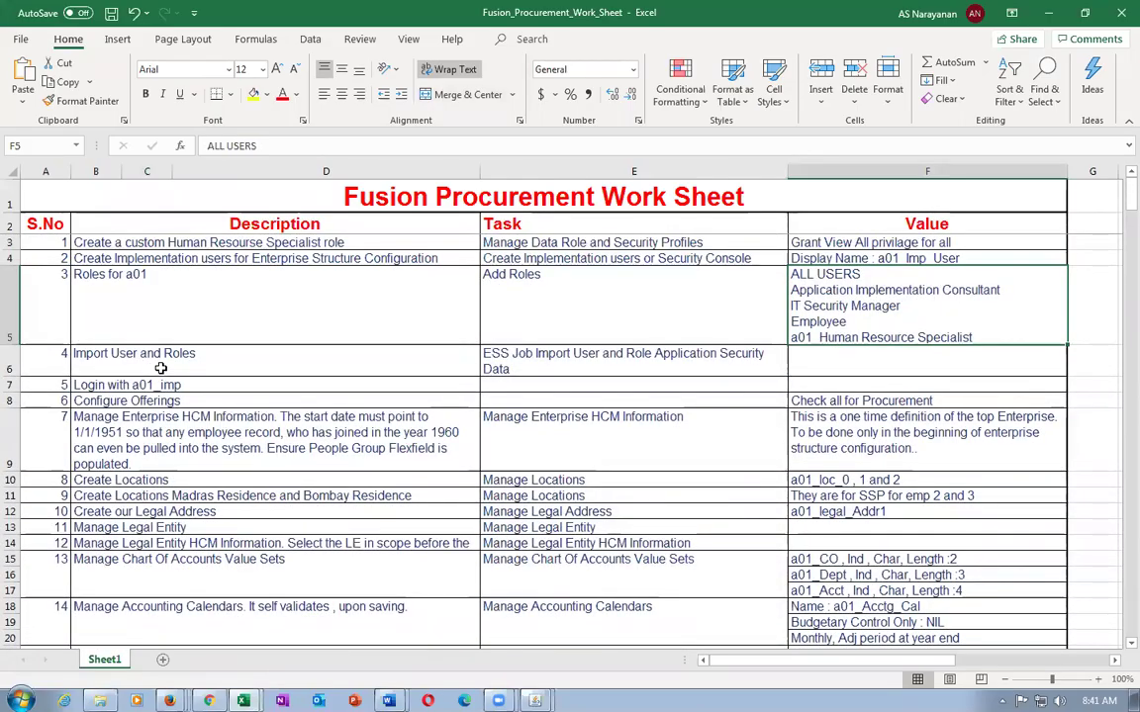
# Review the Import User and Roles, new-user login, and Configure Offerings worksheet rows.
pyautogui.click(161, 368)
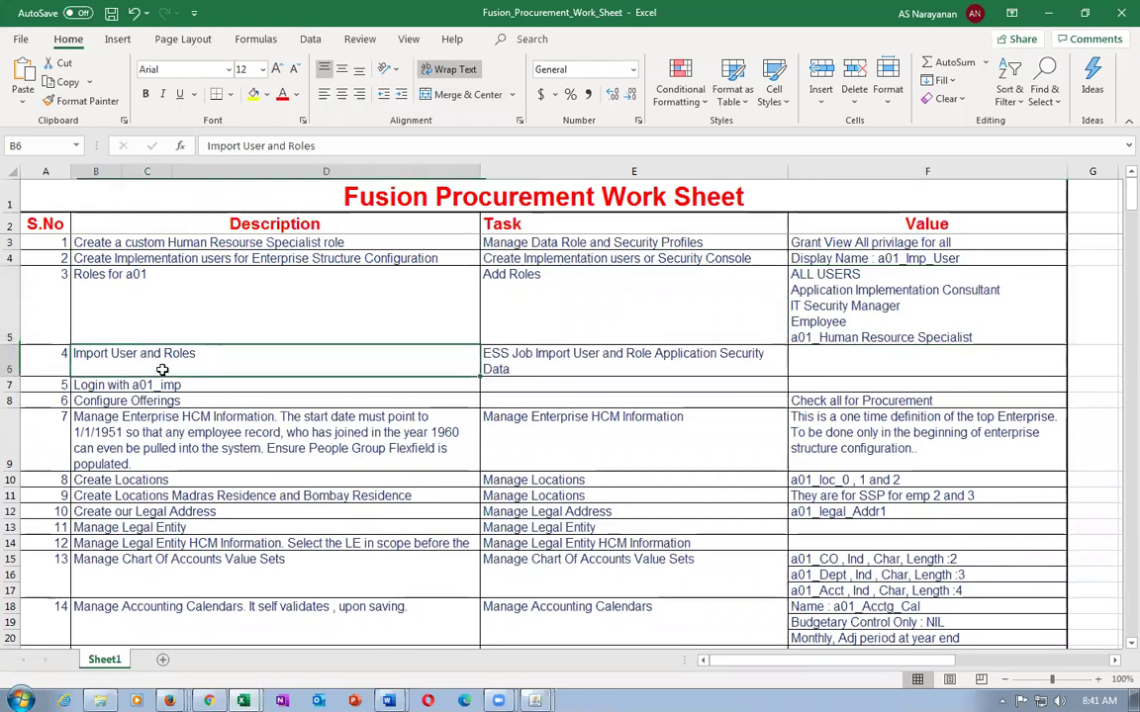
pyautogui.click(588, 359)
pyautogui.click(10, 358)
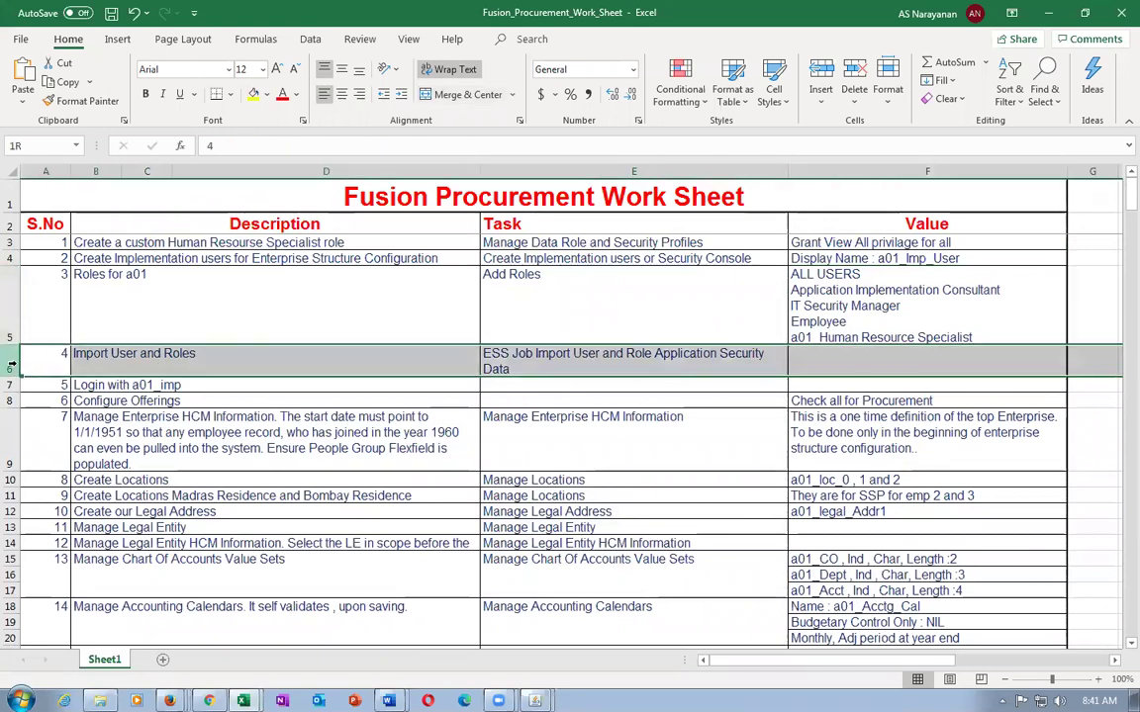
pyautogui.click(89, 386)
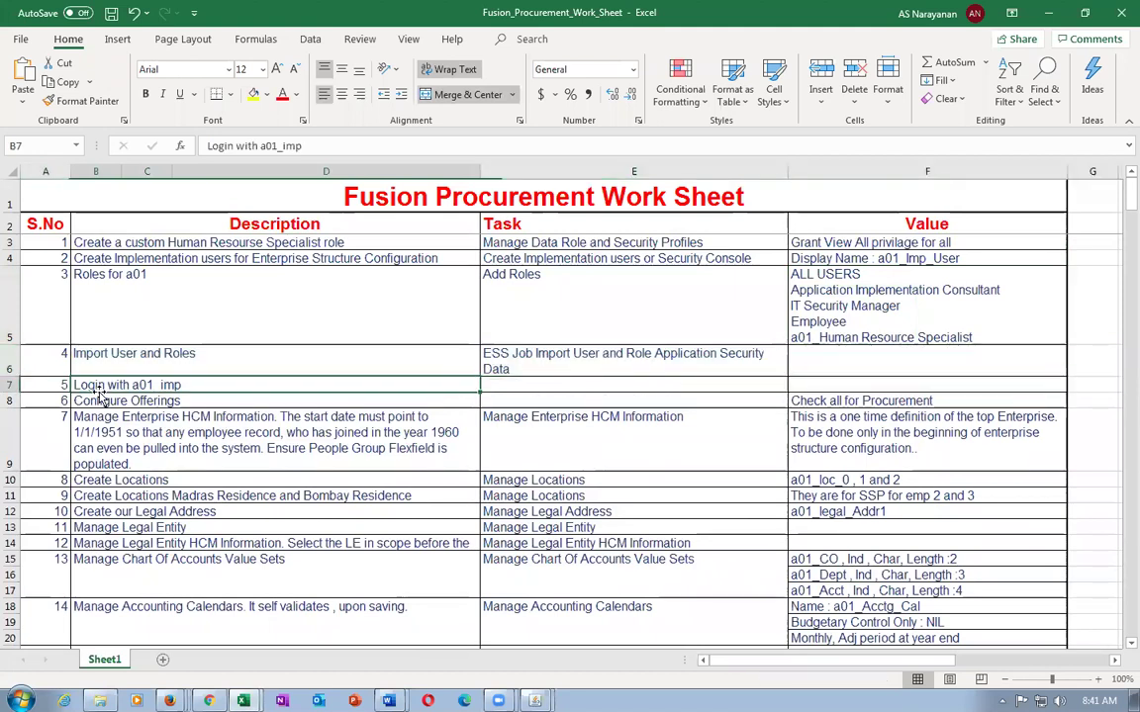
pyautogui.click(99, 403)
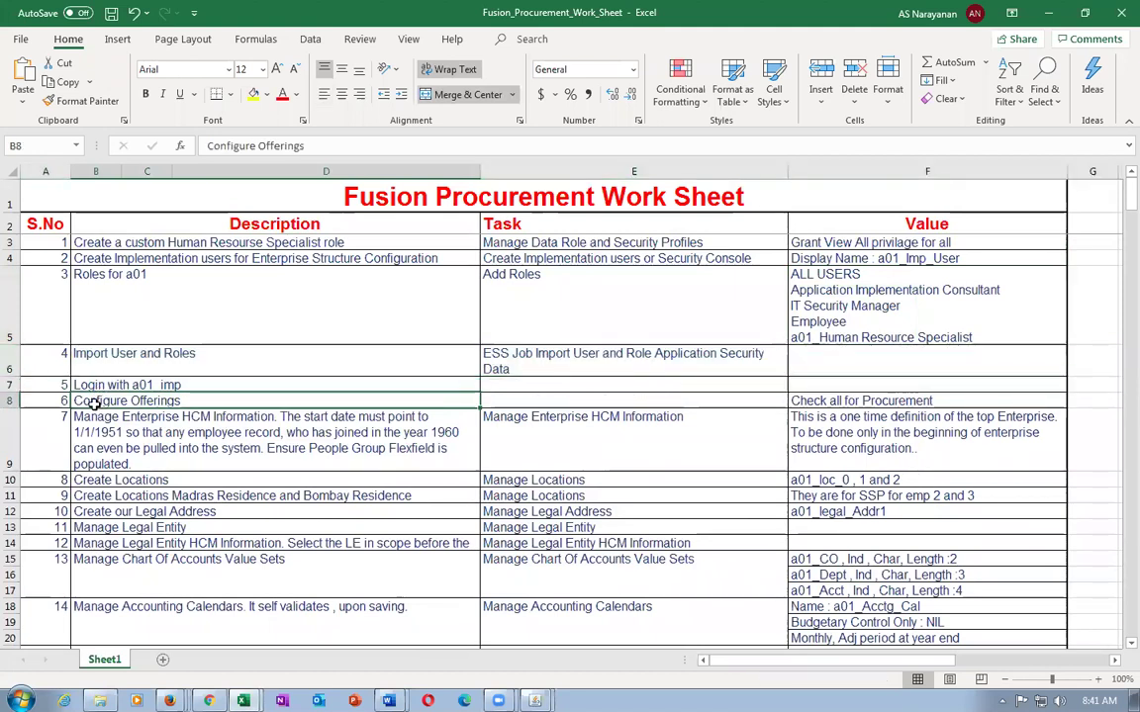
pyautogui.click(41, 401)
pyautogui.click(114, 398)
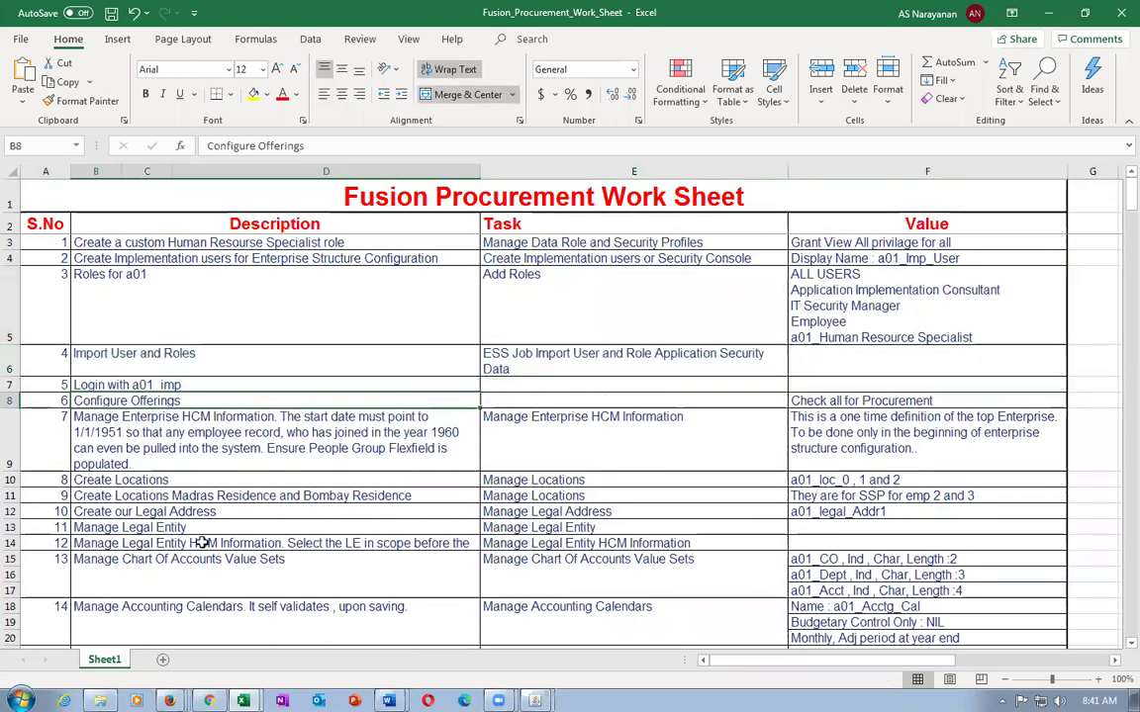